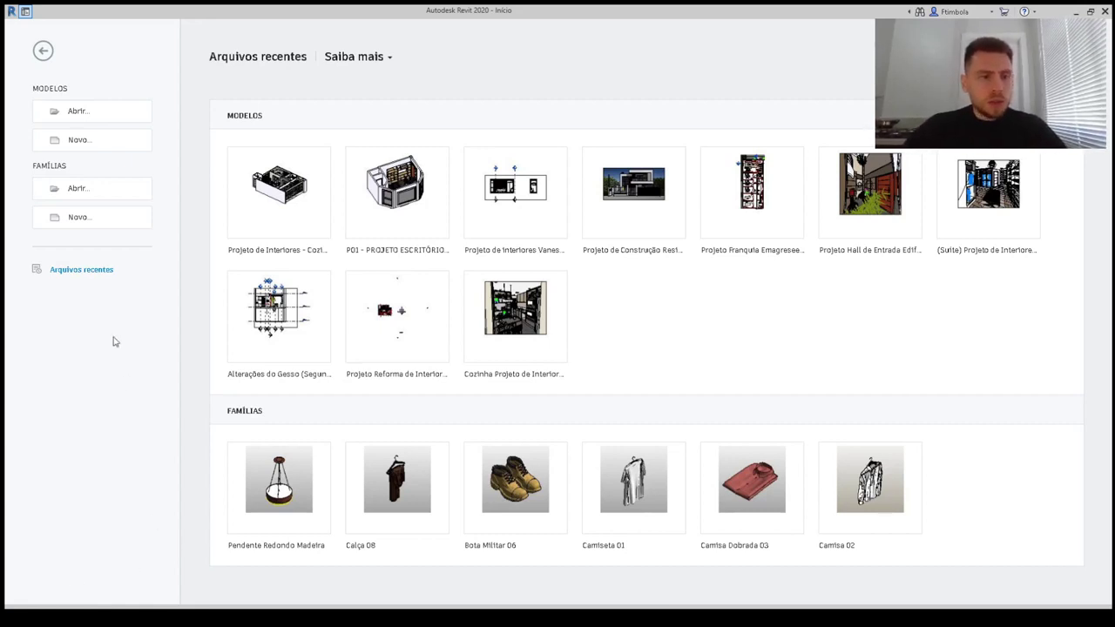
Create a new family from the Mobiliário métrico.rft template
left_click(88, 219)
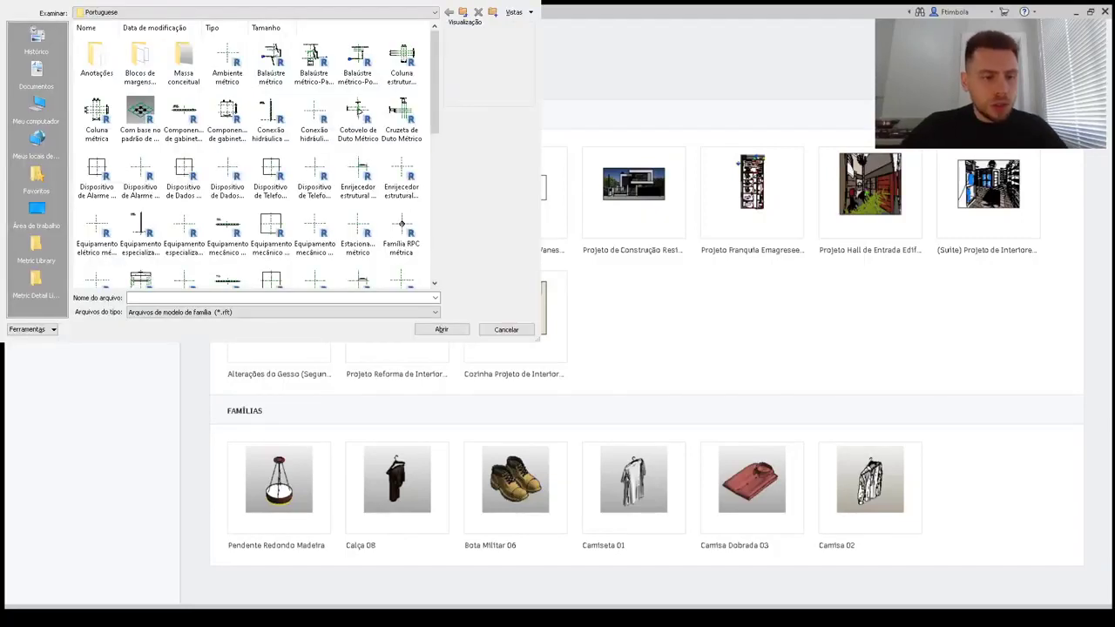
scroll(427, 184, "down", 5)
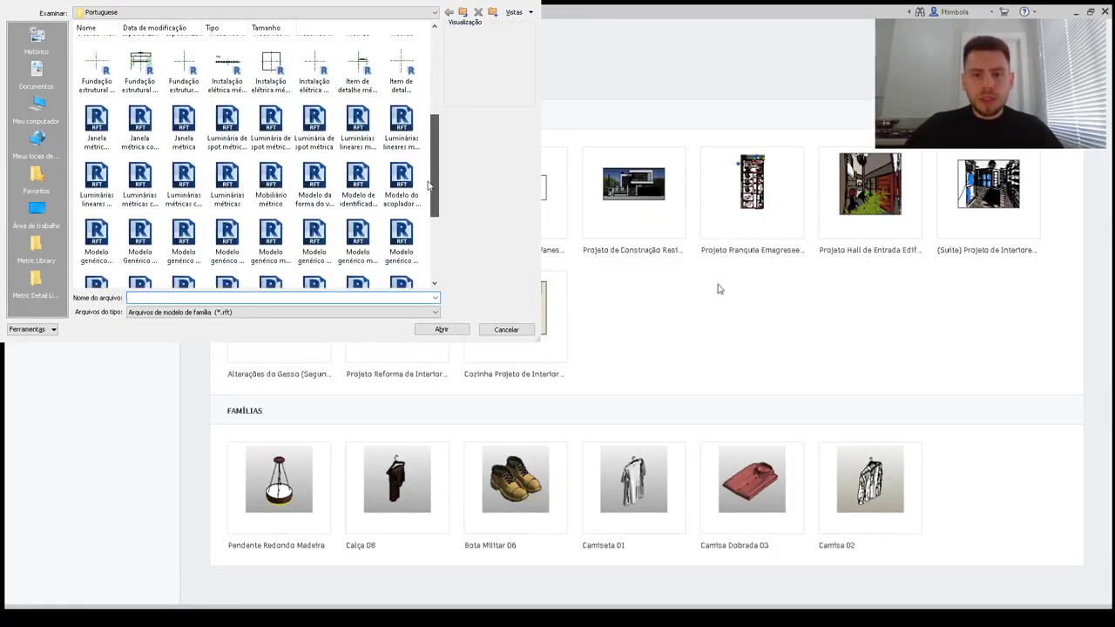
left_click(267, 172)
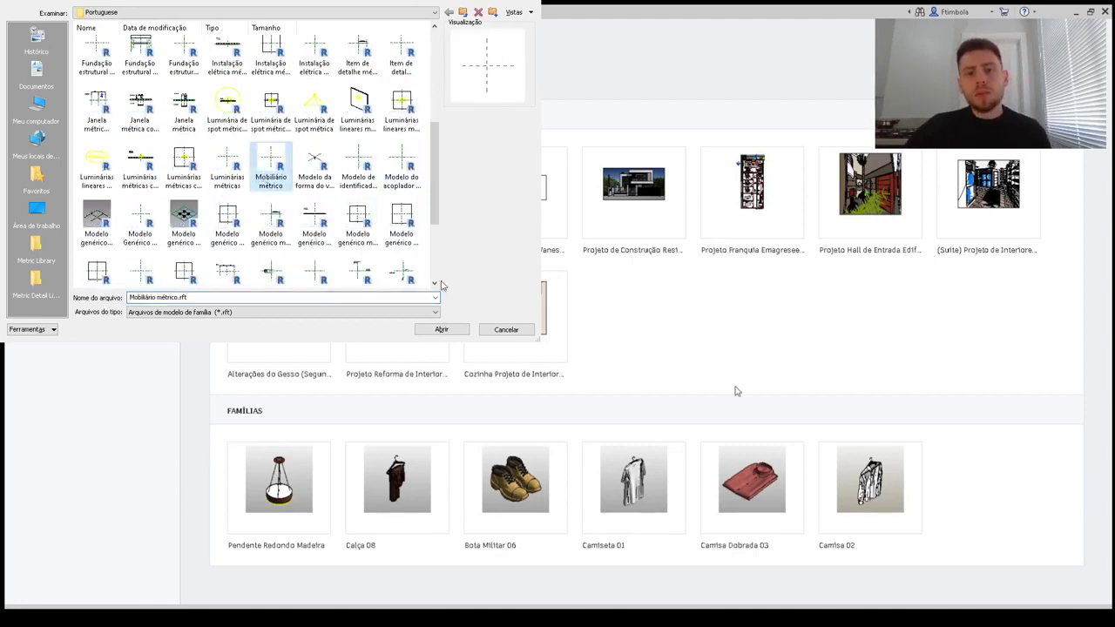
left_click(443, 331)
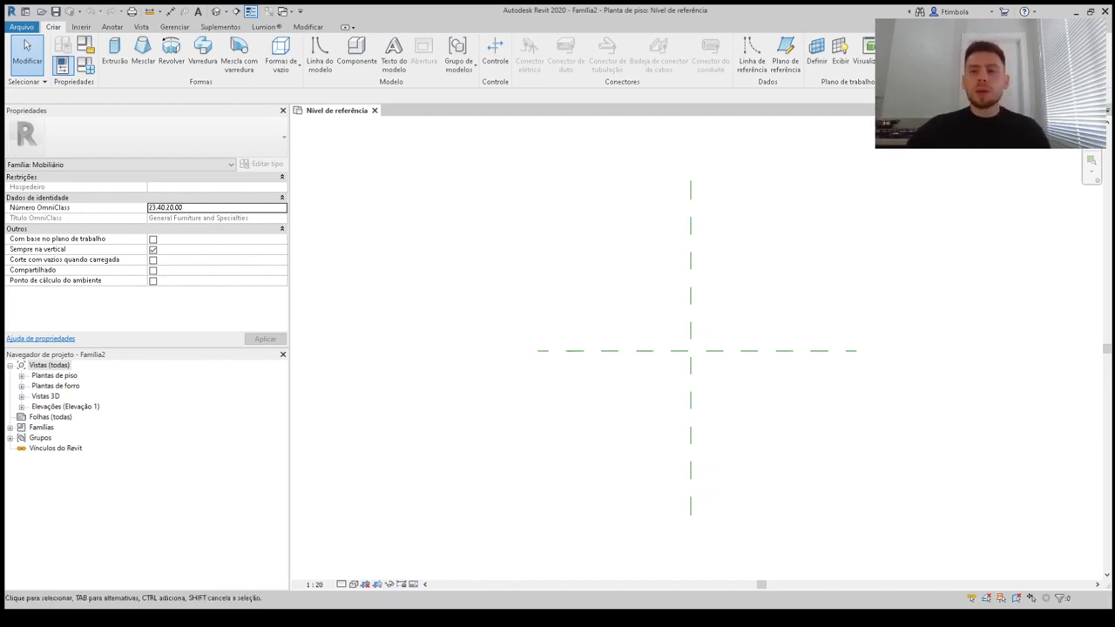
Expand the floor plan, ceiling plan and 3D view groups in the project browser
left_click(22, 376)
left_click(22, 396)
left_click(22, 417)
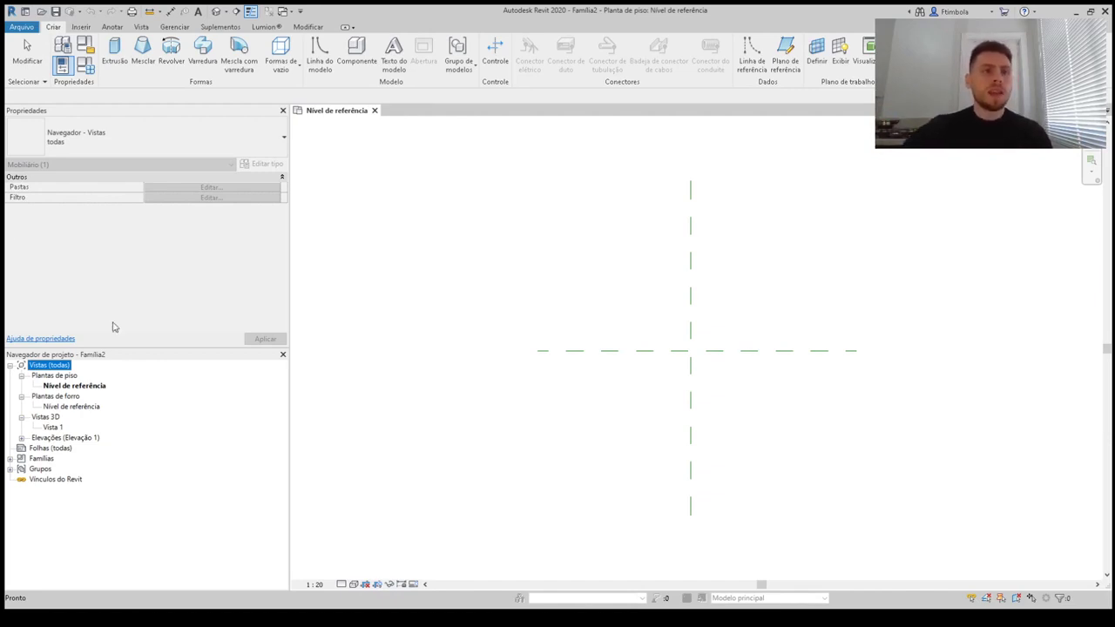
Set the family's length units to metres with 2 decimal places and no unit symbol
left_click(171, 28)
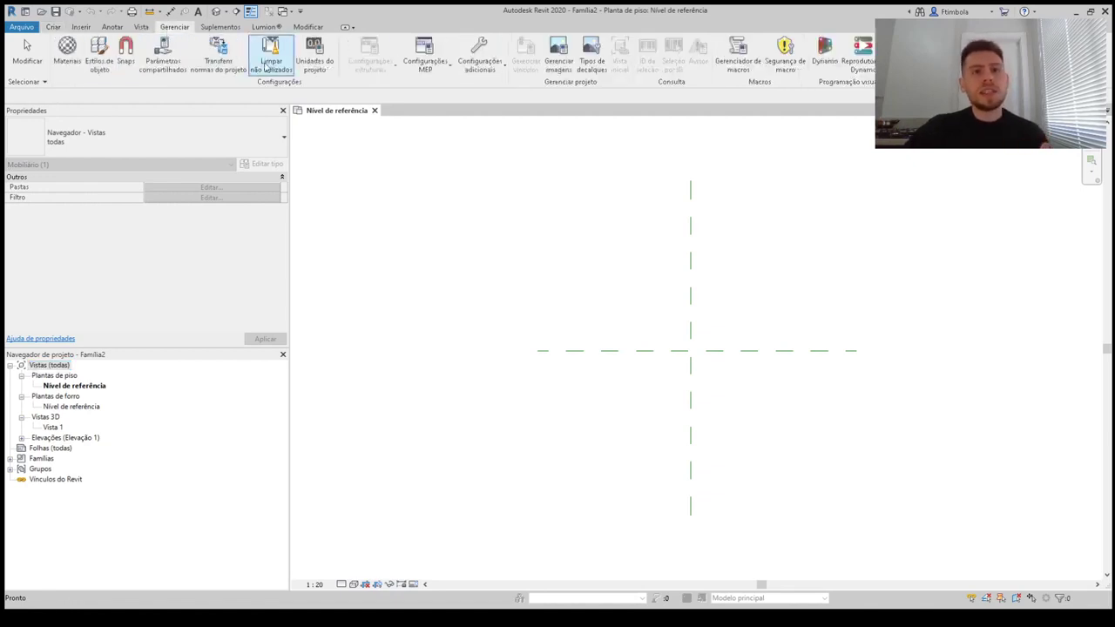
left_click(313, 48)
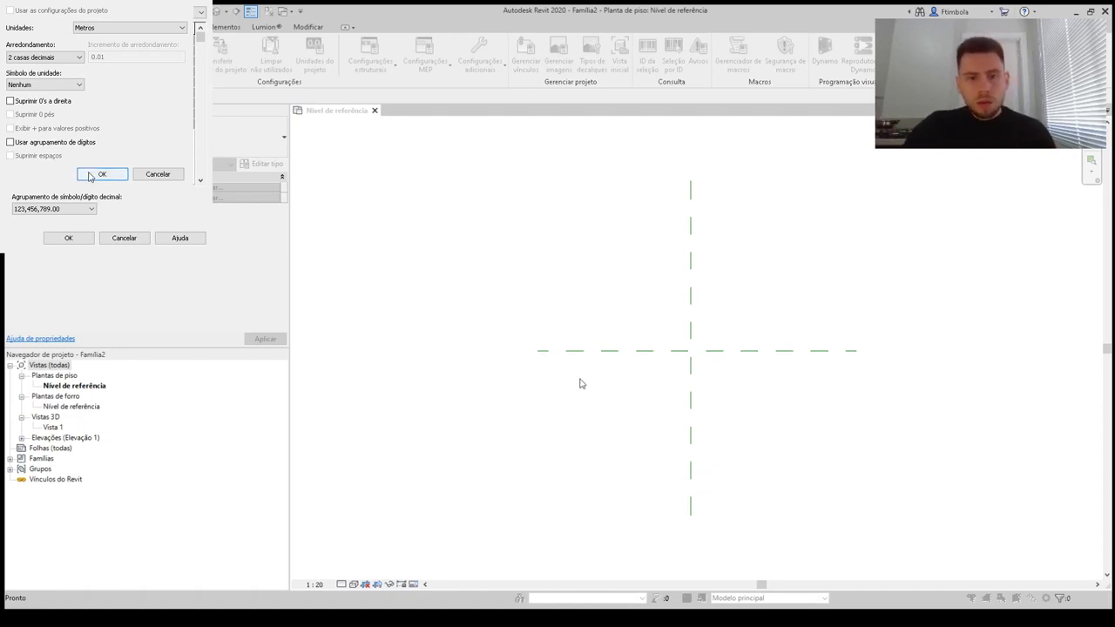
key("Return")
key("Return")
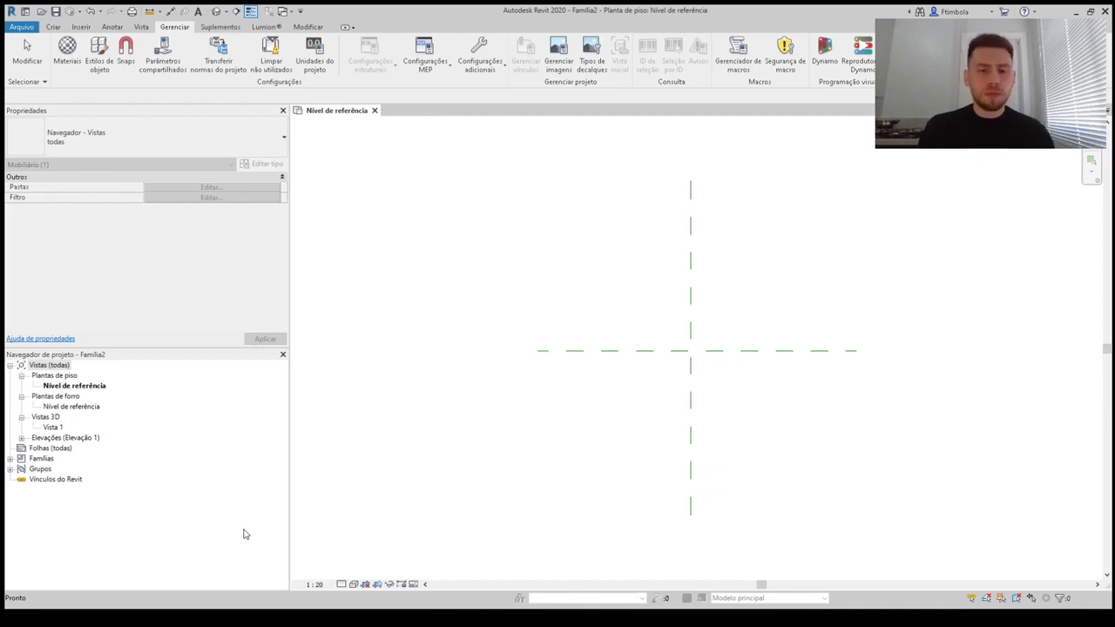
left_click(344, 462)
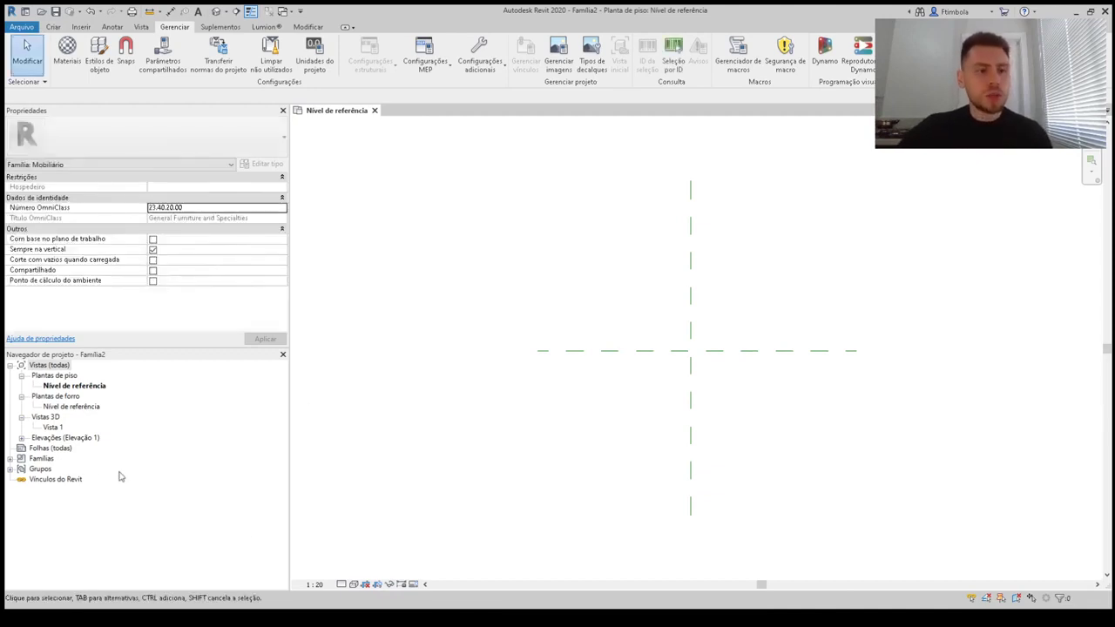
Open the Parte frontal elevation and extend the head end of the reference level line farther from the vertical reference plane
left_click(22, 438)
double_click(68, 469)
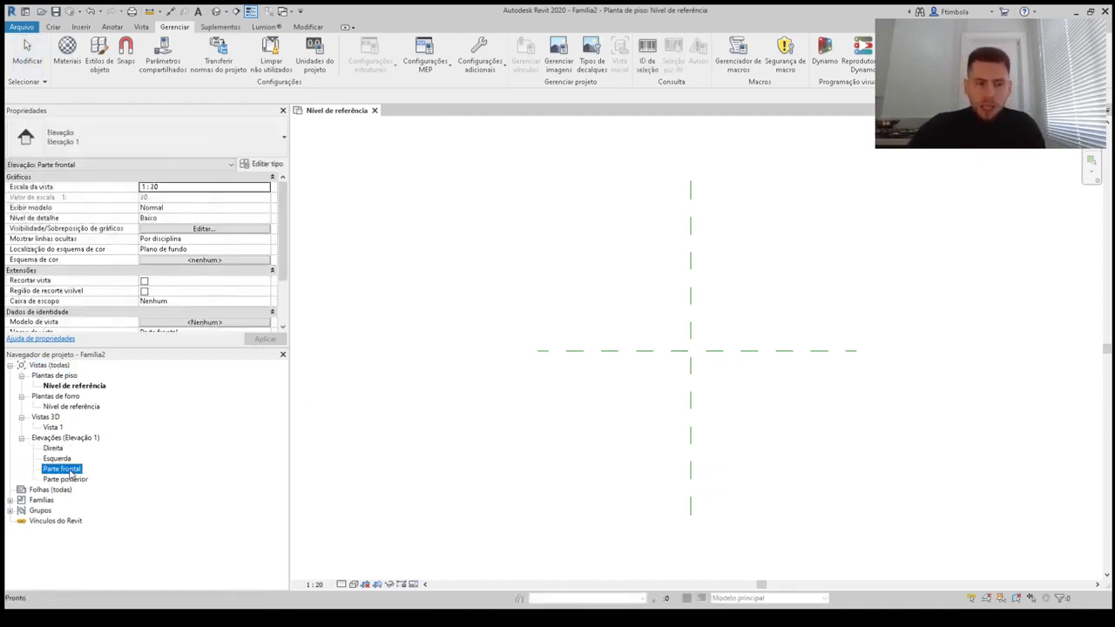
scroll(583, 443, "down", 2)
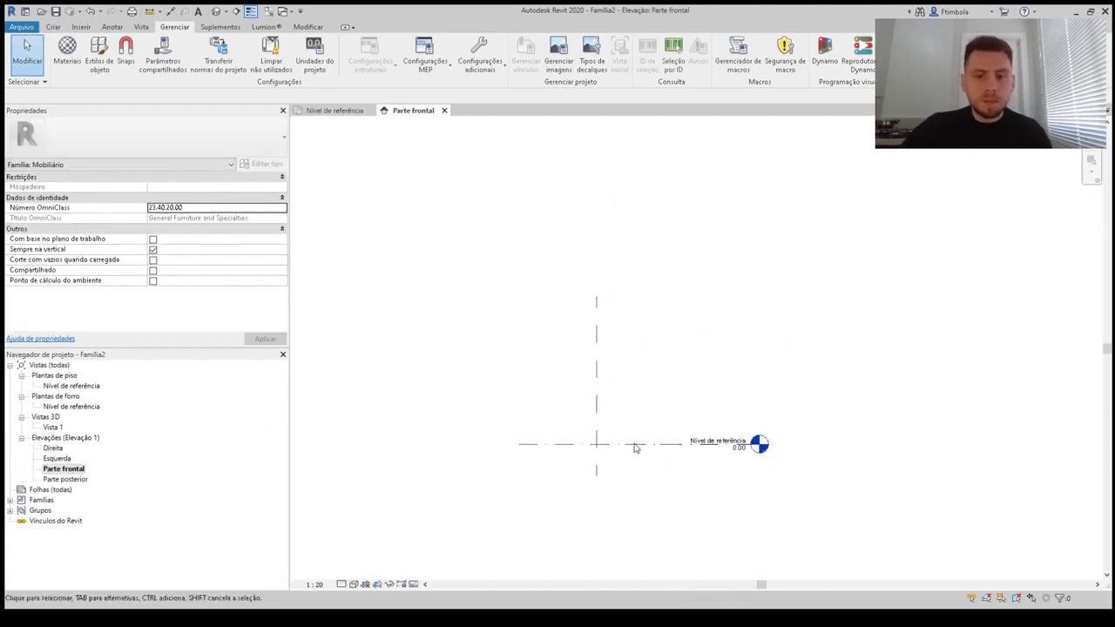
left_click(659, 449)
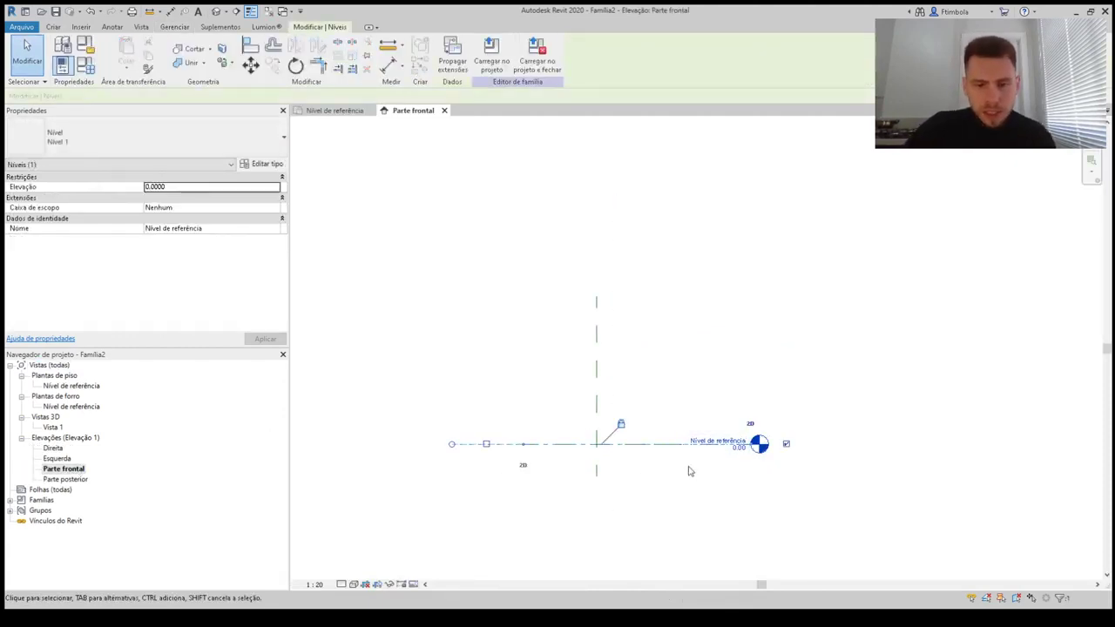
left_click_drag(754, 444, 1050, 444)
left_click(784, 494)
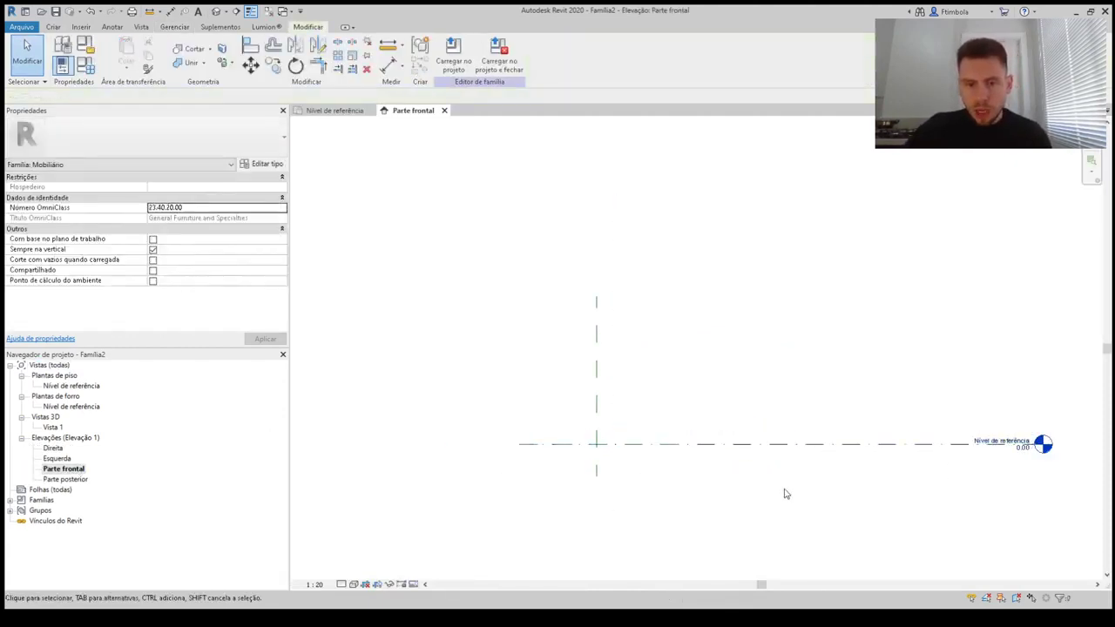
scroll(710, 479, "up", 3)
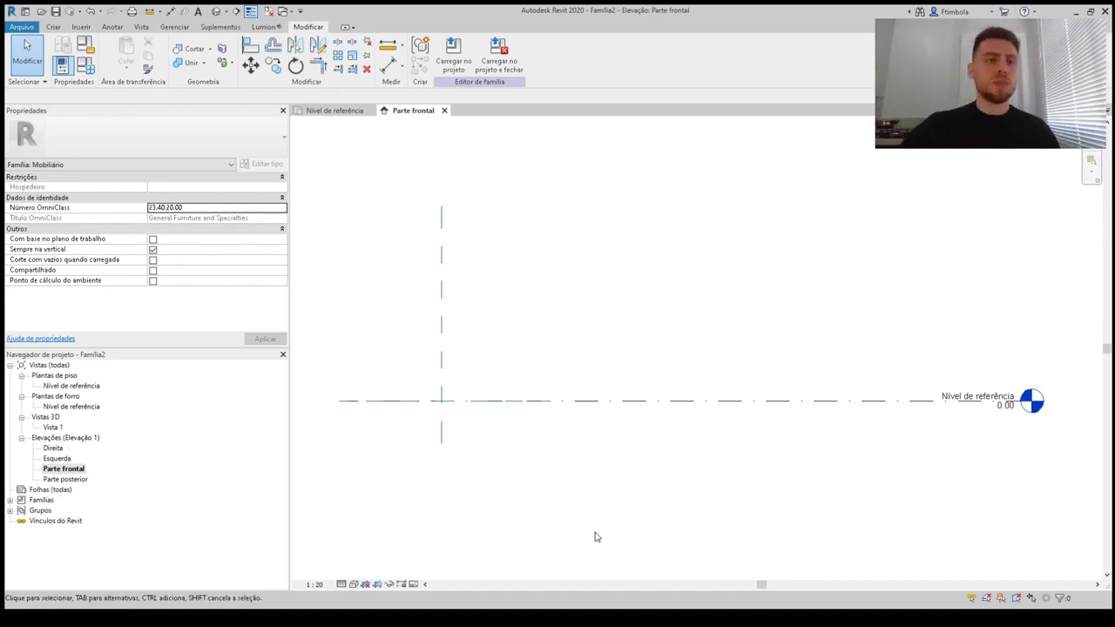
Start an Extrusion and sketch a rectangle about 2.4 m by 0.6 m from the intersection of the vertical reference plane and reference level
left_click(54, 26)
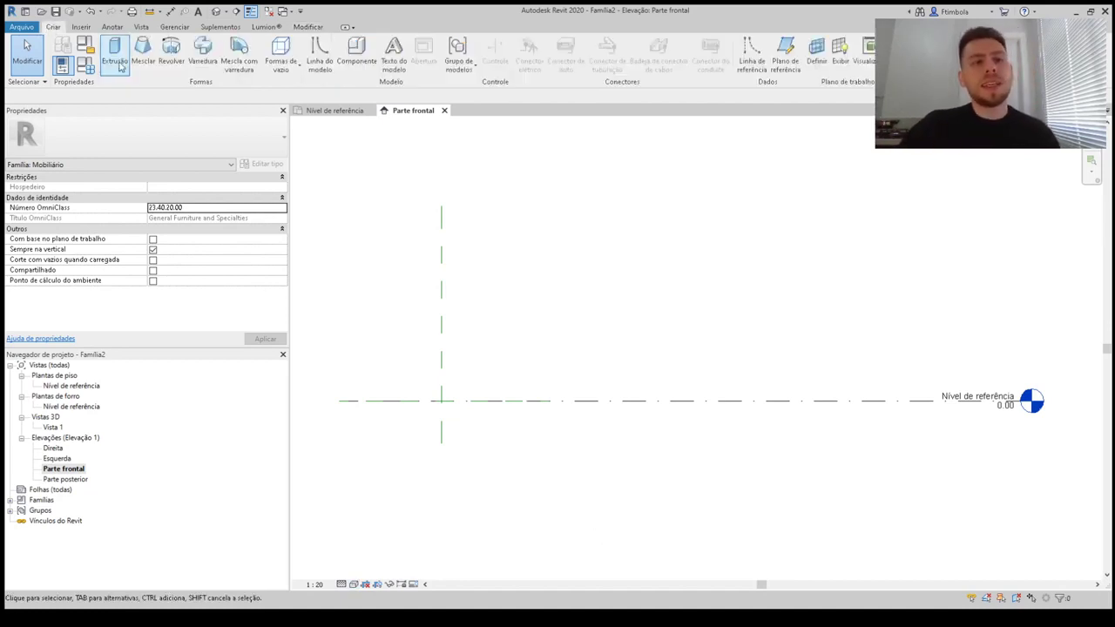
left_click(121, 66)
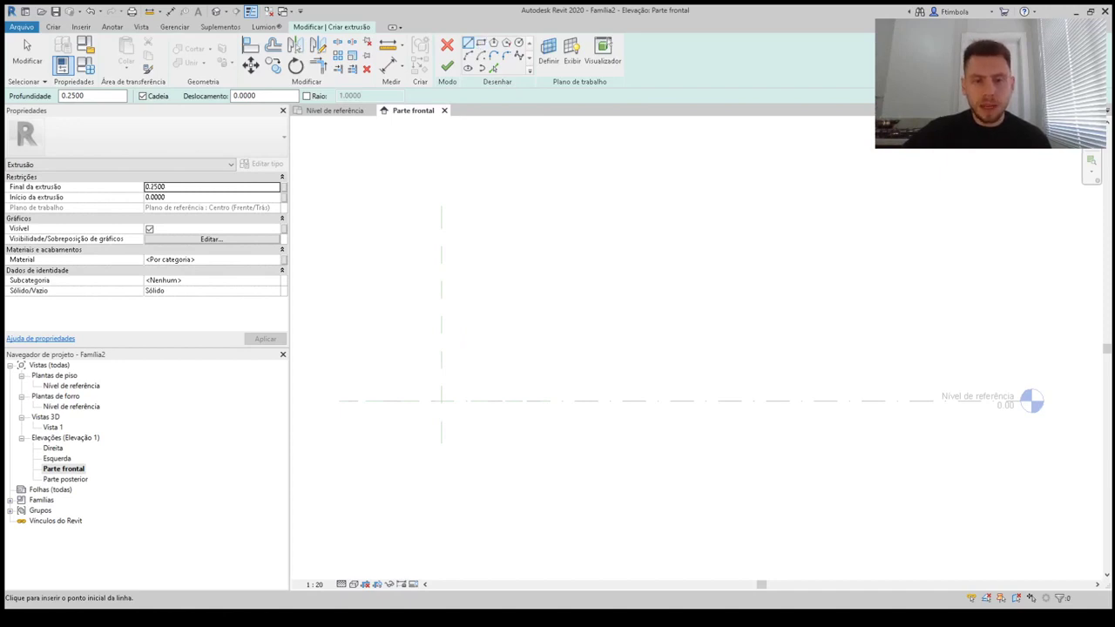
left_click(481, 43)
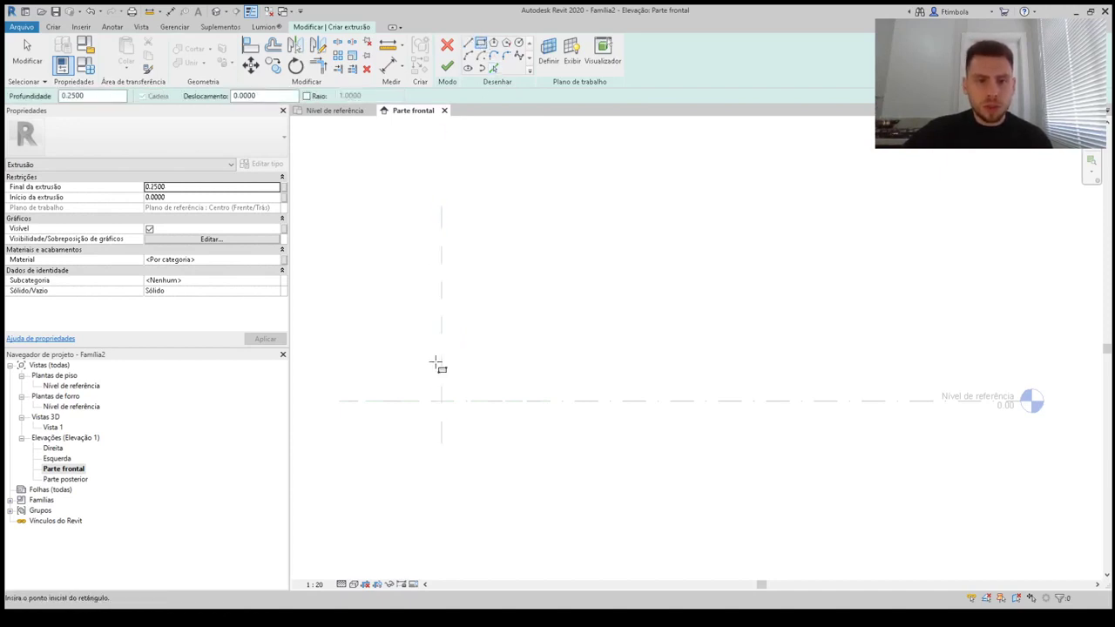
left_click(442, 402)
scroll(662, 324, "up", 2)
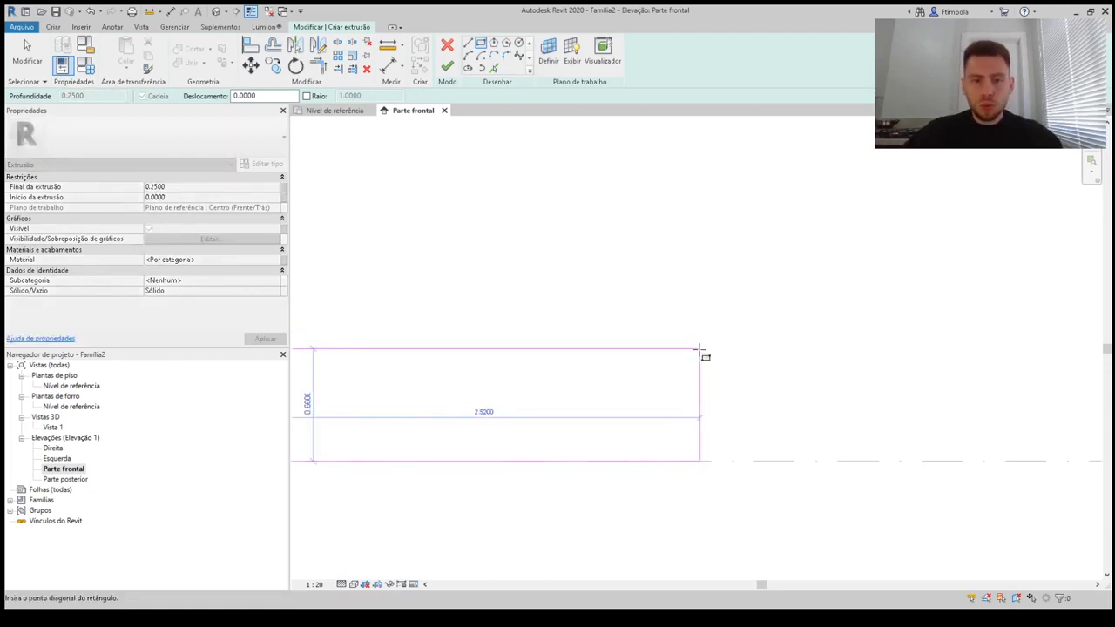
scroll(693, 356, "down", 1)
left_click(688, 356)
key("Escape")
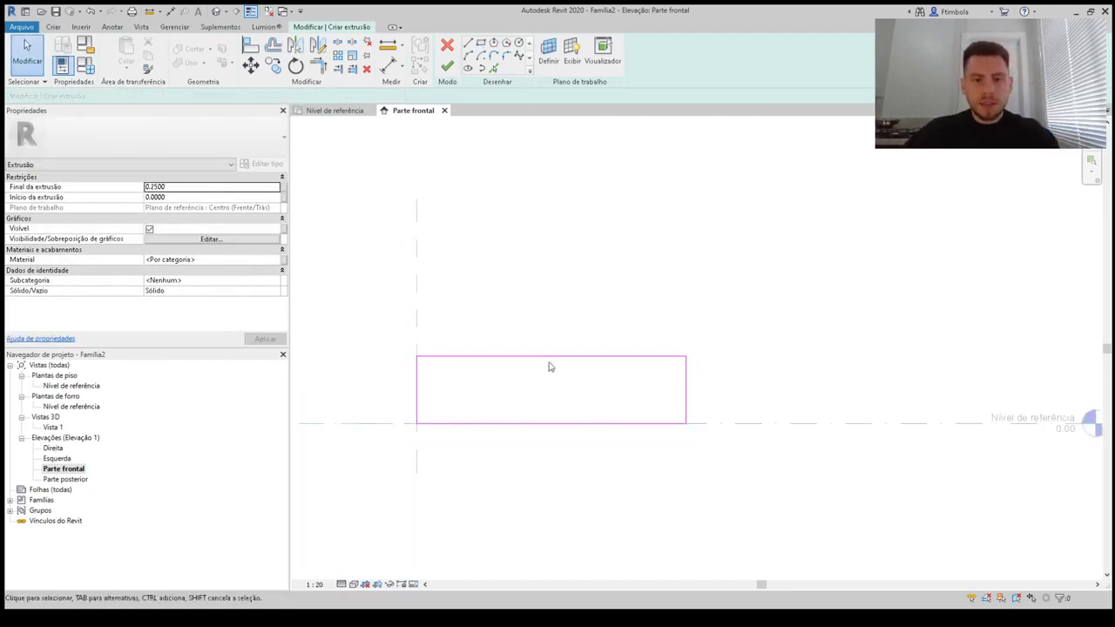
Set the sketch rectangle's width to 2.5 m
left_click(686, 387)
left_click(551, 447)
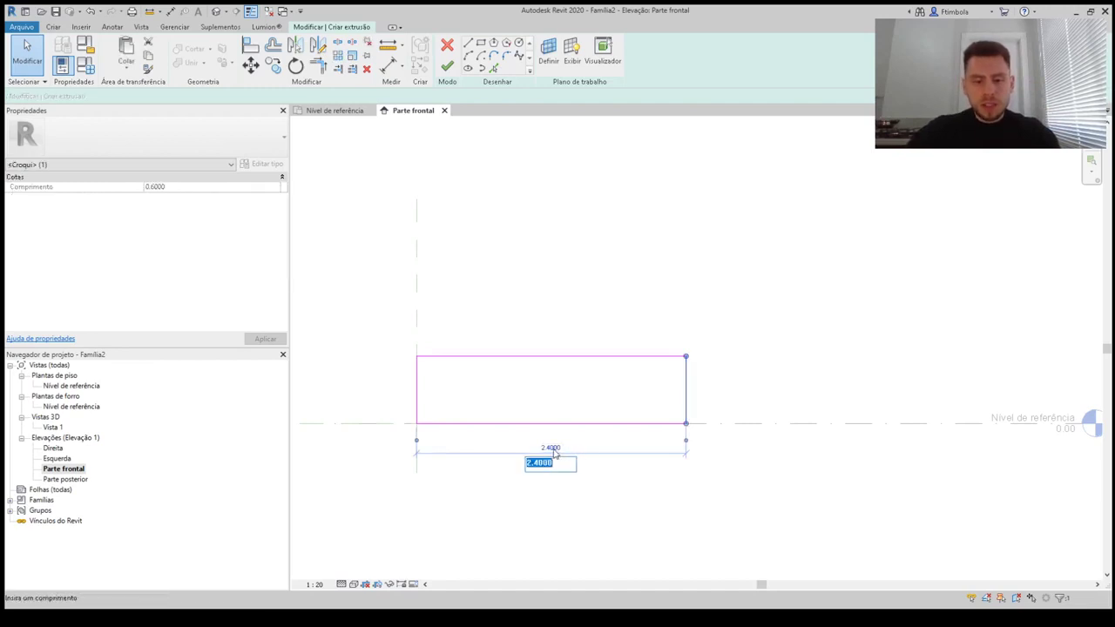
type("2.5")
key("Return")
left_click(710, 416)
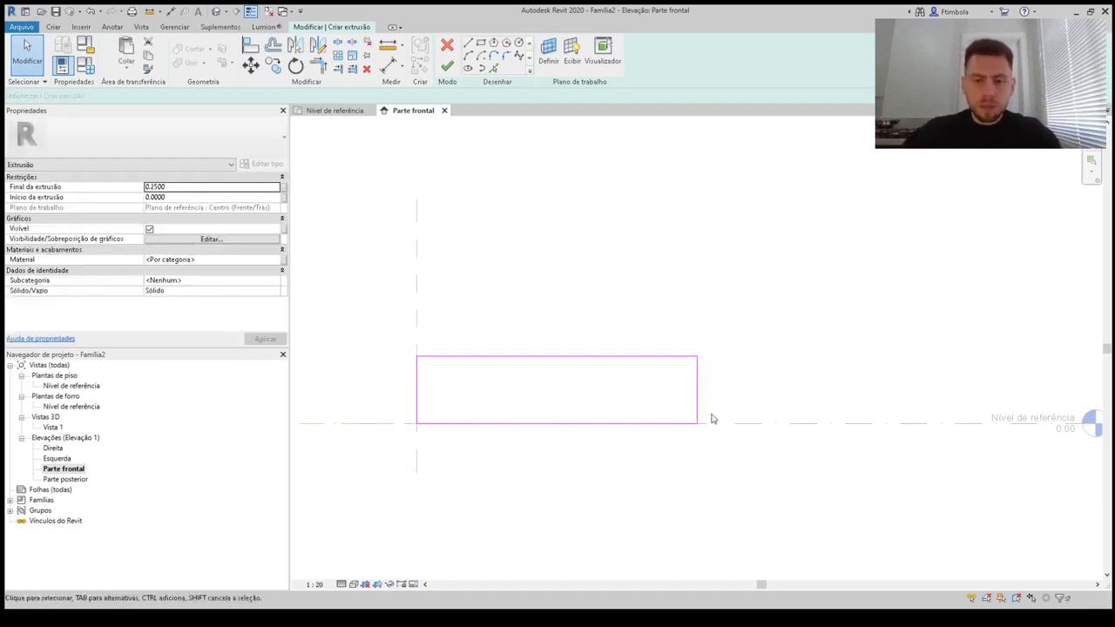
Set the sketch rectangle's height to 0.5 m
left_click(673, 357)
left_click(720, 391)
type("0.5")
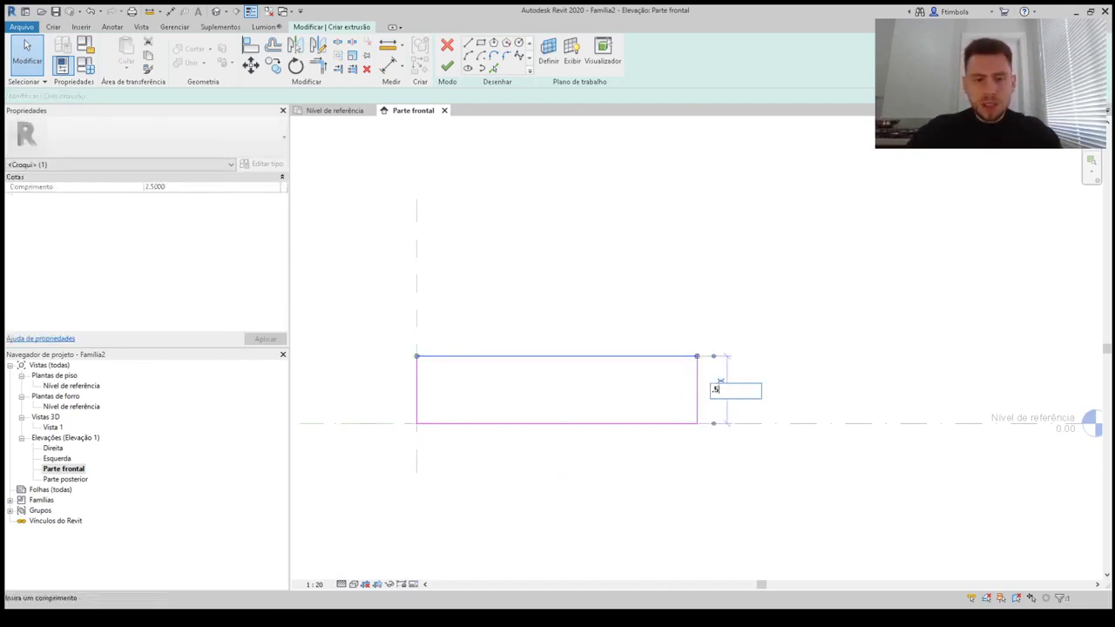
key("Return")
left_click(718, 393)
scroll(536, 392, "up", 2)
scroll(677, 383, "down", 1)
Set the sketch rectangle's height to 0.55 m using the temporary dimension of its upper edge
left_click(727, 366)
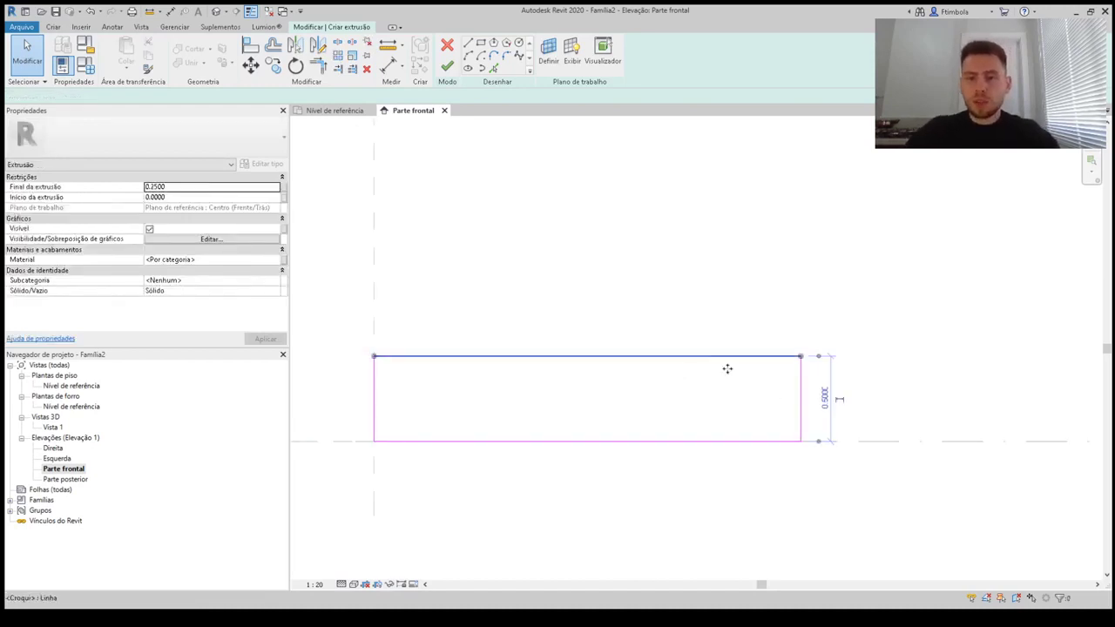
left_click(827, 401)
type("0.55")
key("Return")
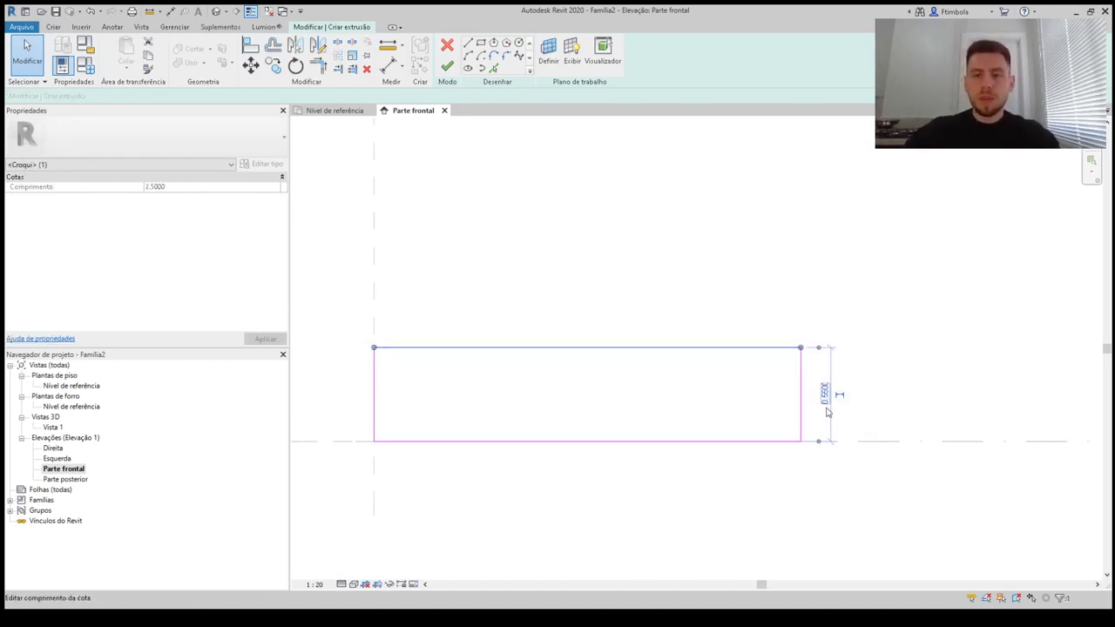
left_click(815, 402)
Examine the sketch rectangle's width and height dimensions by selecting its right and upper edges in turn
left_click(801, 405)
scroll(564, 463, "up", 1)
left_click(594, 468)
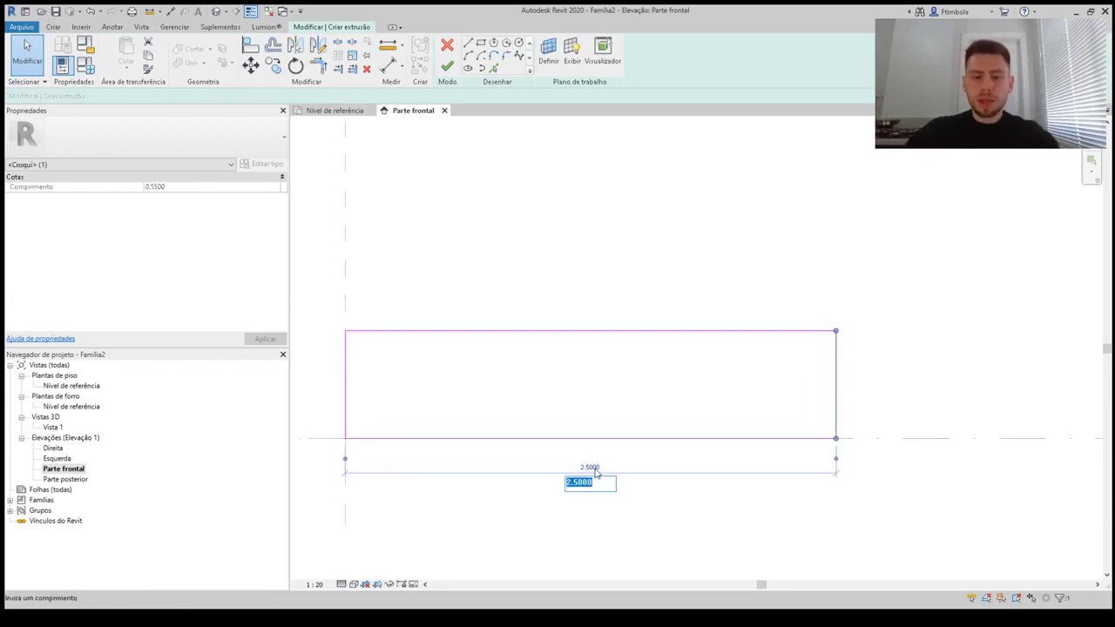
left_click(619, 492)
left_click(755, 387)
left_click(769, 336)
left_click(860, 383)
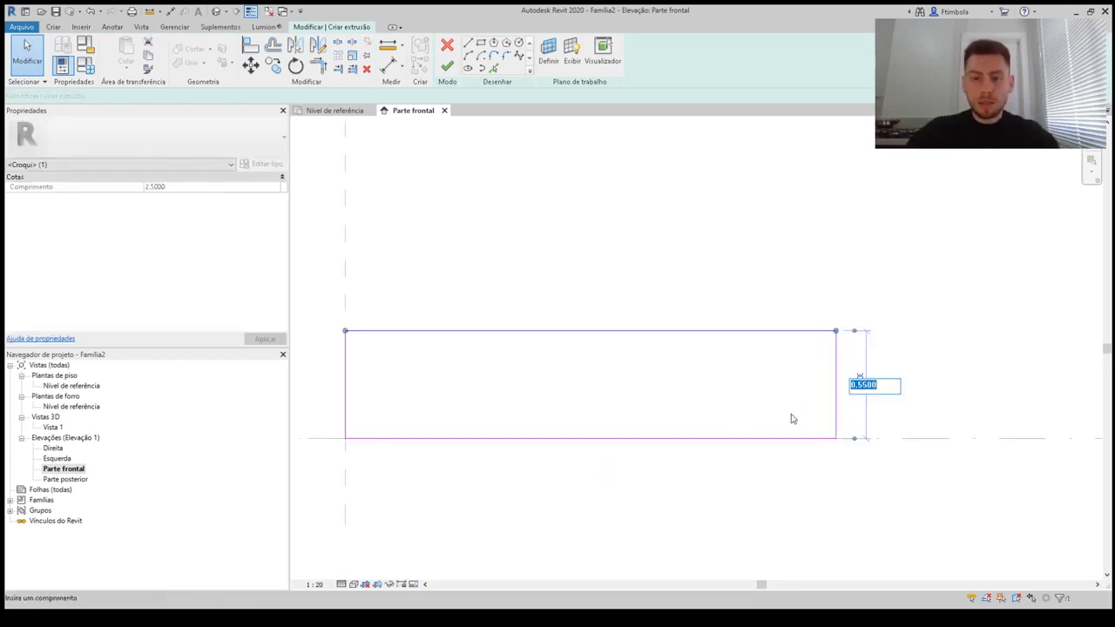
left_click(583, 387)
middle_click_drag(567, 386, 608, 386)
left_click(609, 388)
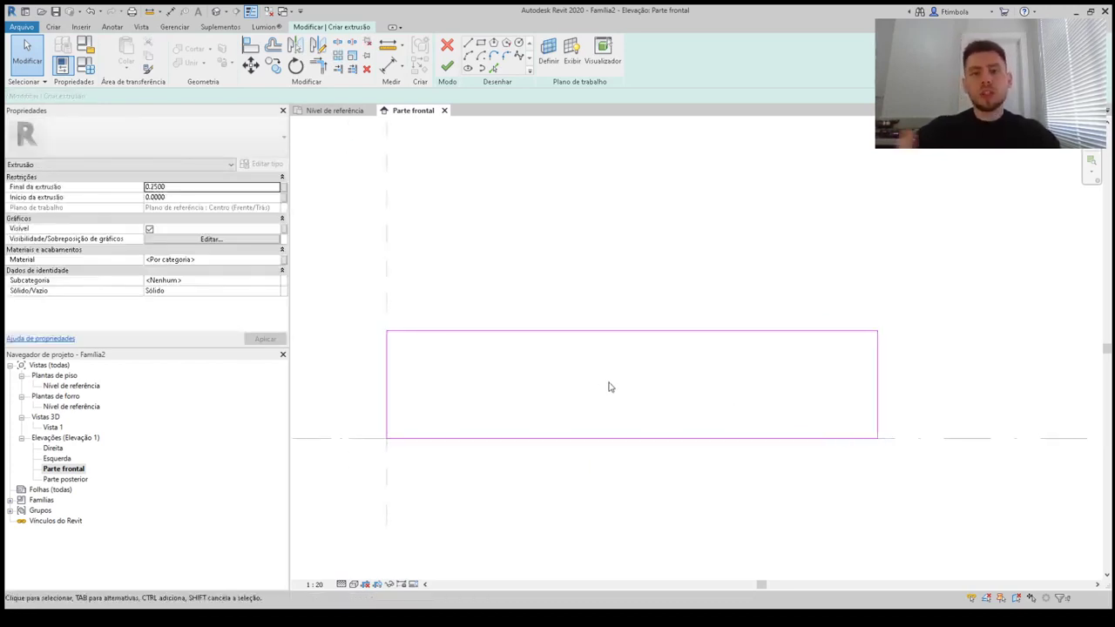
left_click(739, 333)
left_click(878, 387)
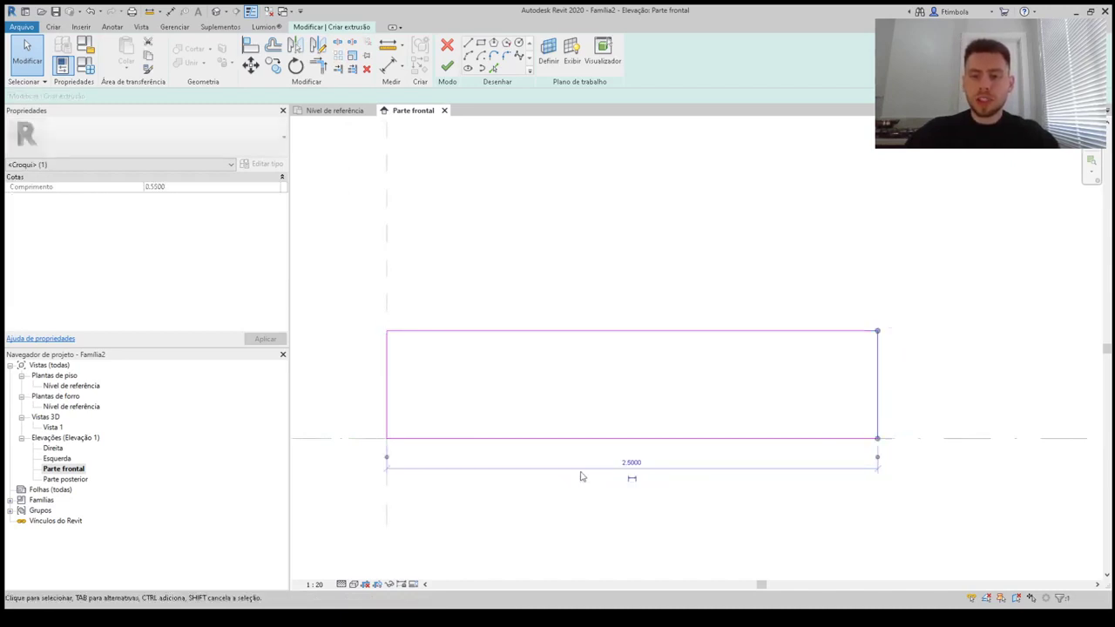
left_click(592, 446)
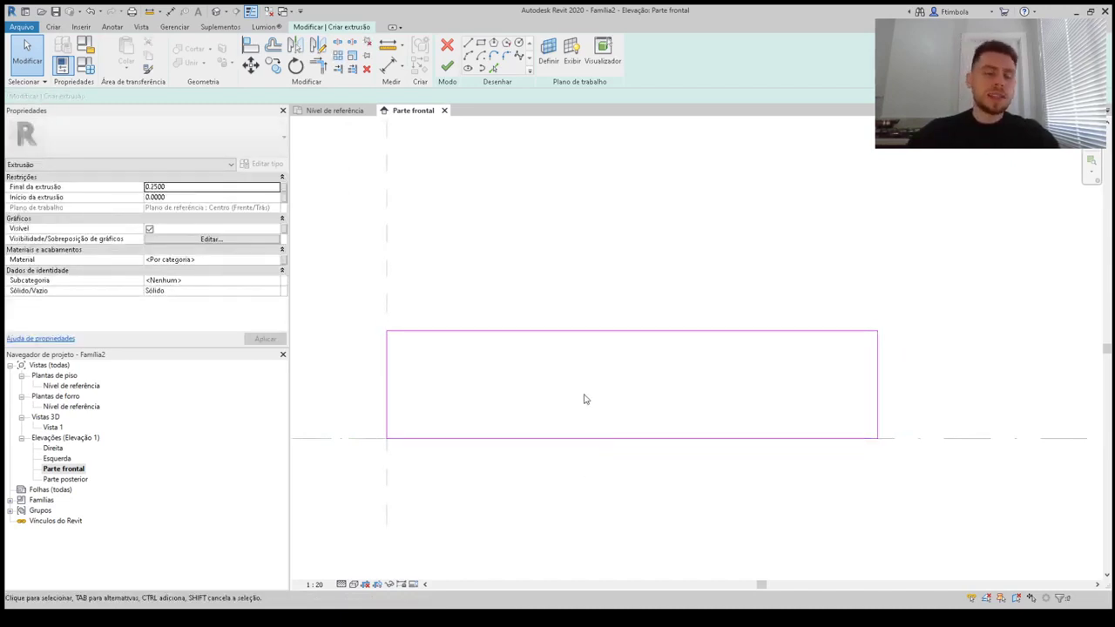
Try other heights for the sketch rectangle, including 0.5 m, and restore its height to 0.55 m
left_click(610, 332)
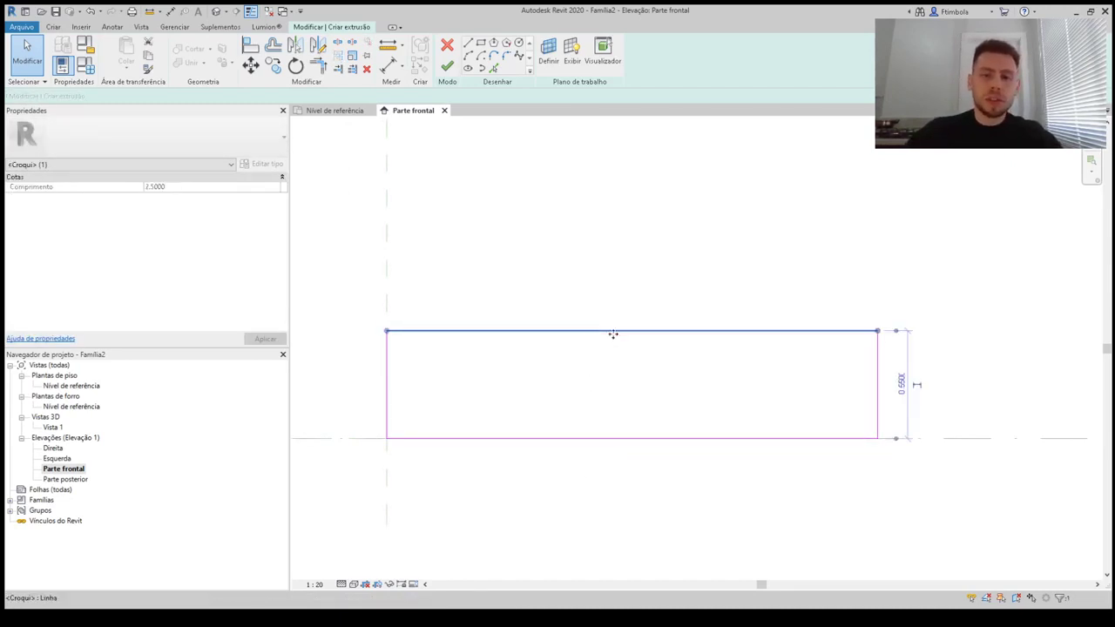
left_click(906, 385)
type("0.5")
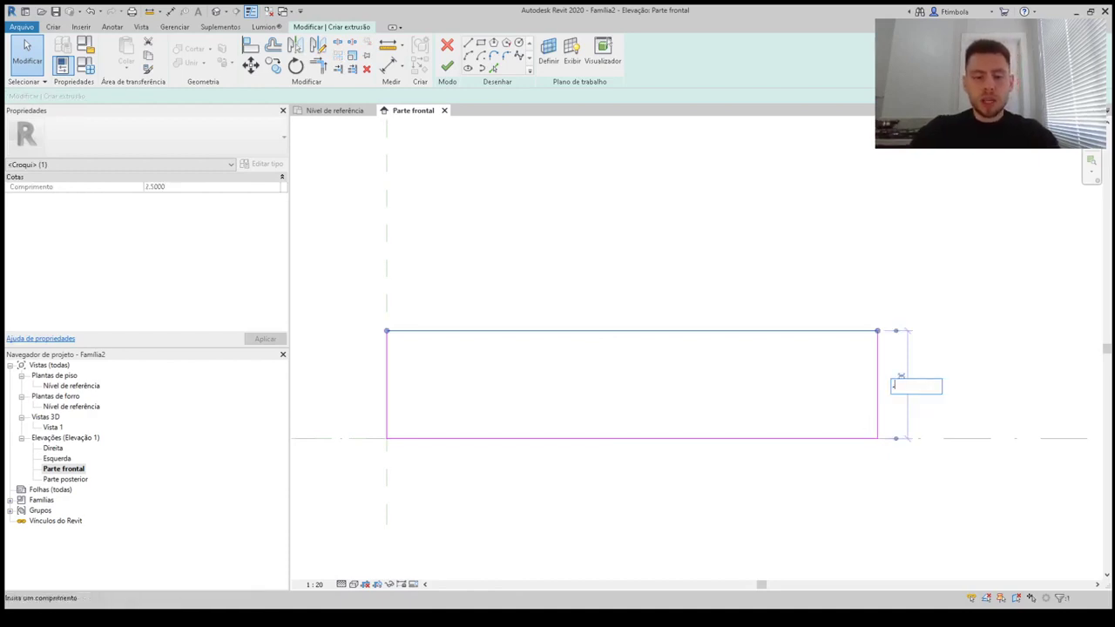
key("Return")
left_click(905, 380)
type("0.5")
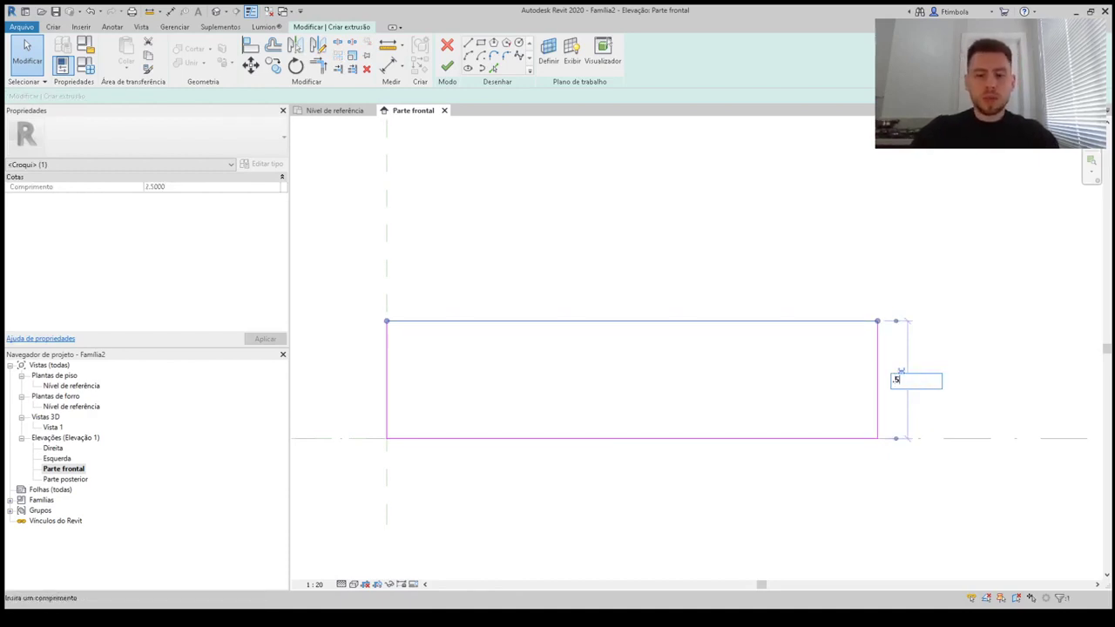
key("Return")
left_click(904, 390)
type("0.55")
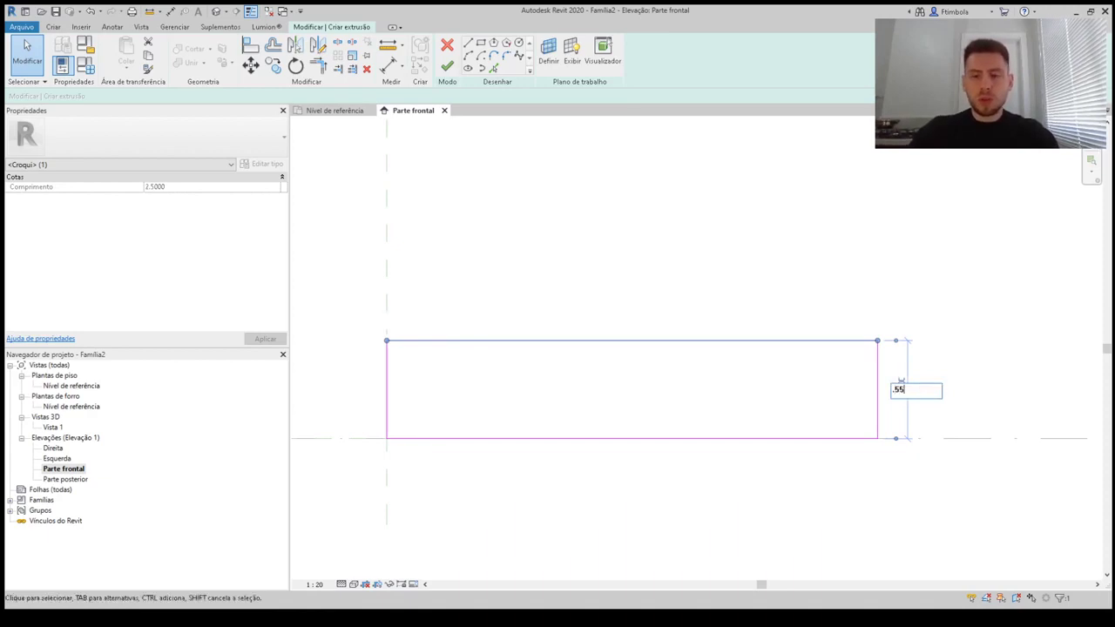
key("Return")
left_click(875, 408)
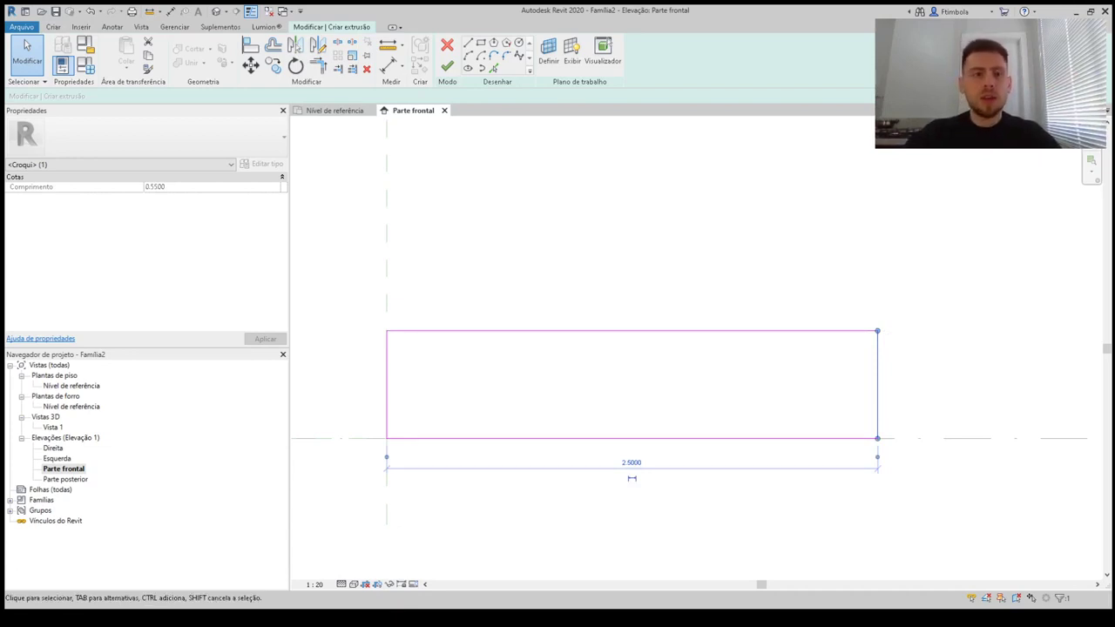
left_click(461, 408)
scroll(476, 417, "up", 2)
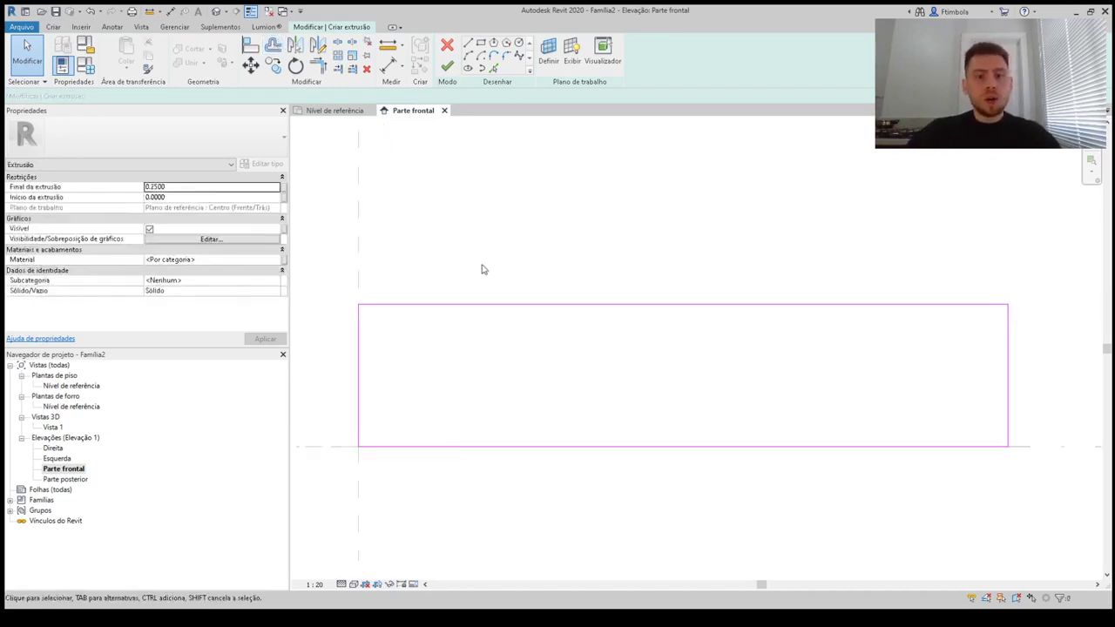
Offset a copy of the whole sketch rectangle inward by 0.025 m
scroll(489, 270, "down", 1)
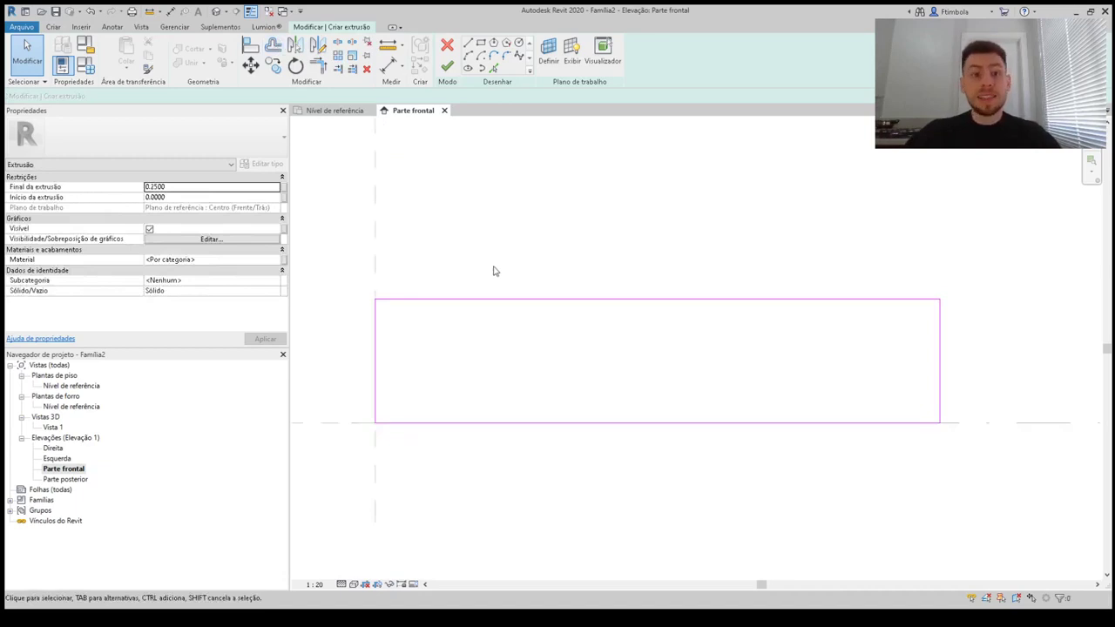
left_click(273, 47)
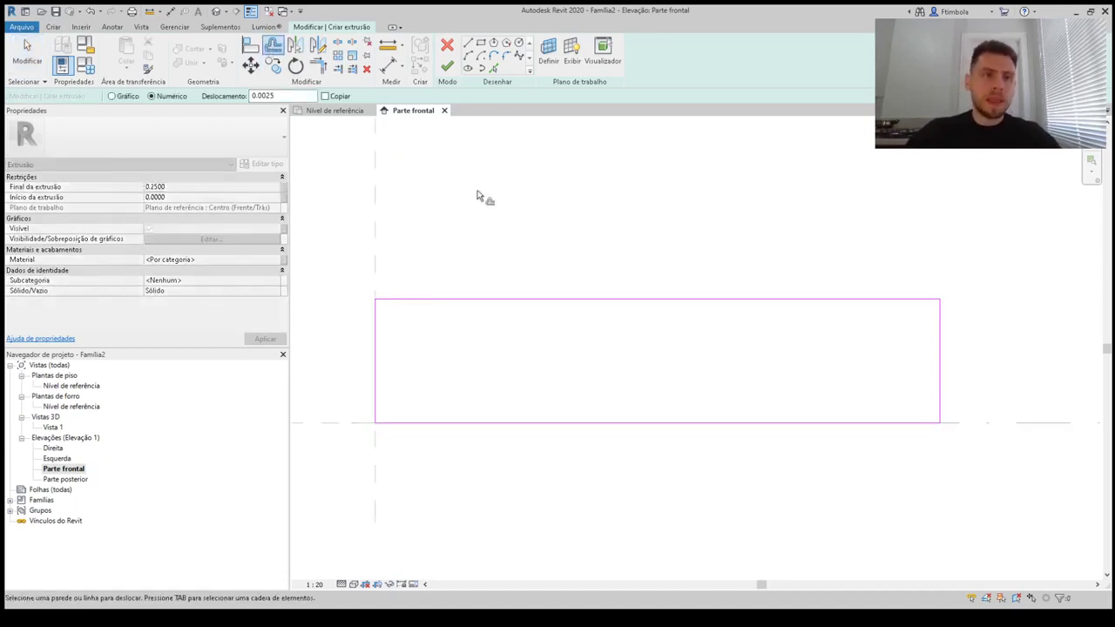
left_click(297, 96)
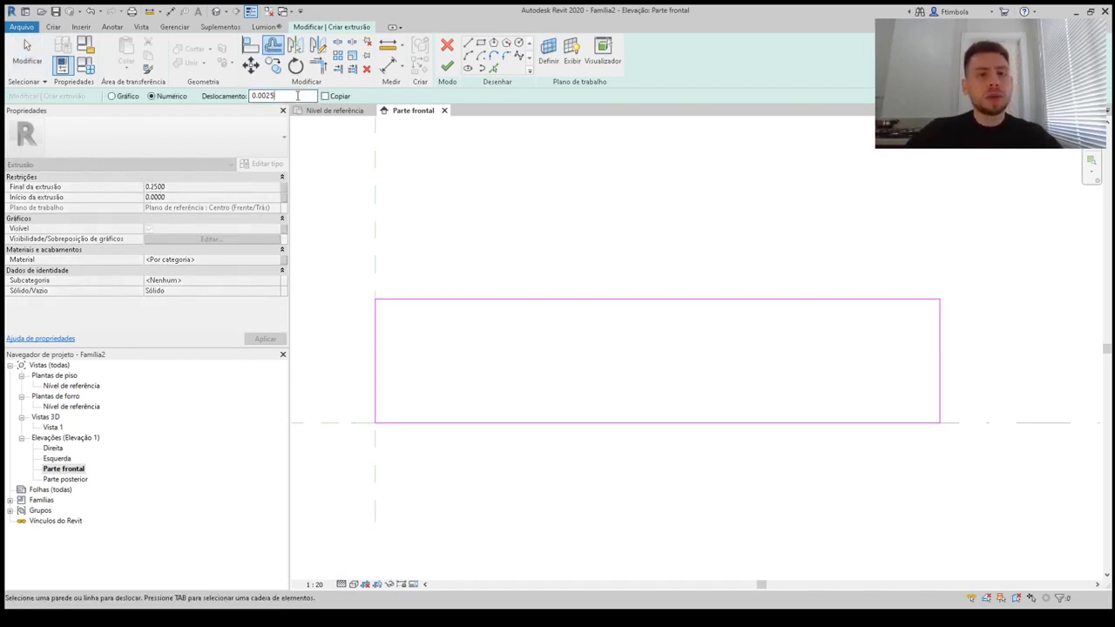
double_click(250, 96)
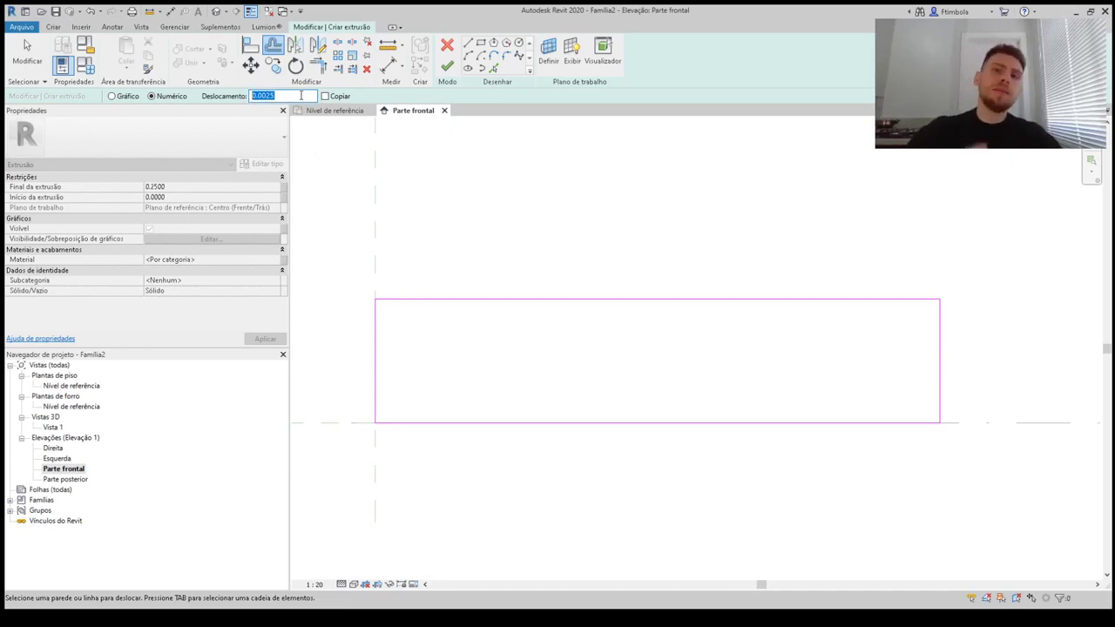
left_click(324, 95)
key("Tab")
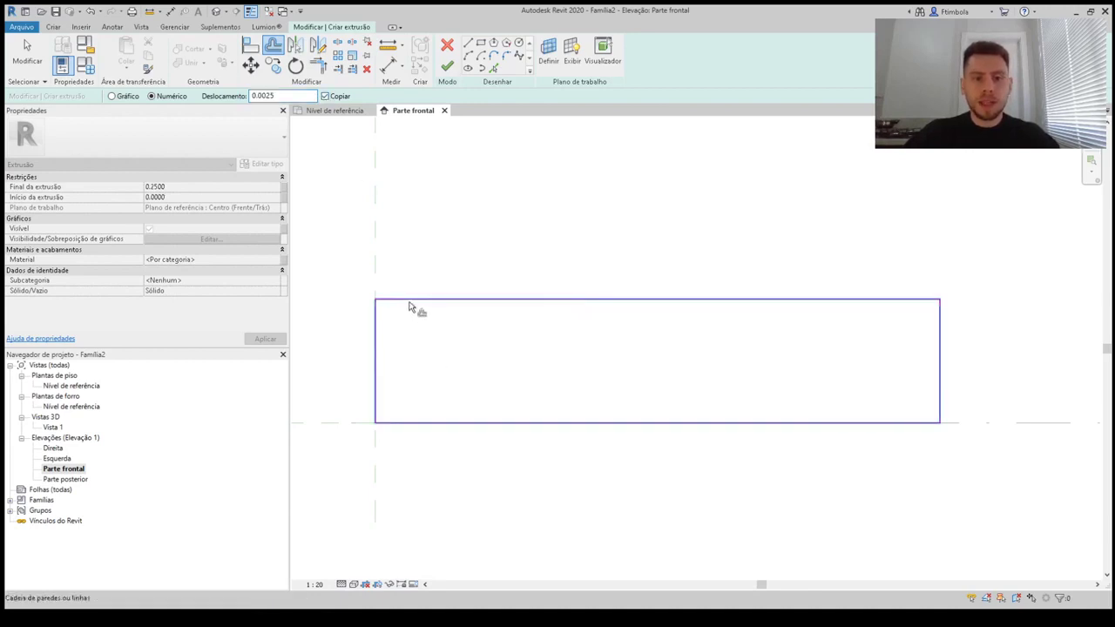
left_click_drag(279, 94, 263, 94)
type("25")
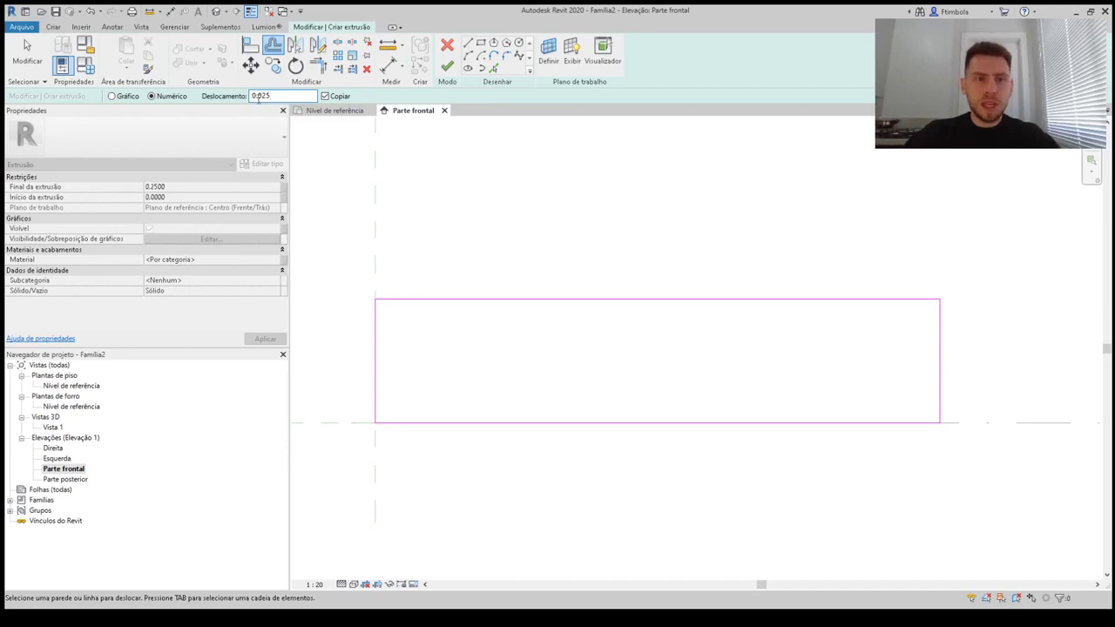
key("Tab")
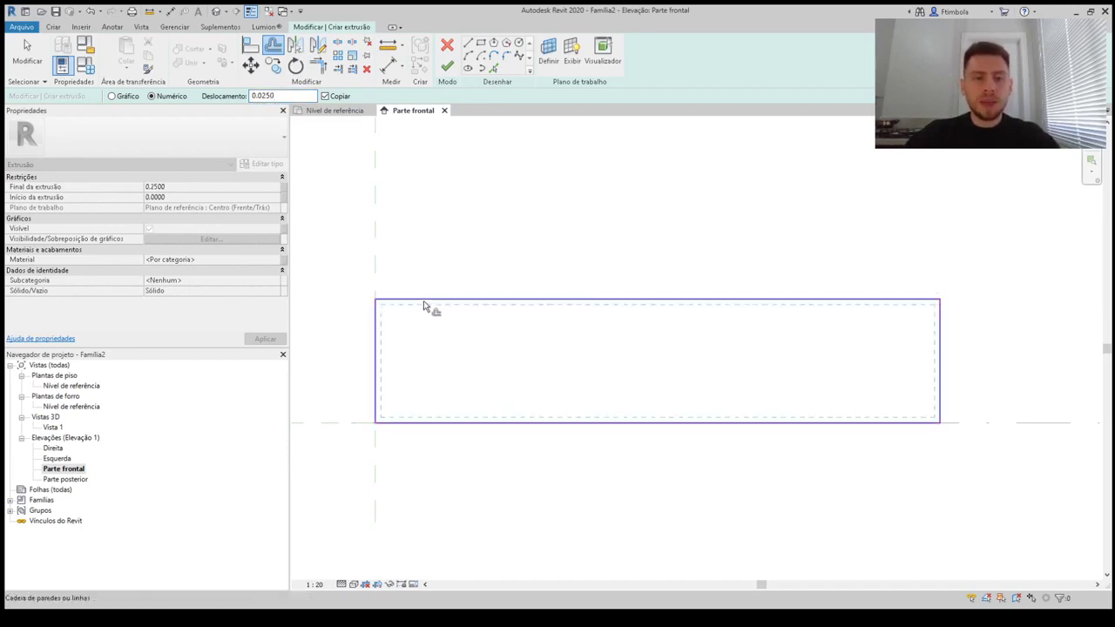
left_click(428, 310)
key("Escape")
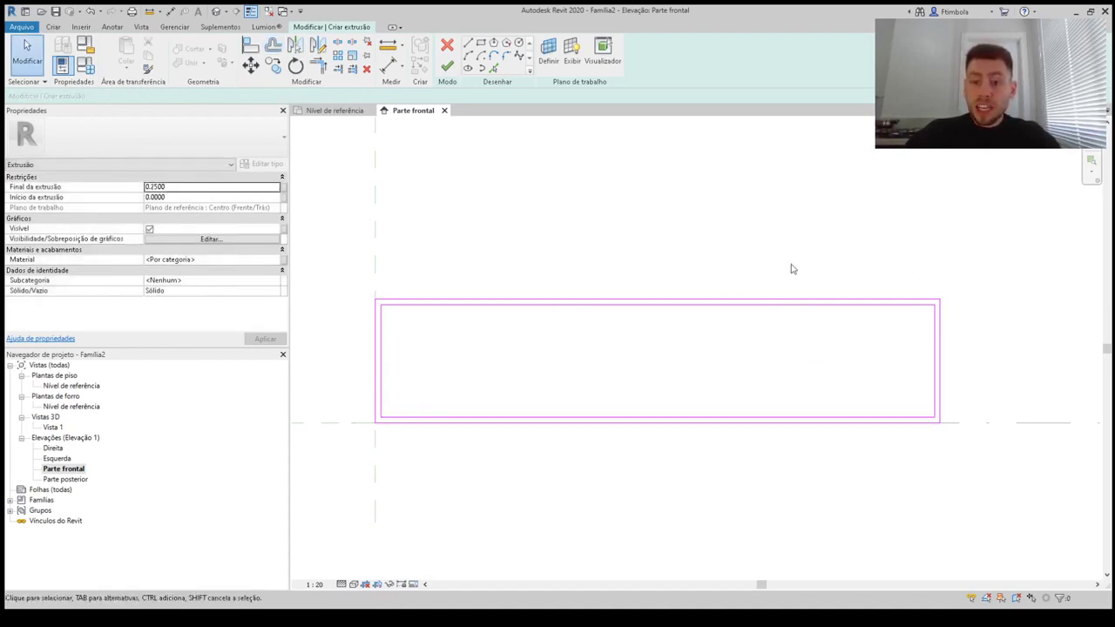
Set the inner rectangle's lower edge 0.075 m above the outer rectangle's base
left_click(552, 416)
left_click(344, 417)
type(".075")
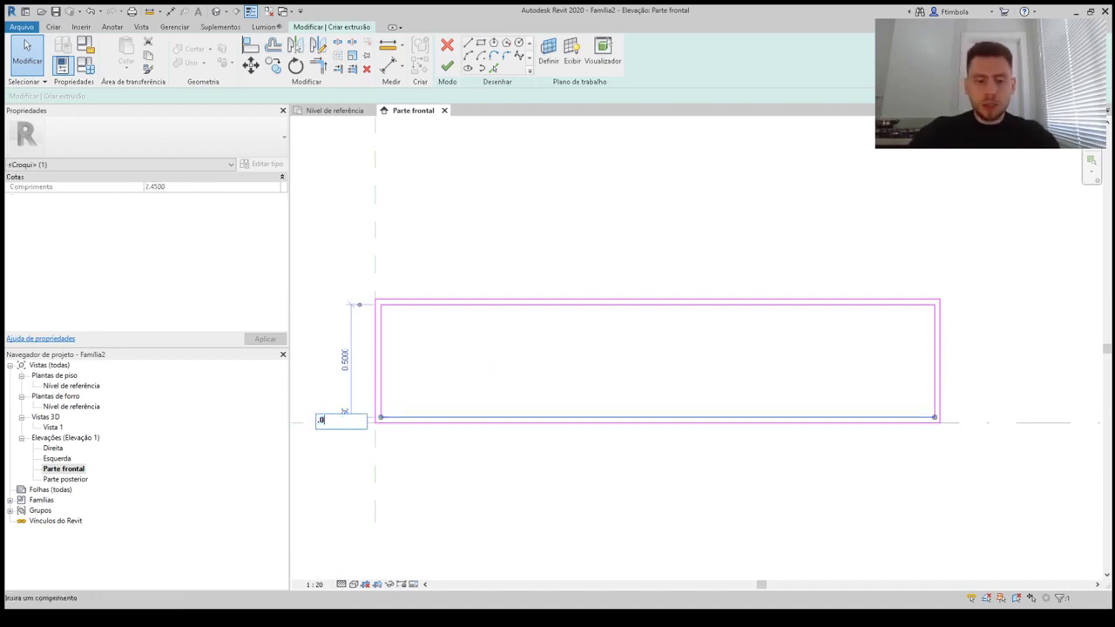
key("Return")
key("Escape")
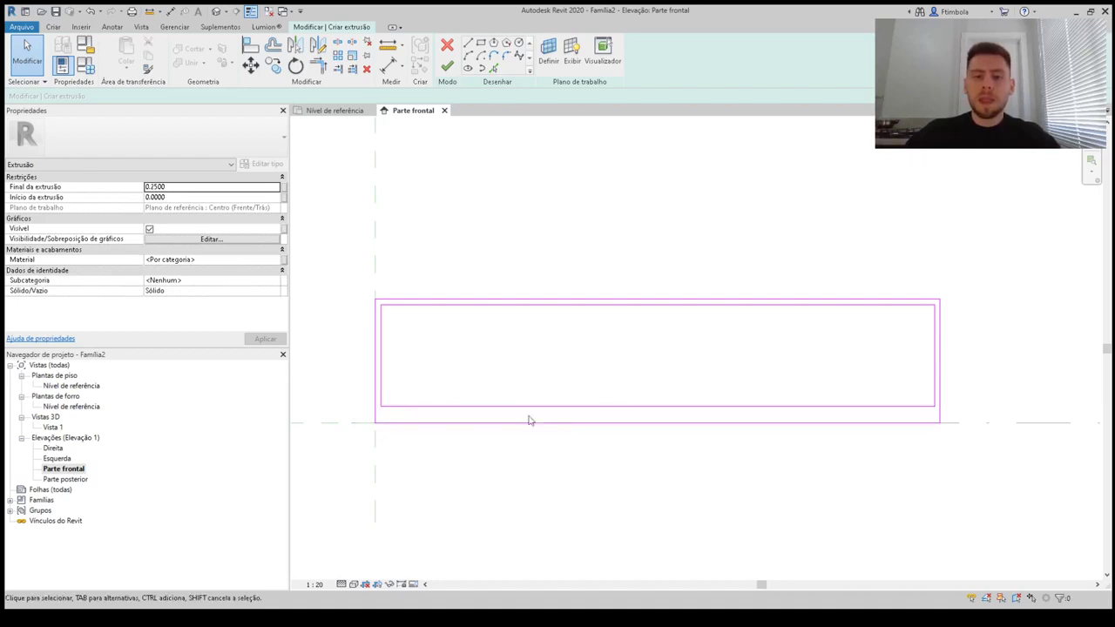
Finish the hollow frame extrusion with its work plane dissociated and open the default 3D view
left_click(447, 67)
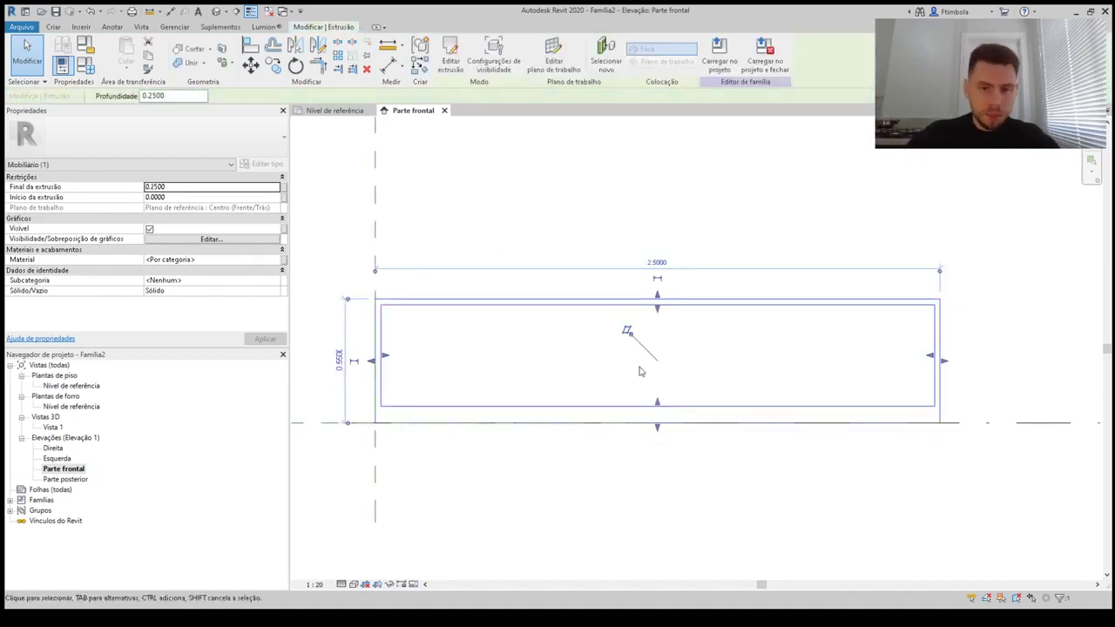
left_click(628, 332)
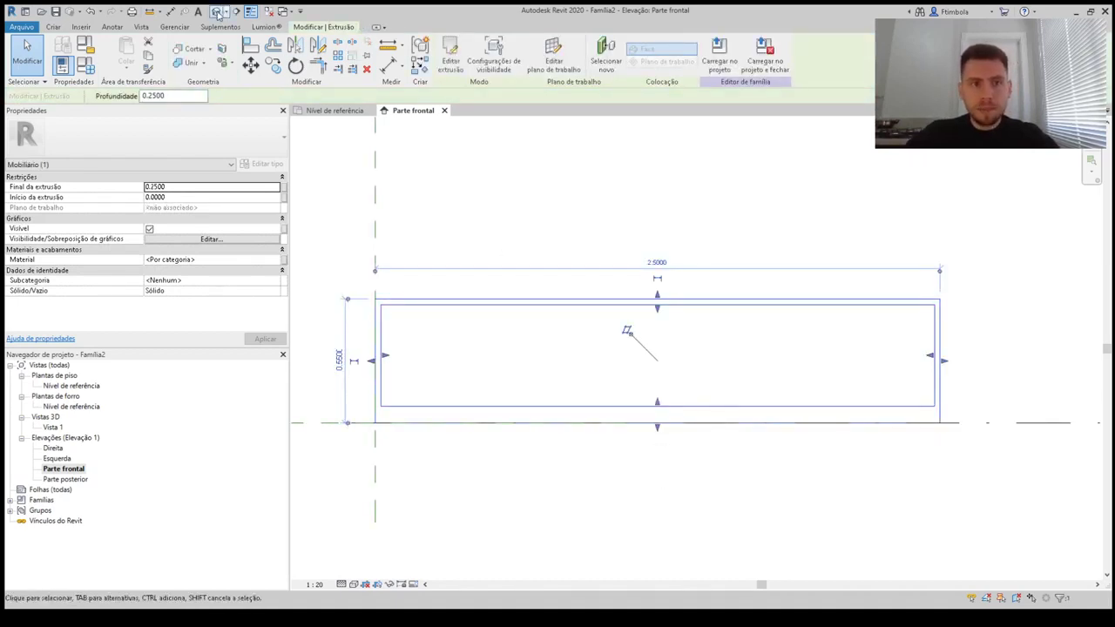
left_click(216, 11)
left_click(499, 498)
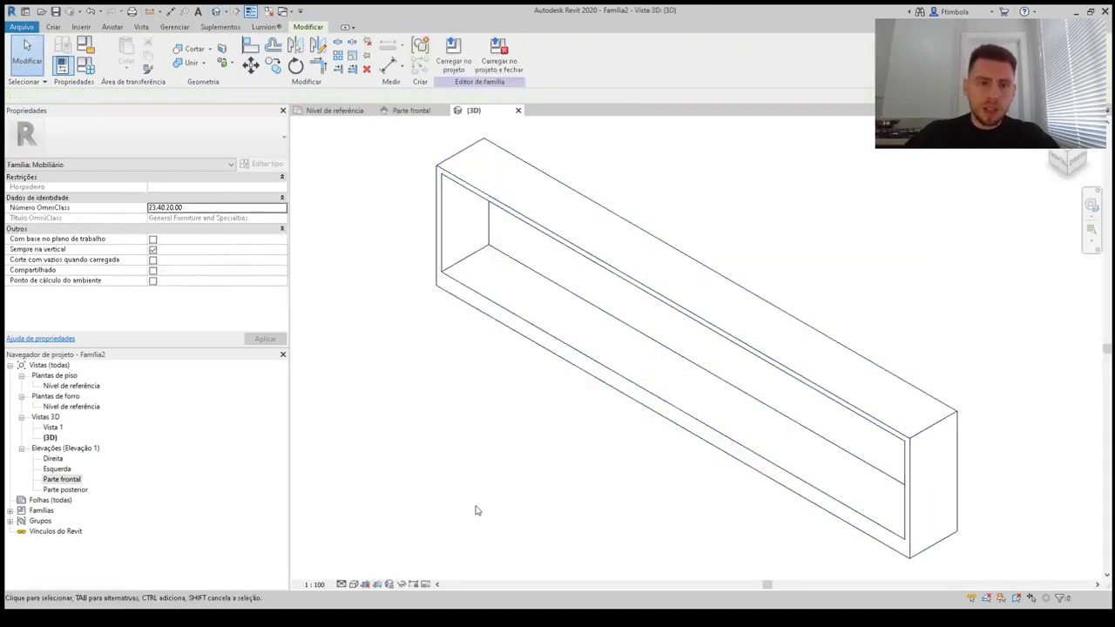
Turn the 3D view to the front-left isometric corner and set its scale to 1:10 with thin lines off
left_click(321, 583)
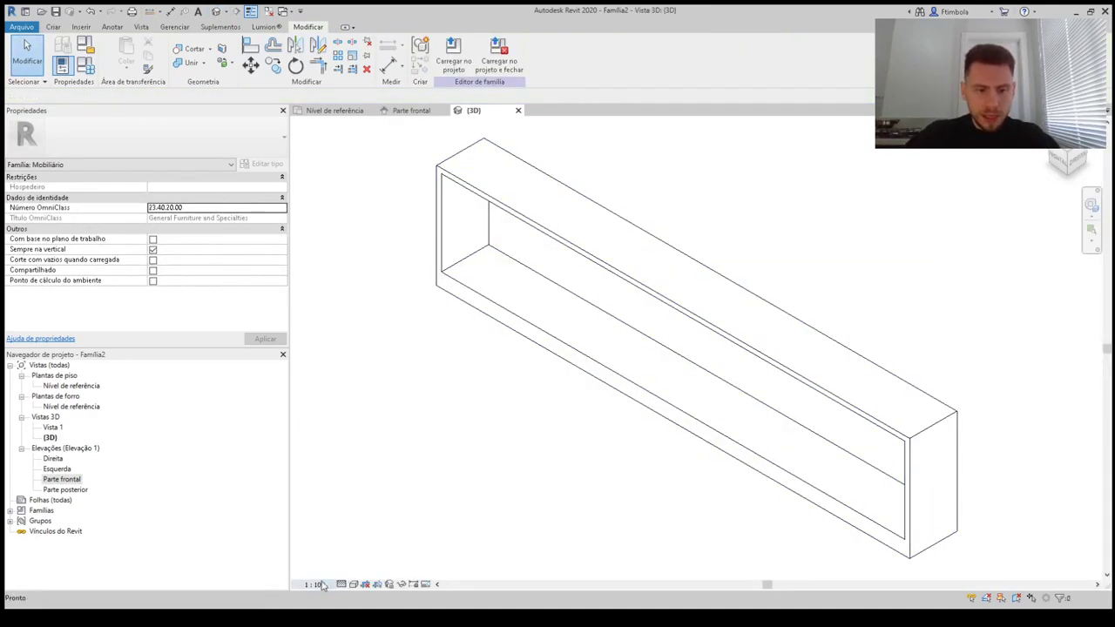
left_click(332, 471)
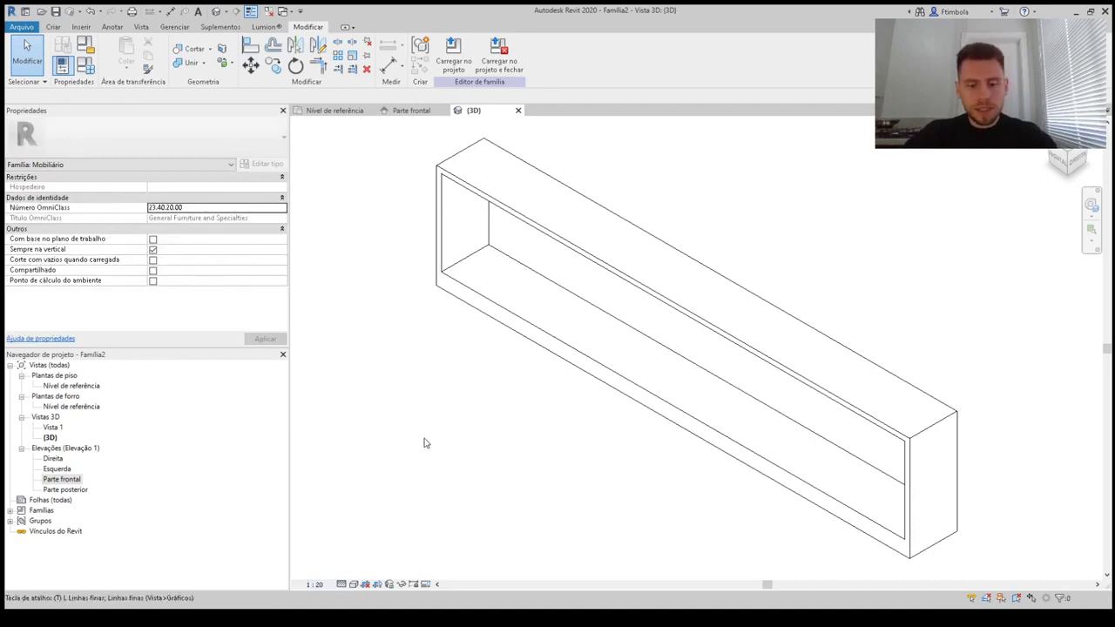
left_click(534, 343)
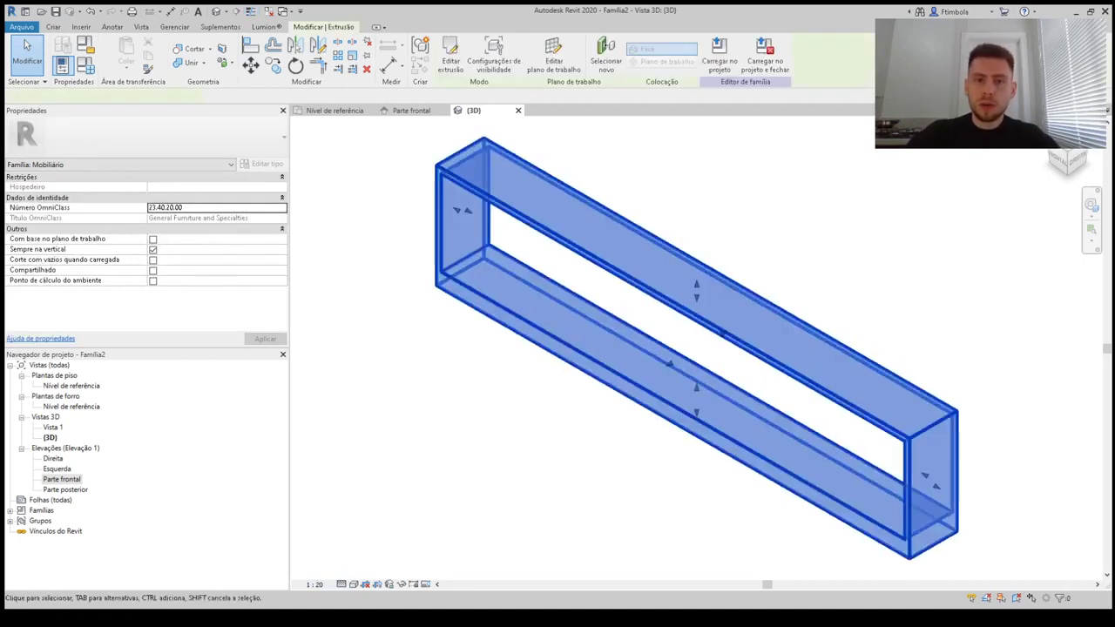
left_click(1053, 153)
left_click(880, 420)
middle_click(879, 421)
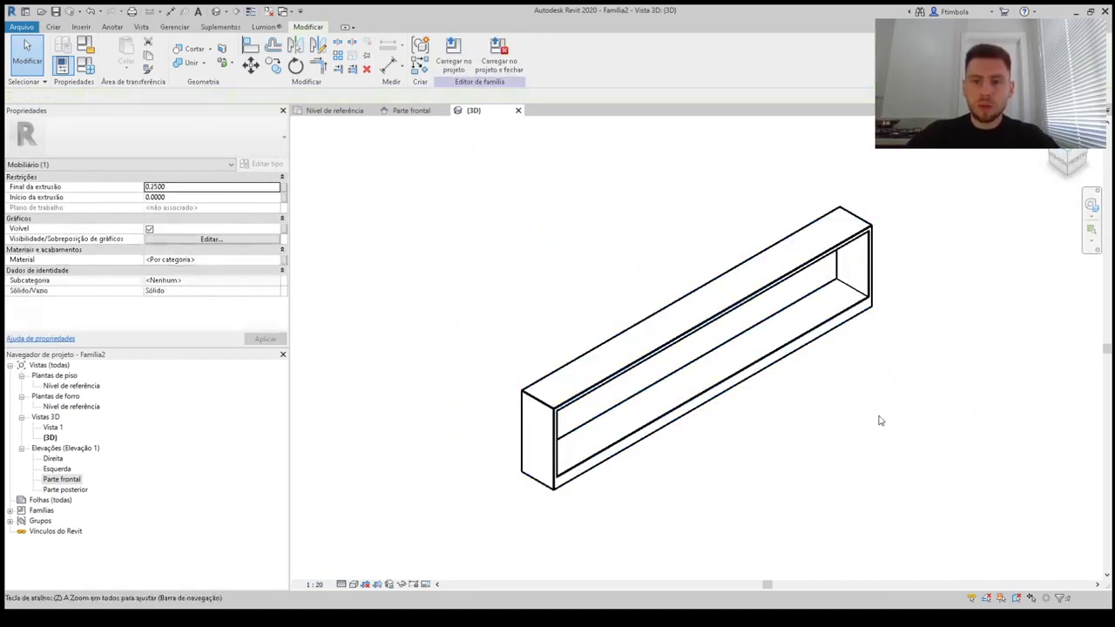
middle_click(879, 420)
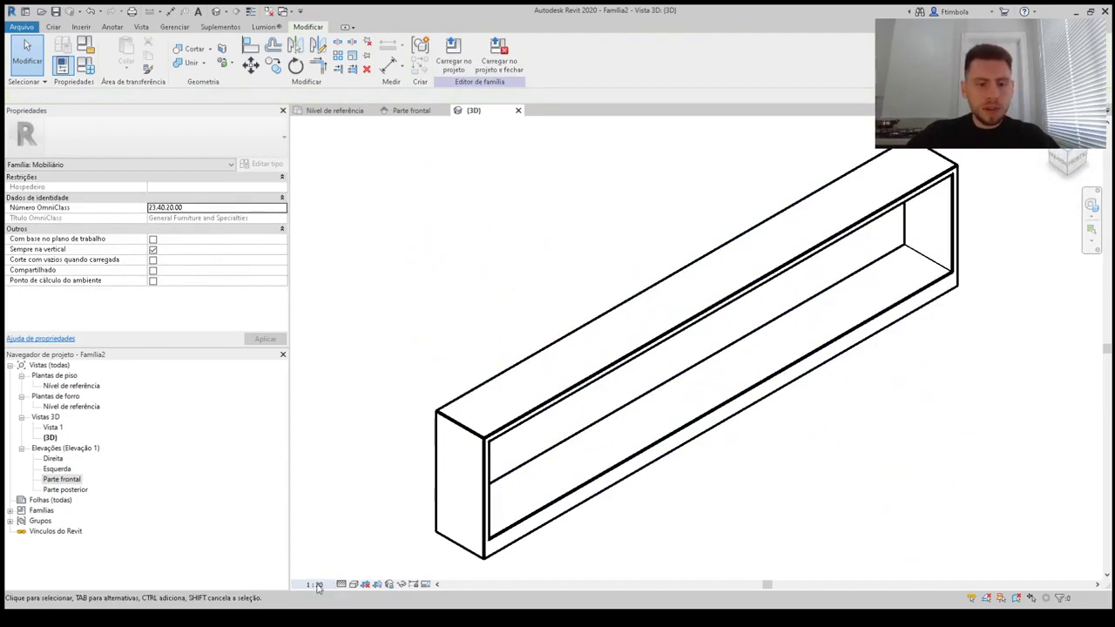
left_click(344, 461)
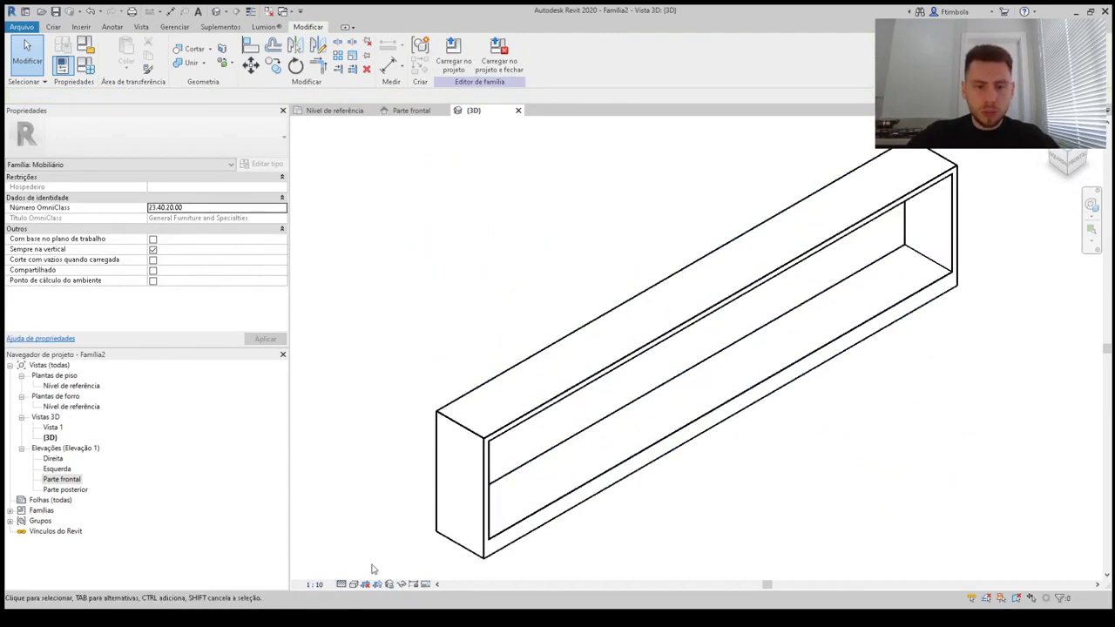
Set the 3D view's background to Gradiente in the graphic display options
left_click(354, 585)
left_click(371, 500)
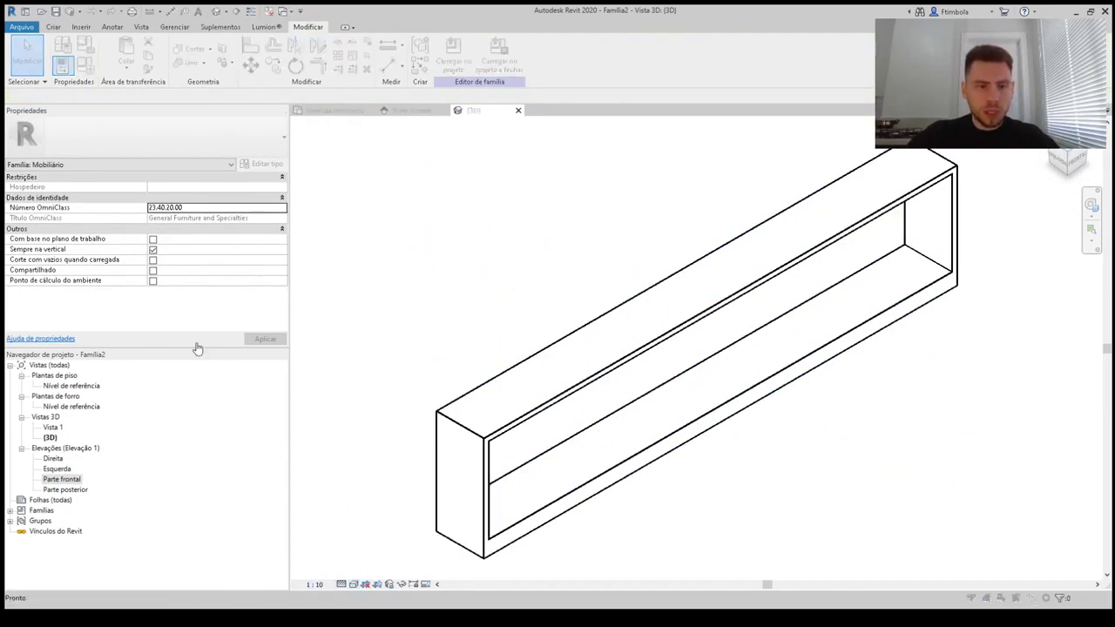
left_click(13, 178)
left_click(82, 196)
left_click(83, 225)
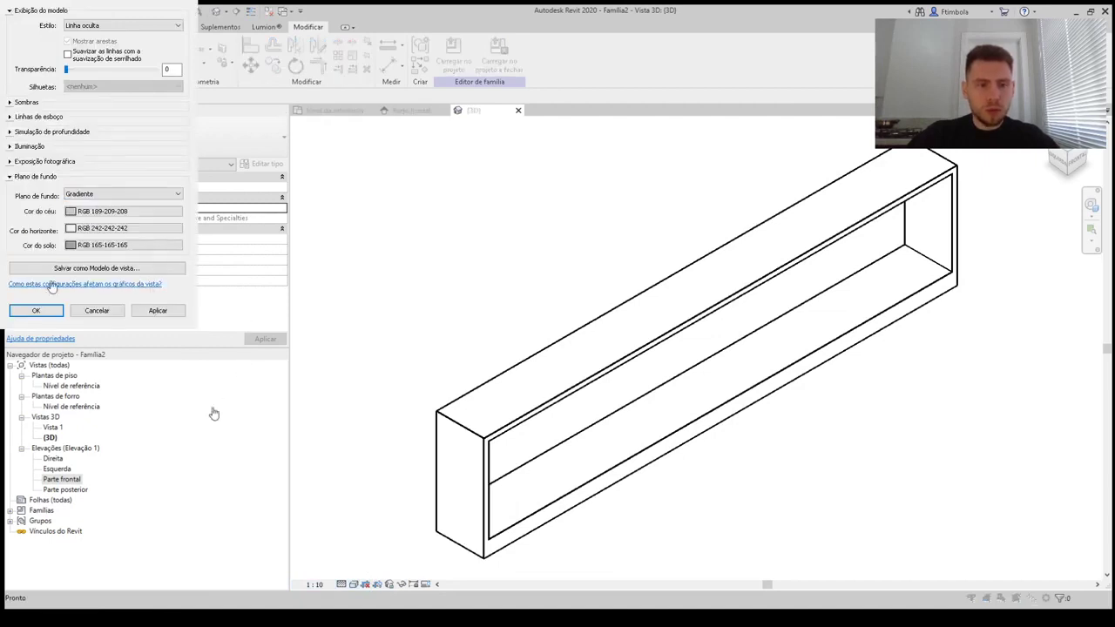
left_click(36, 311)
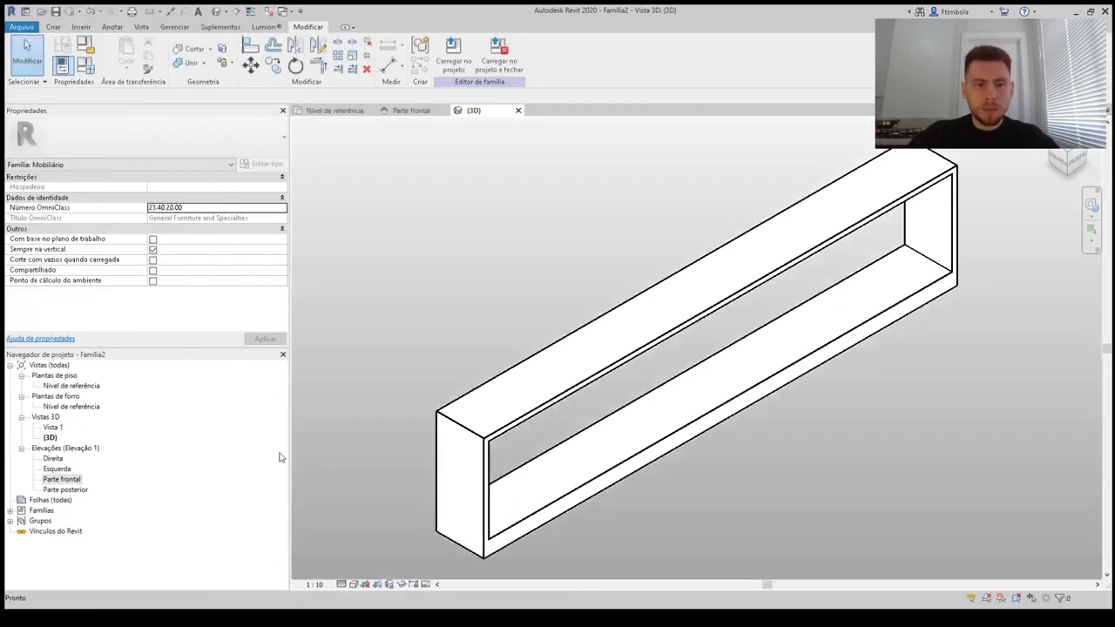
Review the background settings in the 3D view's graphic display options
left_click(369, 499)
left_click(13, 179)
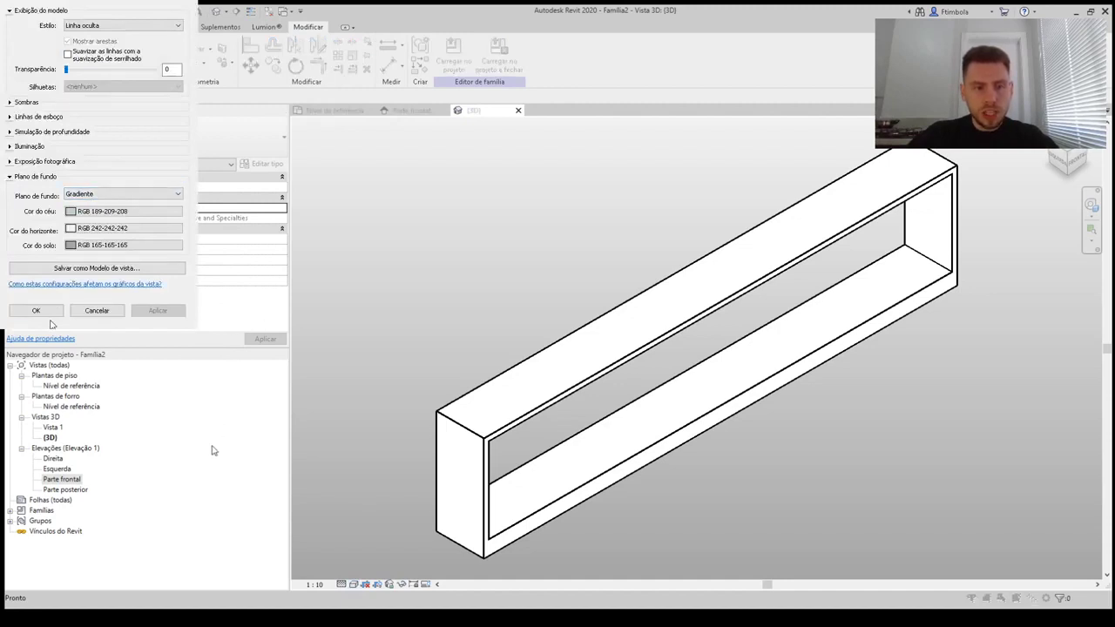
left_click(39, 312)
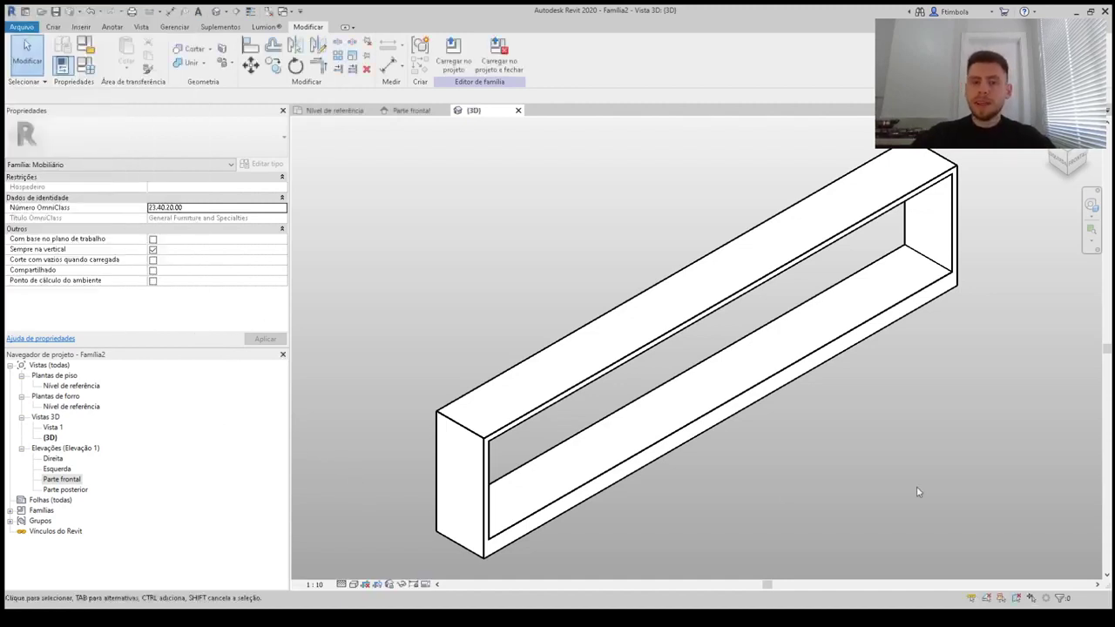
Set the frame extrusion's end (Final da extrusão) to 0.5 m
left_click(552, 521)
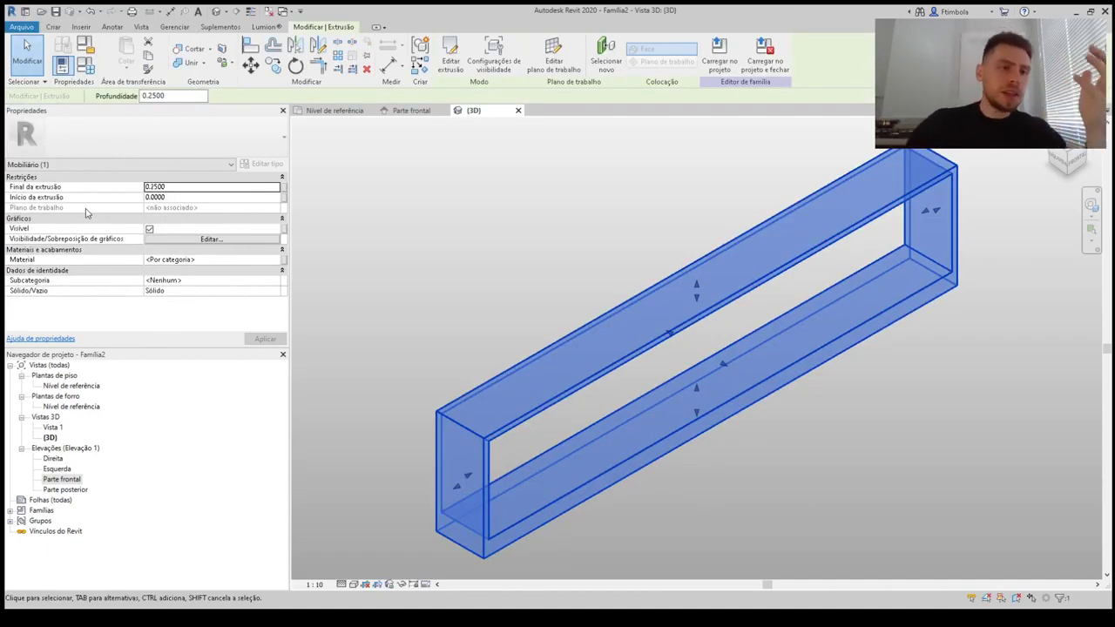
left_click(179, 197)
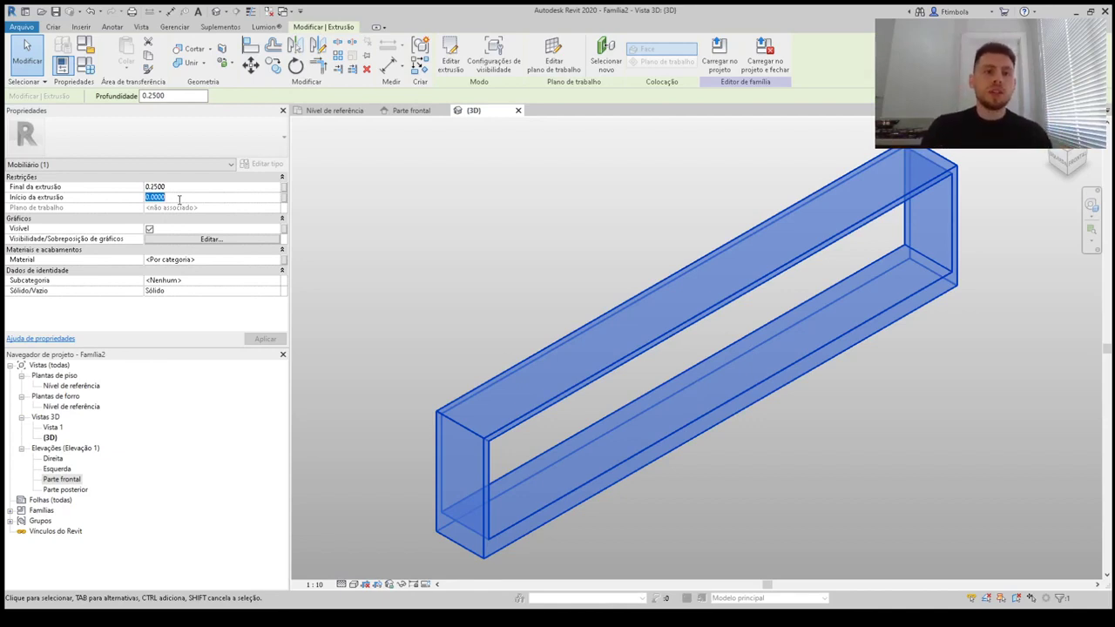
left_click(177, 187)
type("0.5")
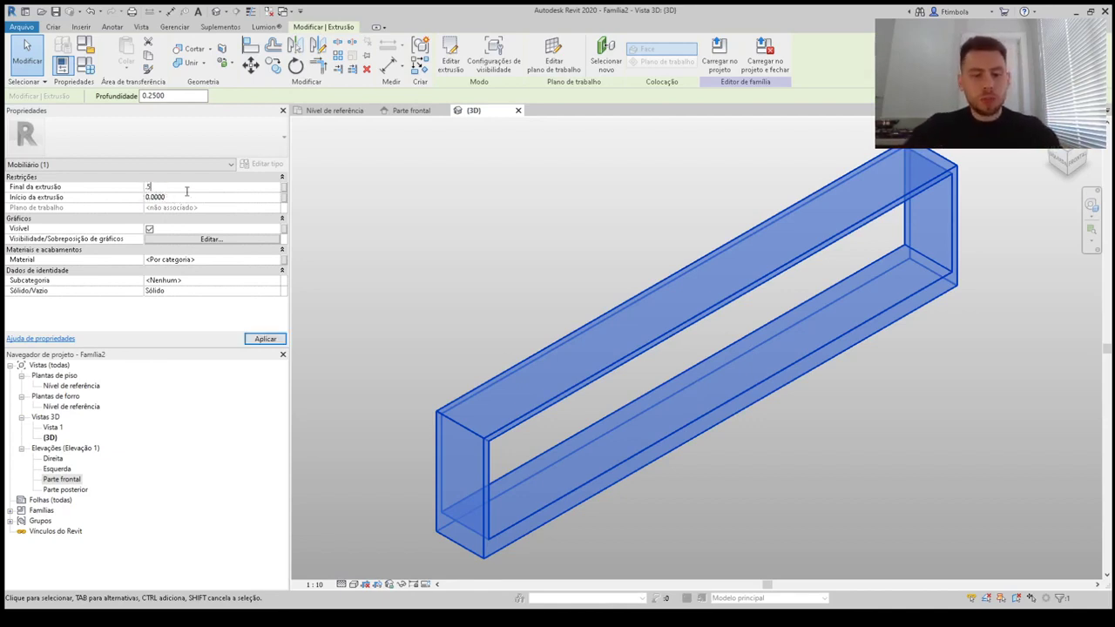
left_click(400, 275)
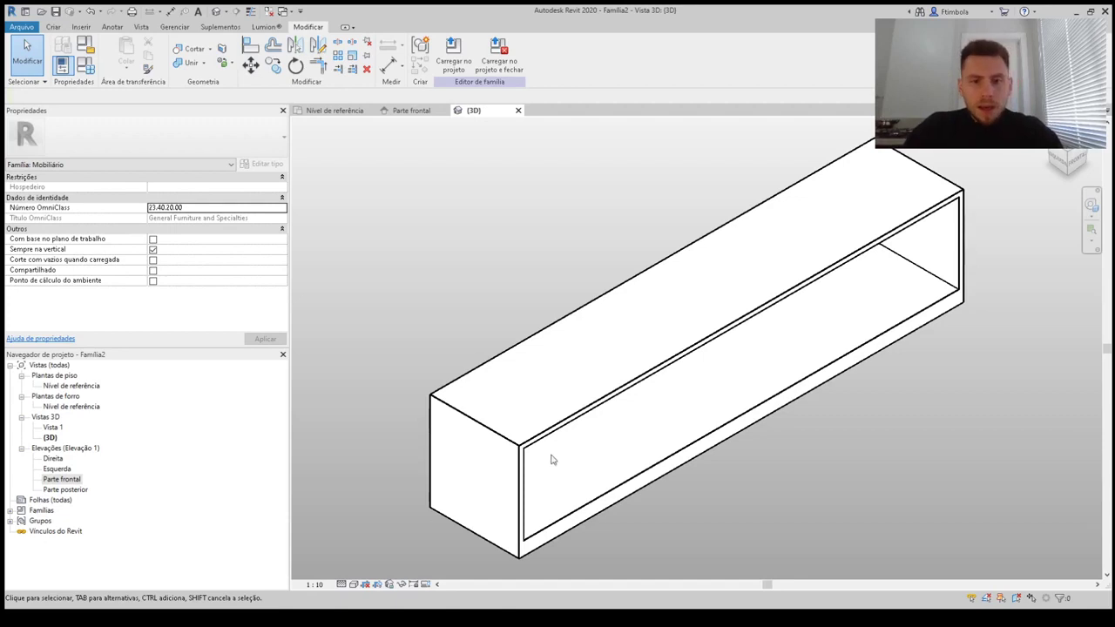
Examine the deepened frame in the front elevation and from a rotated angle in the 3D view
double_click(65, 480)
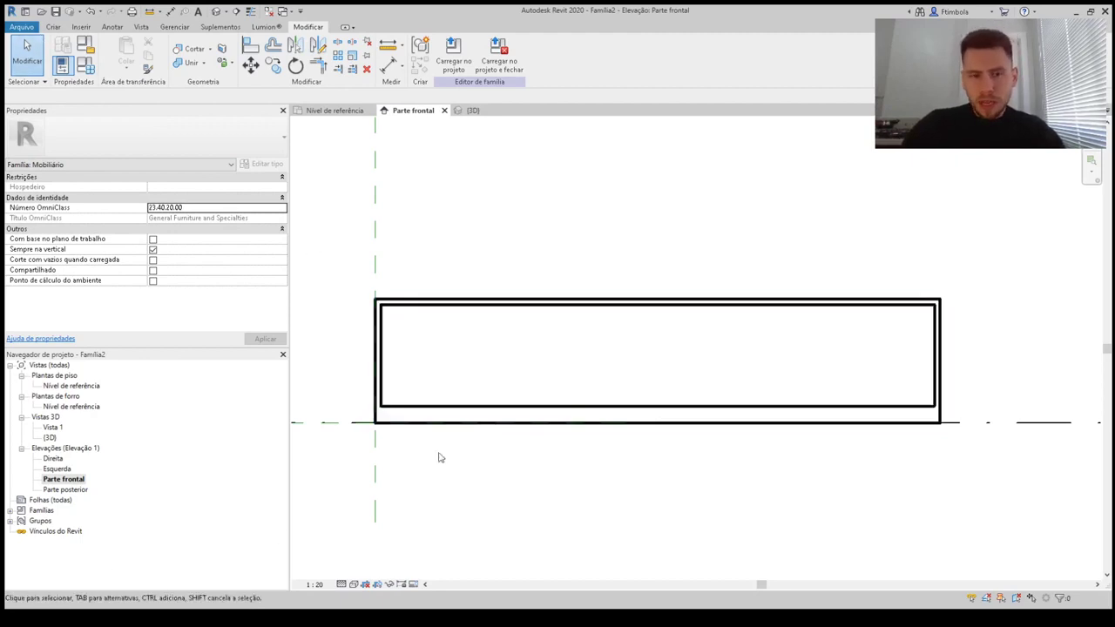
left_click(222, 11)
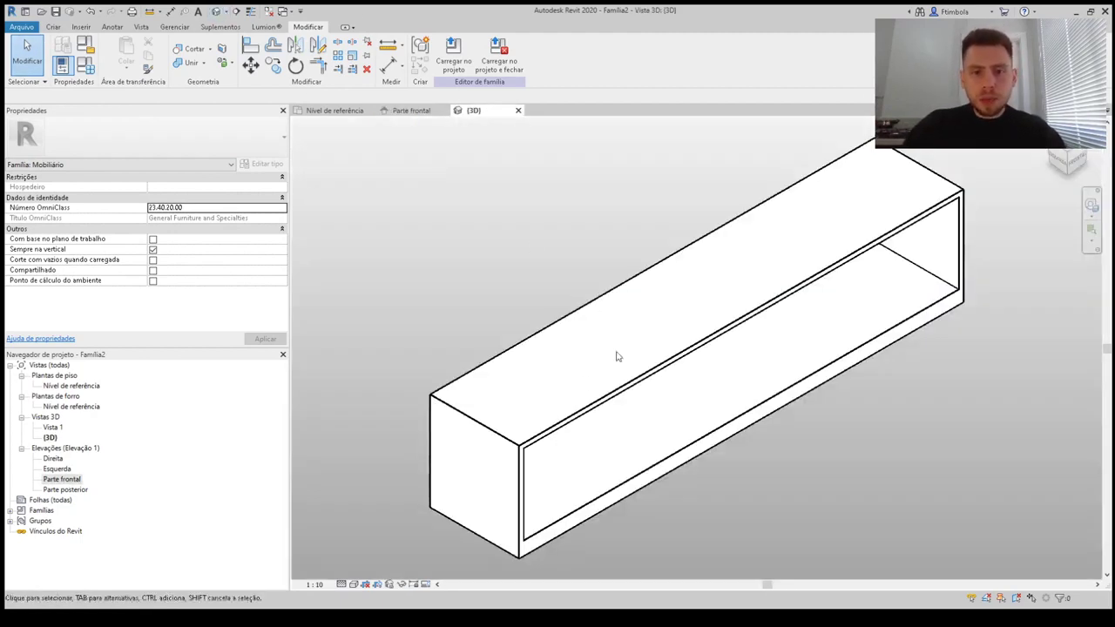
mouse_move(617, 354)
middle_mouse_down("shift")
mouse_move(861, 396)
mouse_move(841, 315)
mouse_move(664, 341)
mouse_move(546, 341)
mouse_move(700, 502)
middle_mouse_up("shift")
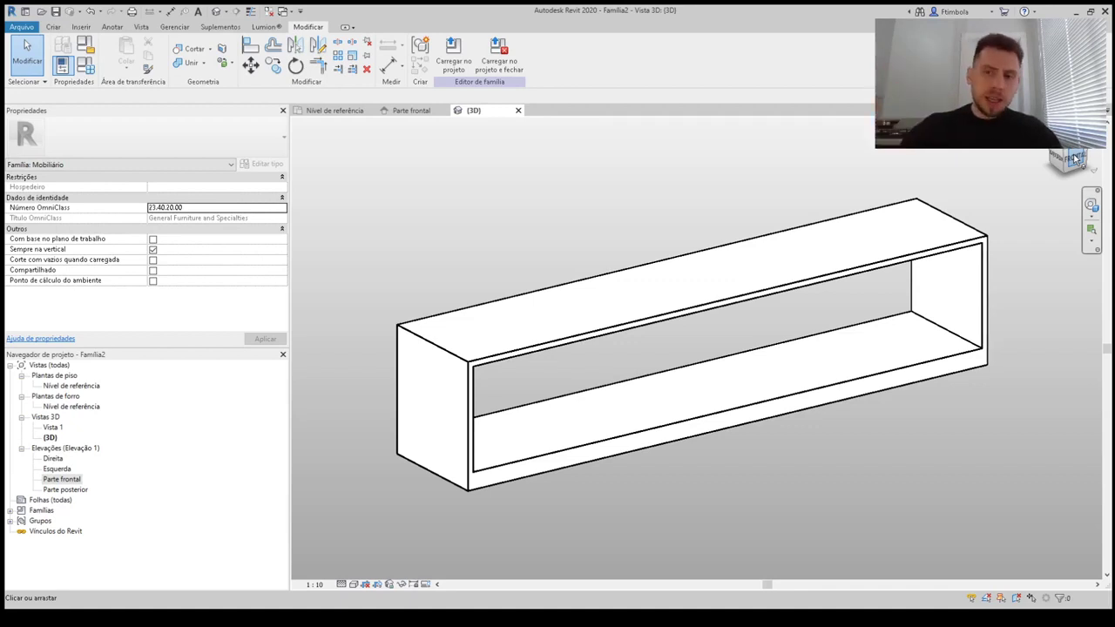
Create an extrusion in the front elevation from a 2.45 m by 0.45 m rectangle traced along the frame's inner opening
double_click(62, 479)
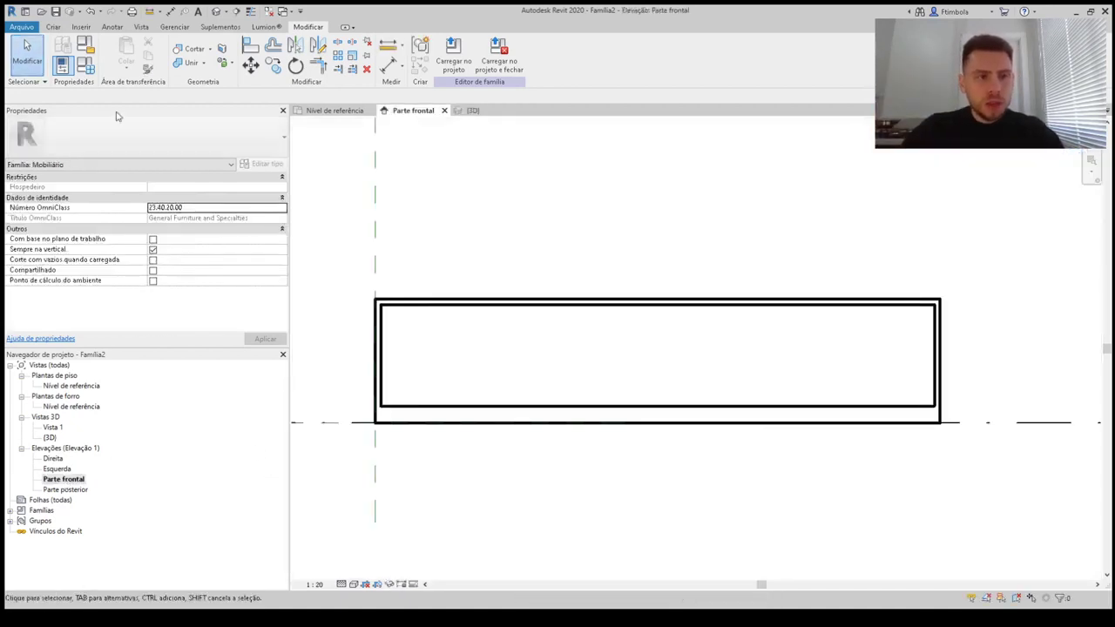
left_click(53, 27)
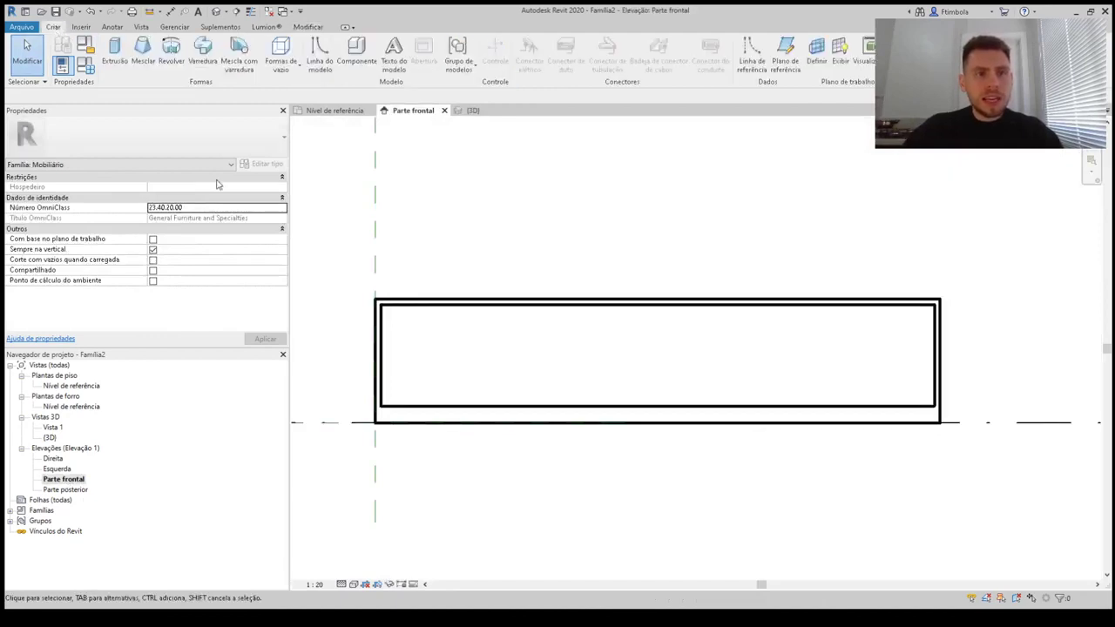
left_click(116, 57)
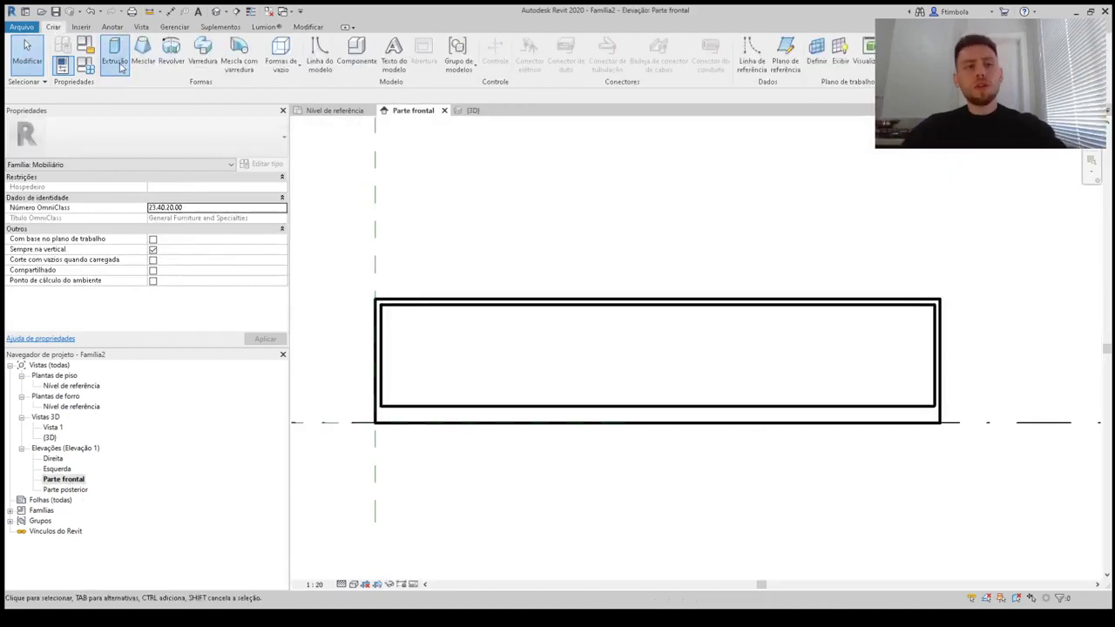
left_click(480, 45)
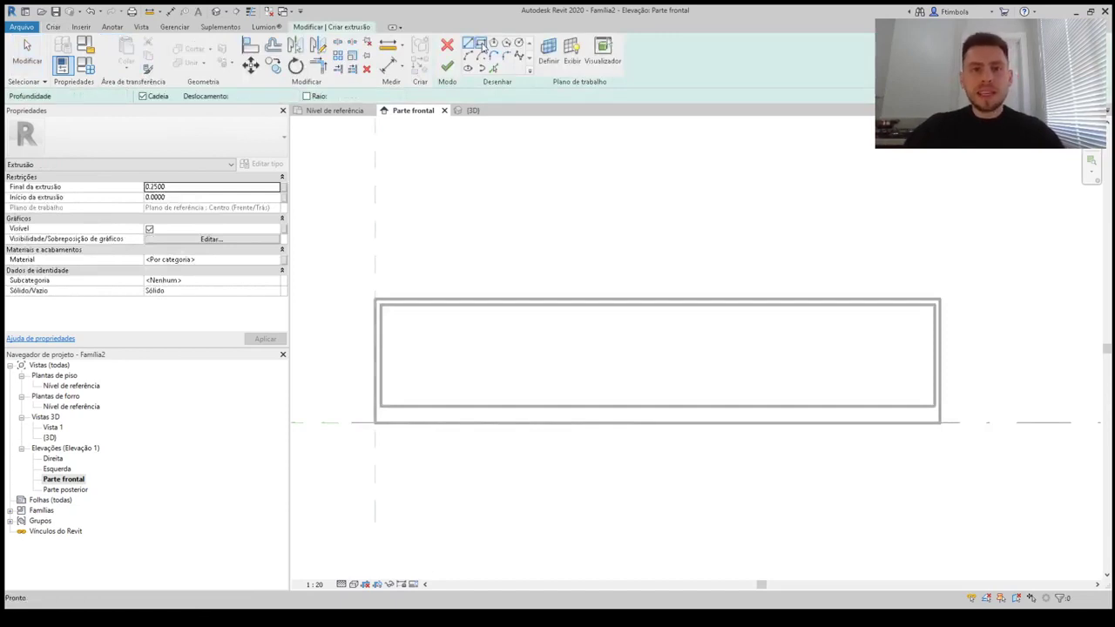
left_click(382, 305)
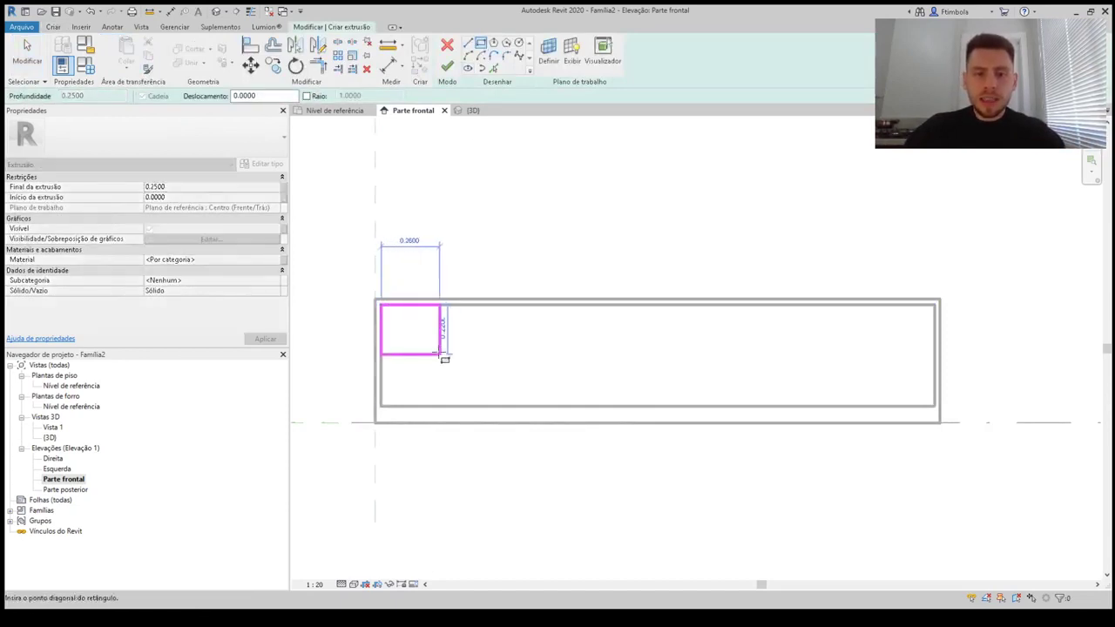
left_click(935, 406)
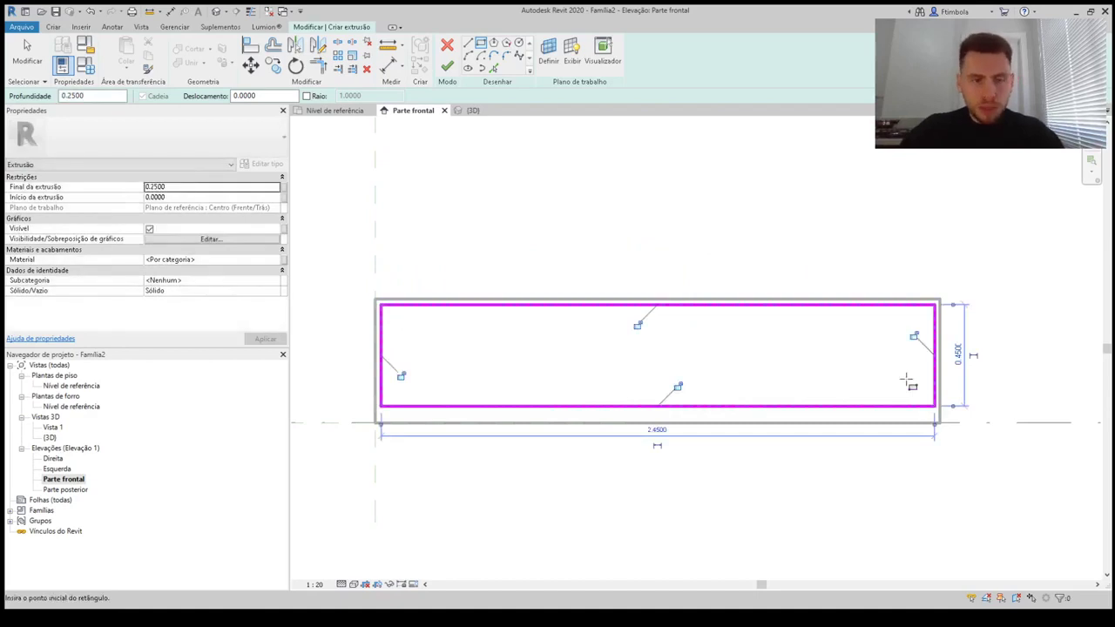
left_click(447, 68)
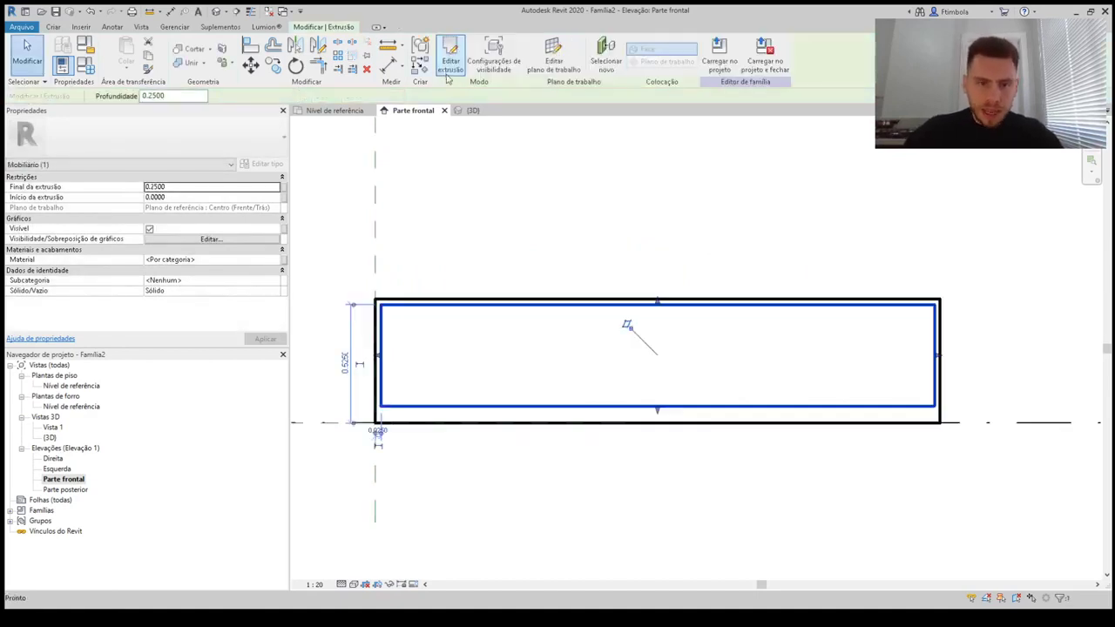
Set the inner back panel's extrusion end (Final da extrusão) to 0.006 m in the 3D view
left_click(217, 13)
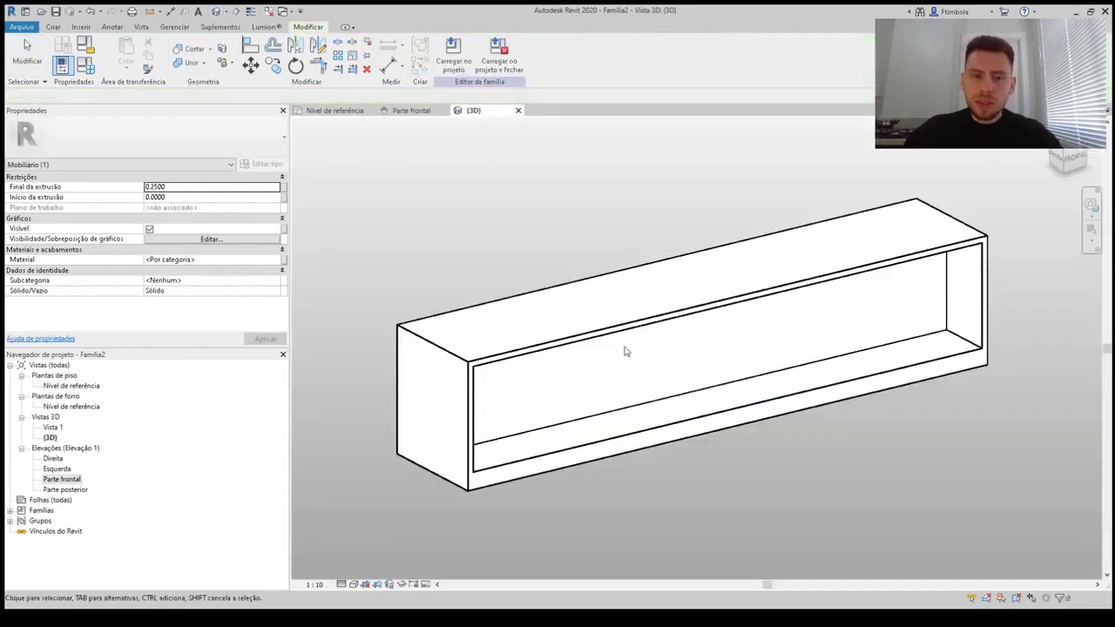
left_click(1072, 156)
left_click(819, 311)
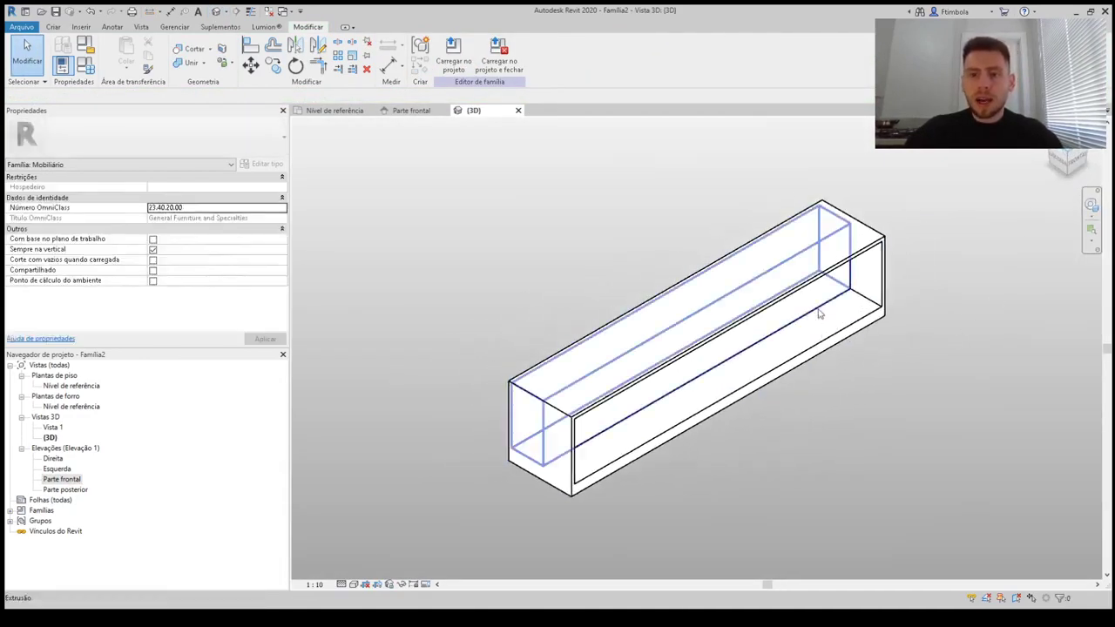
left_click(618, 419)
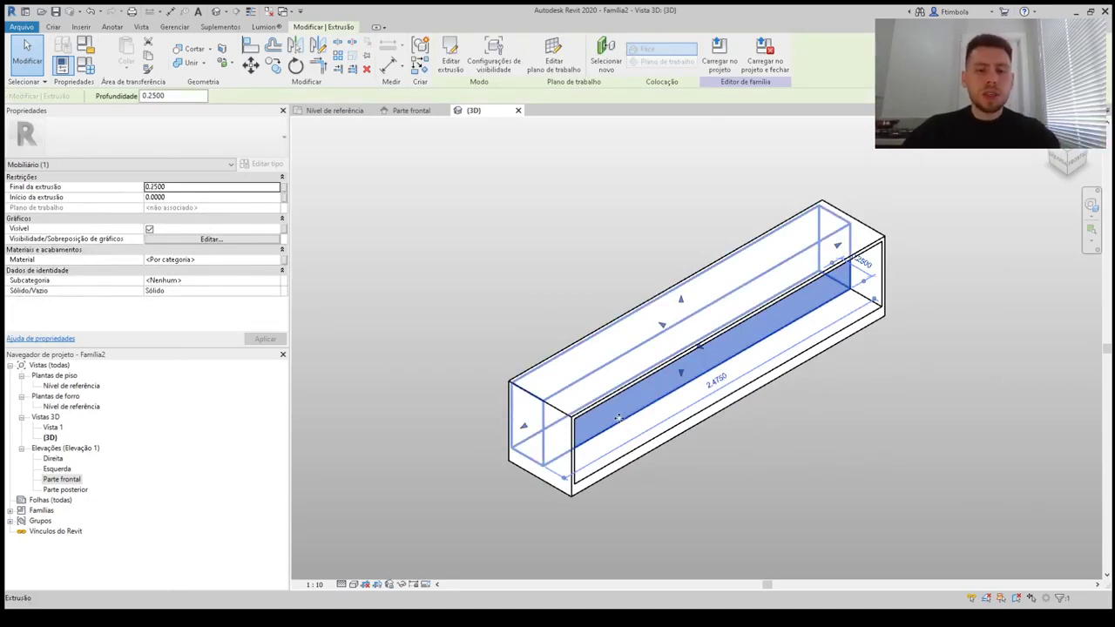
left_click(196, 185)
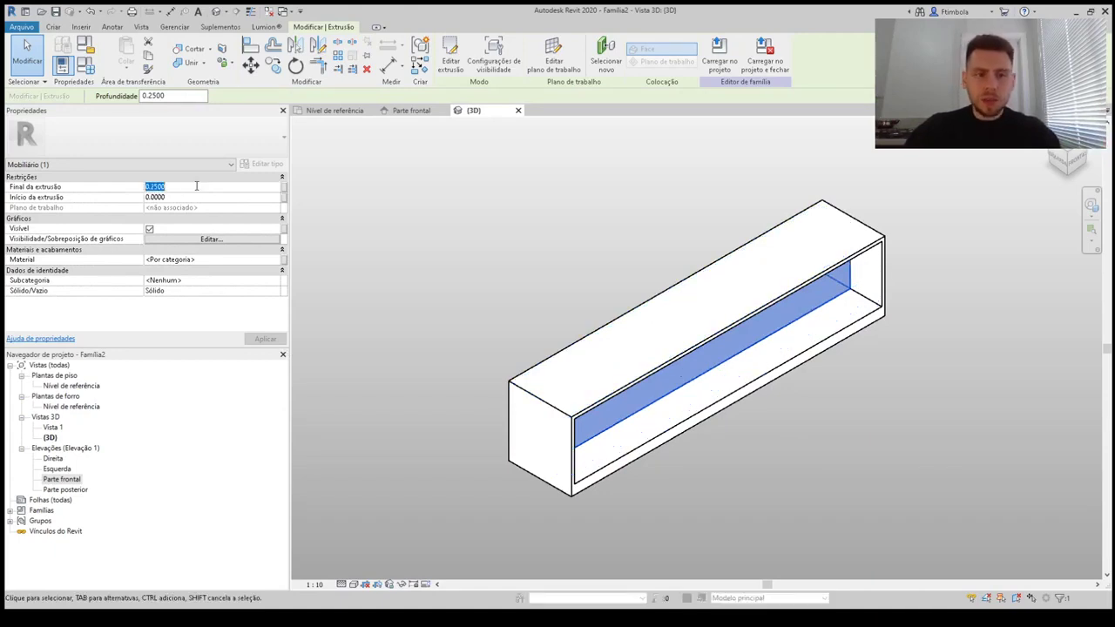
type("0.006")
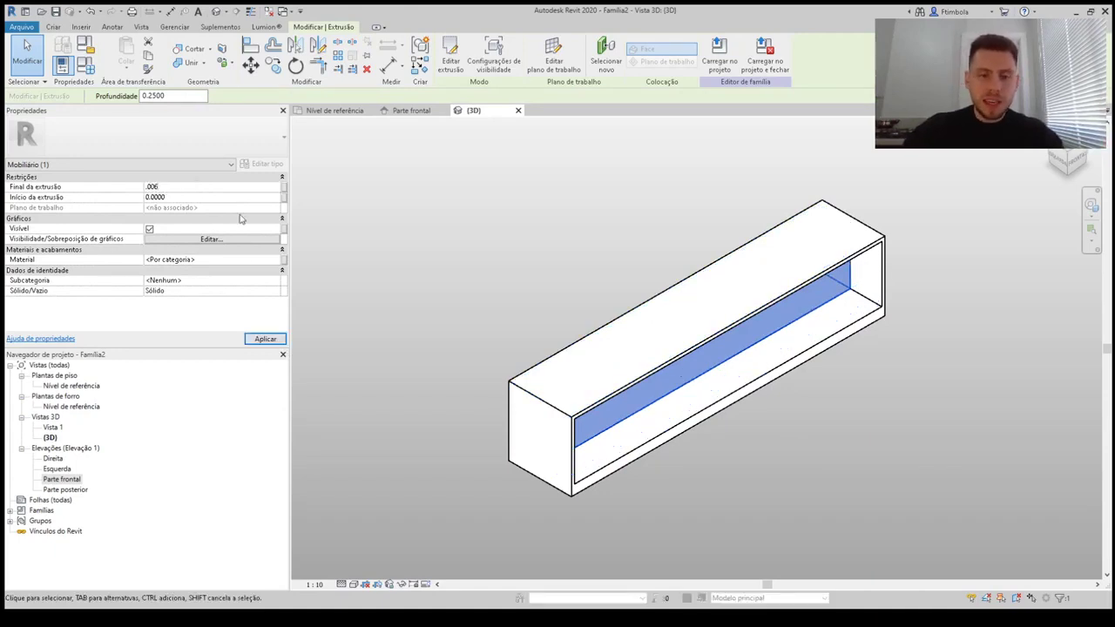
left_click(376, 331)
Inspect the back panel in the 3D and front views, and change the 3D view's visual style to display shaded surfaces
middle_click_drag(377, 330, 745, 512, "shift")
scroll(906, 431, "up", 5)
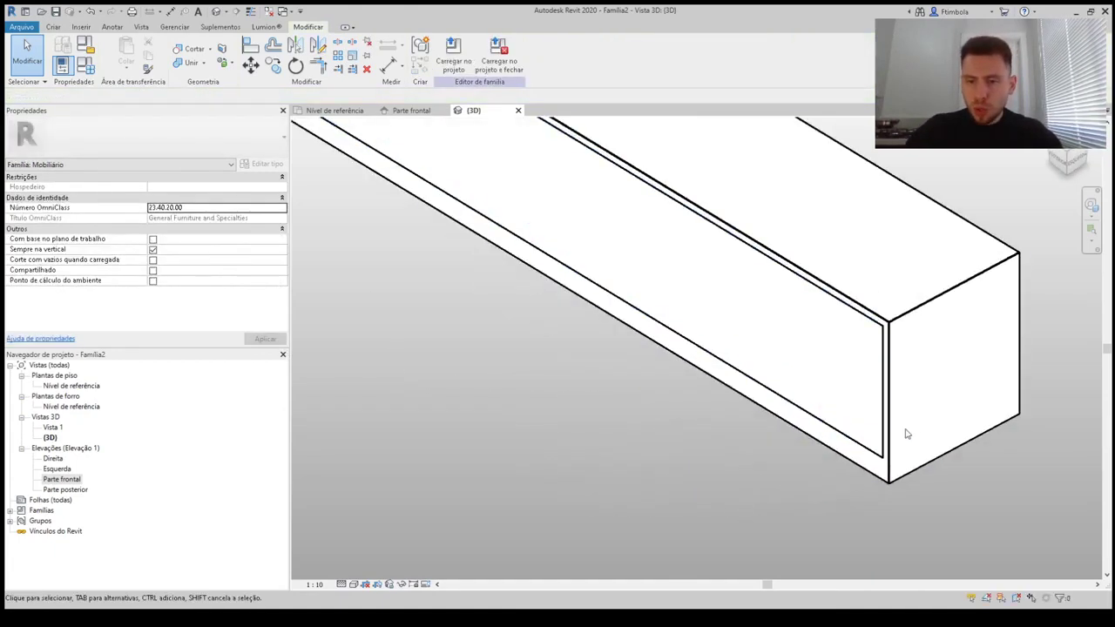
scroll(886, 464, "down", 5)
middle_click_drag(711, 455, 933, 249, "shift")
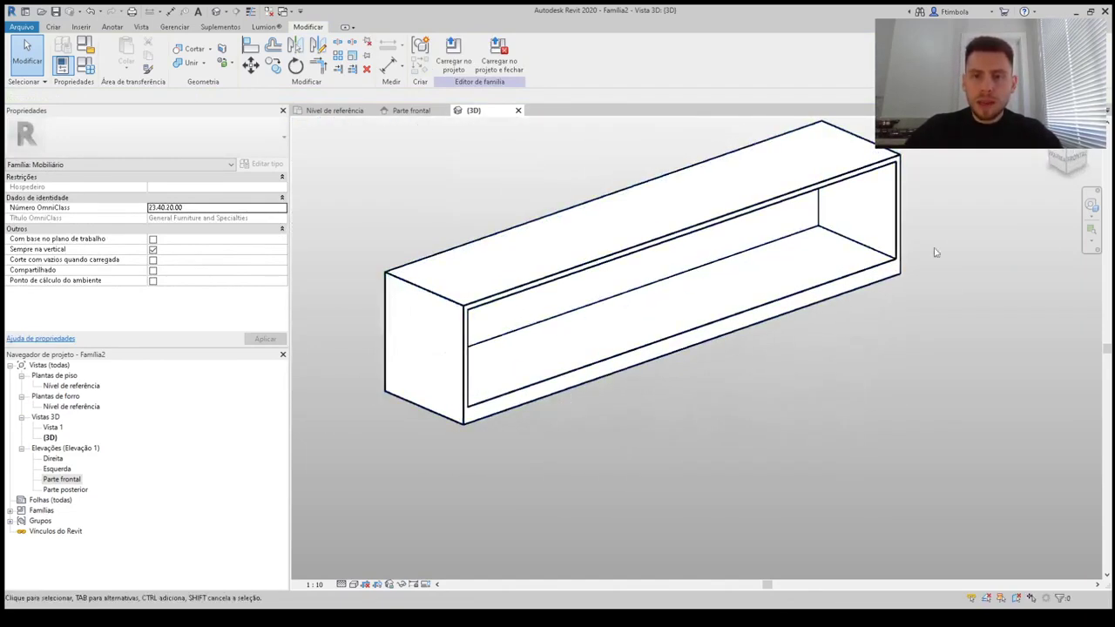
left_click(1065, 159)
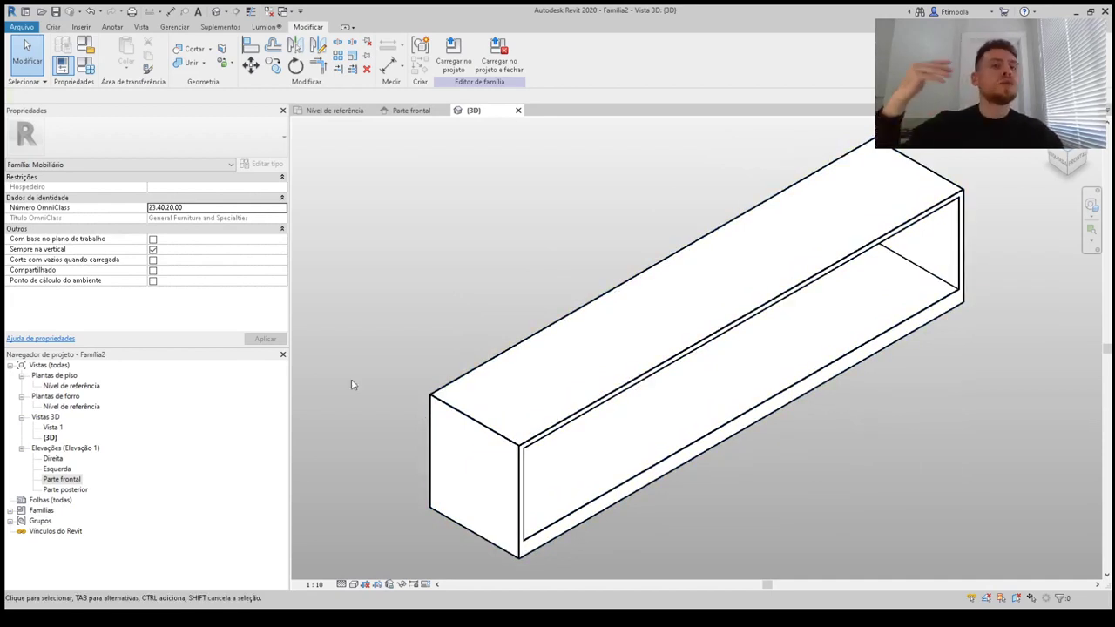
double_click(68, 480)
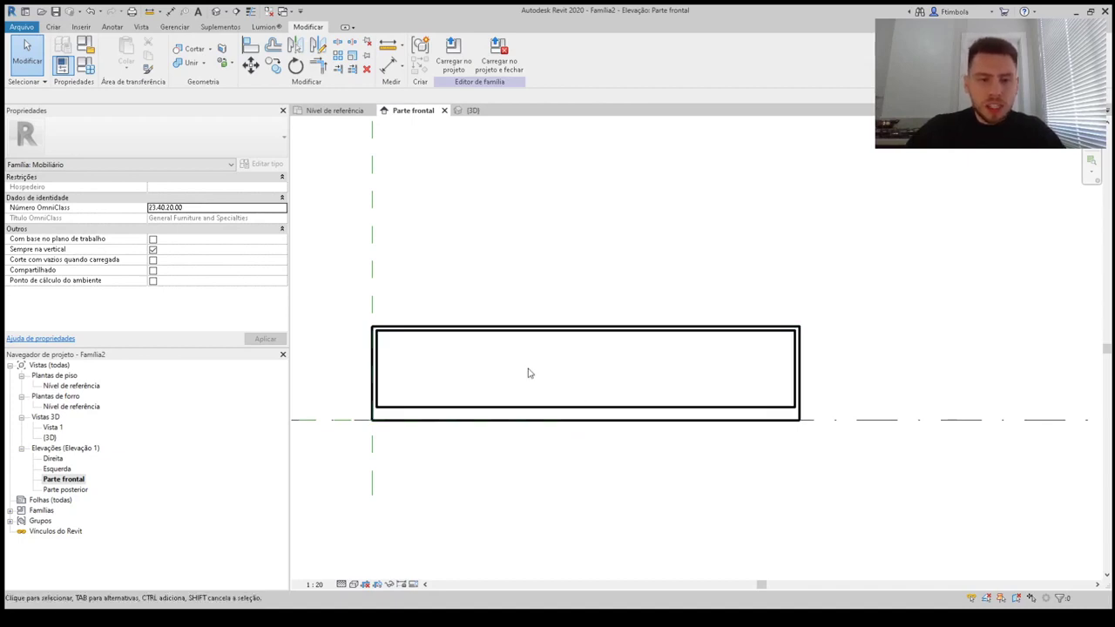
left_click(216, 10)
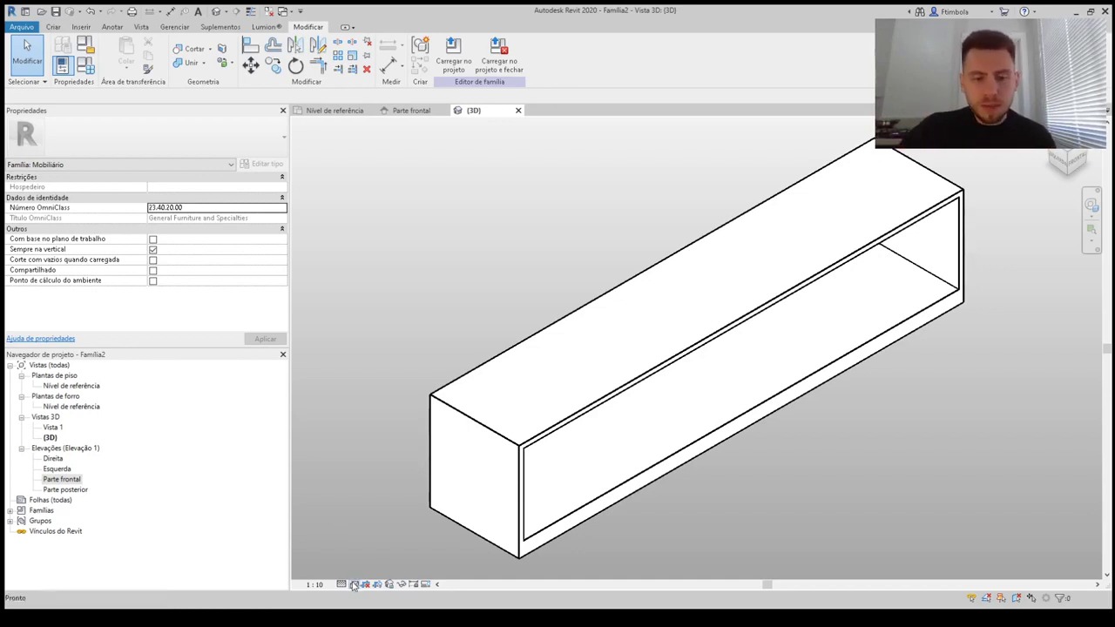
left_click(360, 558)
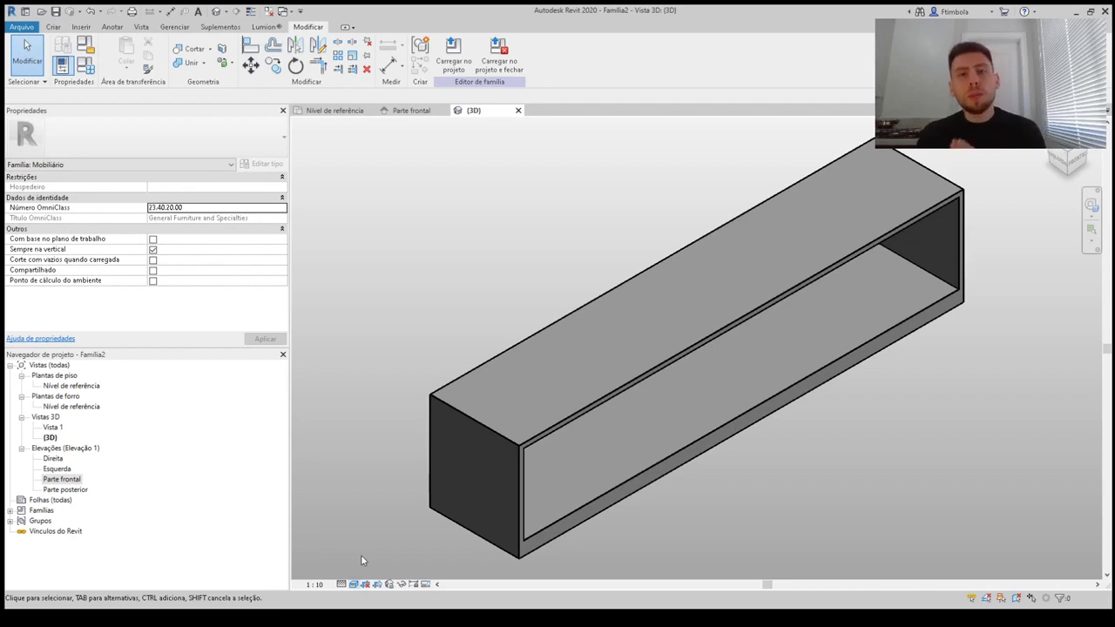
Create a new material for the outer frame extrusion and name it MDF Masisa Castanho
left_click(514, 512)
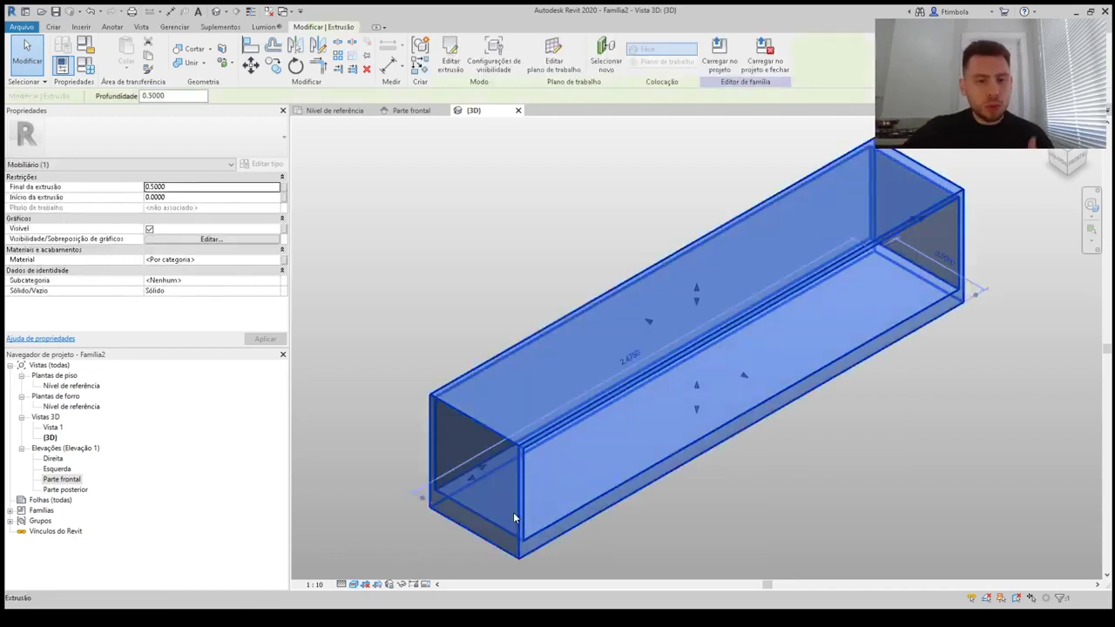
left_click(278, 263)
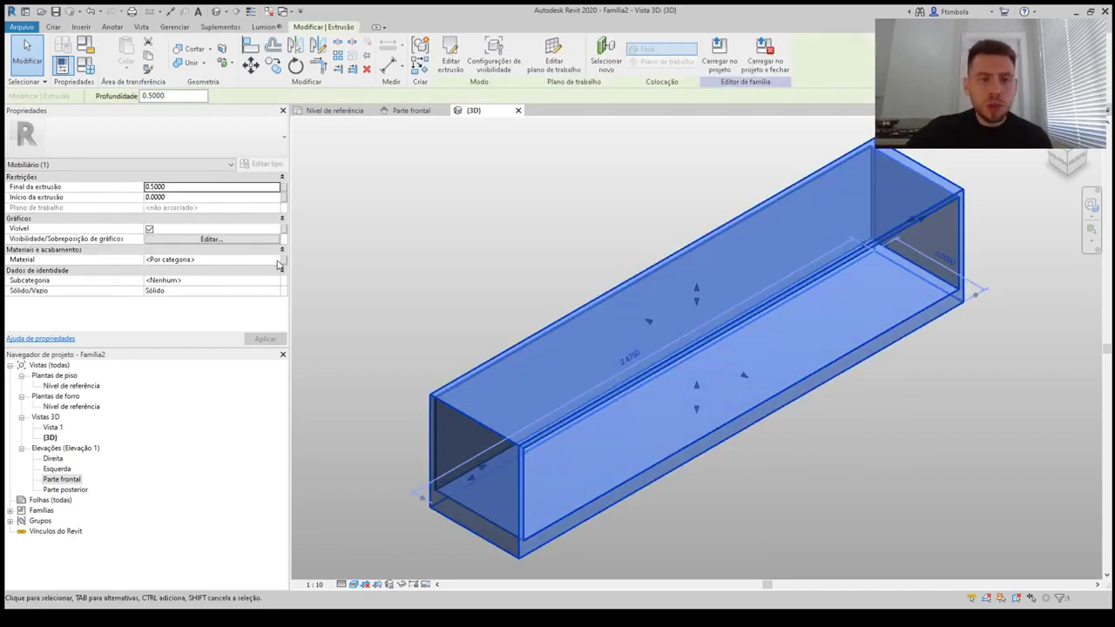
left_click(277, 261)
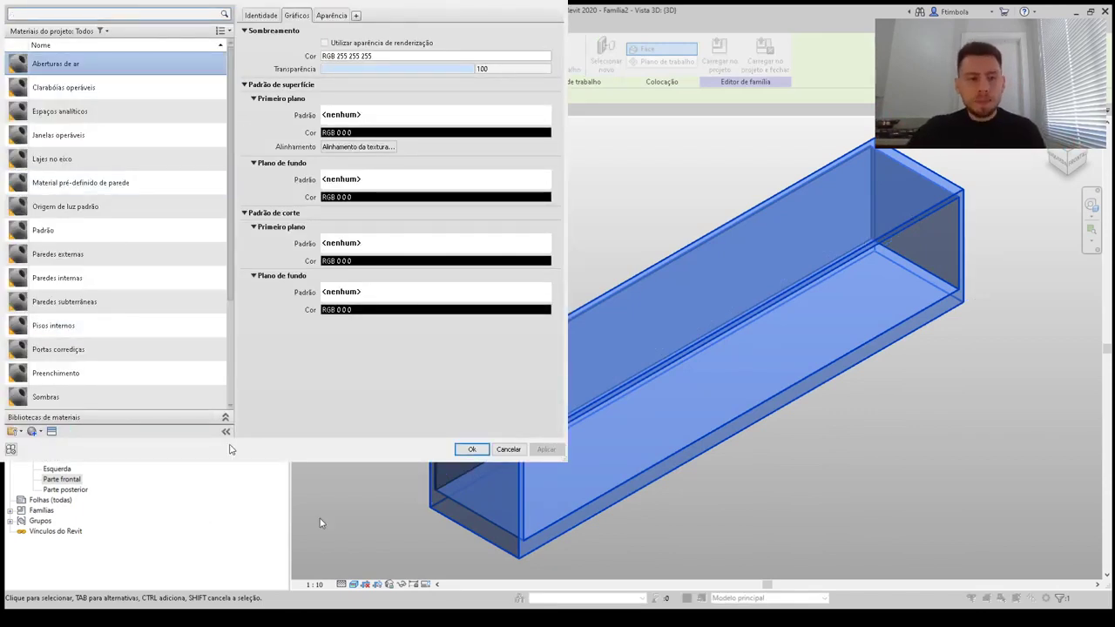
scroll(196, 296, "down", 2)
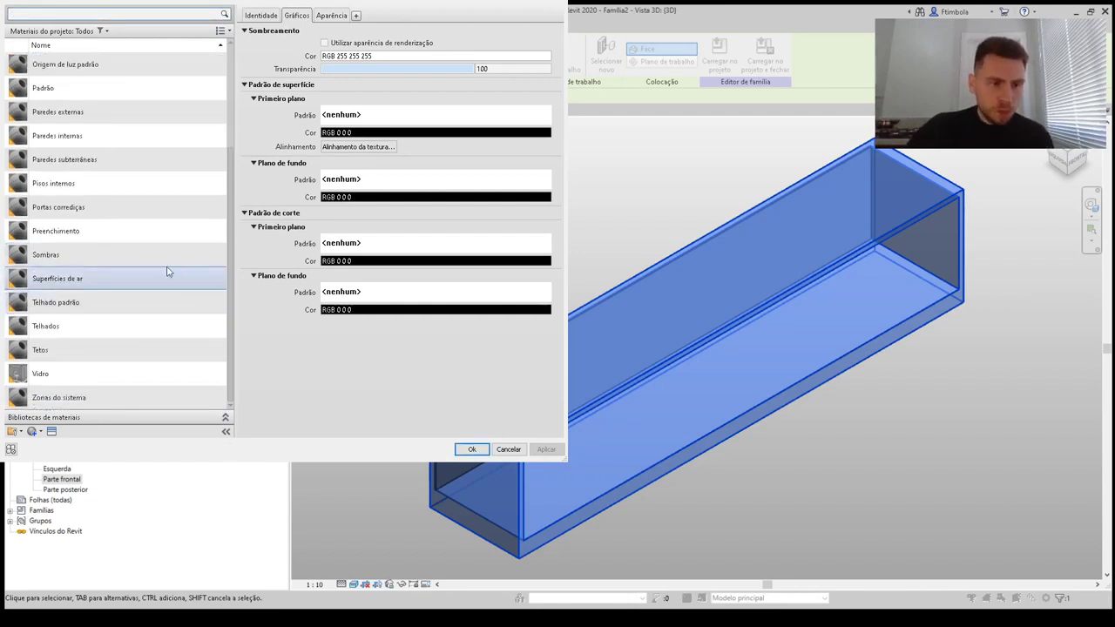
scroll(161, 294, "up", 2)
scroll(99, 371, "down", 1)
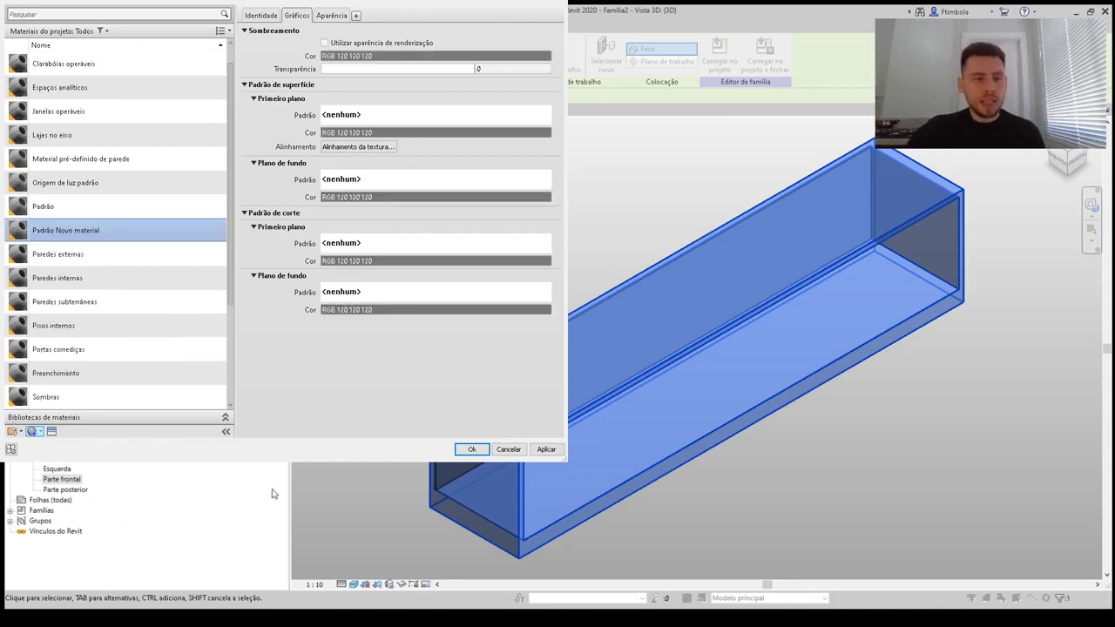
left_click(60, 235)
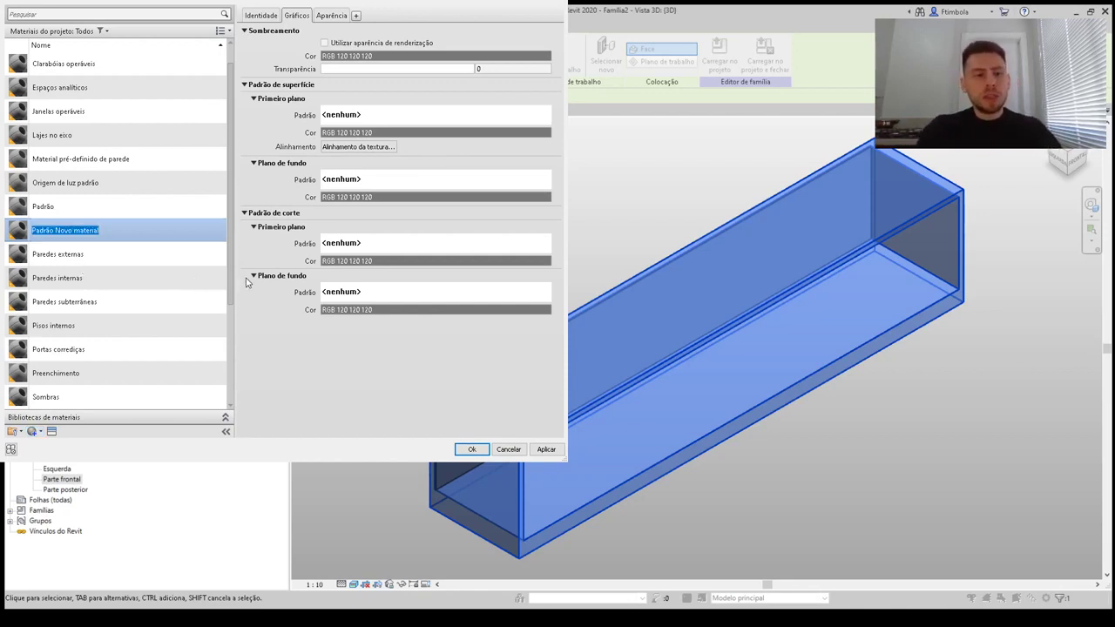
type("MDF Masis")
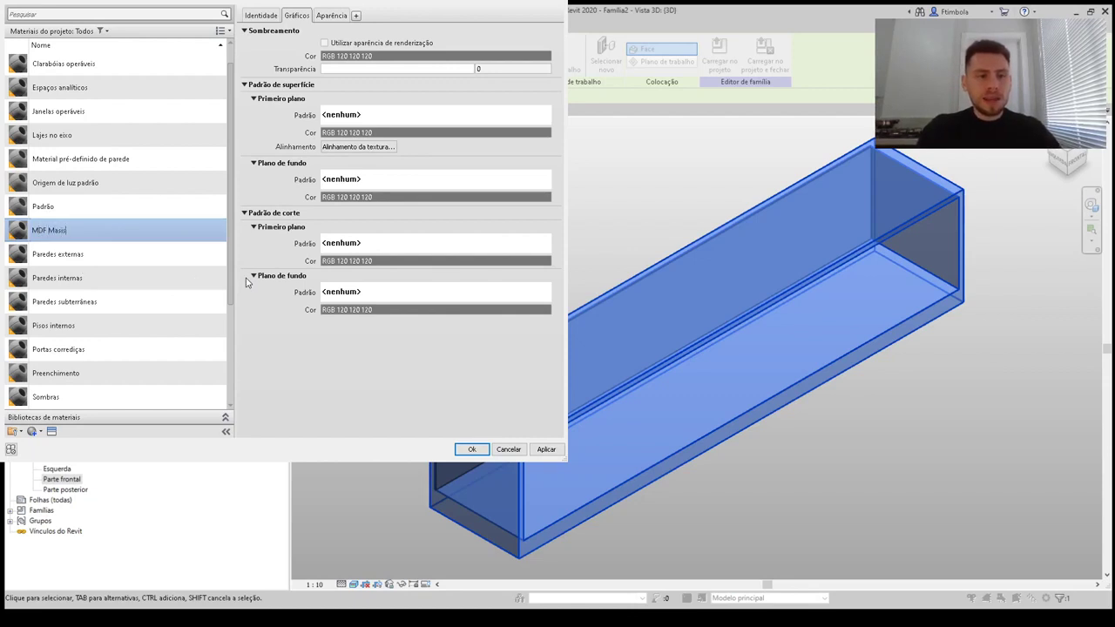
type("a Castanh")
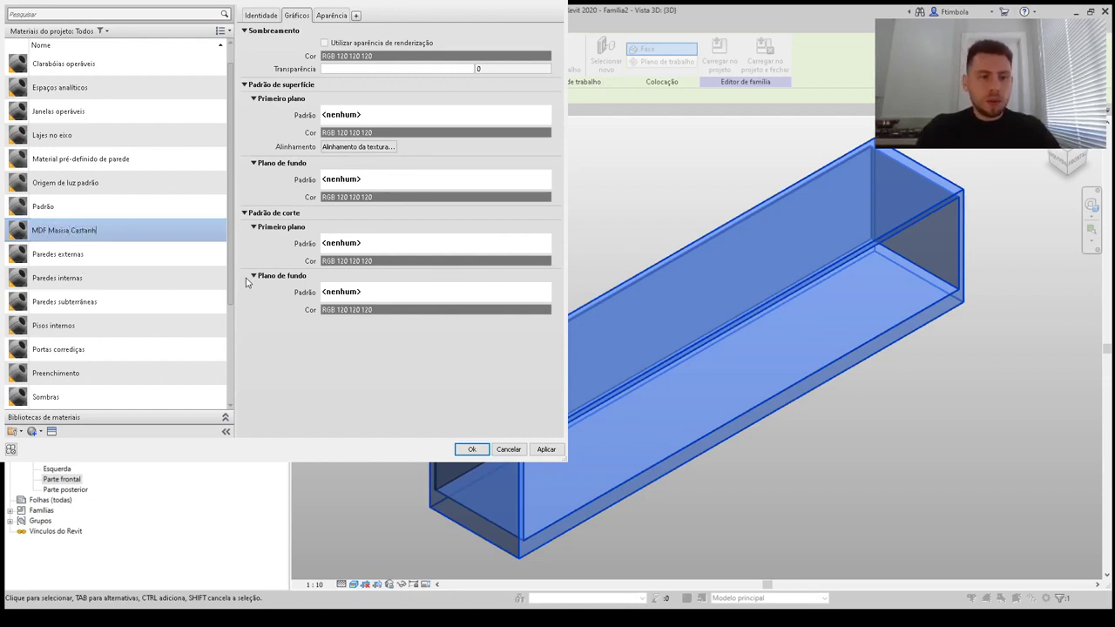
type("o")
key("Return")
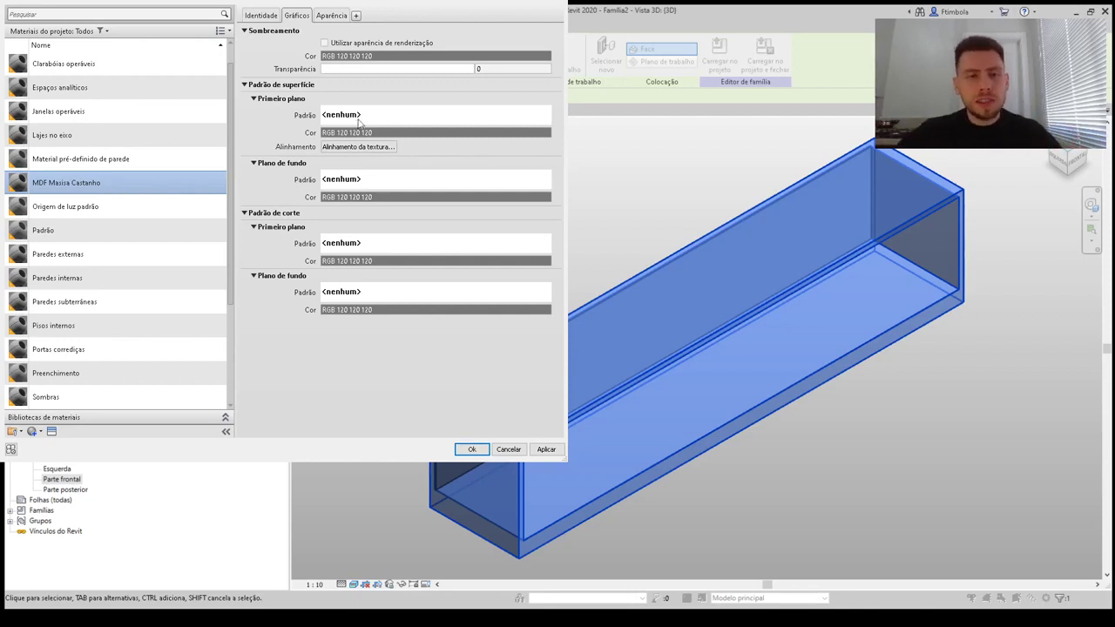
Enable the render appearance (Utilizar aparência de renderização) for the material's shading and accept RGB 80 80 80 as its appearance colour
left_click(325, 43)
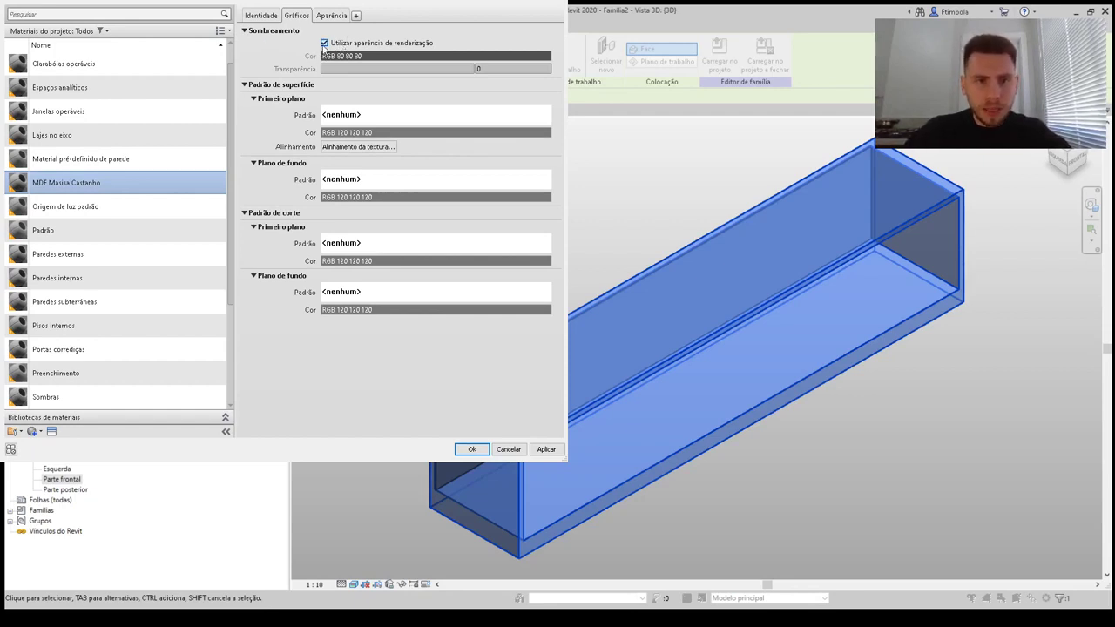
left_click(327, 16)
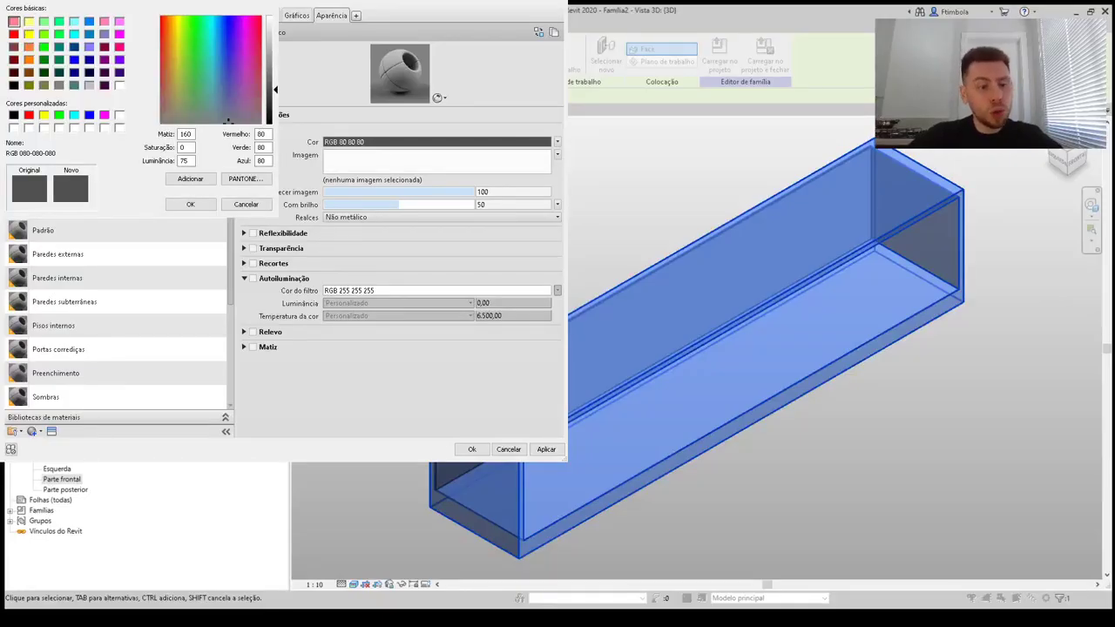
left_click(191, 207)
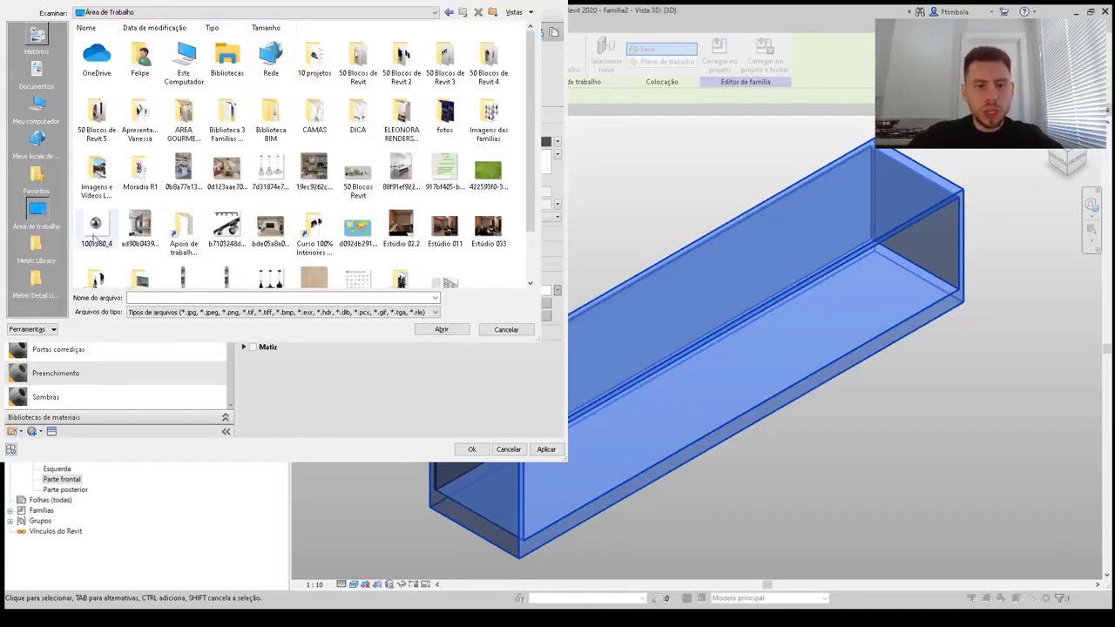
Browse to the folder Texturas baixadas para utilizar no Revit inside Apoio de trabalho and enlarge the file dialog
scroll(216, 228, "down", 1)
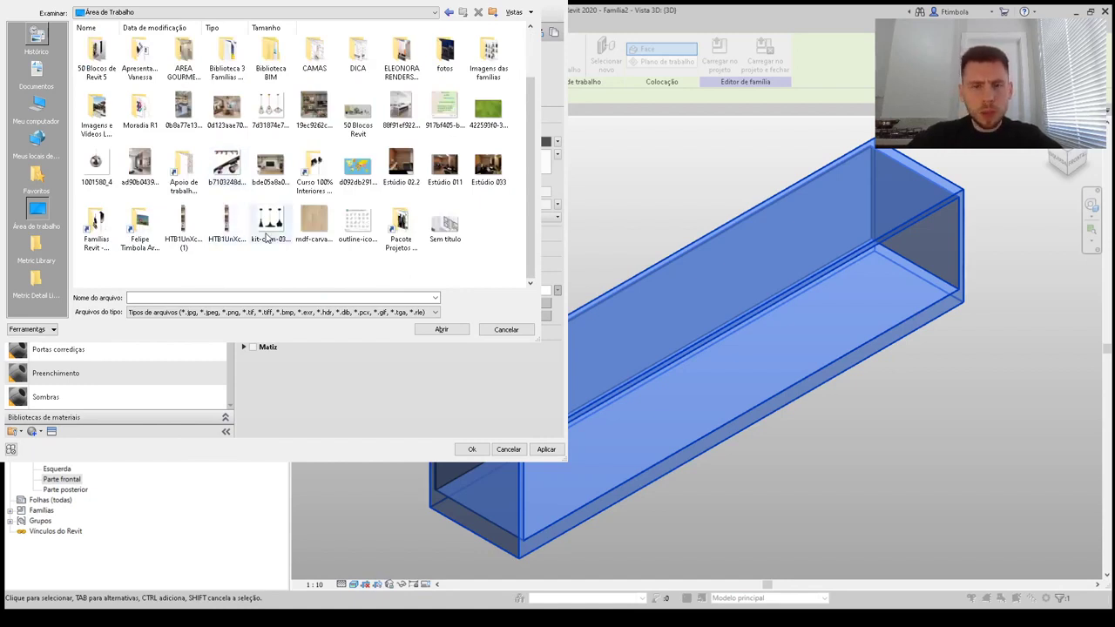
scroll(272, 236, "up", 1)
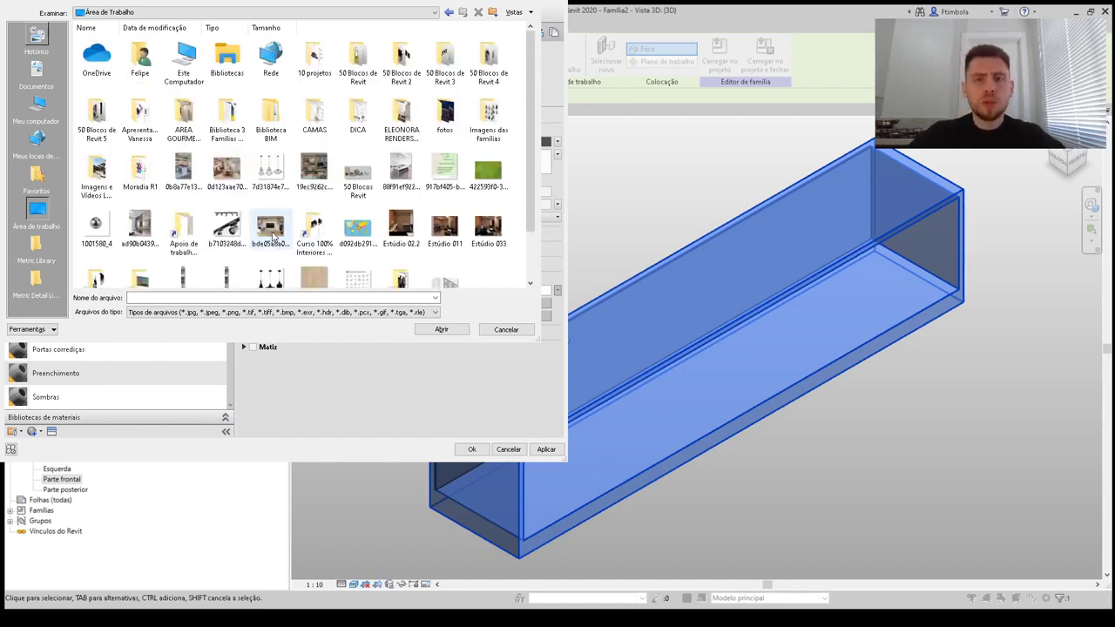
double_click(194, 232)
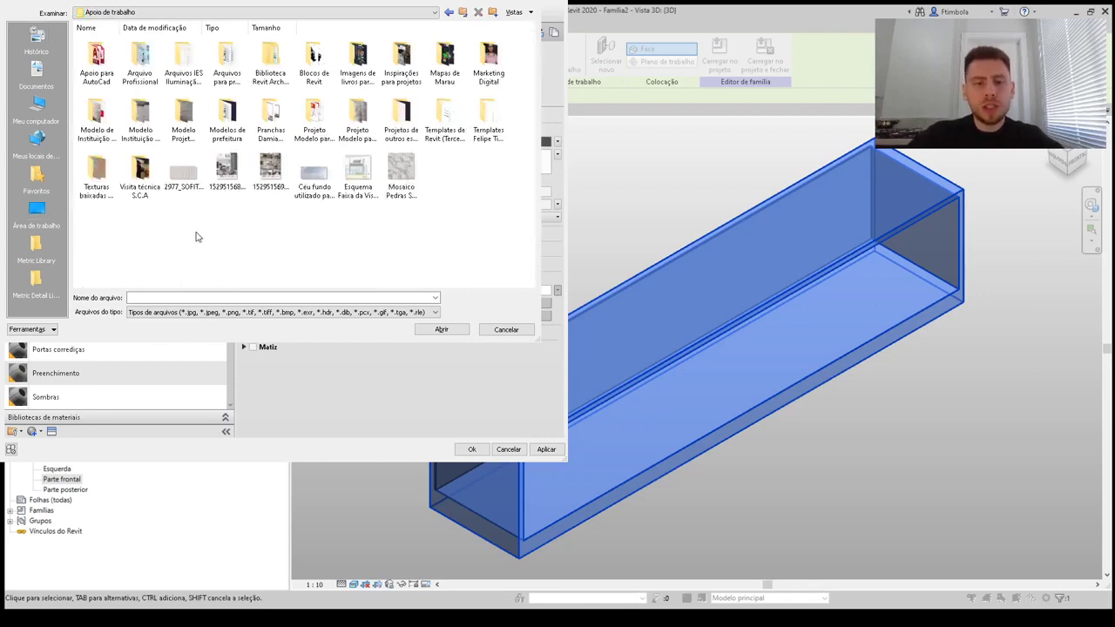
double_click(97, 174)
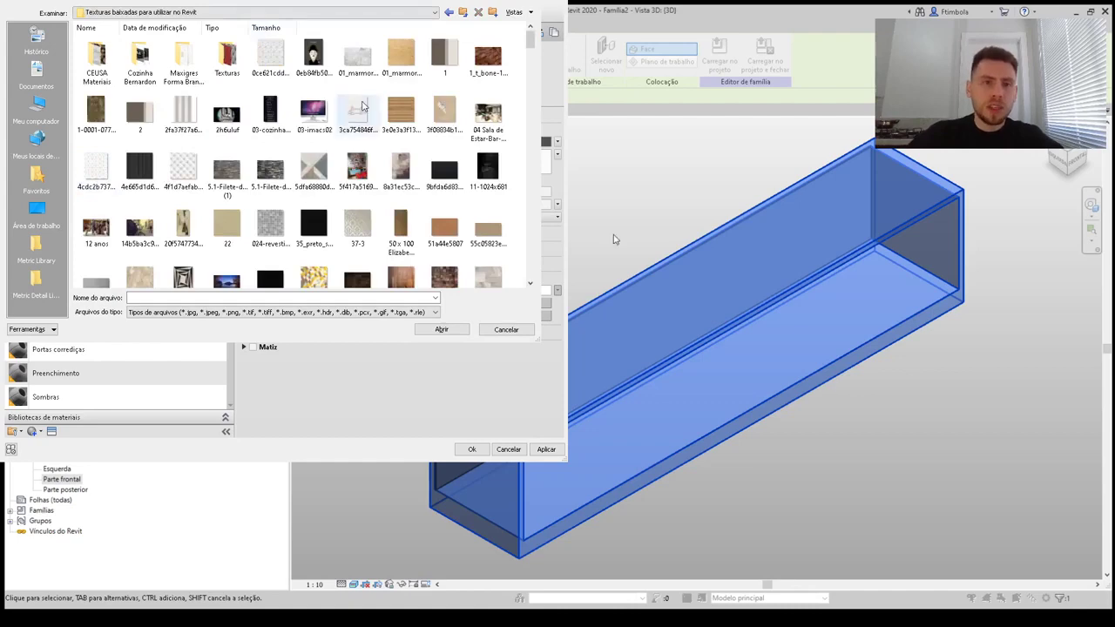
left_click_drag(541, 344, 686, 423)
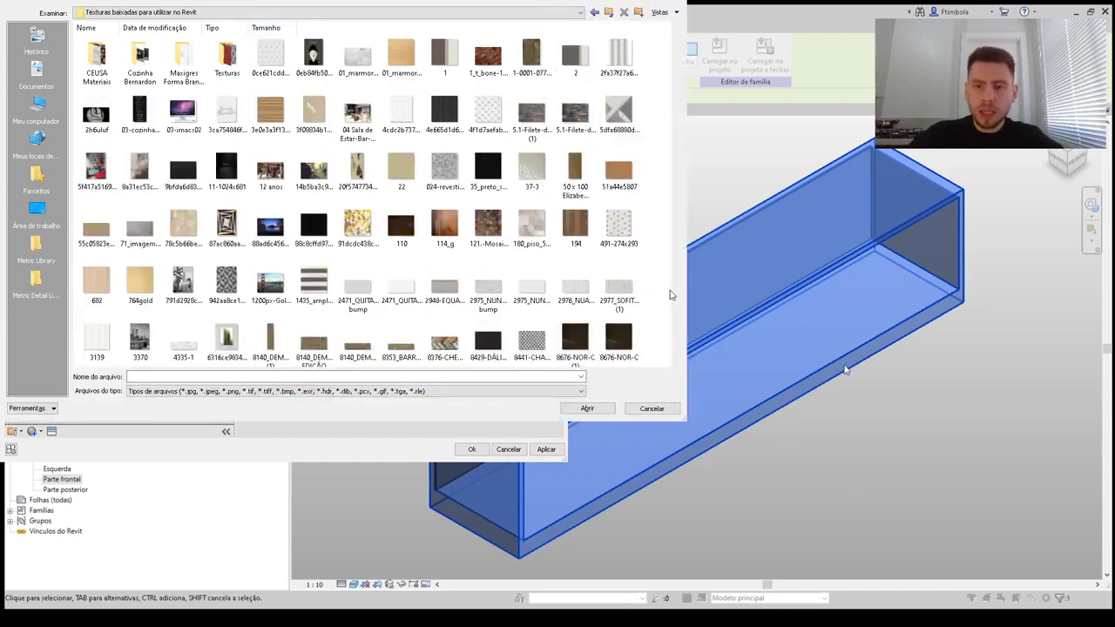
Load the texture Montagem_Masisa_Castanho_72x105.jpg as the appearance image of the MDF Masisa Castanho material
scroll(695, 374, "down", 5)
left_click(525, 284)
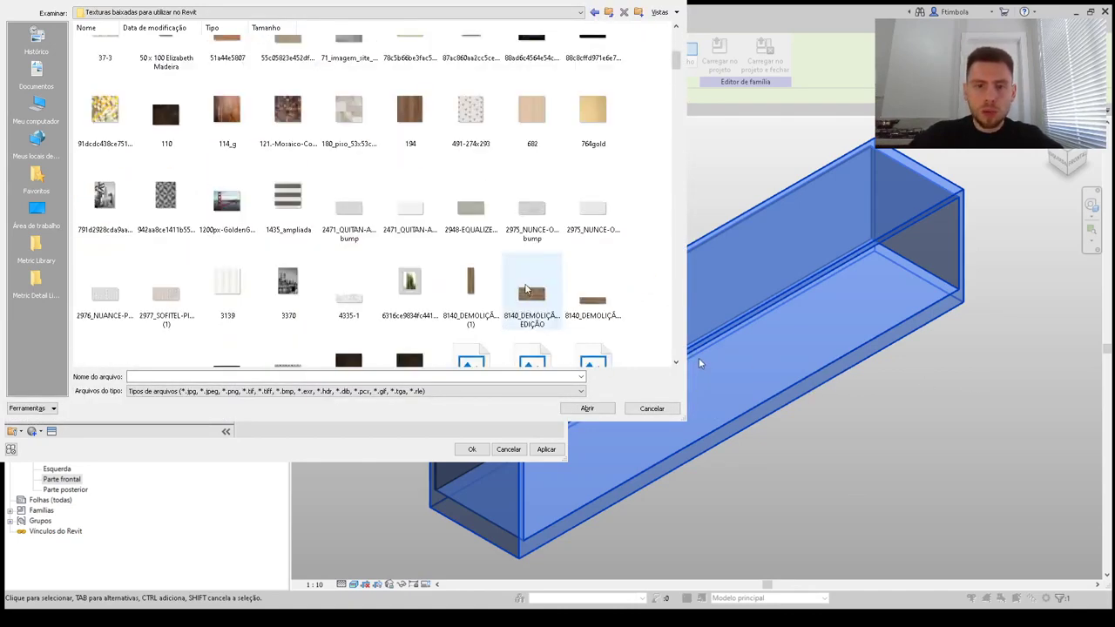
key("m")
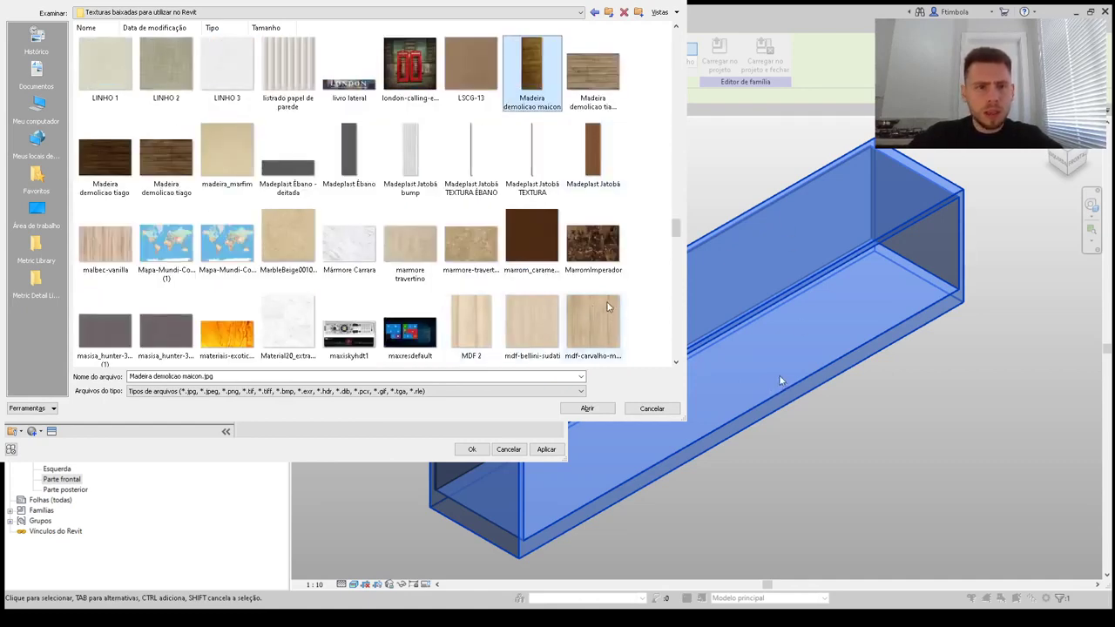
scroll(602, 314, "down", 2)
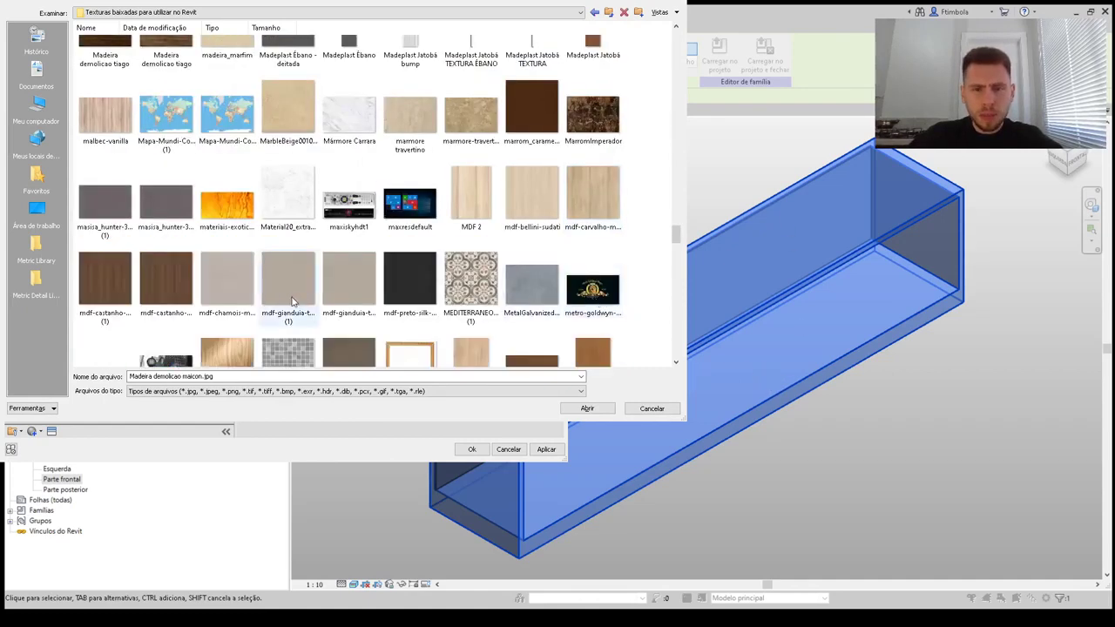
scroll(296, 296, "down", 2)
scroll(290, 304, "down", 2)
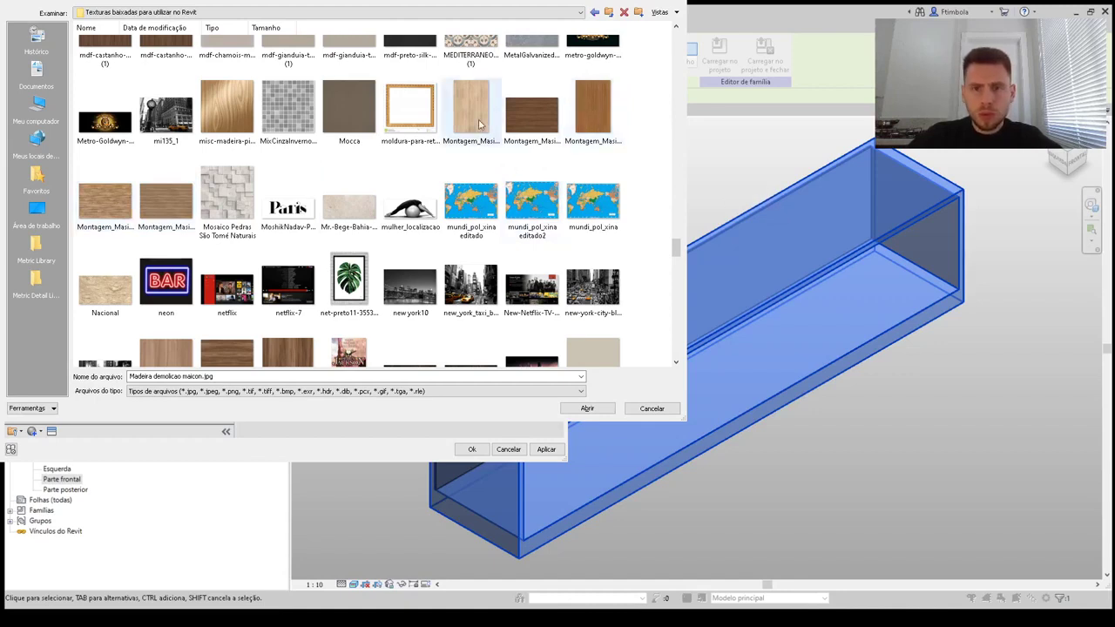
scroll(473, 158, "up", 2)
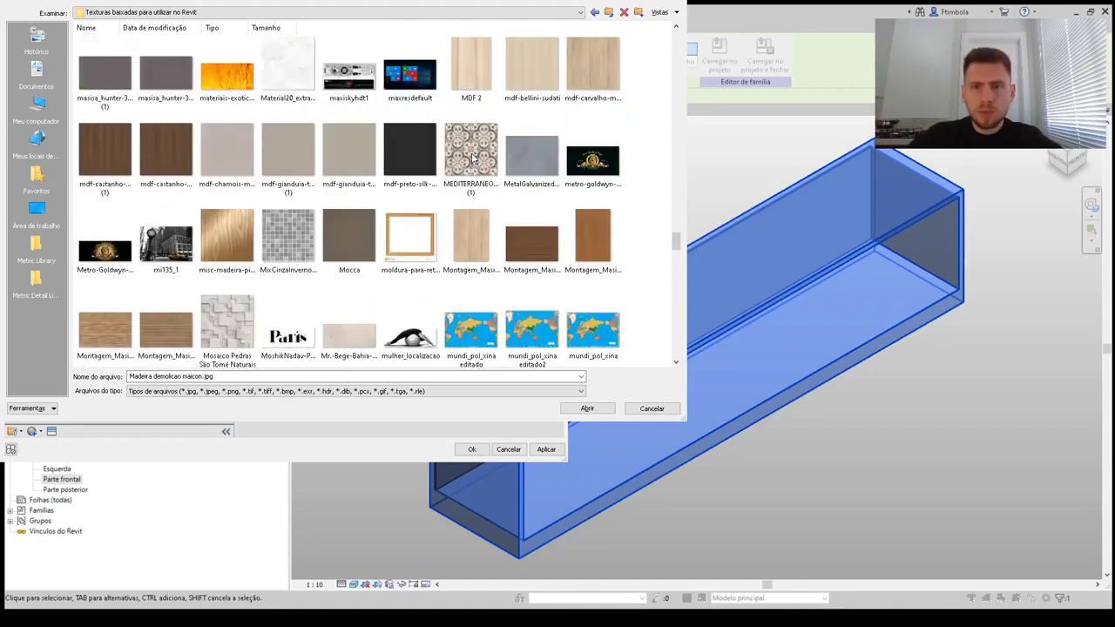
left_click(581, 83)
scroll(235, 244, "down", 4)
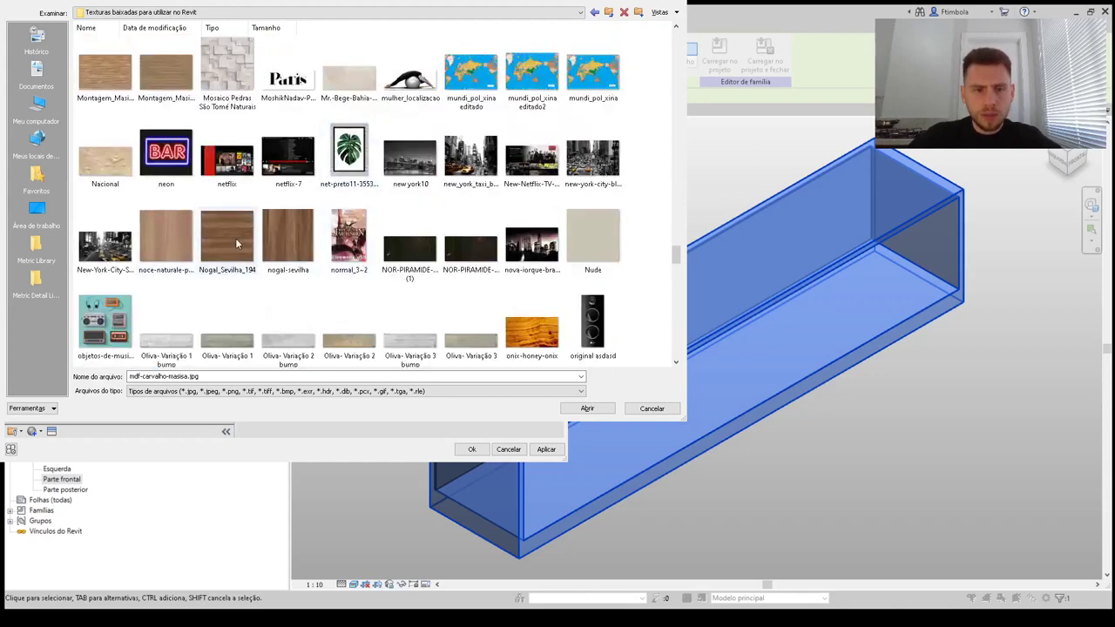
scroll(278, 239, "up", 2)
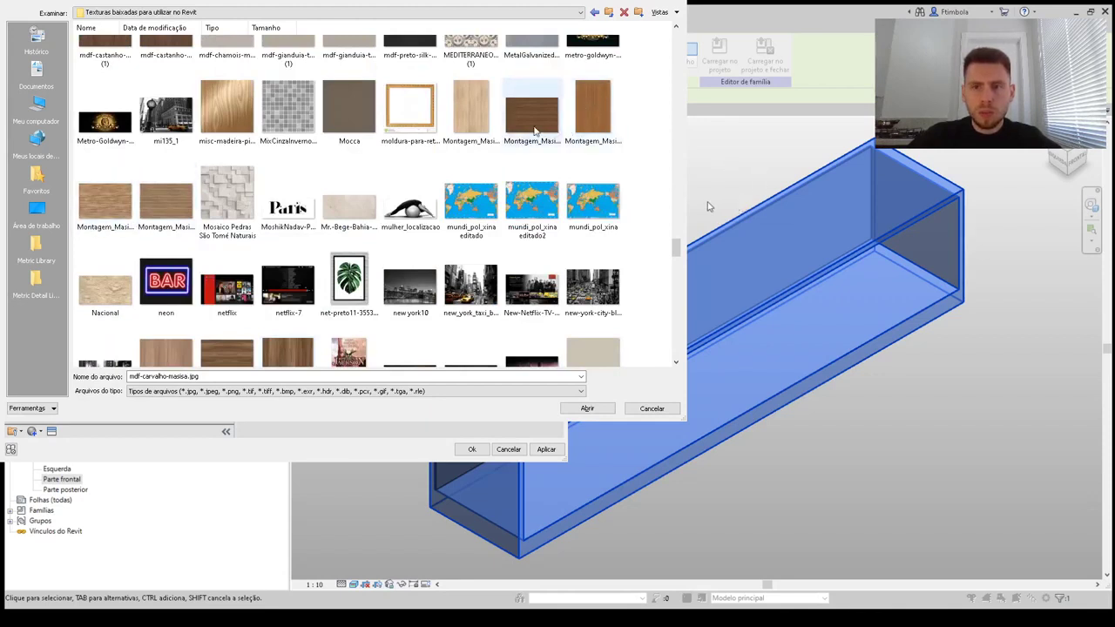
double_click(533, 111)
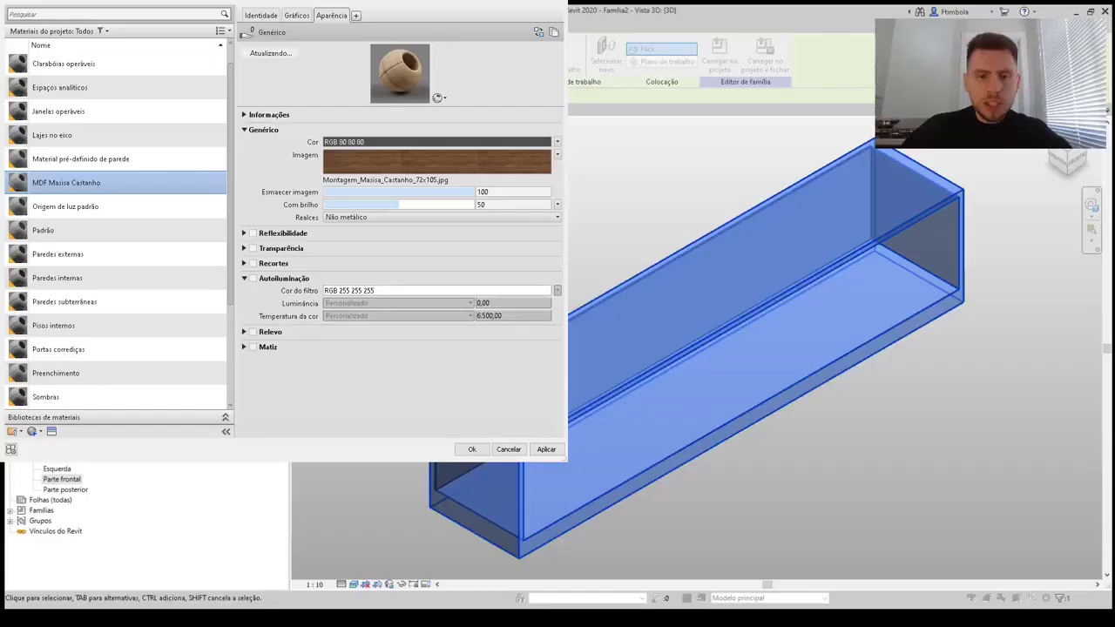
Unlink the texture's width and height, set its sample size to 1,05 m wide by 0,72 m high, and apply the material to the frame
left_click(357, 162)
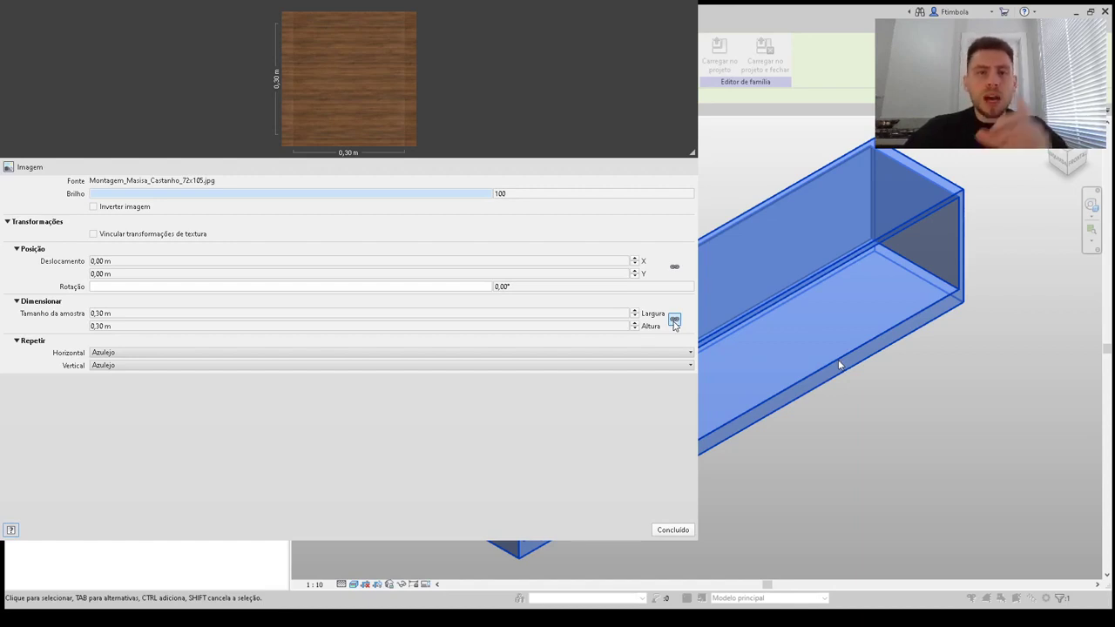
left_click(675, 321)
left_click(241, 325)
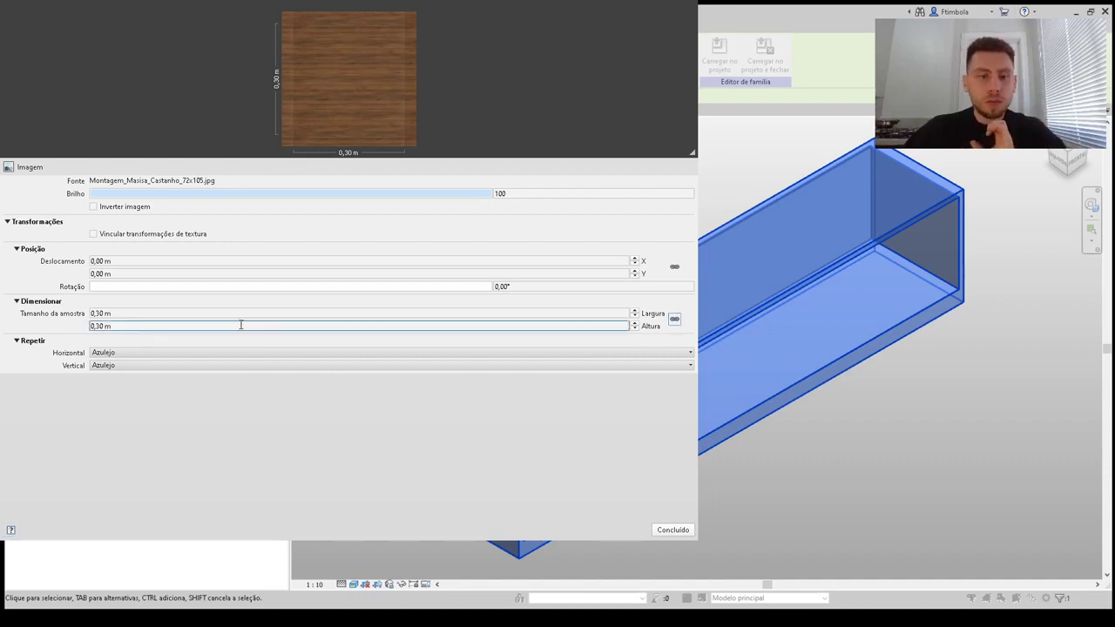
left_click(217, 313)
type("1,05")
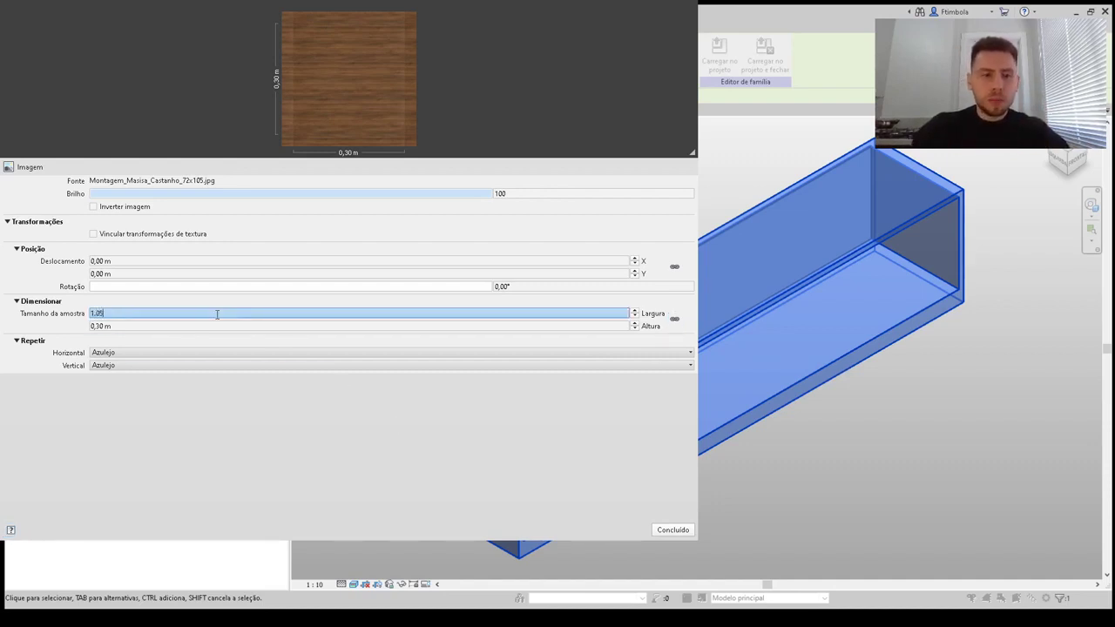
key("Tab")
left_click(216, 313)
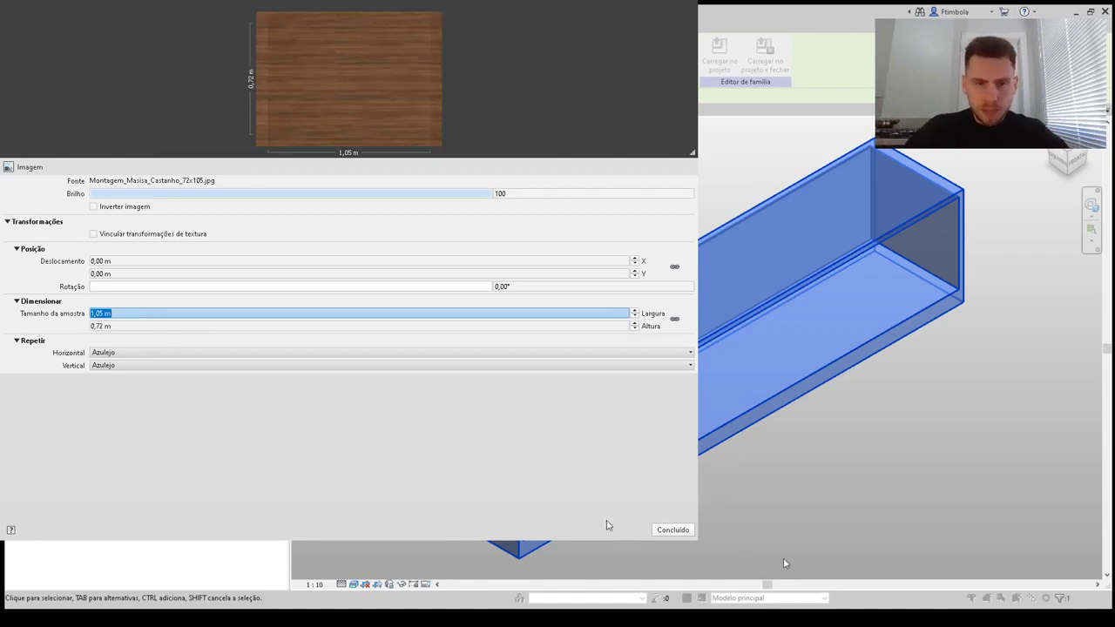
left_click(671, 531)
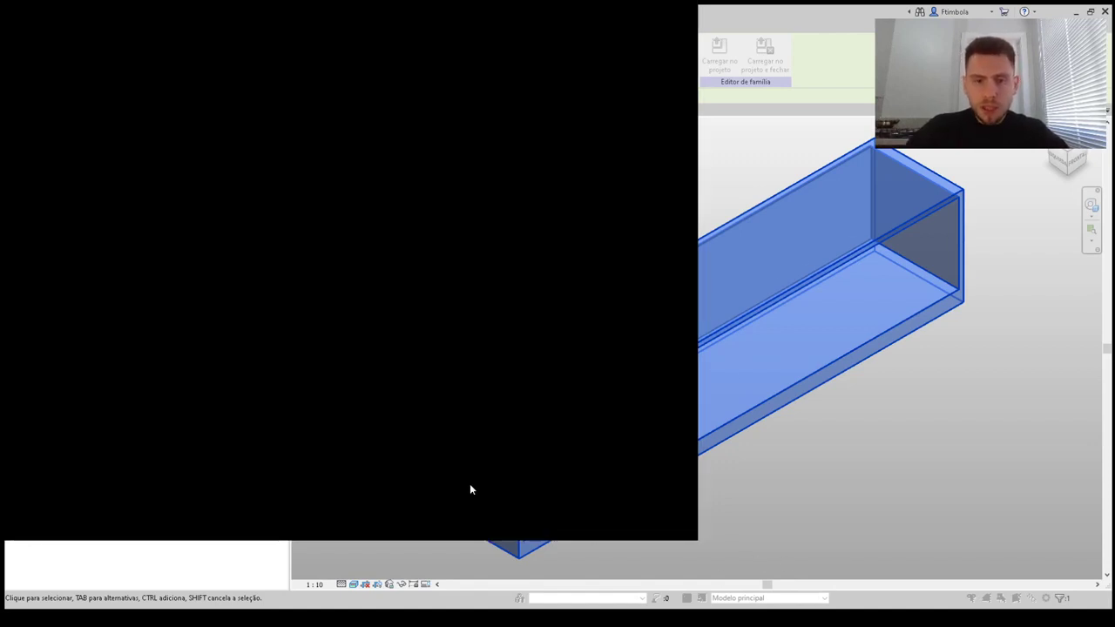
left_click(401, 486)
left_click(408, 524)
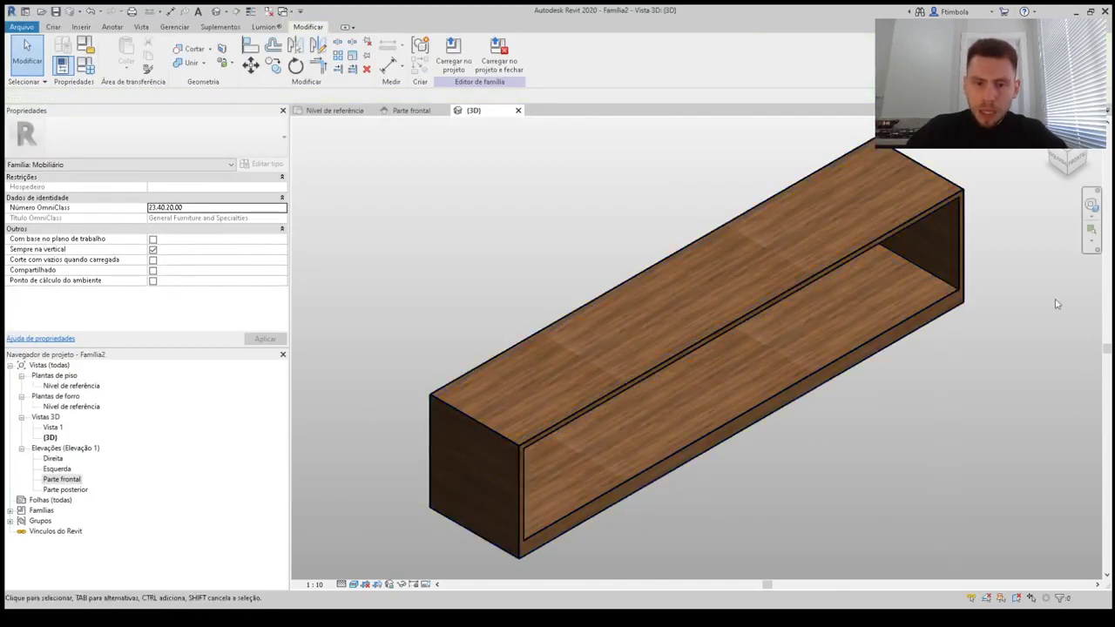
Inspect the frame's wood texture up close in the 3D view, using a visual style that displays material textures
scroll(753, 548, "up", 3)
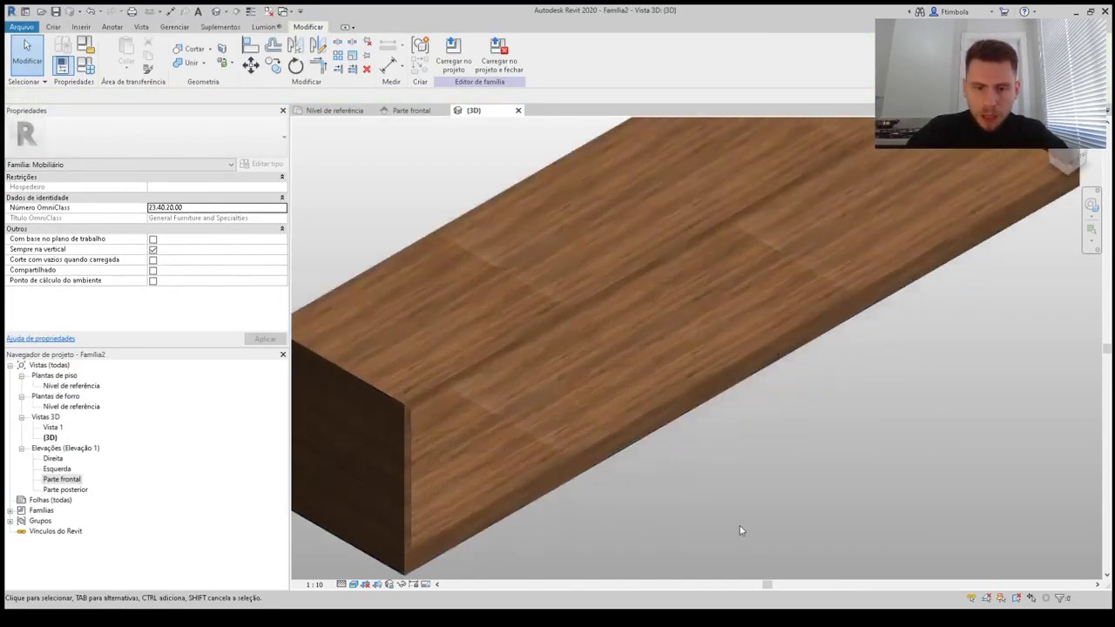
scroll(741, 531, "down", 3)
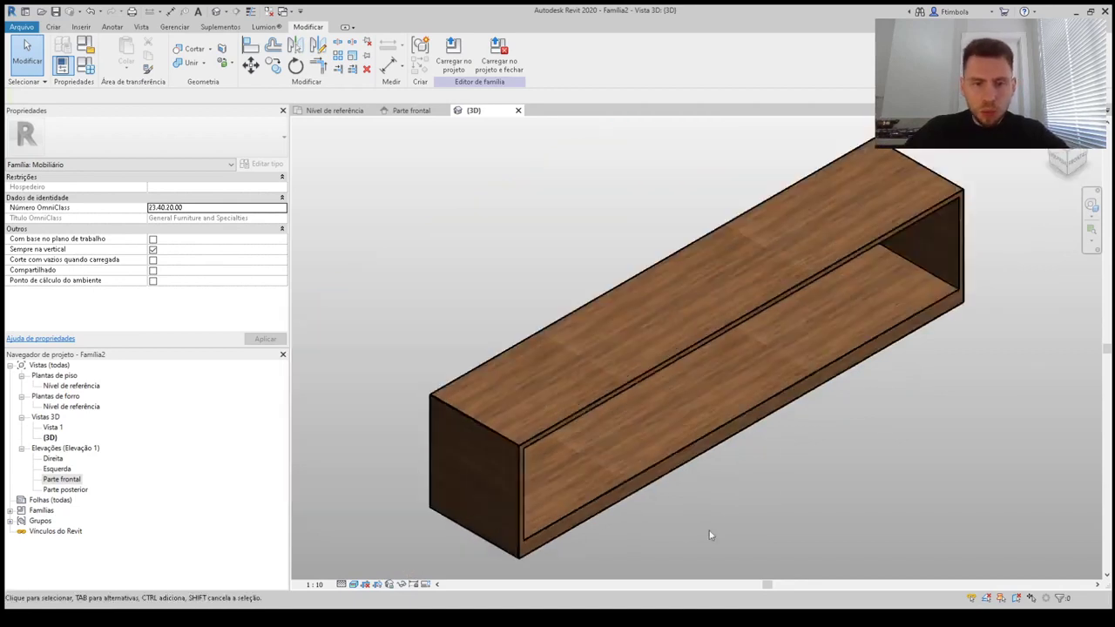
left_click(352, 583)
left_click(380, 554)
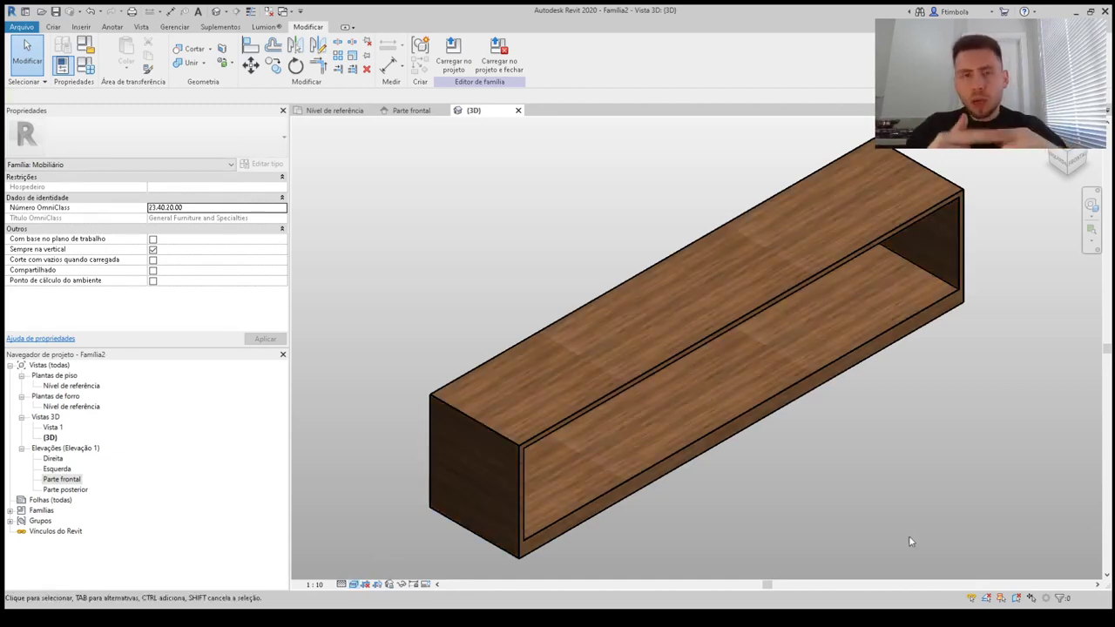
Rotate the MDF Masisa Castanho appearance image by 90° and accept the material change
left_click(174, 26)
left_click(67, 54)
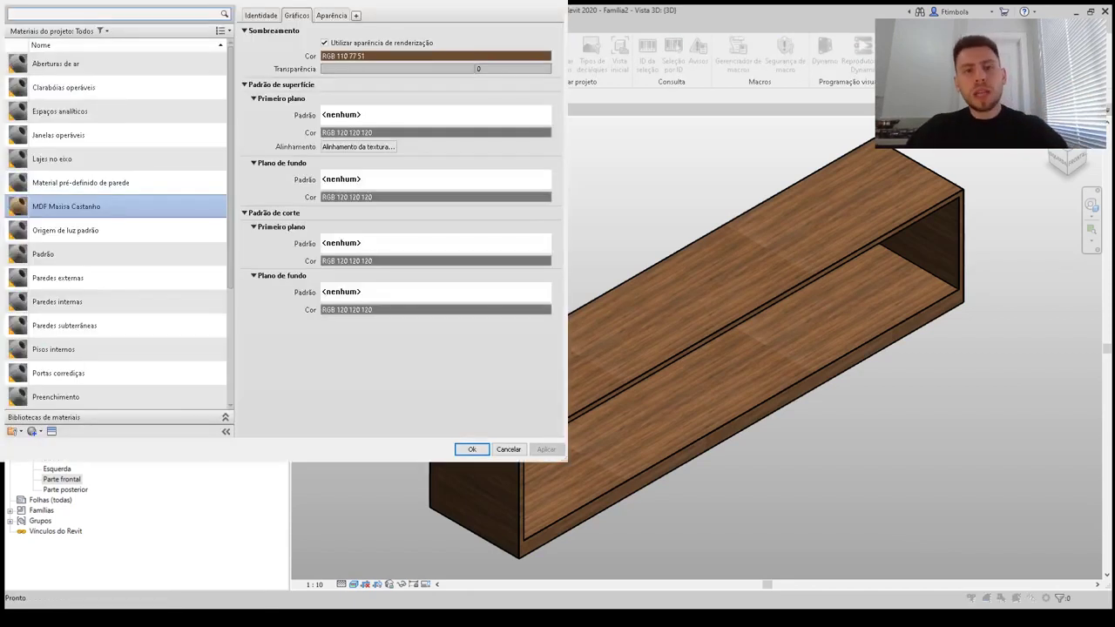
left_click(332, 15)
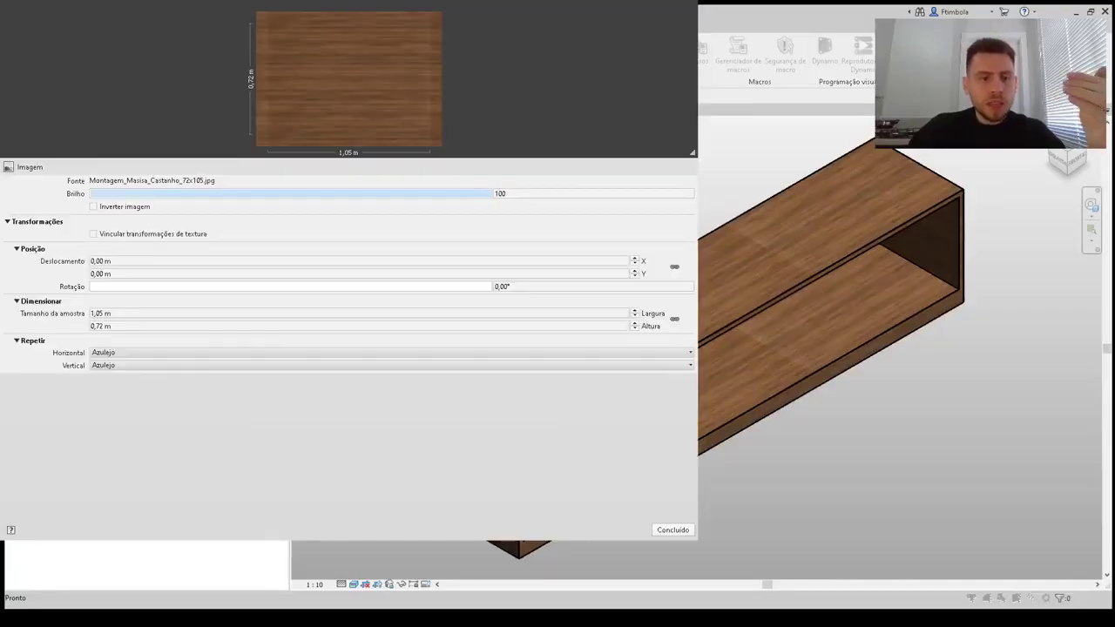
left_click(590, 289)
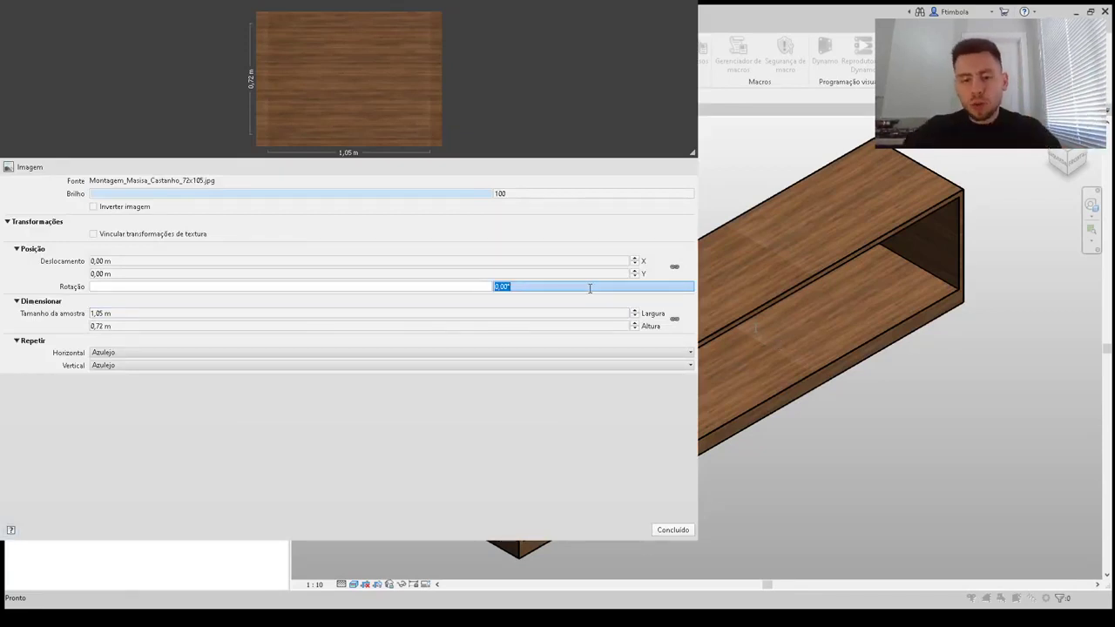
type("90")
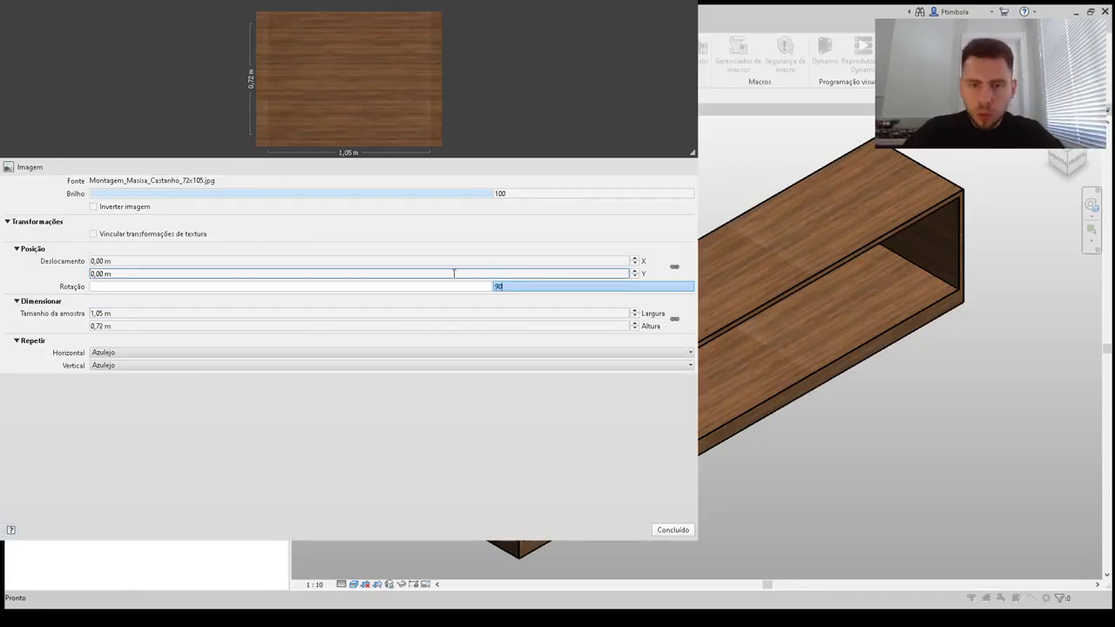
left_click(406, 274)
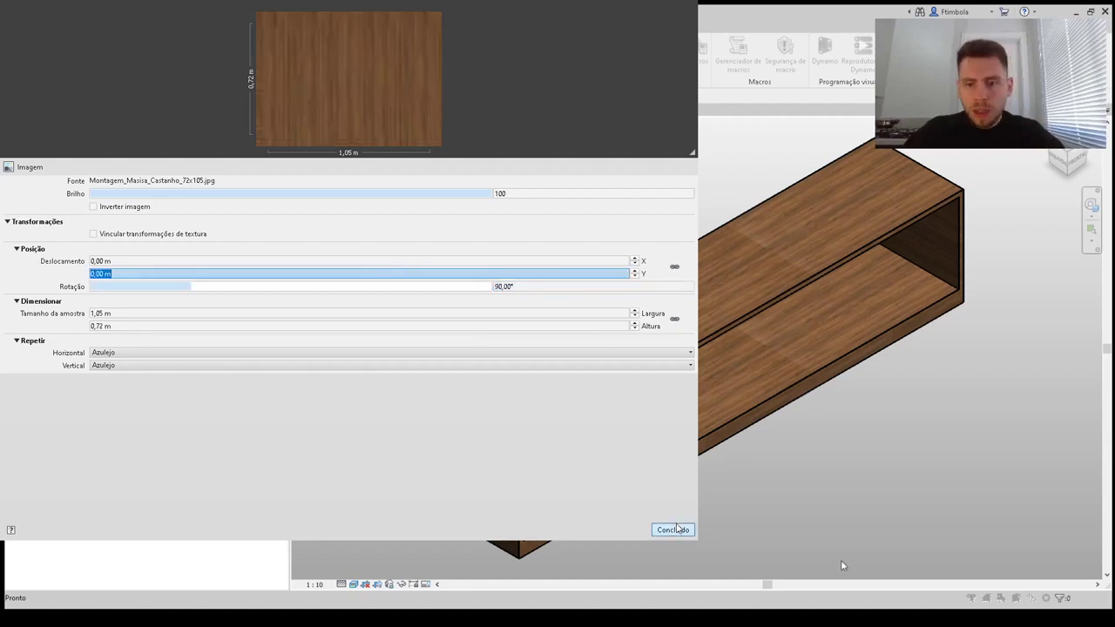
left_click(676, 530)
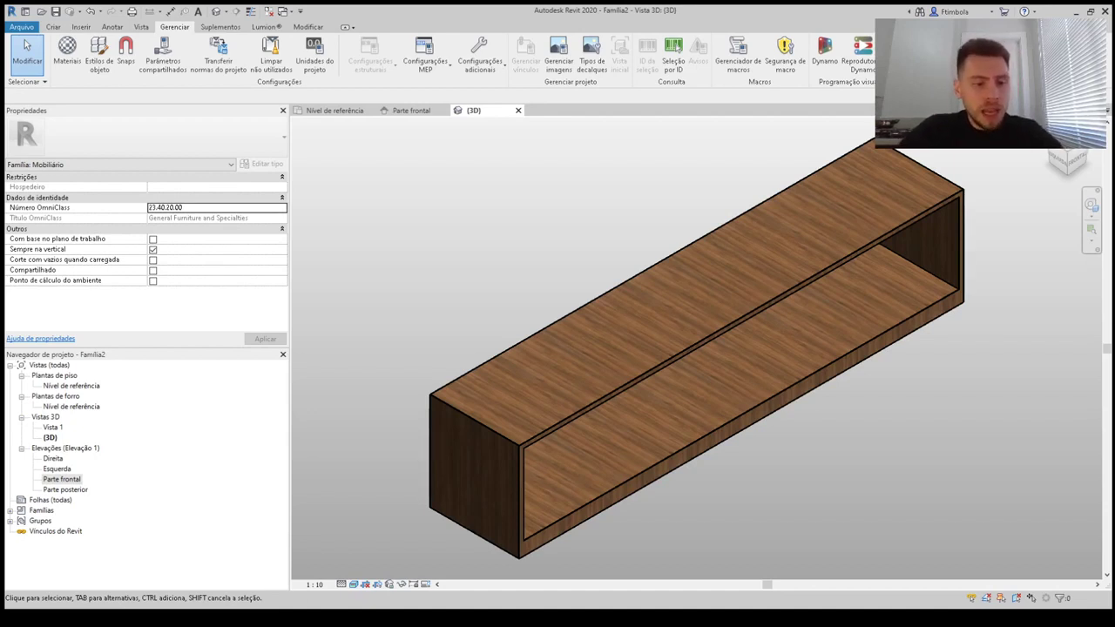
Start a new extrusion in the front elevation (Parte frontal) and sketch a 2.45 m by 0.45 m rectangle along the frame's inner opening
double_click(62, 479)
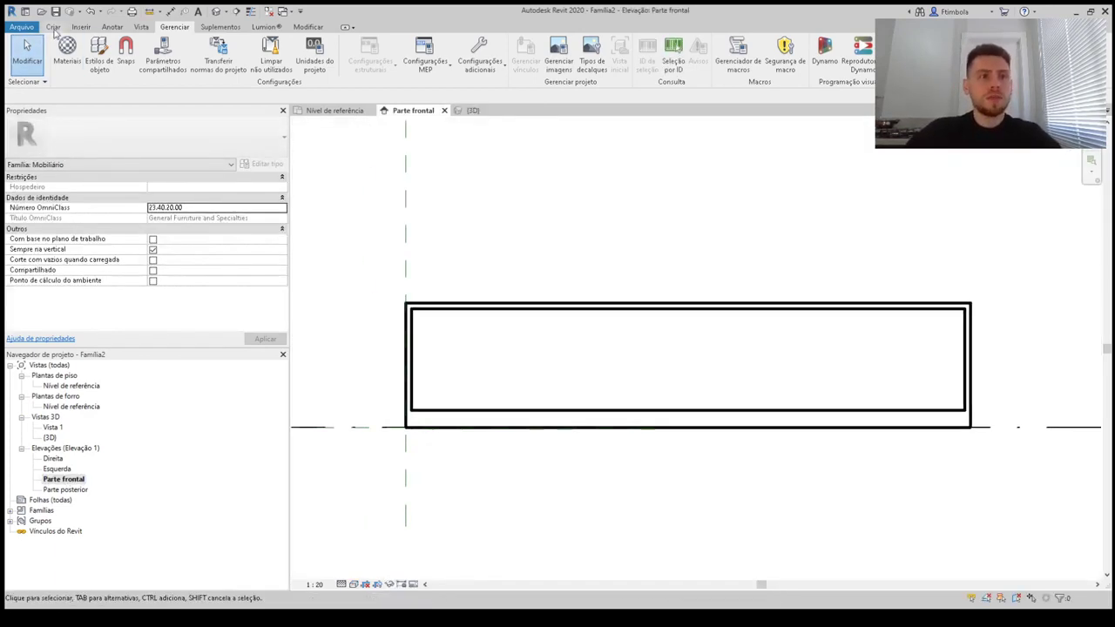
left_click(54, 27)
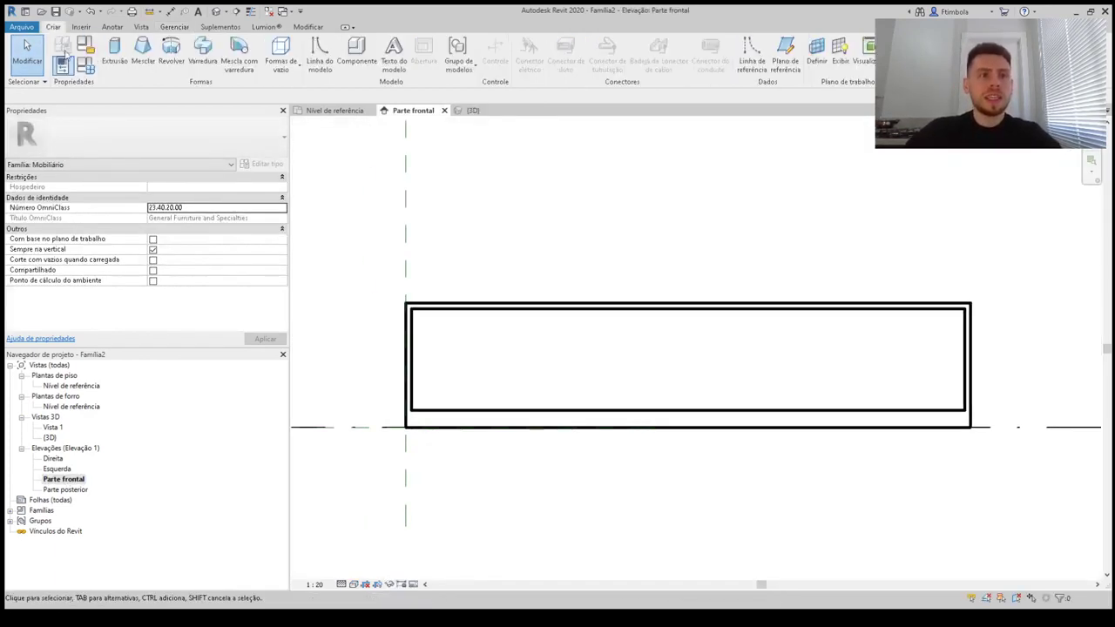
left_click(120, 59)
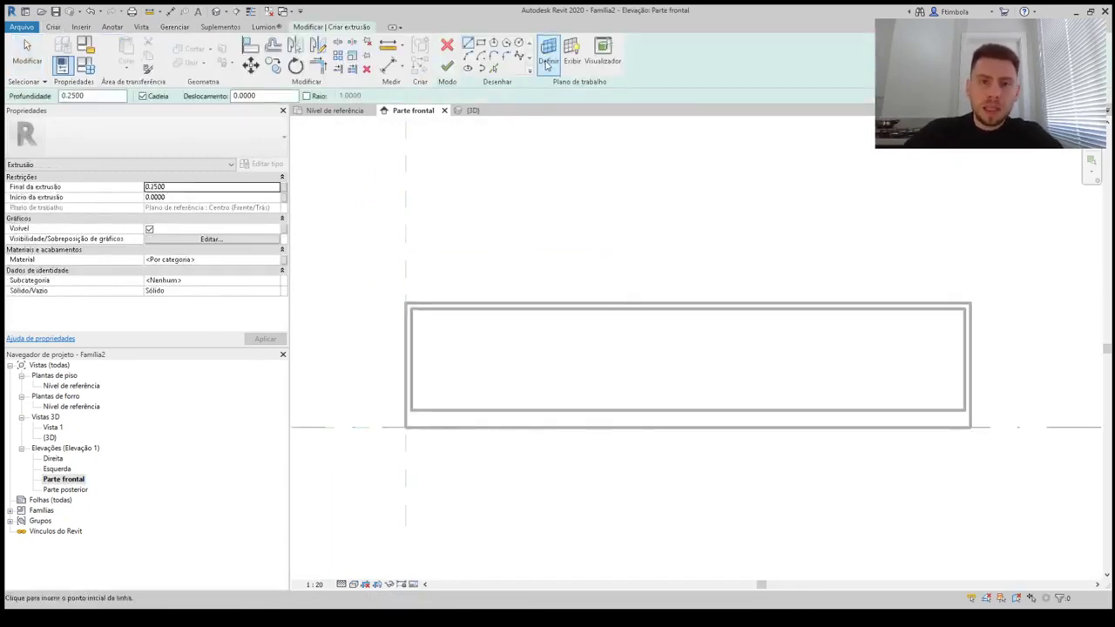
left_click(480, 42)
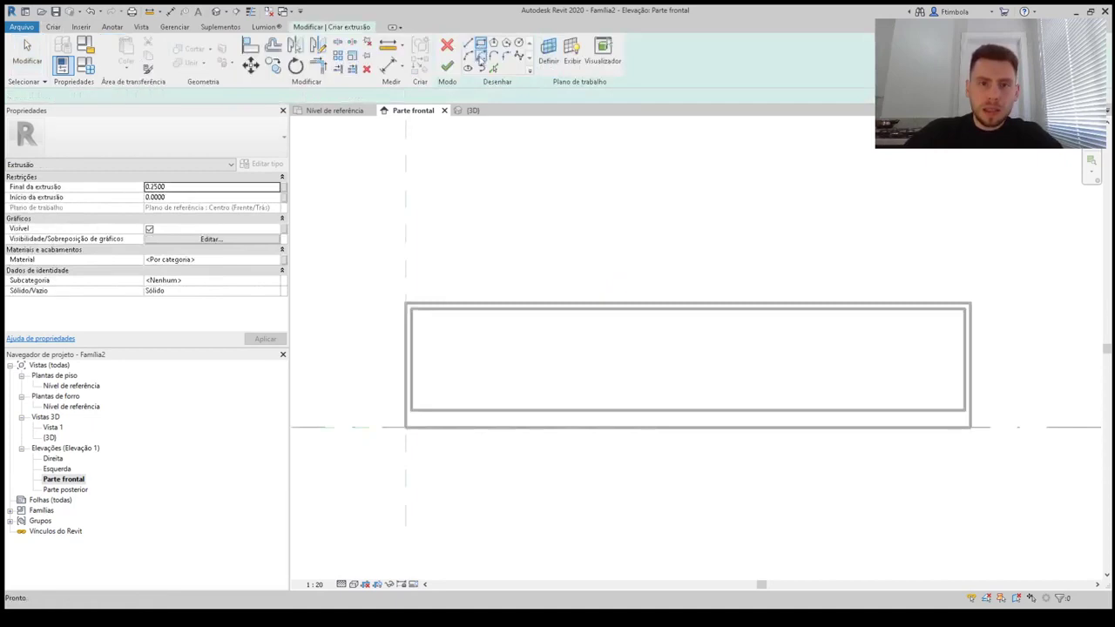
left_click(414, 311)
left_click(966, 410)
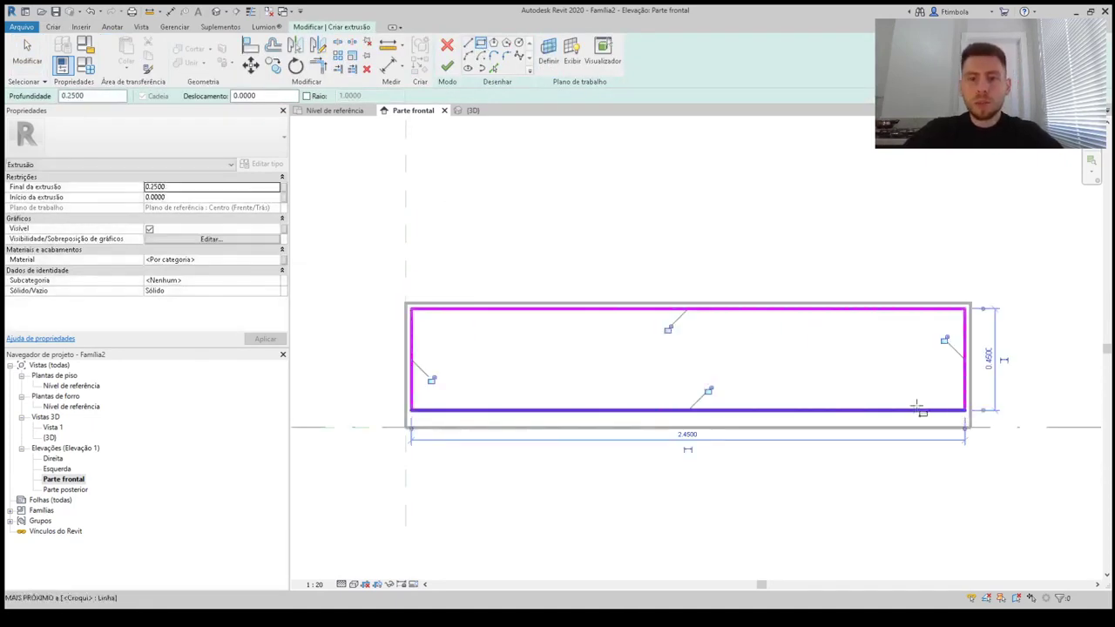
key("Escape")
Draw three full-height vertical lines across the sketched rectangle, dividing it into four compartments
left_click(469, 43)
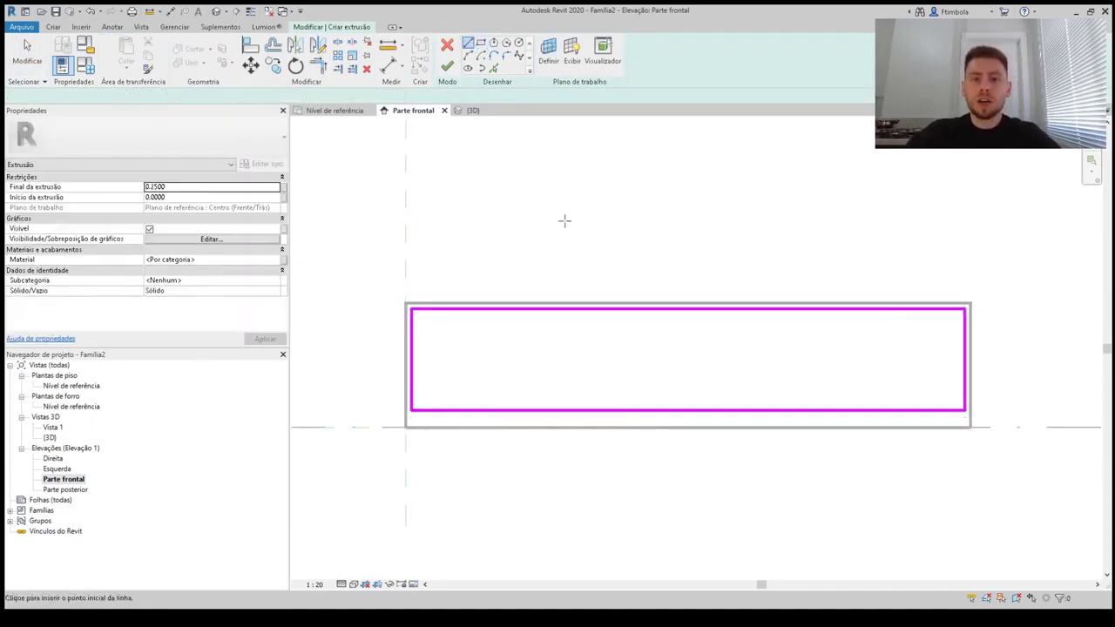
left_click(542, 310)
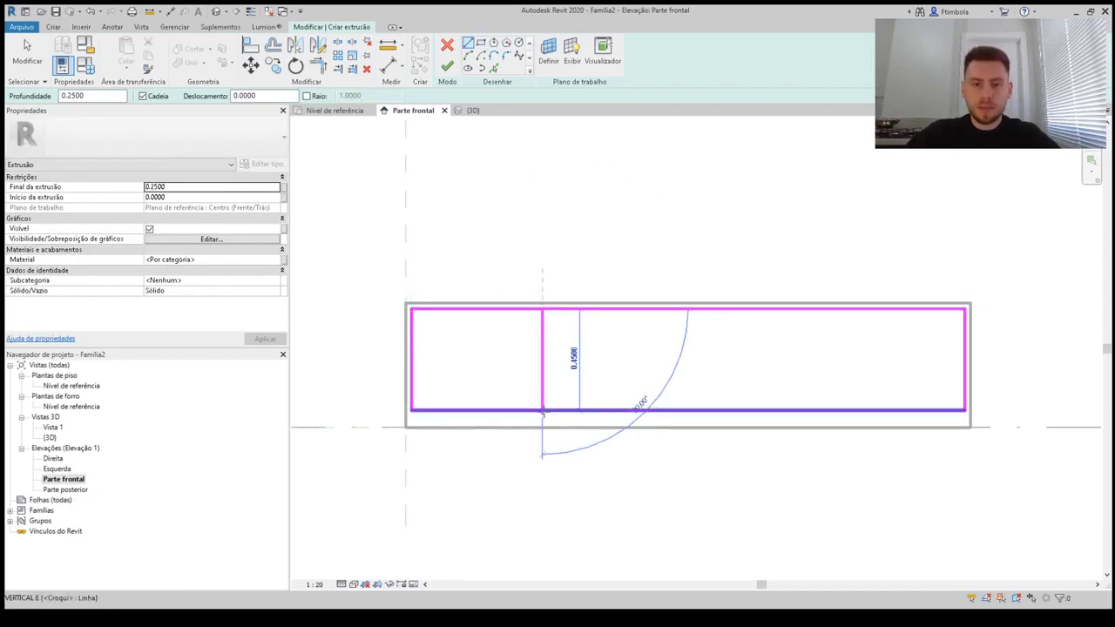
left_click(542, 410)
key("Escape")
left_click(682, 310)
left_click(682, 410)
key("Escape")
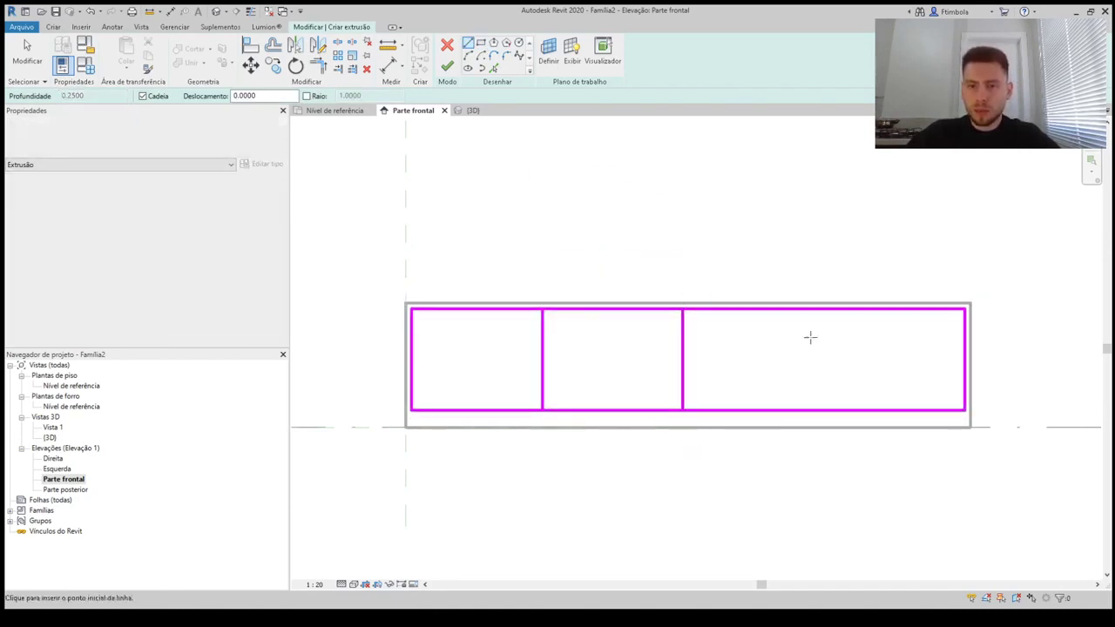
left_click(817, 310)
left_click(817, 411)
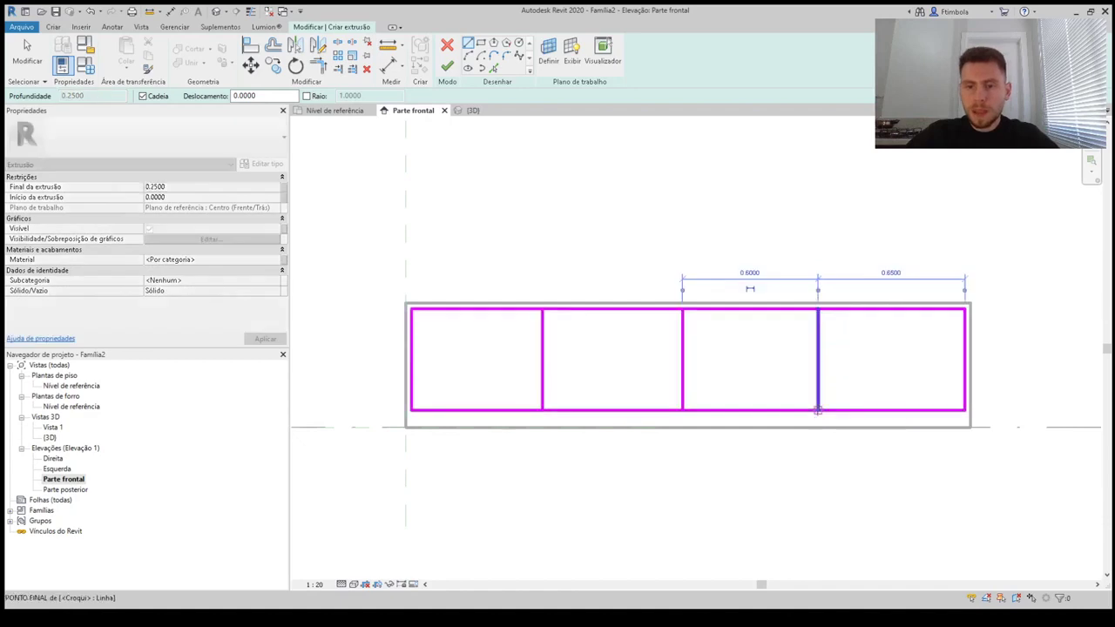
key("Escape")
key("Escape")
scroll(722, 361, "up", 1)
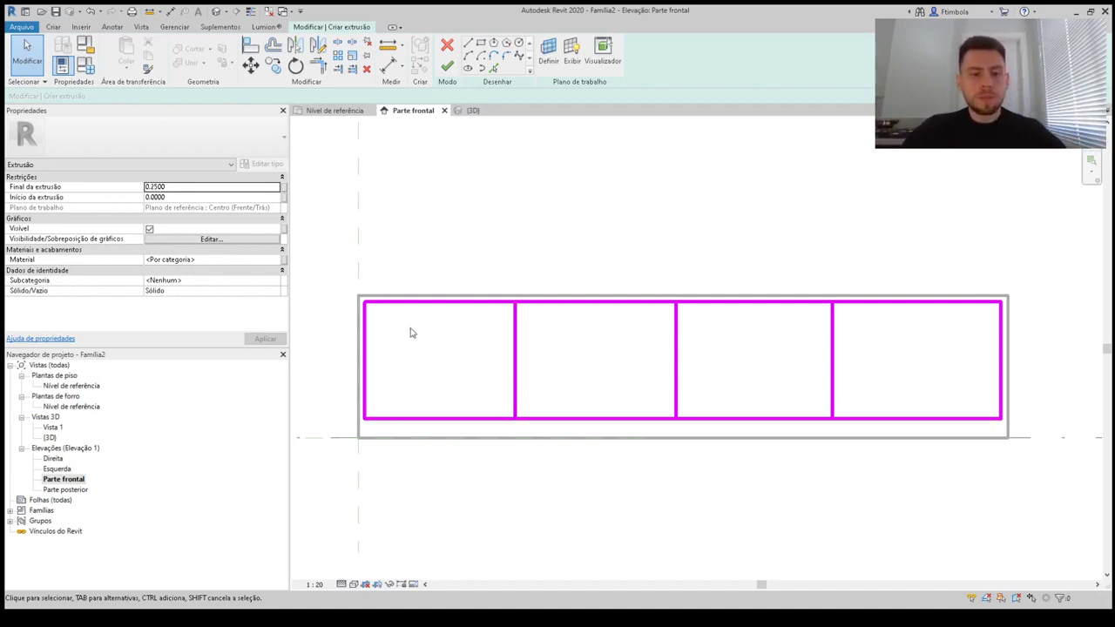
Place one continuous aligned dimension string across the rectangle's two side edges and the three vertical dividers
key("d")
key("i")
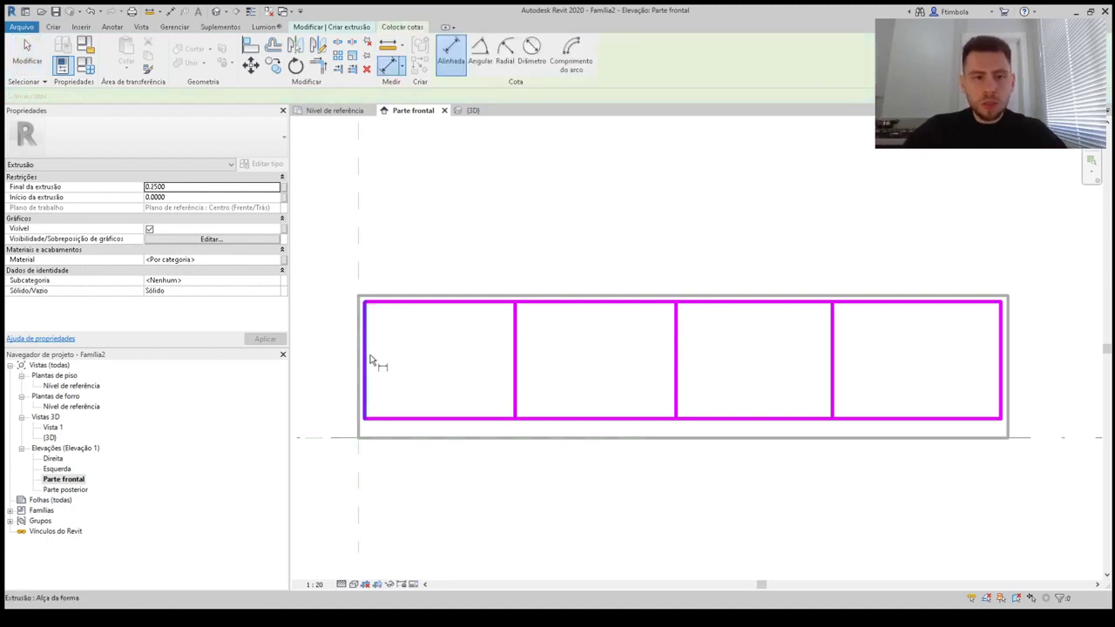
left_click(366, 359)
left_click(515, 365)
left_click(676, 365)
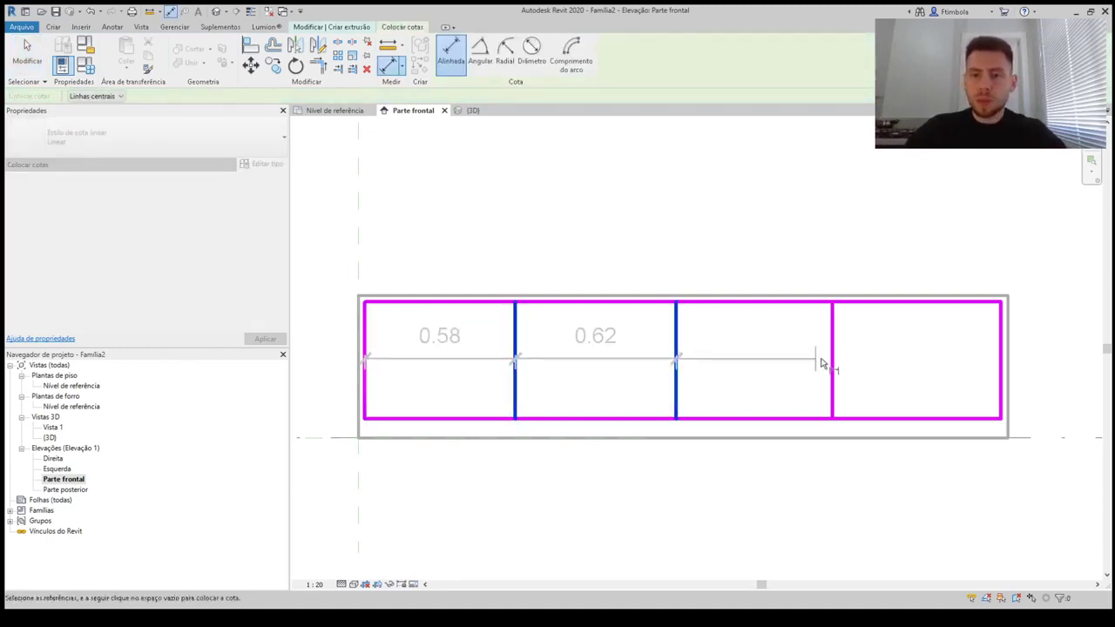
left_click(833, 365)
left_click(1002, 366)
left_click(944, 357)
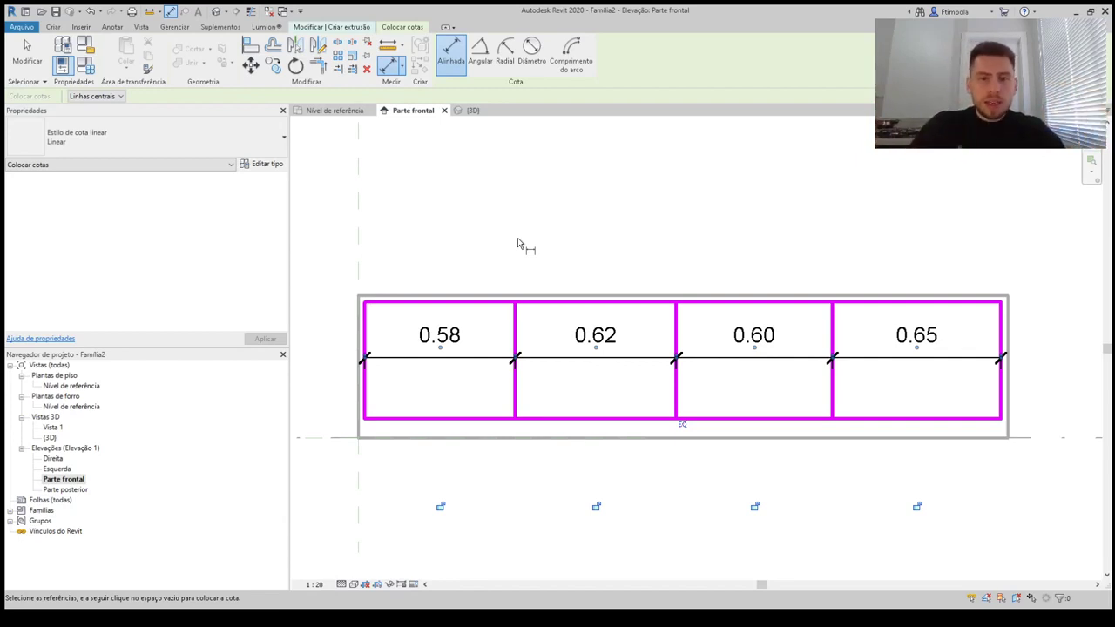
Apply the equality constraint (EQ) to the dimension string so the four compartments have equal widths
scroll(684, 431, "up", 2)
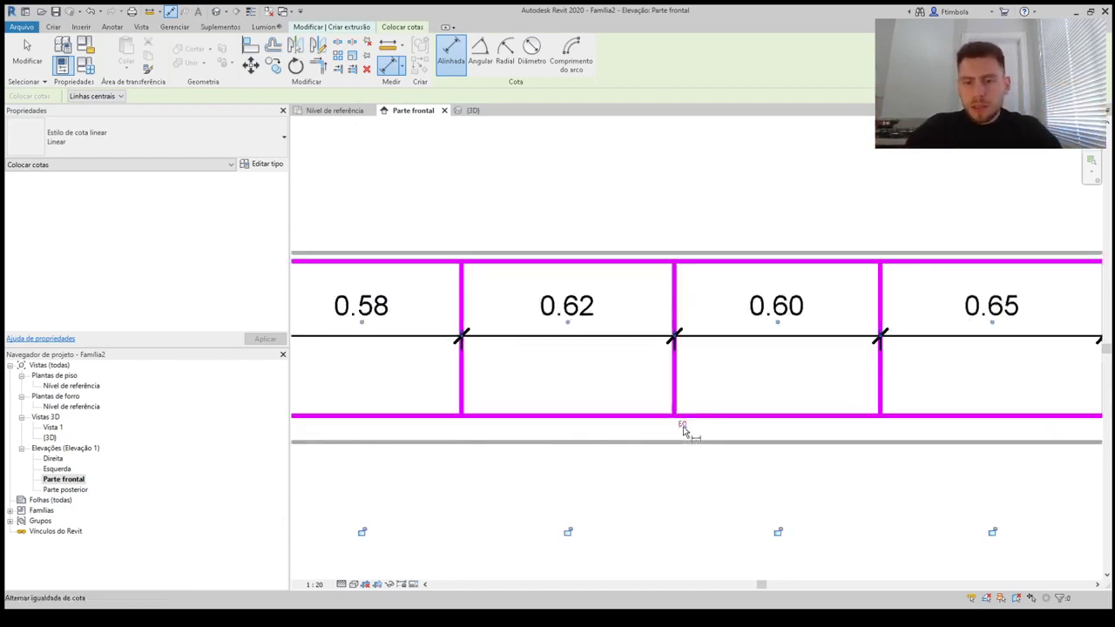
scroll(684, 431, "up", 1)
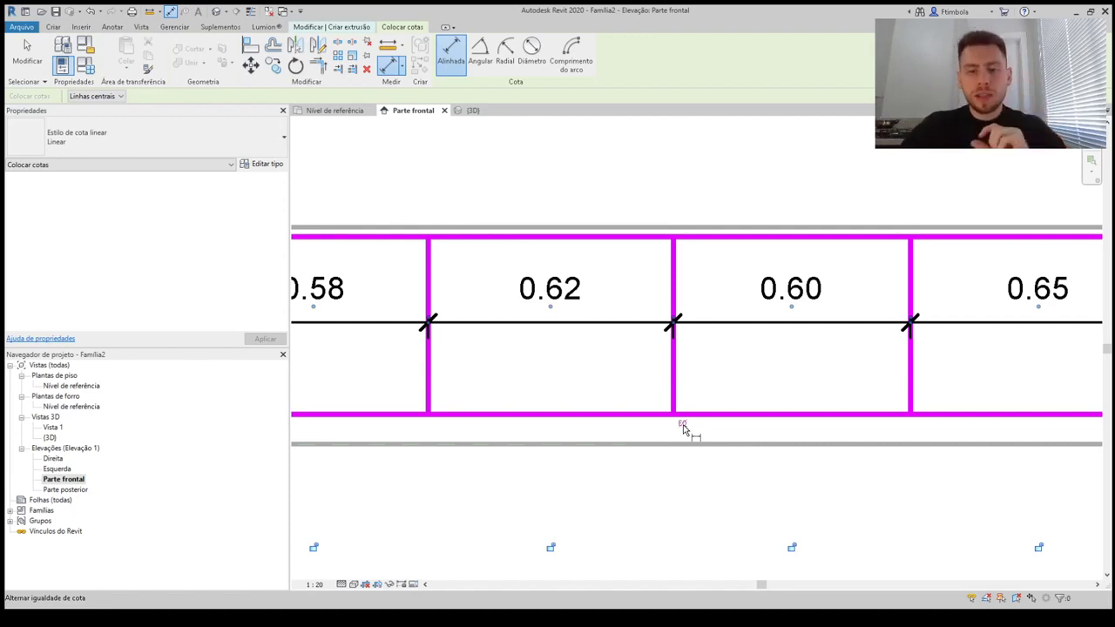
scroll(684, 430, "down", 3)
left_click(684, 426)
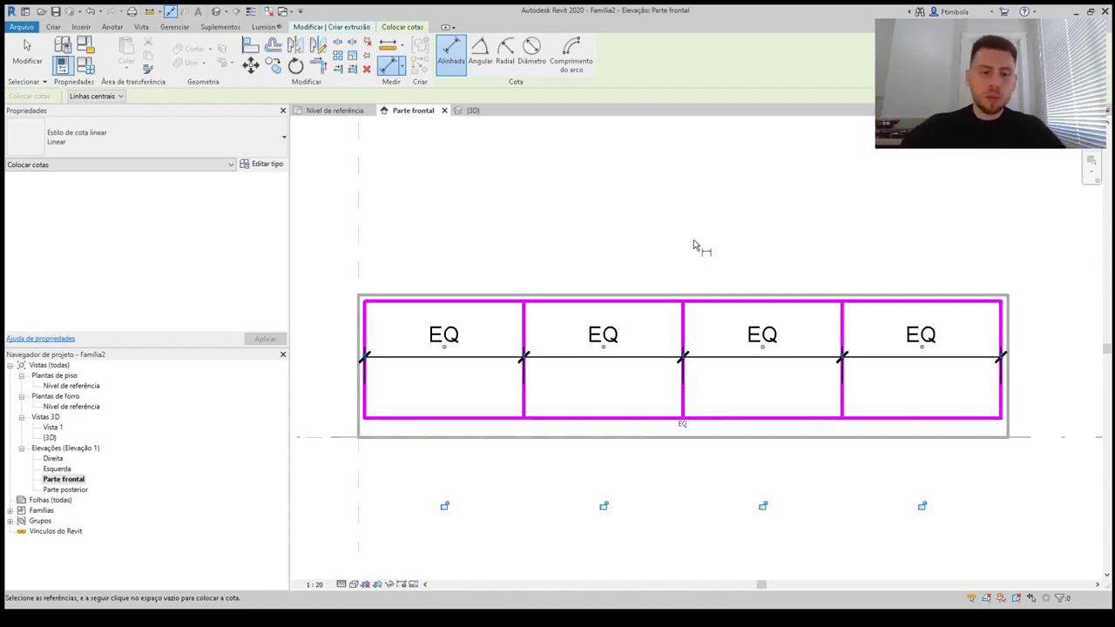
key("Escape")
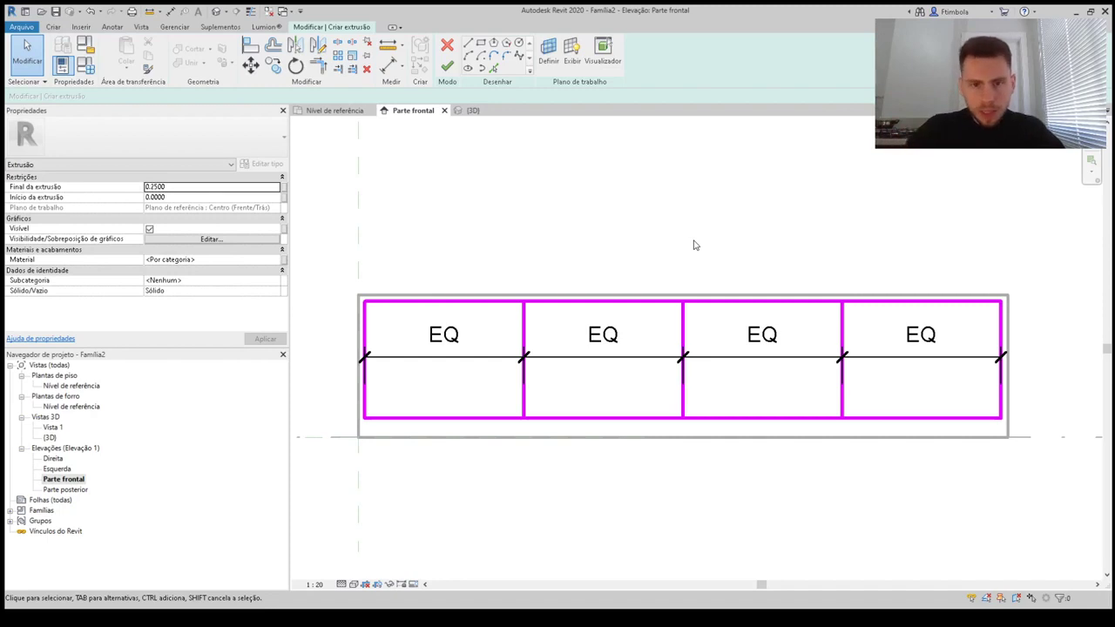
Delete the EQ dimension string from the sketch, leaving the divider lines in place
left_click(759, 360)
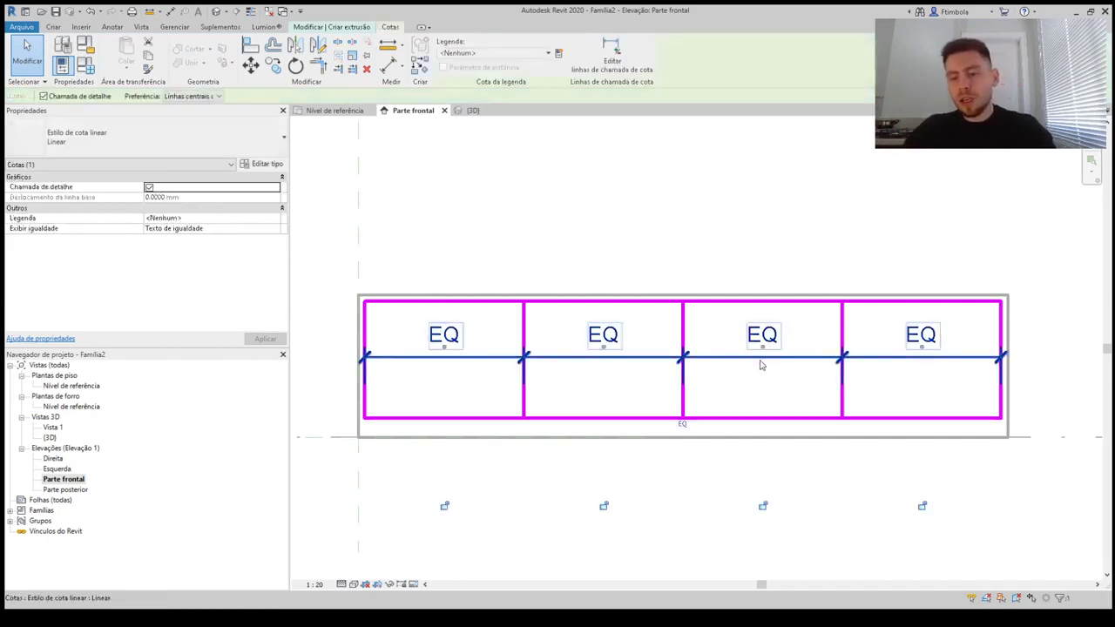
key("Delete")
scroll(688, 352, "up", 1)
middle_click_drag(688, 352, 691, 351)
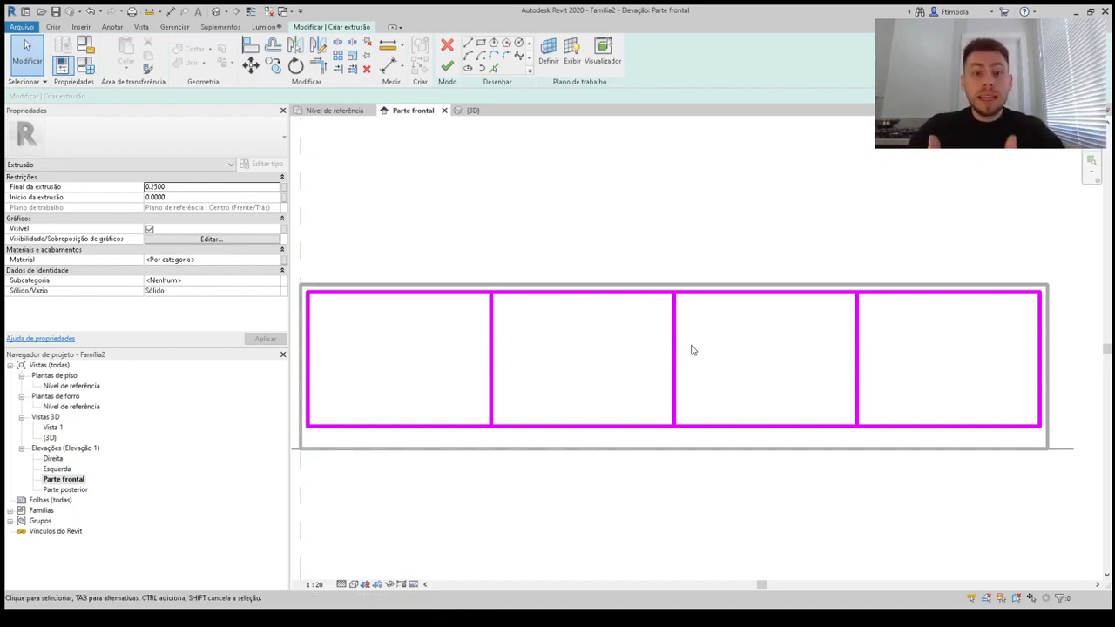
scroll(554, 346, "down", 1)
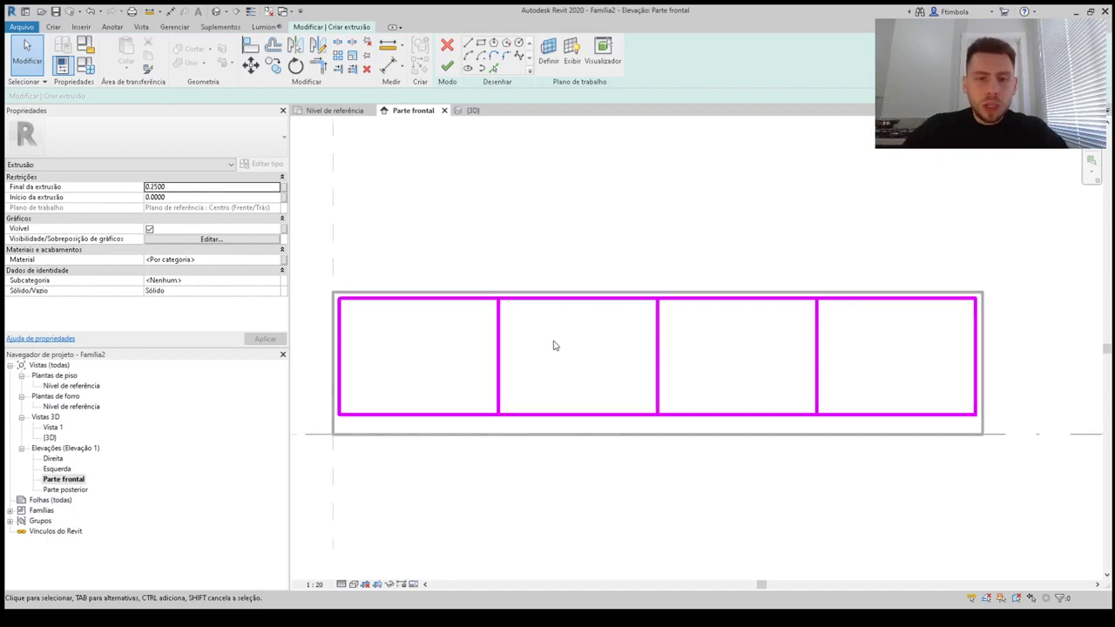
Trim the rectangle's lower and upper edges to the first divider, unjoining the conflicting elements, so the leftmost compartment forms a closed loop
key("t")
key("r")
left_click(494, 411)
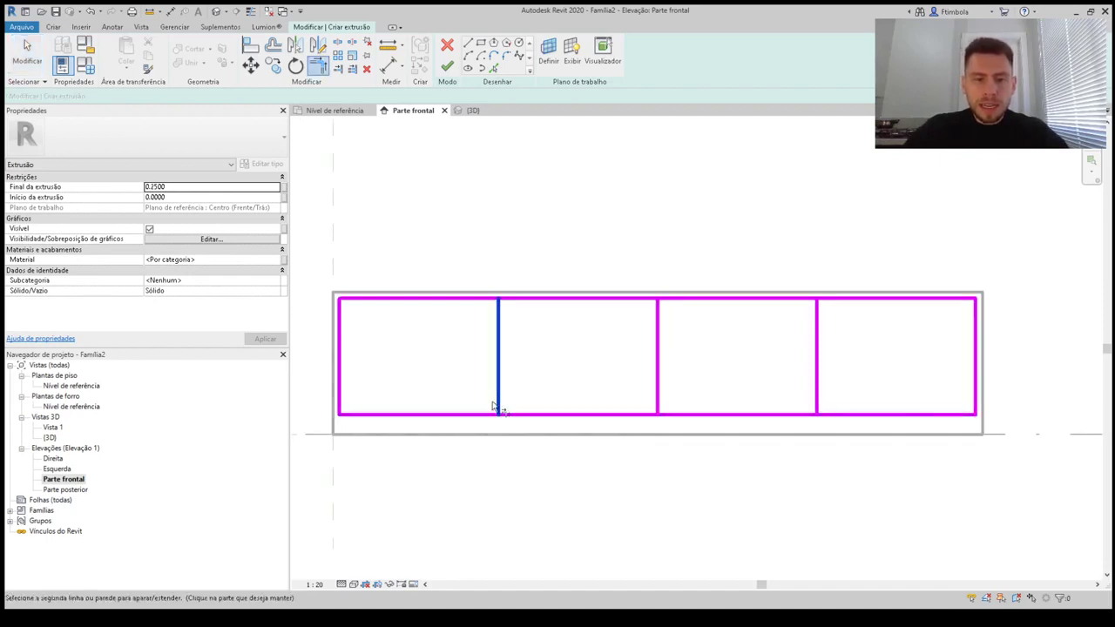
left_click(492, 410)
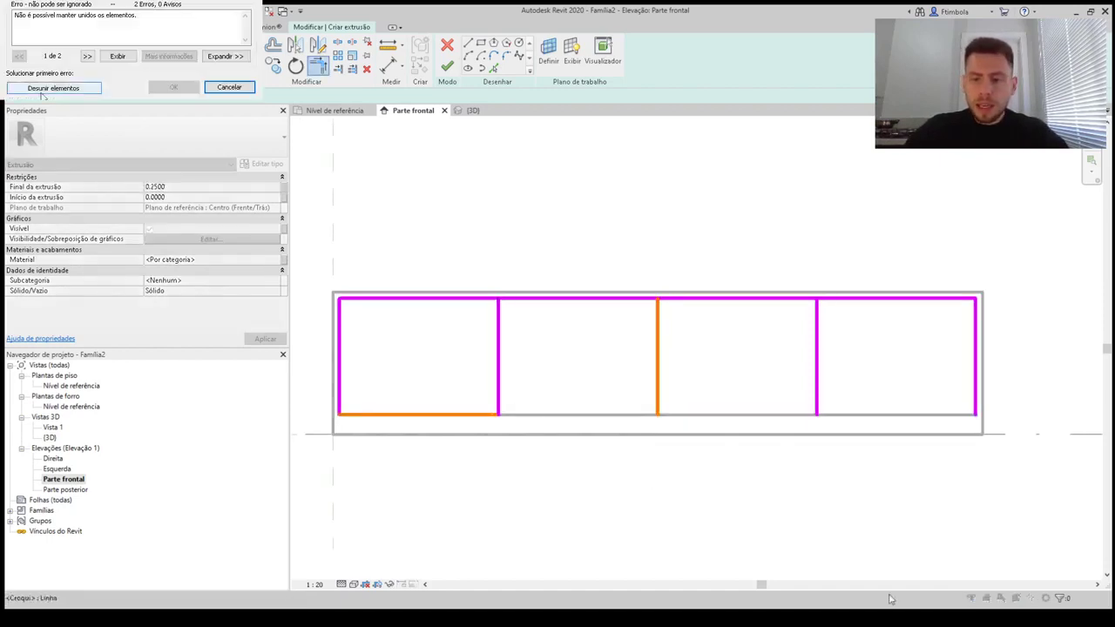
left_click(500, 333)
left_click(474, 299)
left_click(912, 592)
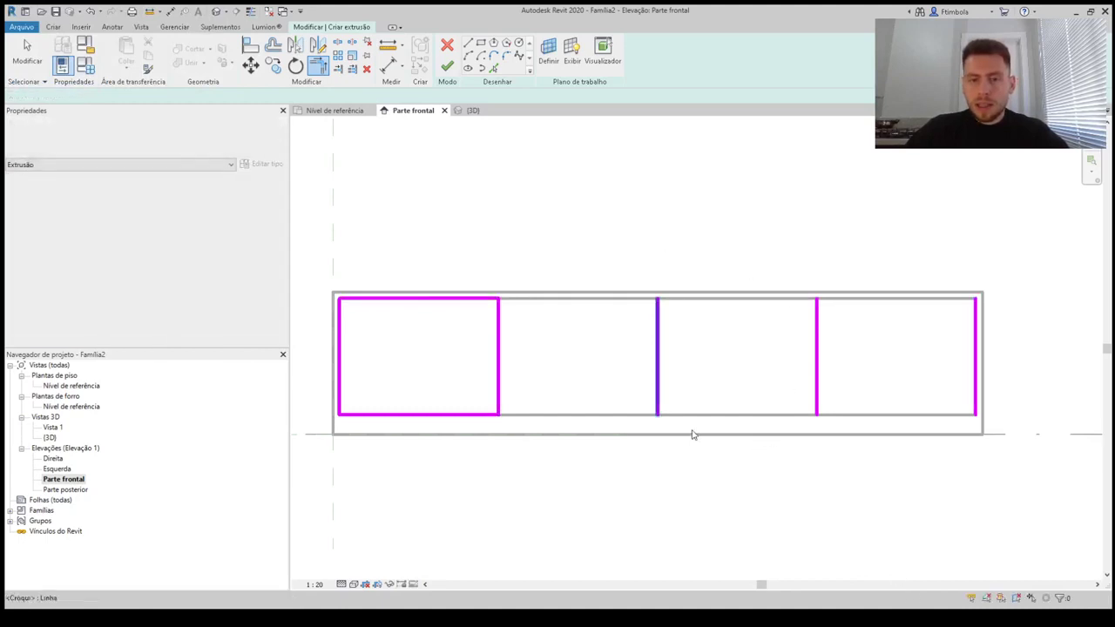
Delete the leftover vertical sketch lines beyond the leftmost compartment
key("Escape")
mouse_move(1046, 464)
left_mouse_down()
mouse_move(713, 305)
mouse_move(607, 272)
left_mouse_up()
key("Delete")
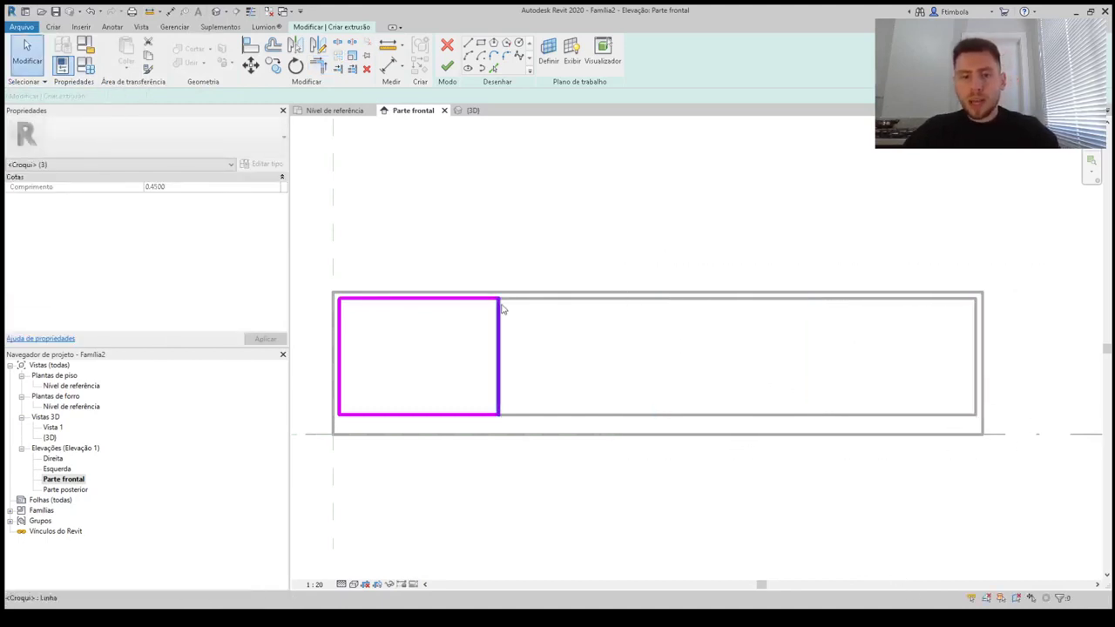
scroll(502, 308, "up", 2)
middle_click_drag(513, 350, 582, 352)
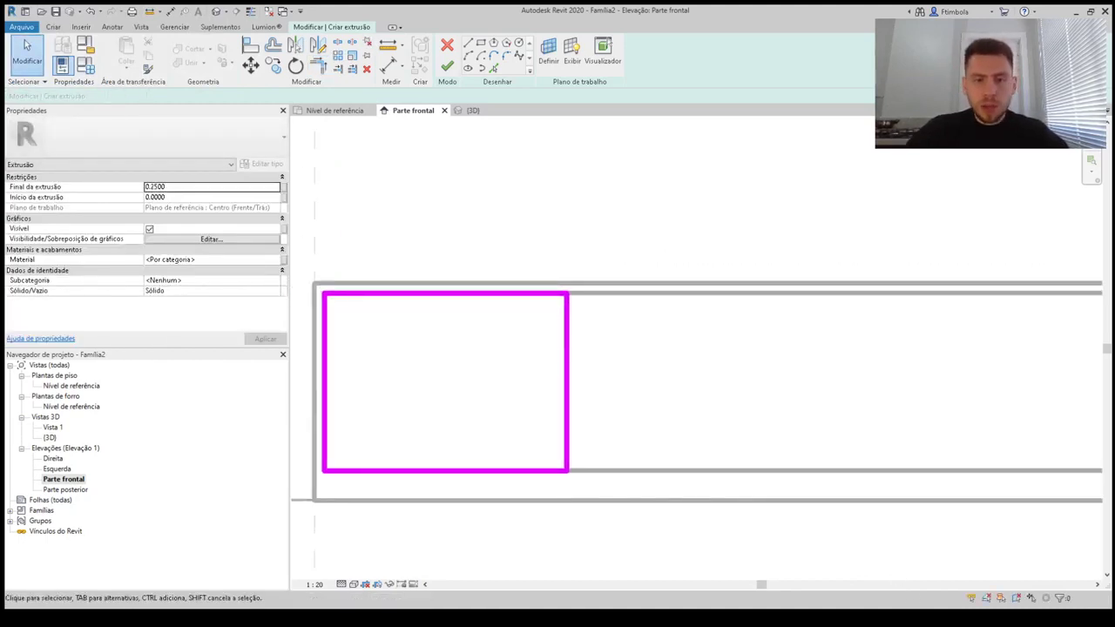
Set the front elevation's view scale to 1:10
scroll(535, 399, "up", 2)
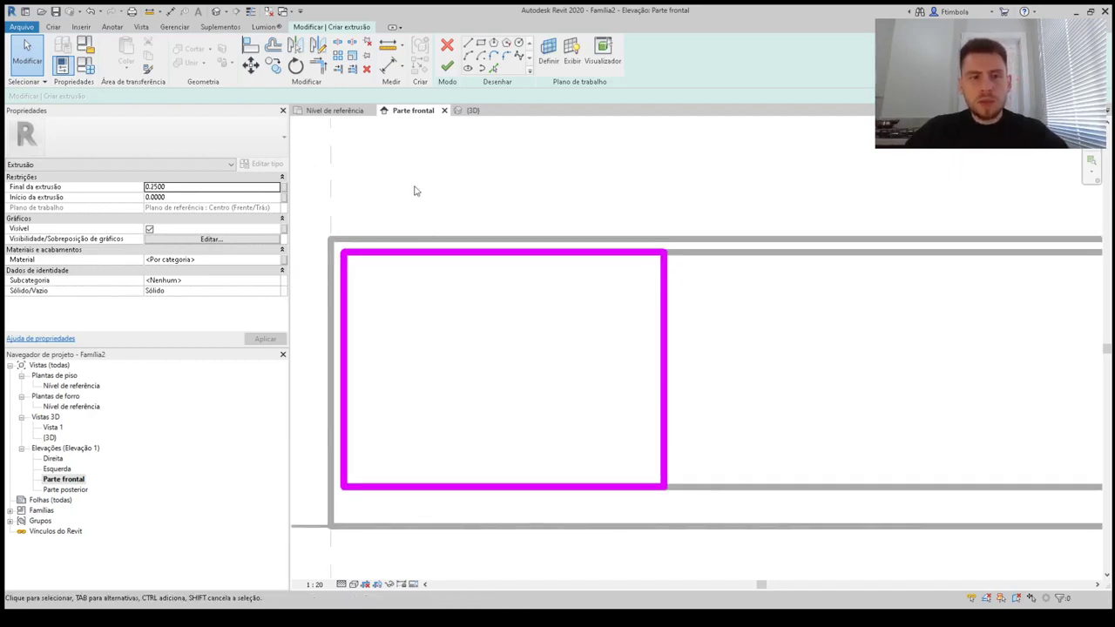
left_click(337, 467)
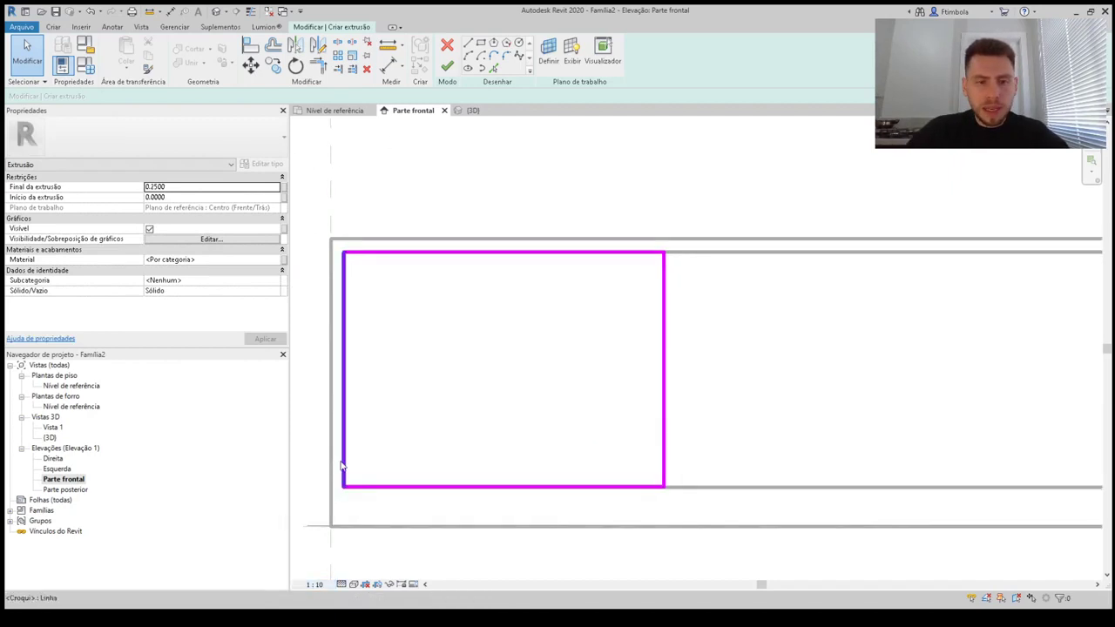
scroll(422, 411, "up", 1)
middle_click_drag(422, 413, 547, 403)
scroll(588, 427, "up", 1)
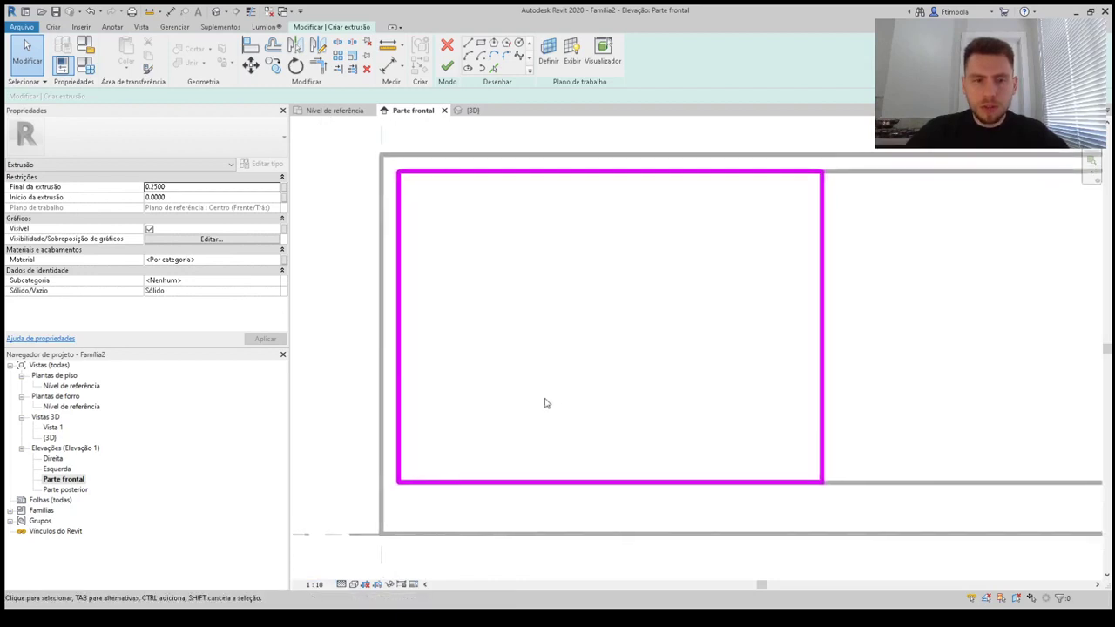
left_click(468, 43)
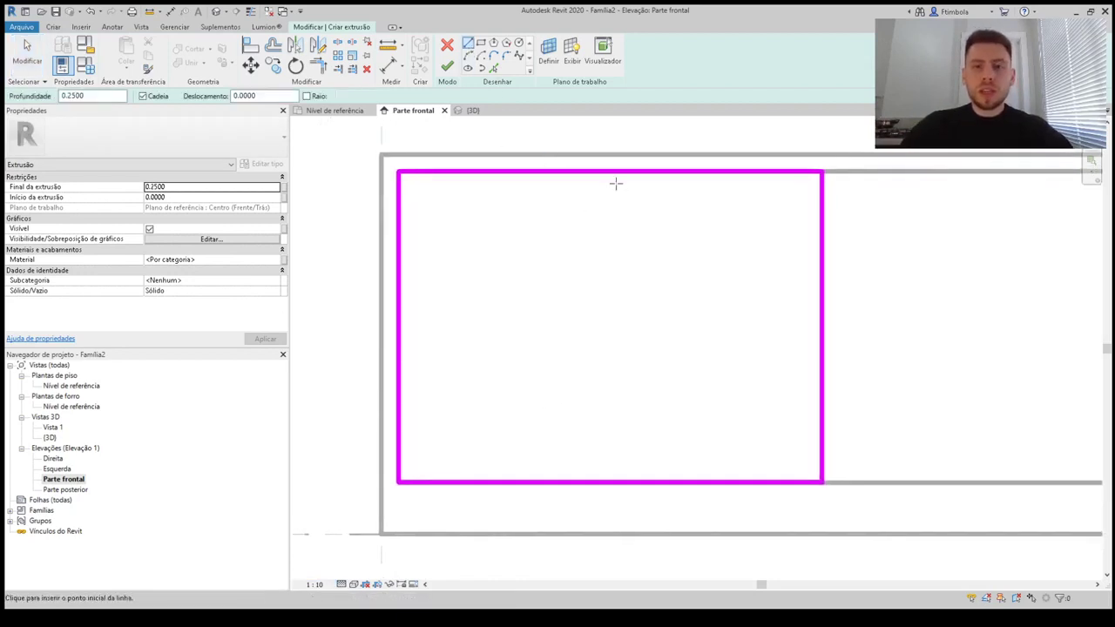
left_click(610, 173)
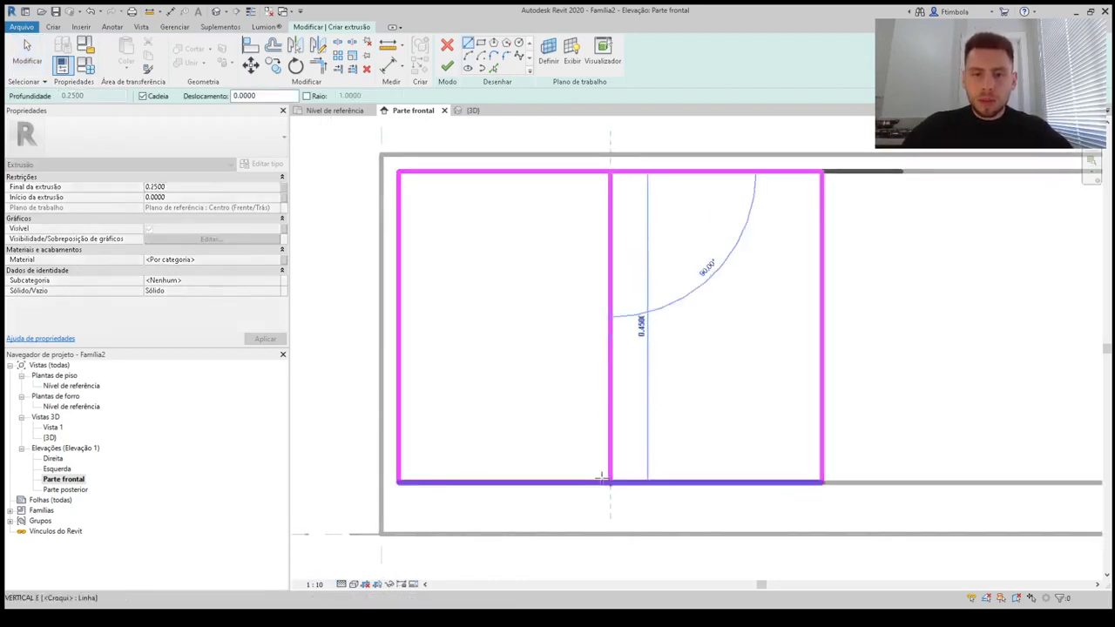
key("Escape")
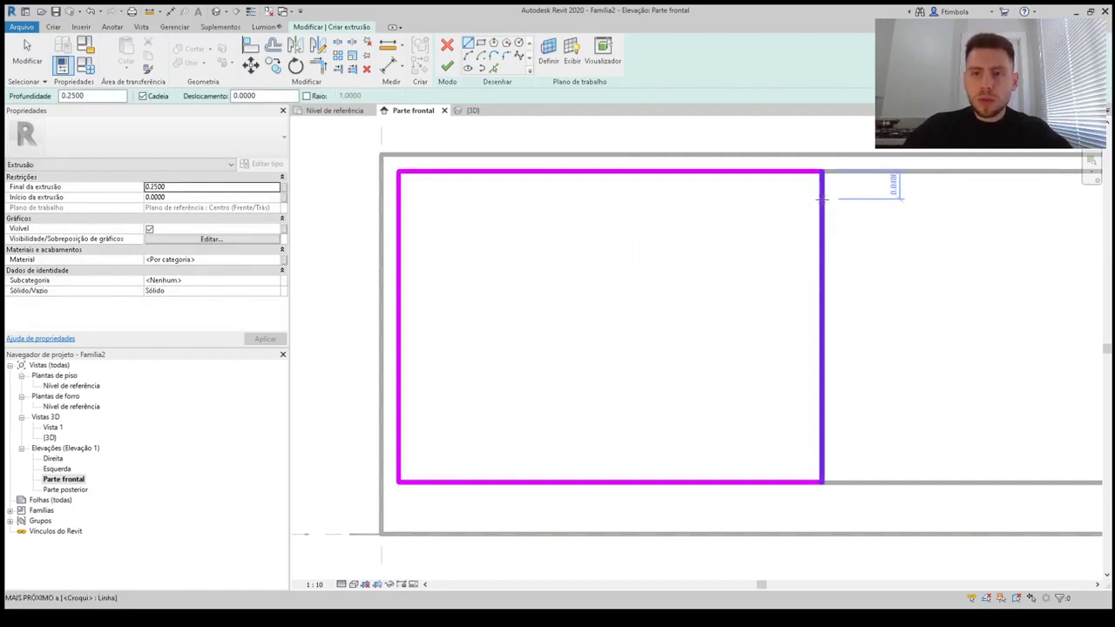
left_click(820, 193)
key("Escape")
key("Escape")
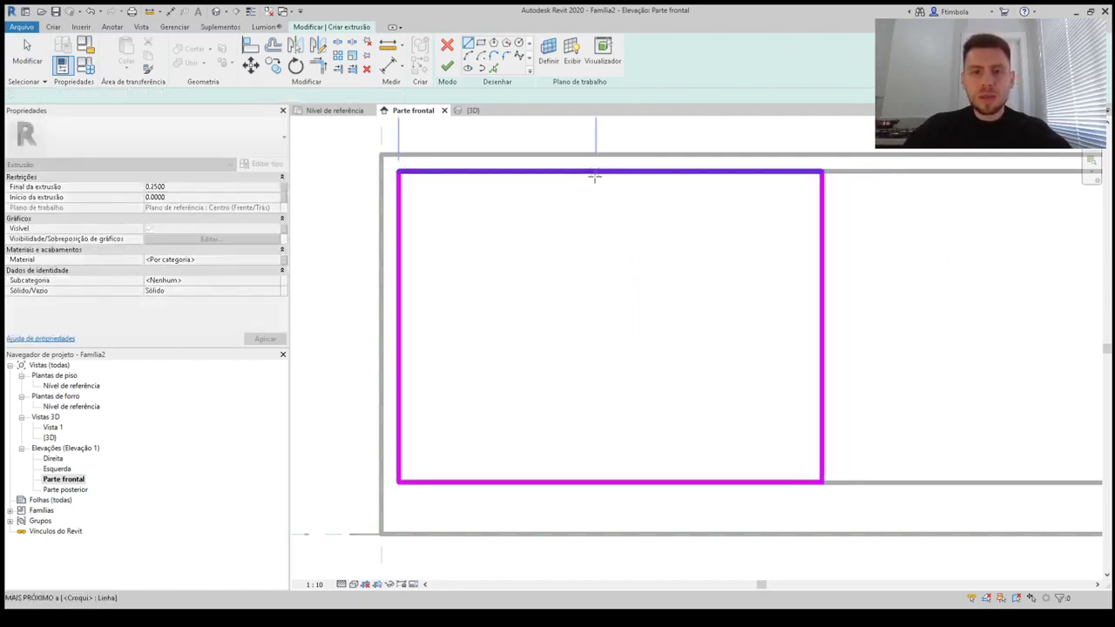
Copy the compartment's upper edge 0.05 m downward, and copy the new line down by another 0.05 m
left_click(595, 174)
key("m")
key("v")
left_click(612, 228)
type("0.05")
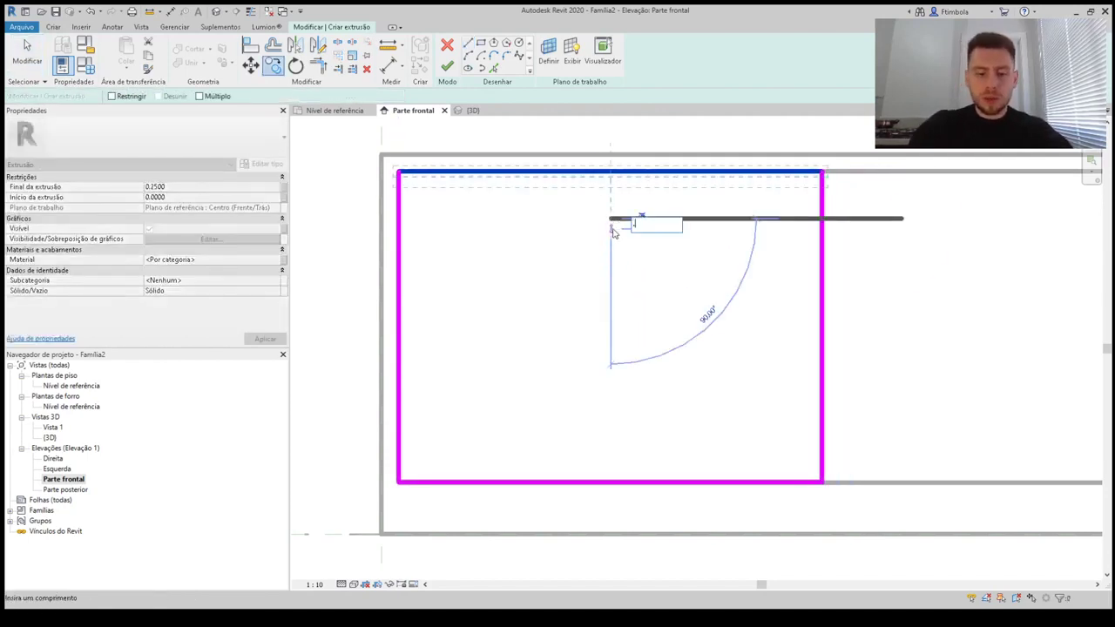
key("Return")
key("c")
key("o")
left_click(615, 234)
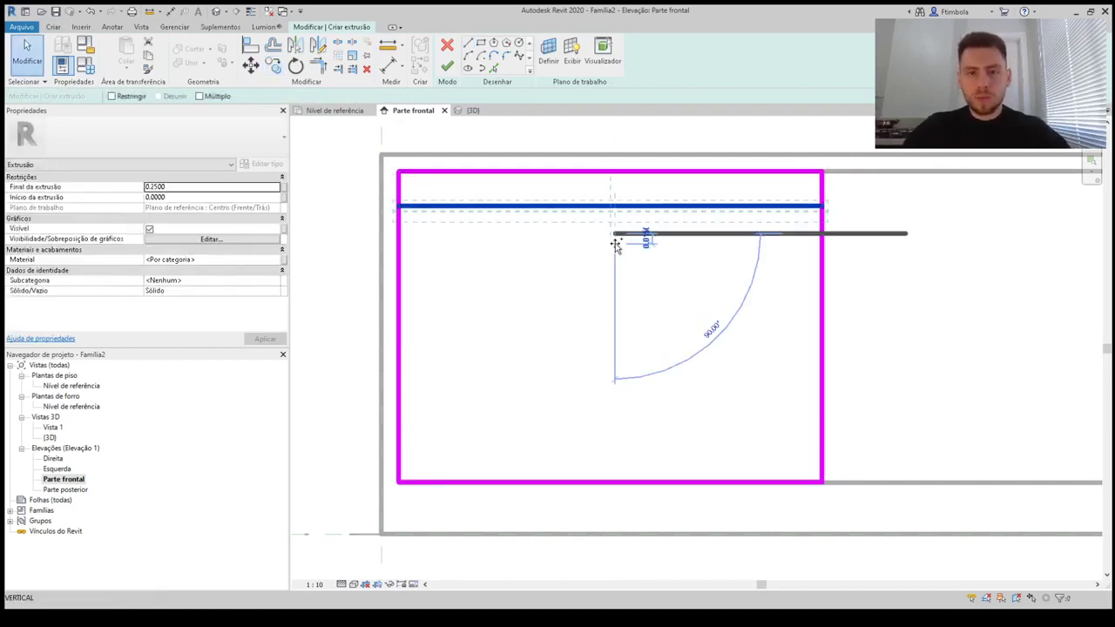
type(".05")
key("Return")
Add the third and fourth horizontal lines by copying the lowest copied line downward 0.05 m each time
key("c")
key("o")
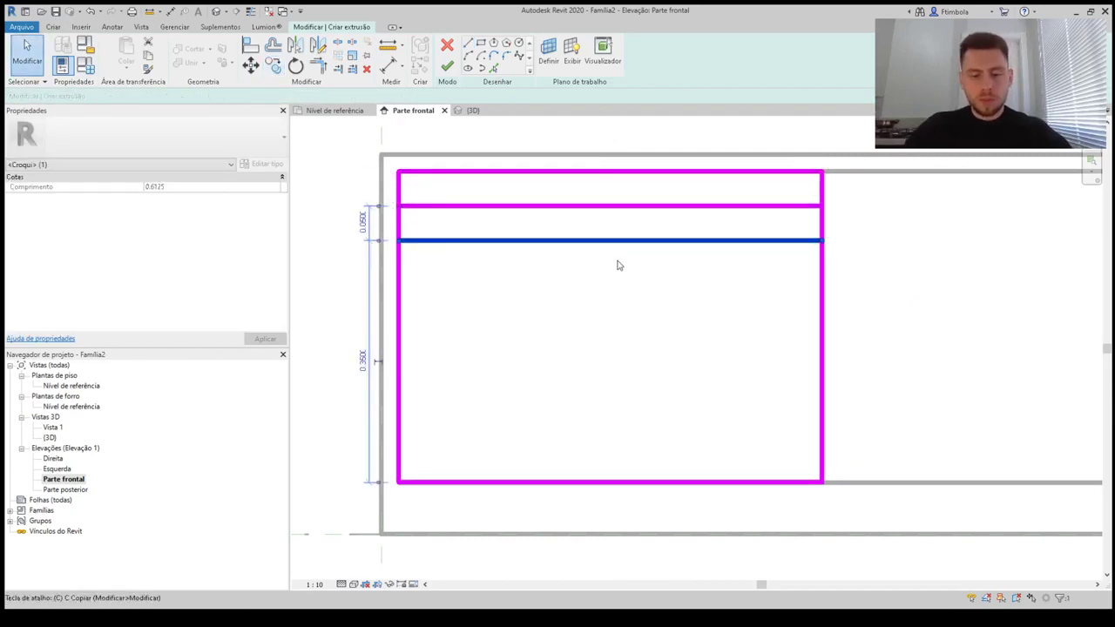
left_click(614, 257)
type(".05")
key("Return")
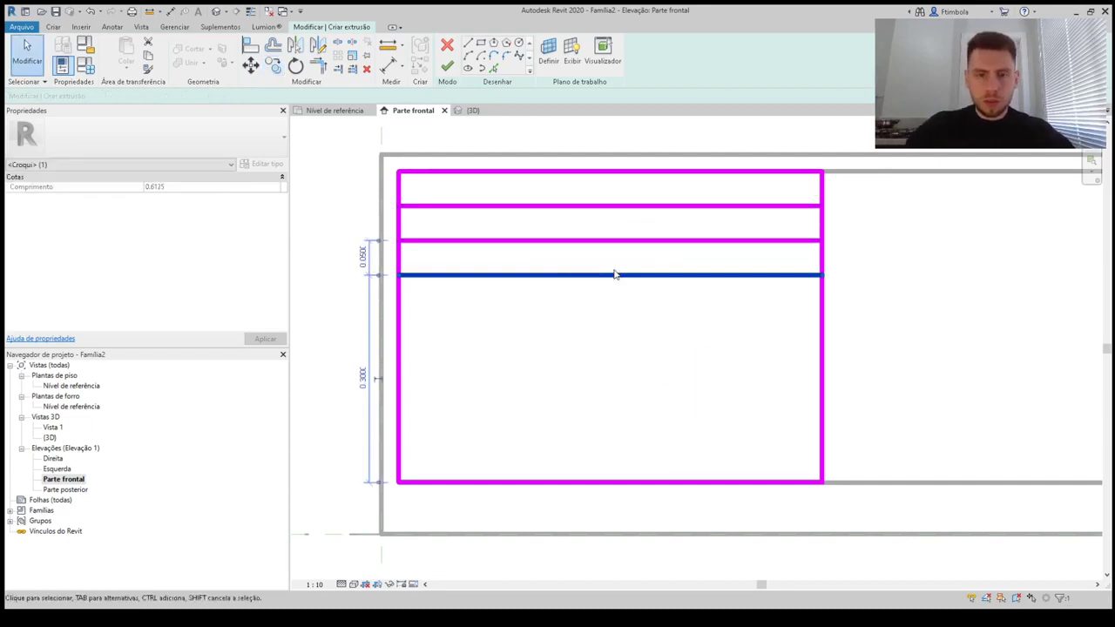
key("c")
key("o")
left_click(603, 300)
type(".05")
key("Return")
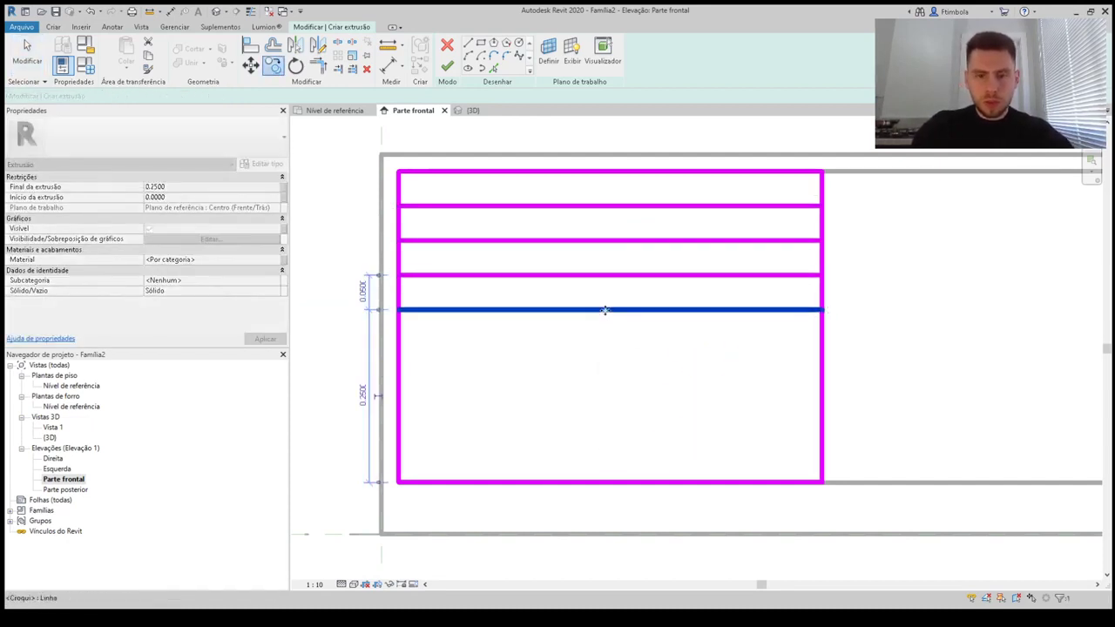
Copy the lowest horizontal sketch line 0.05 m downward, and repeat from the new line to add the fifth and sixth dividers
key("c")
key("o")
left_click(626, 346)
type(".05")
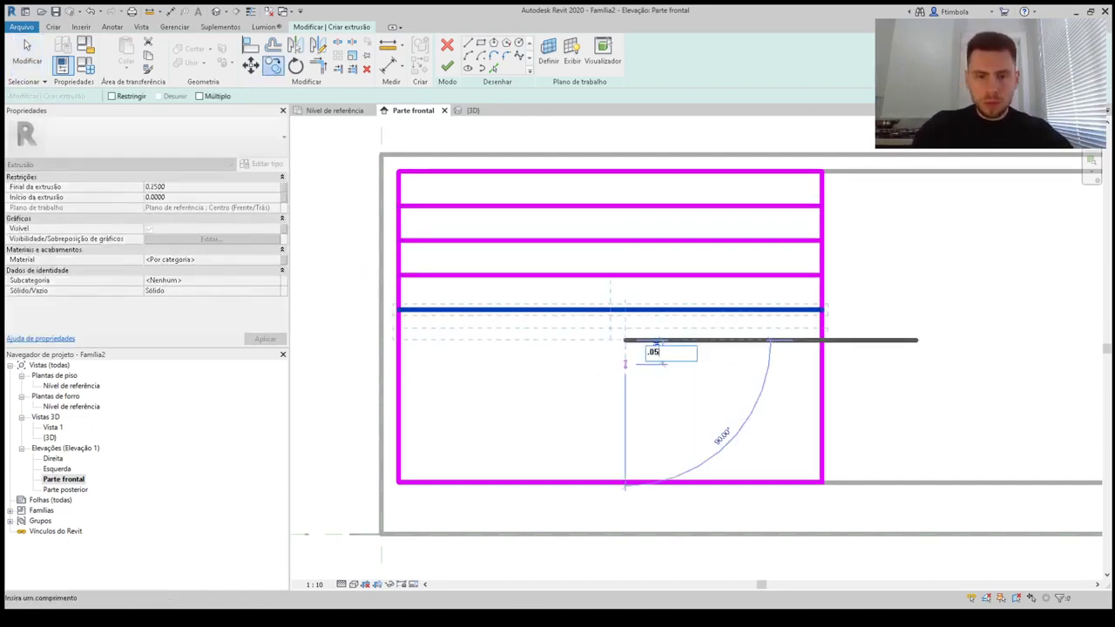
key("Return")
key("c")
key("o")
left_click(635, 375)
type(".05")
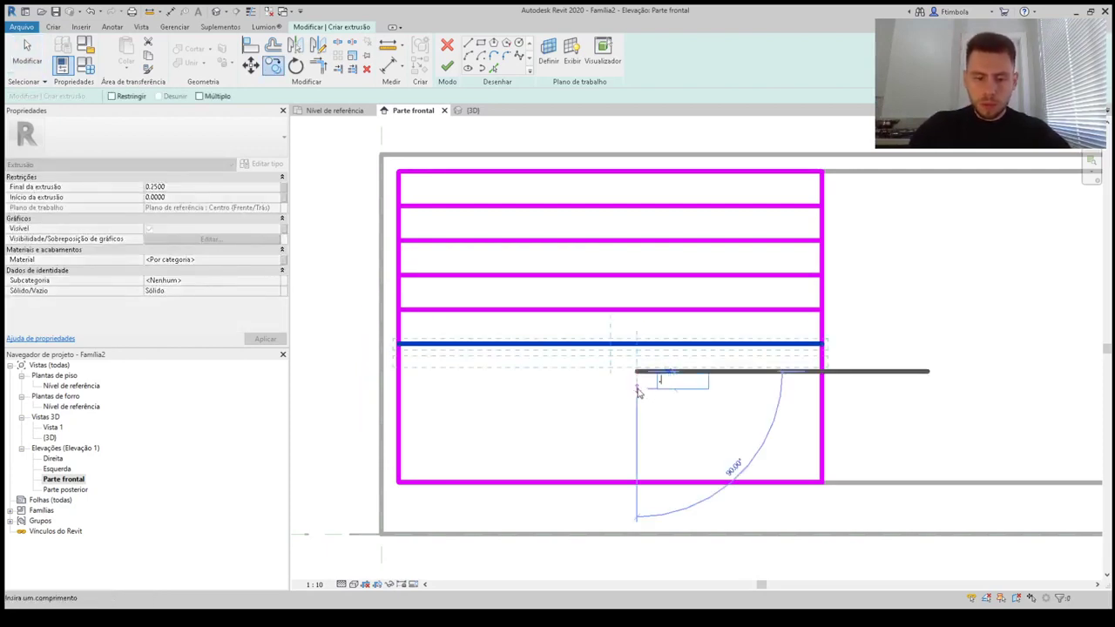
key("Return")
Add the seventh and eighth horizontal divider lines by copying the lowest line downward 0.05 m each time
key("c")
key("o")
left_click(637, 380)
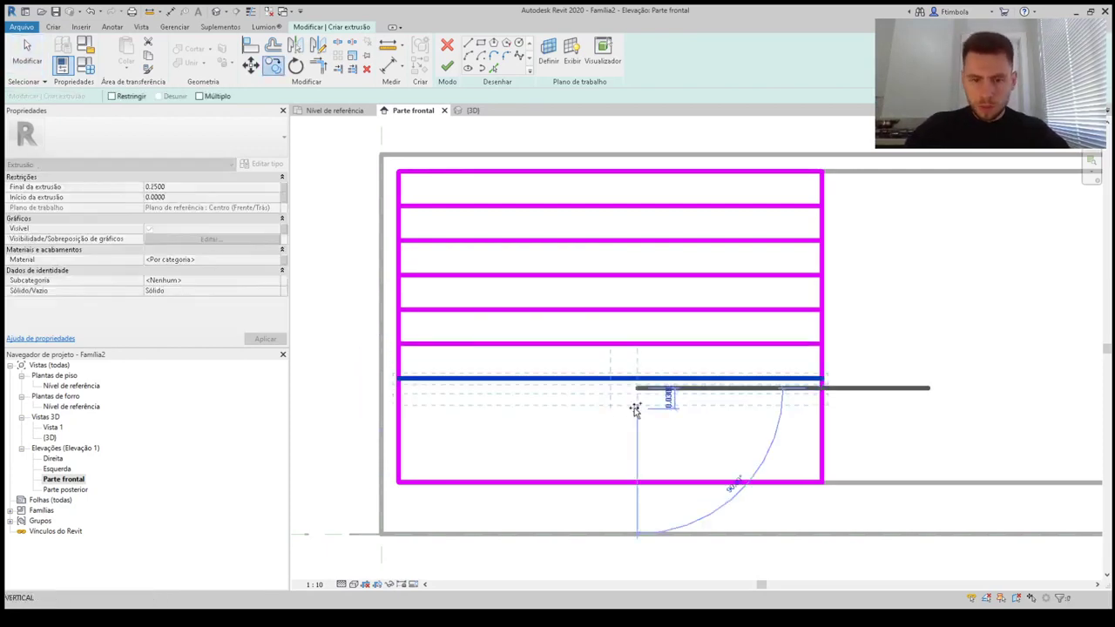
type(".05")
key("Return")
key("c")
key("o")
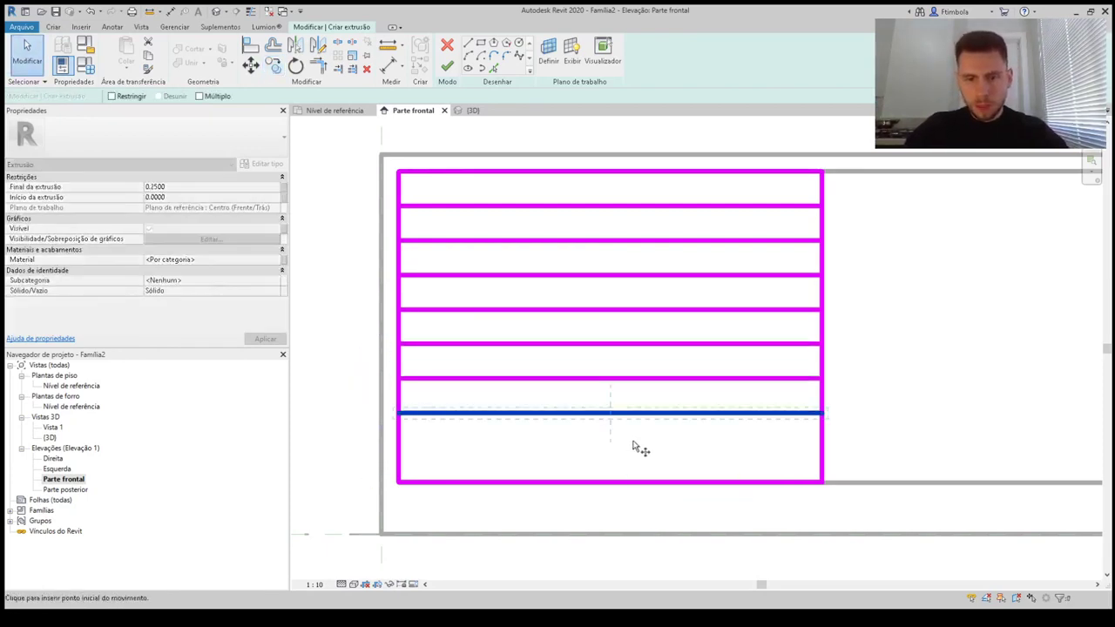
left_click(629, 441)
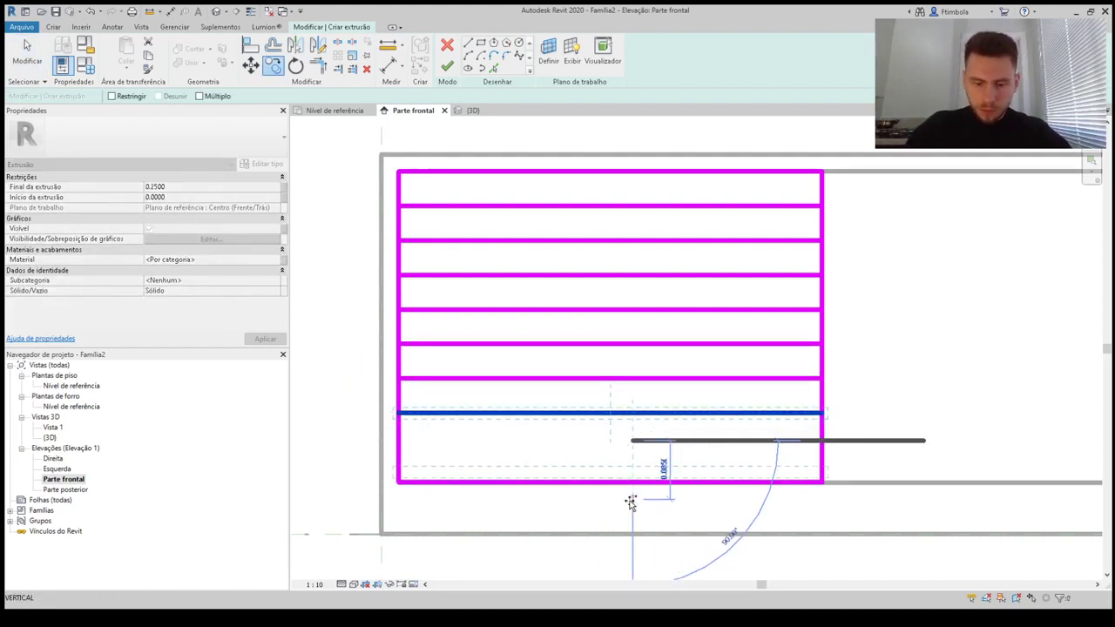
type(".05")
key("Return")
Offset both side edges of the compartment sketch inward twice, 0.025 m per offset with copying enabled
scroll(583, 201, "down", 2)
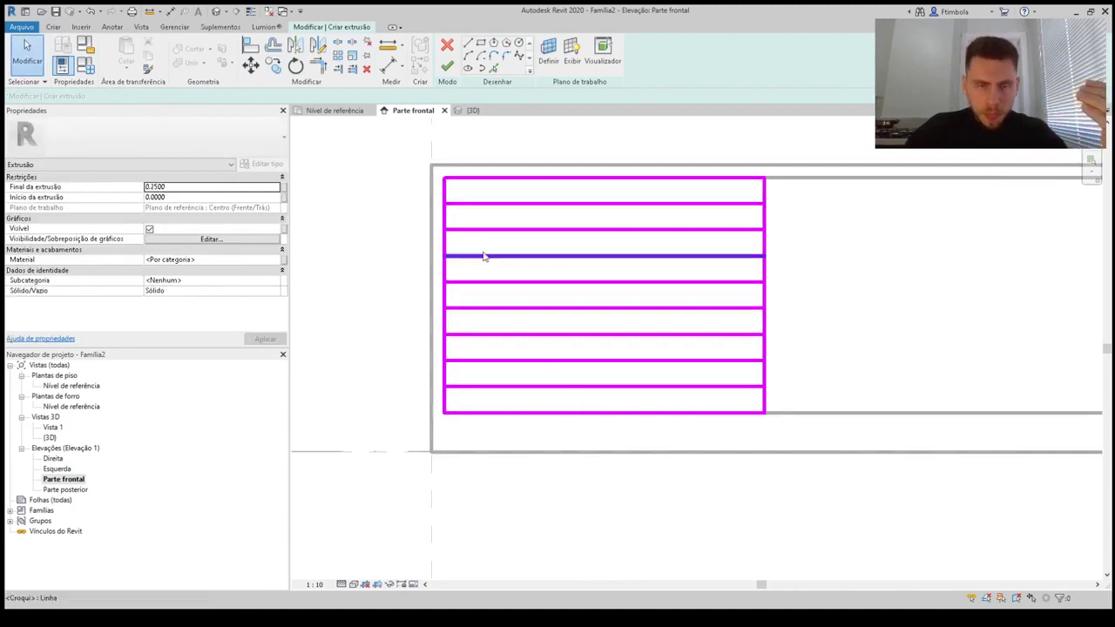
left_click(273, 46)
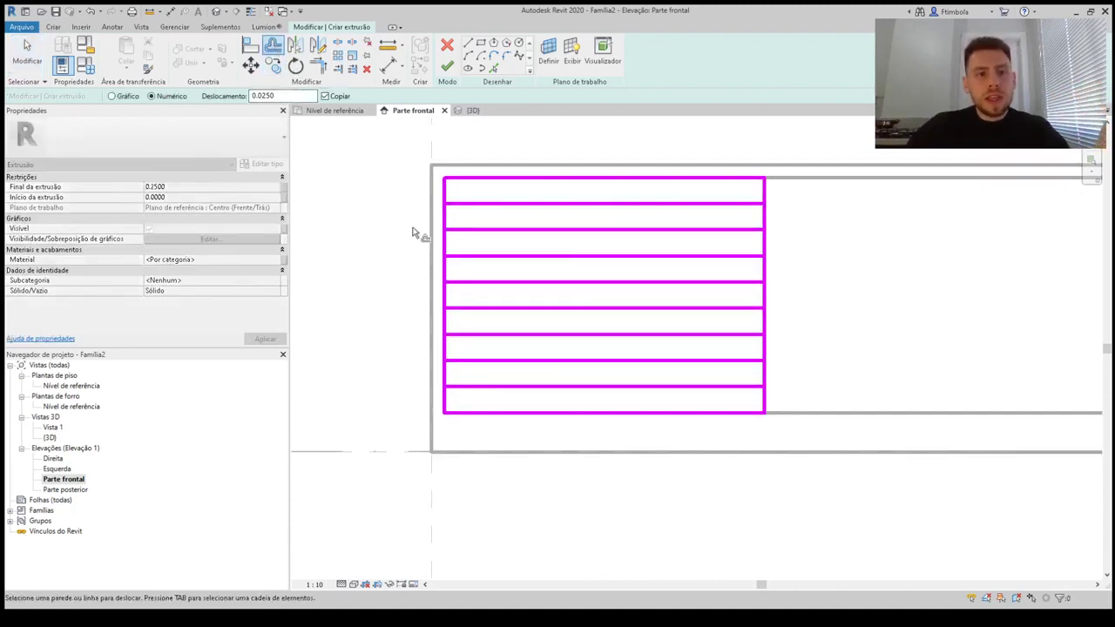
left_click(450, 219)
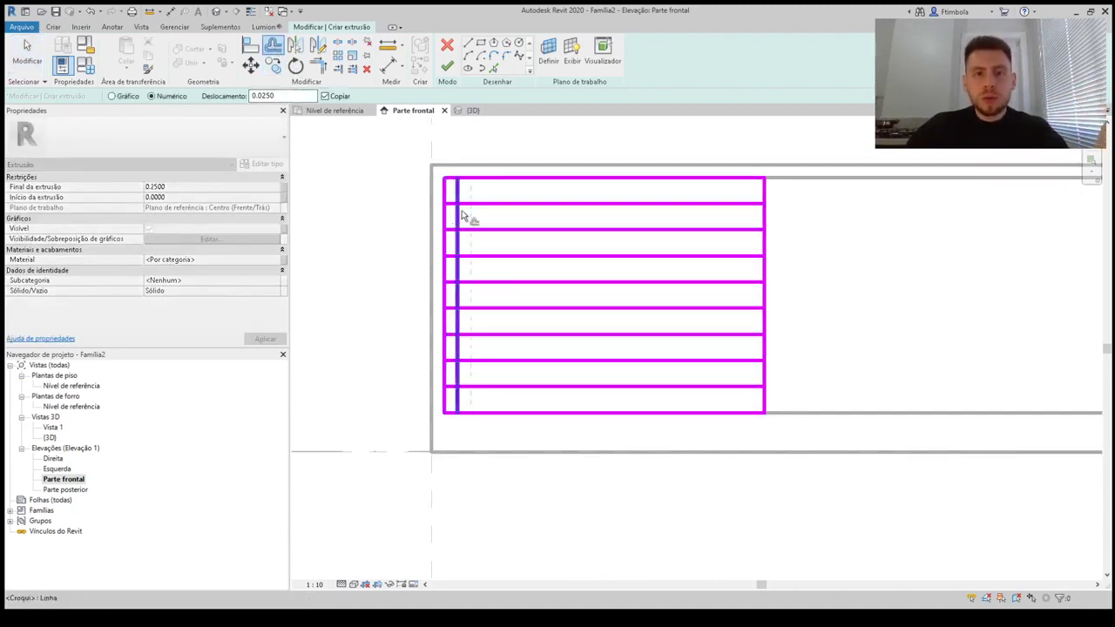
left_click(463, 216)
left_click(762, 217)
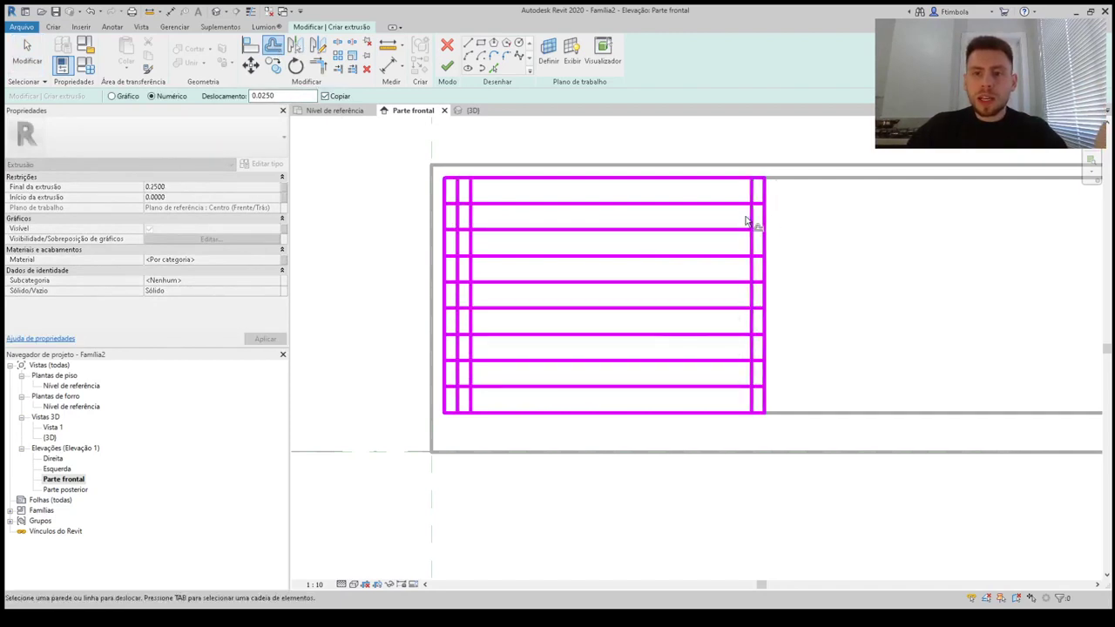
left_click(749, 216)
Delete the first offset vertical line beside each side edge, keeping only the innermost pair
key("Escape")
left_click(751, 219)
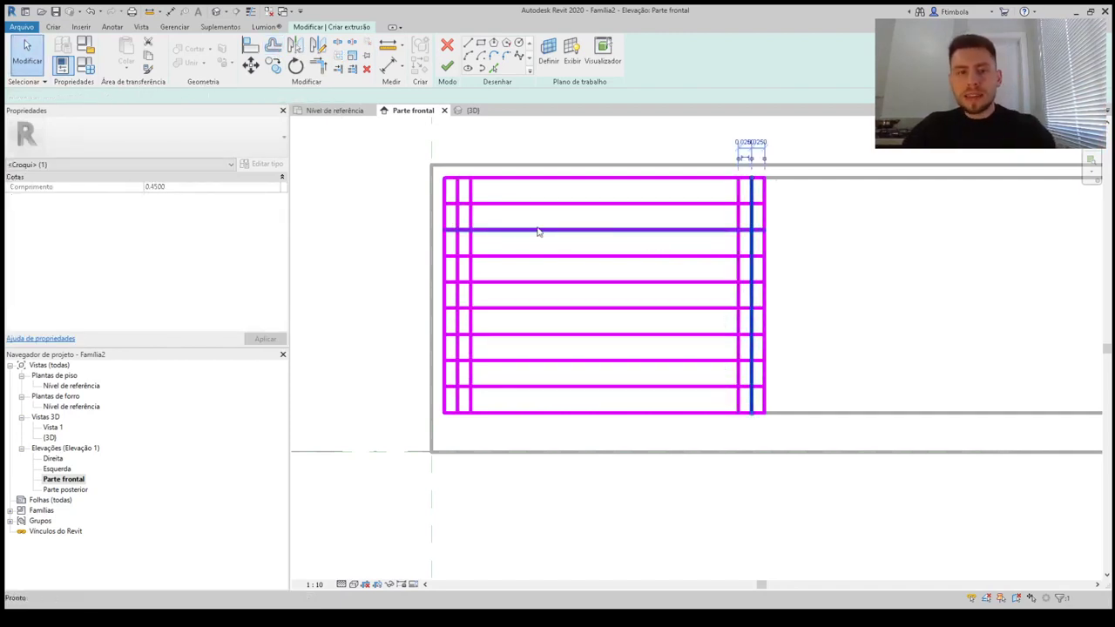
key("Delete")
left_click(459, 220)
key("Delete")
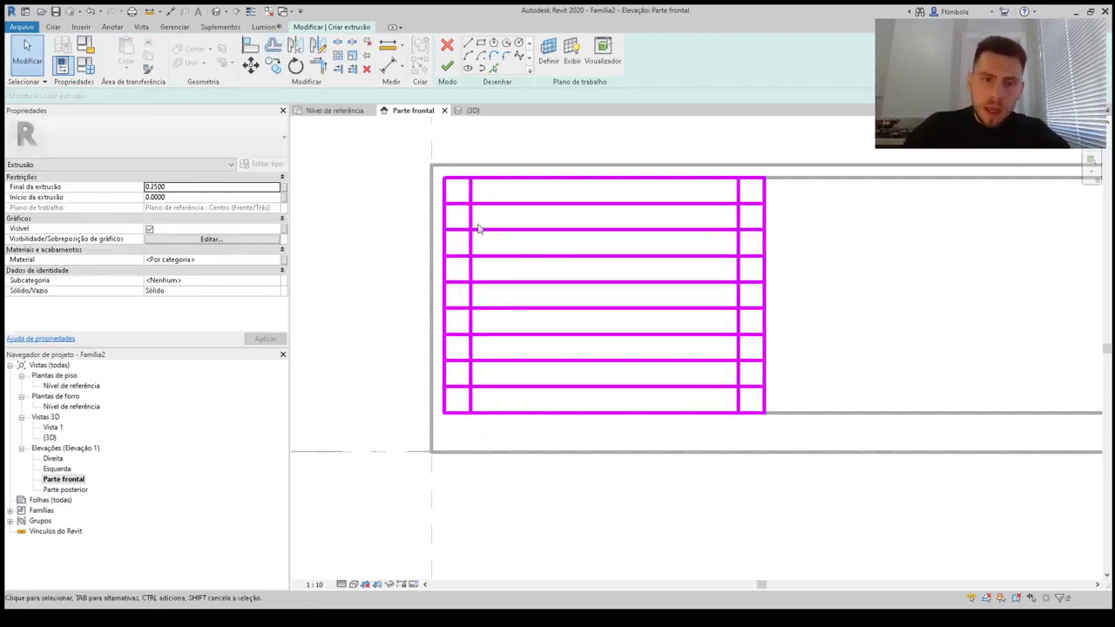
Shorten the upper ends of both inner vertical lines to the first horizontal divider and trim that divider to span only between them
left_click(470, 208)
left_click_drag(471, 177, 471, 205)
left_click(455, 204)
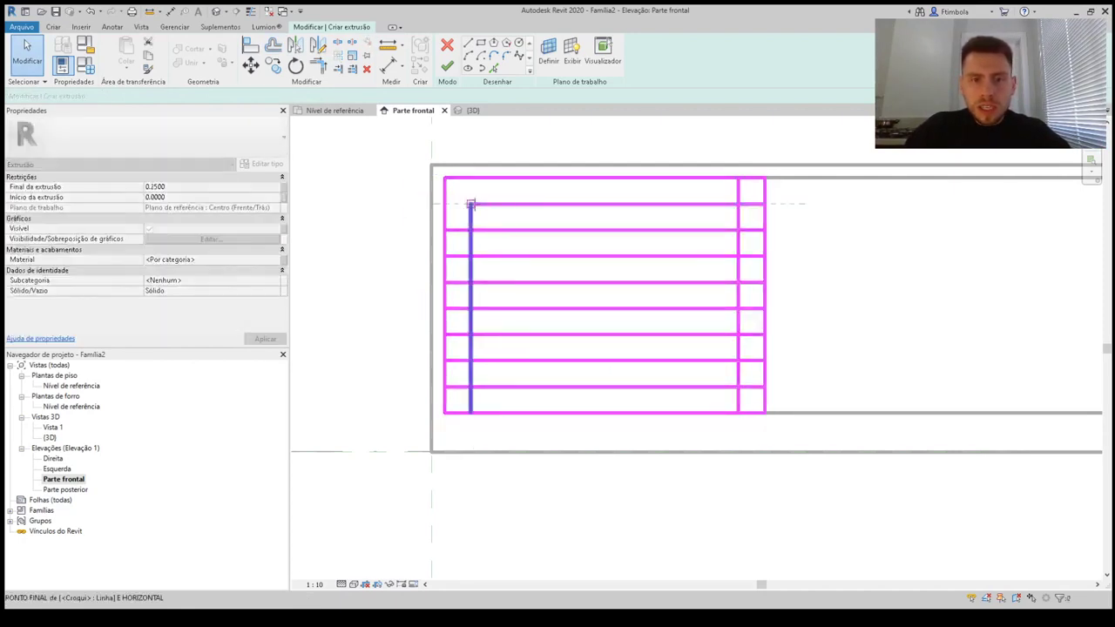
left_click(739, 199)
left_click_drag(739, 179, 739, 205)
left_click(747, 204)
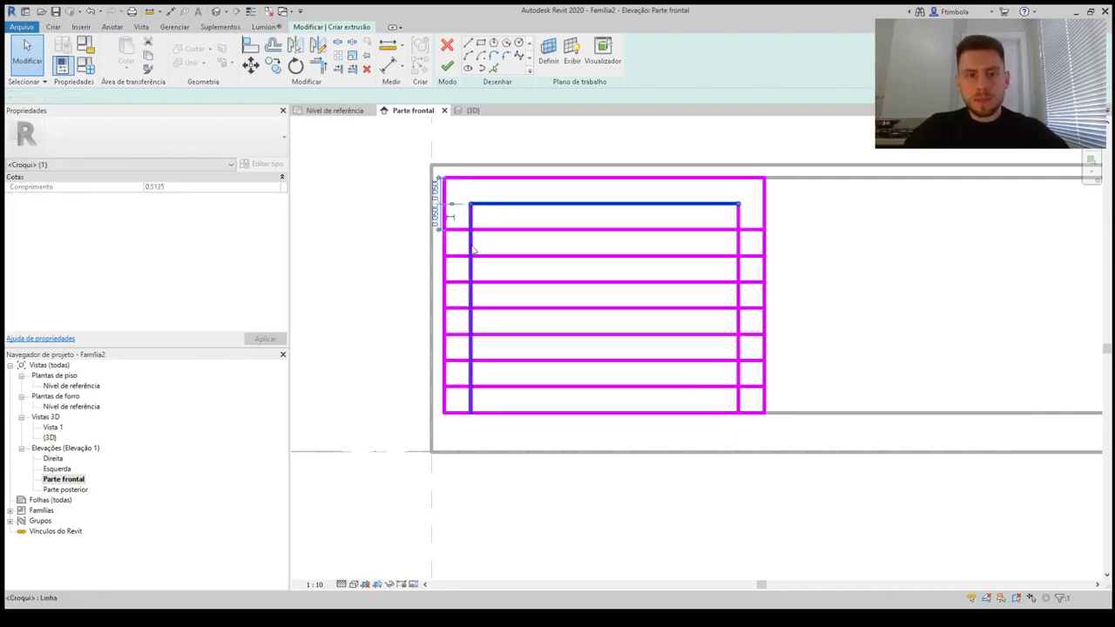
key("Escape")
Split both inner vertical lines below the second divider and trim their corners with it to close the first slot rectangle
scroll(491, 275, "up", 4)
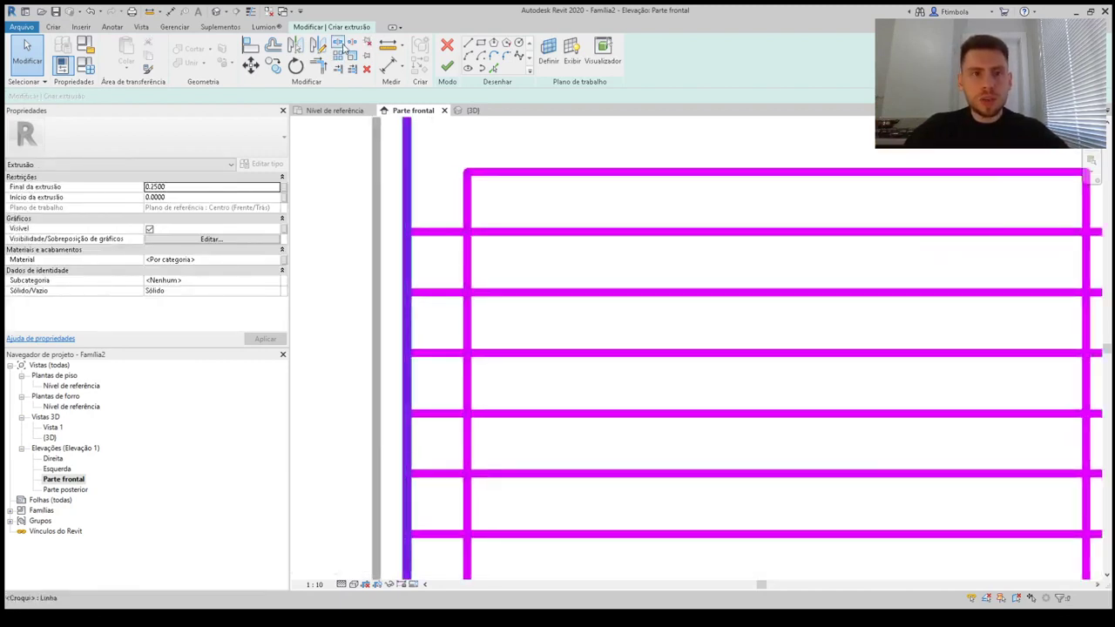
key("s")
key("l")
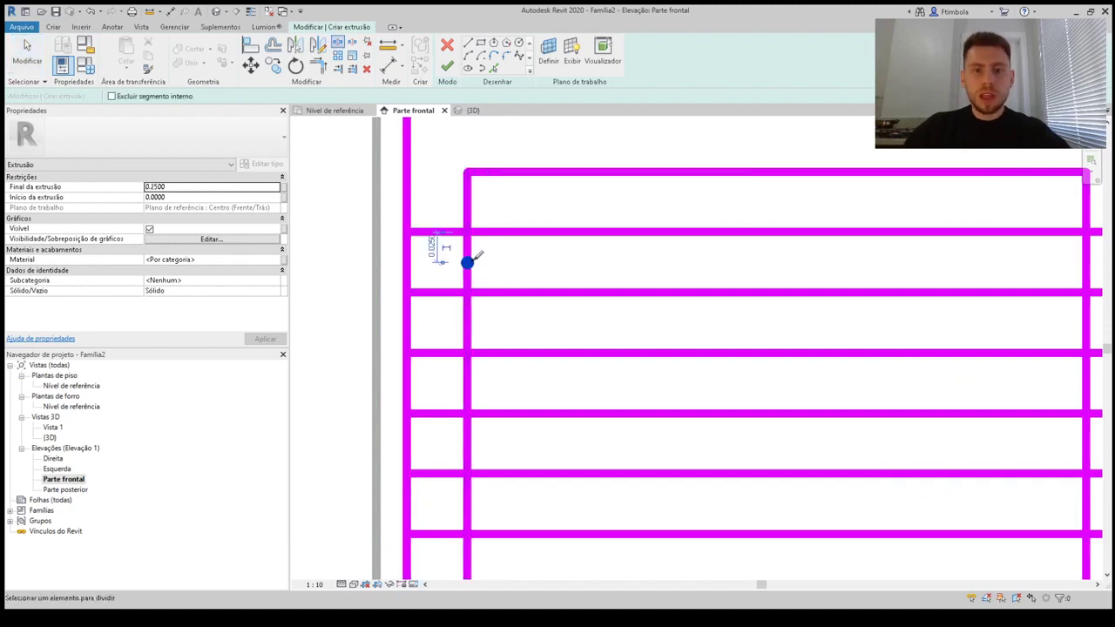
scroll(467, 261, "down", 3)
left_click(824, 265)
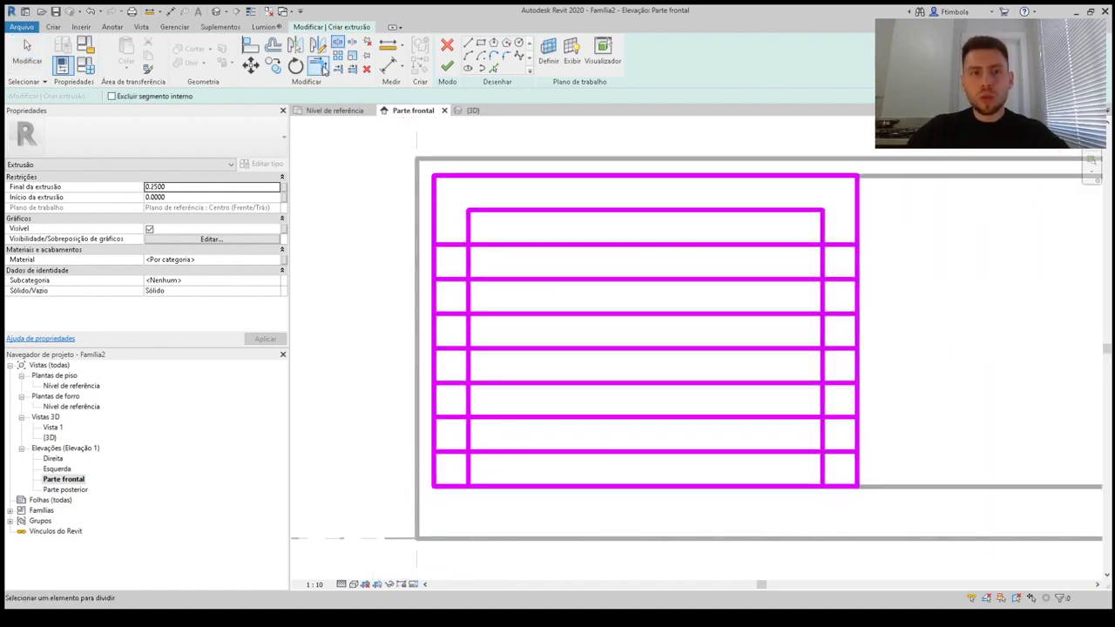
left_click(323, 69)
left_click(809, 245)
left_click(824, 235)
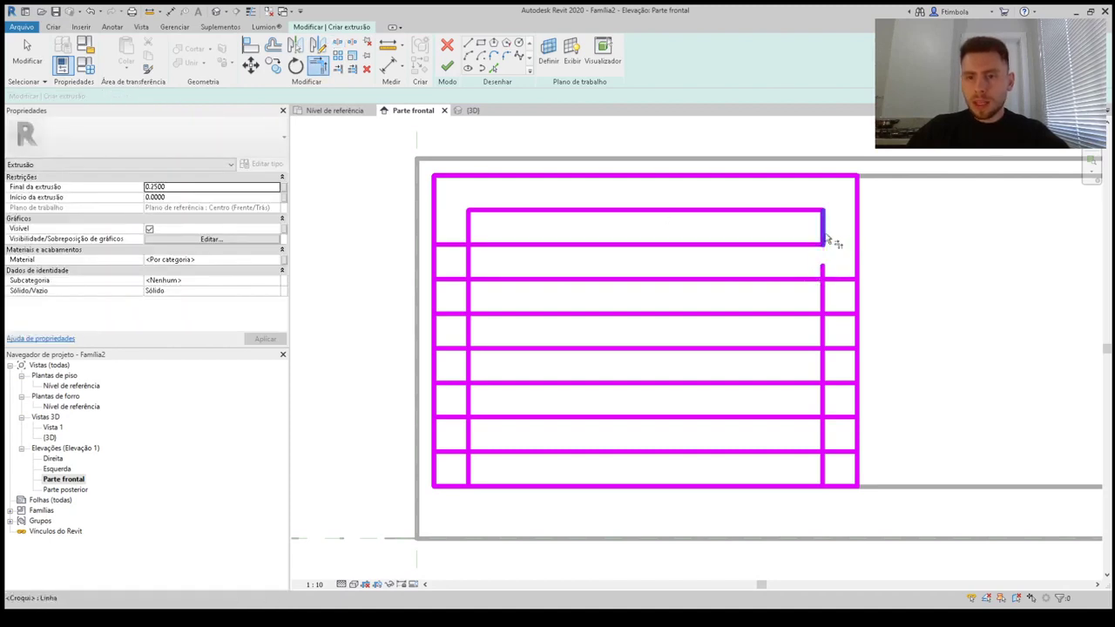
left_click(501, 246)
left_click(470, 233)
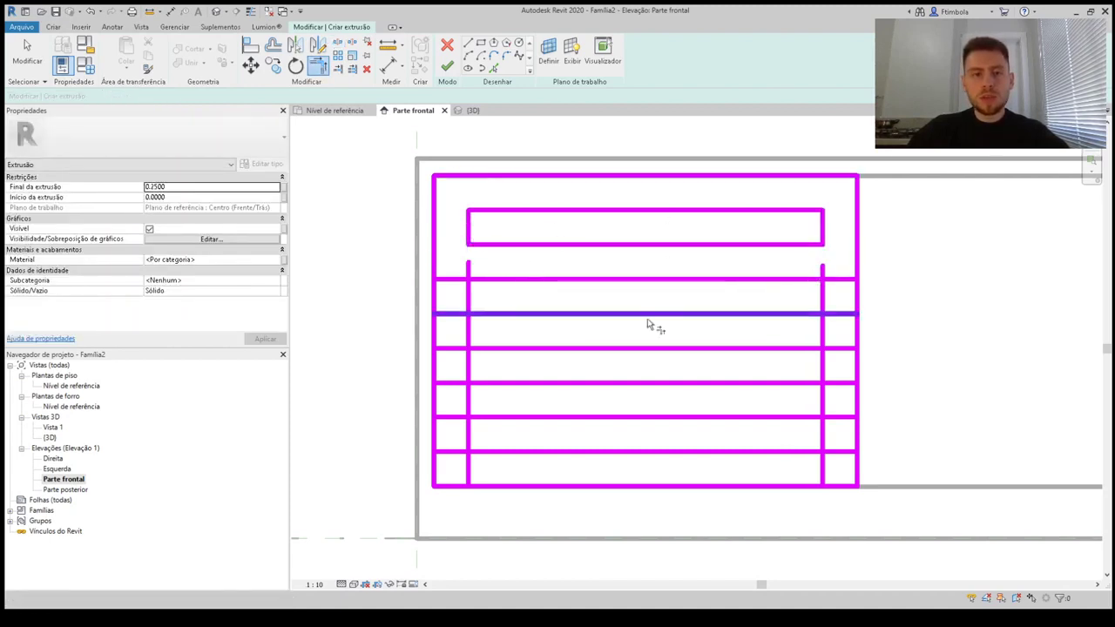
Delete all the remaining divider and vertical lines below the first slot, keeping the compartment's outer rectangle
key("Escape")
key("Escape")
left_click_drag(839, 469, 445, 267)
key("Delete")
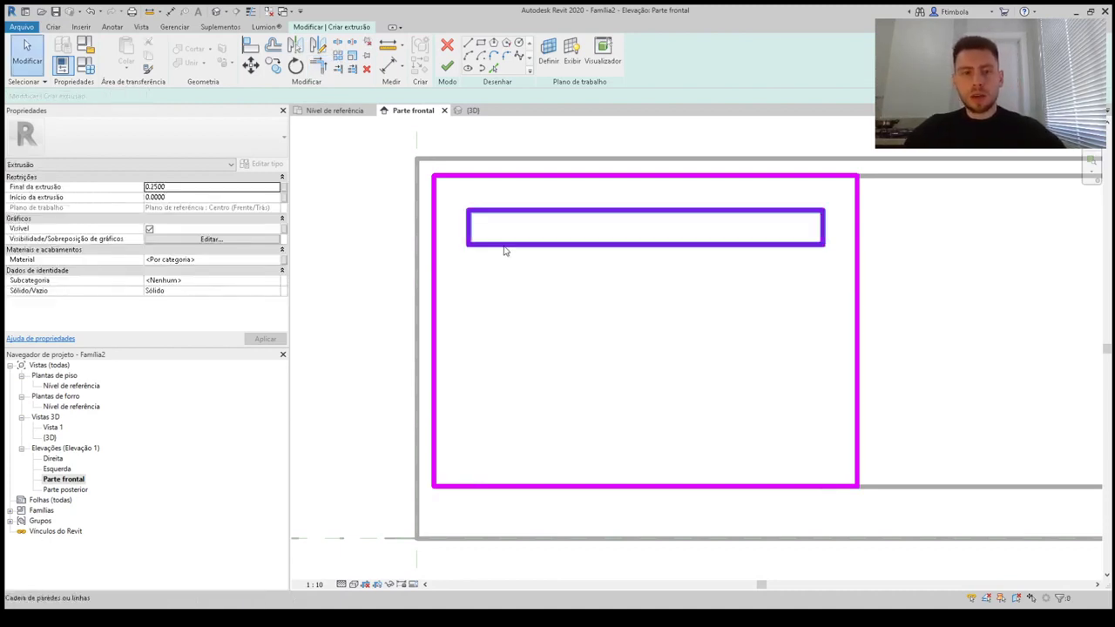
Select the whole slot rectangle and copy it straight down inside the compartment to form the second slot
left_click(504, 251)
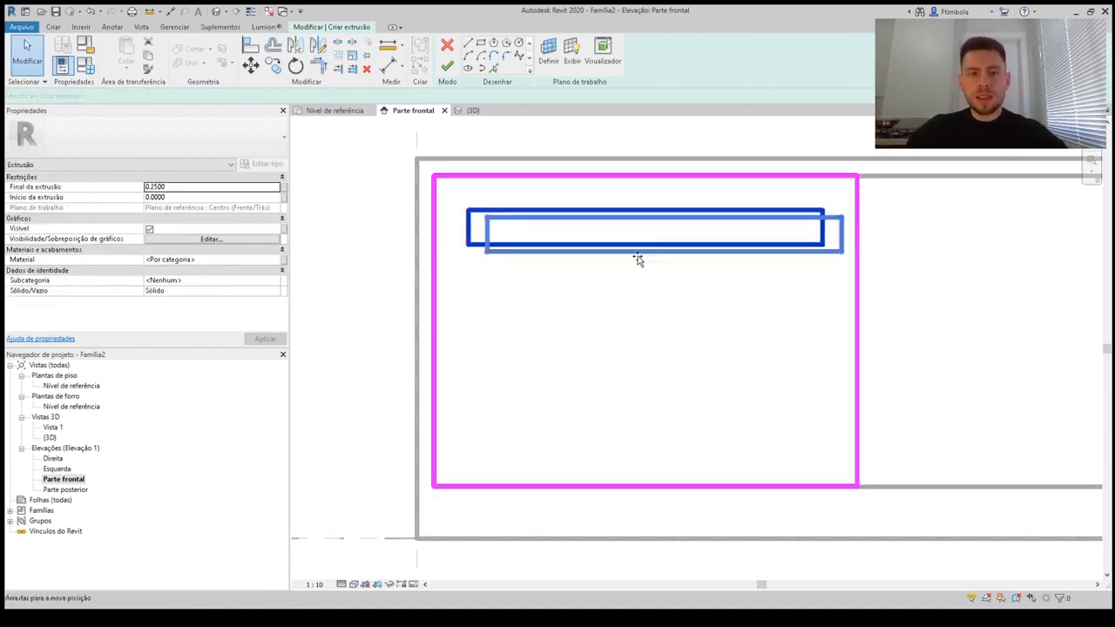
left_click(541, 296)
left_click(526, 251)
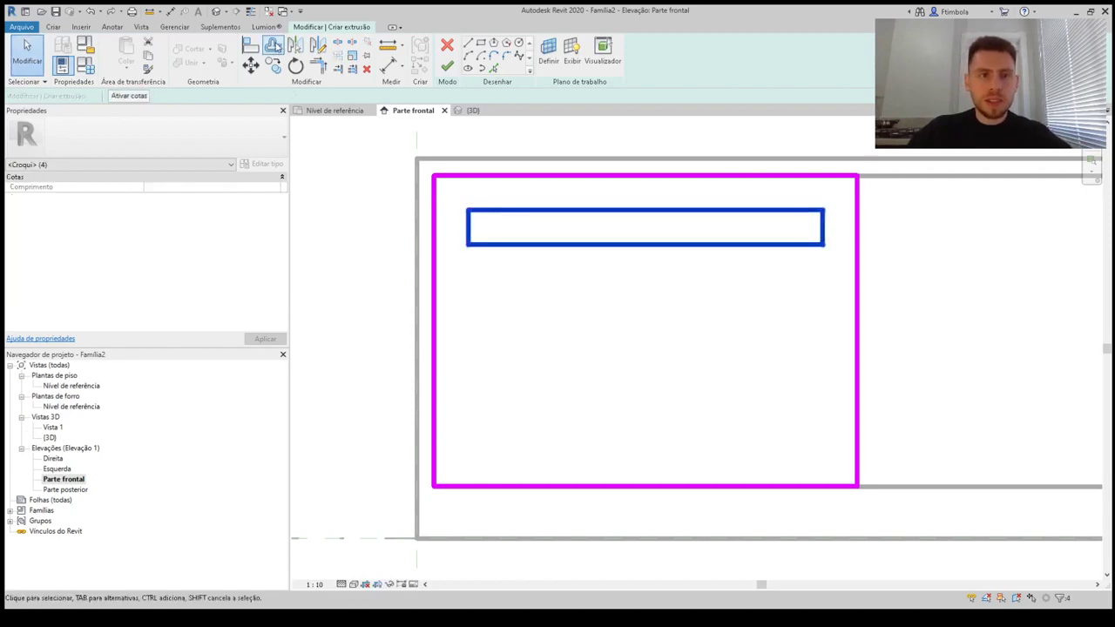
left_click(275, 67)
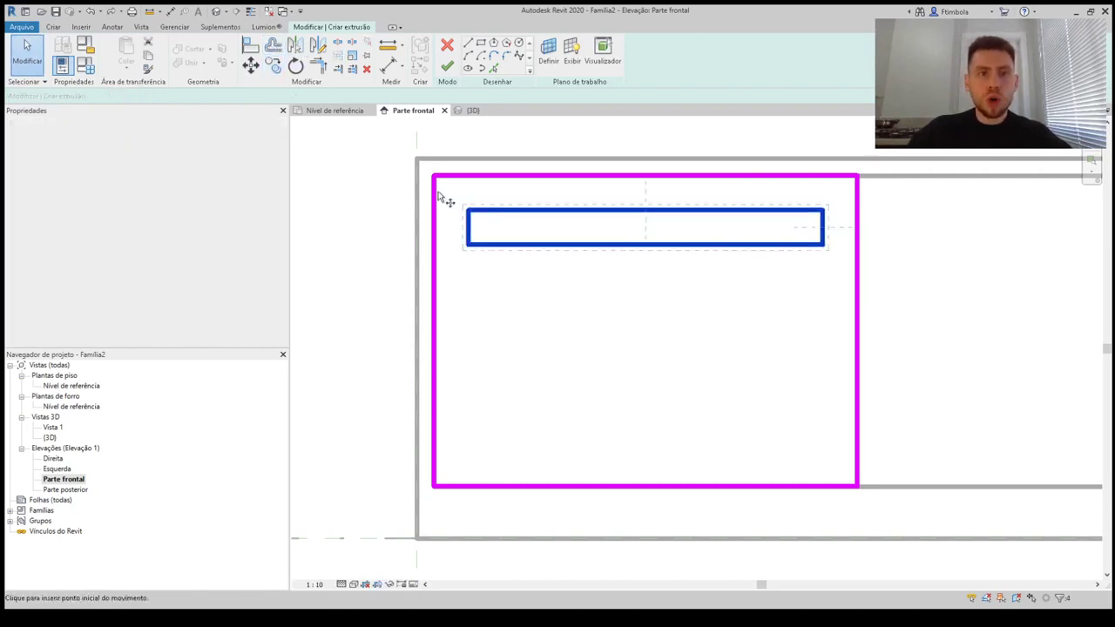
left_click(470, 228)
left_click(472, 279)
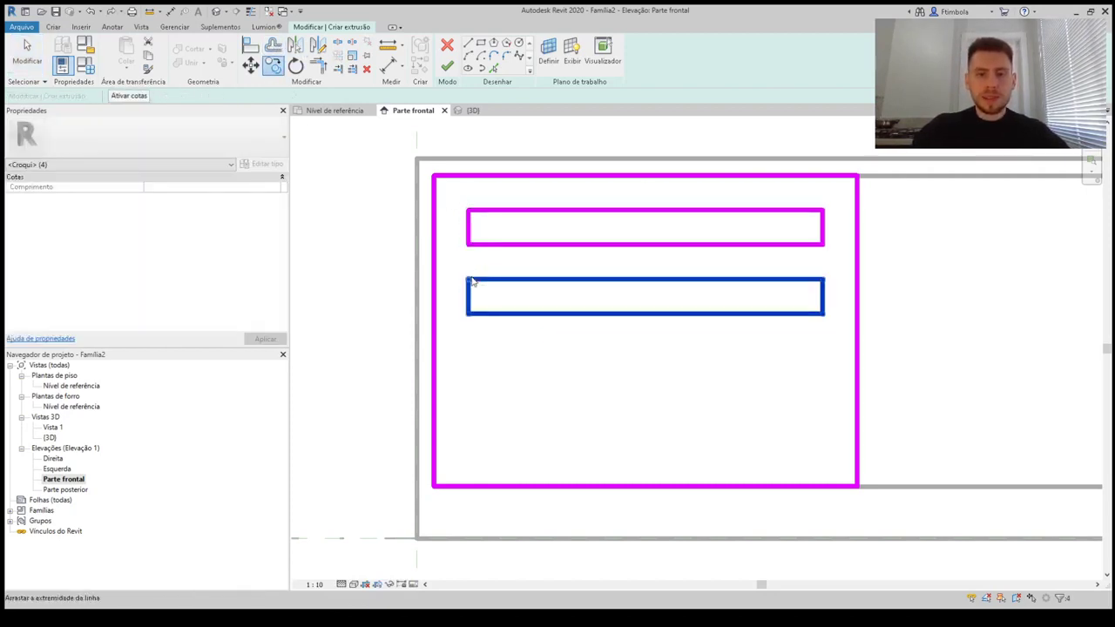
Add the third and fourth slots by copying the lowest slot rectangle downward 0.1 m each time
scroll(473, 287, "down", 2)
left_click(471, 299)
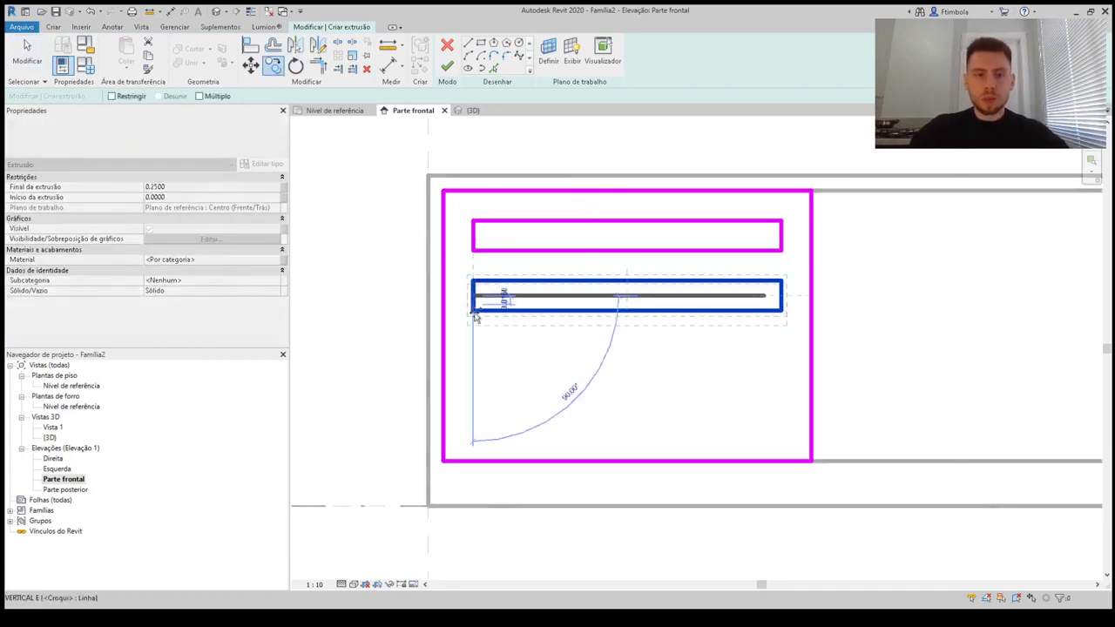
key("Return")
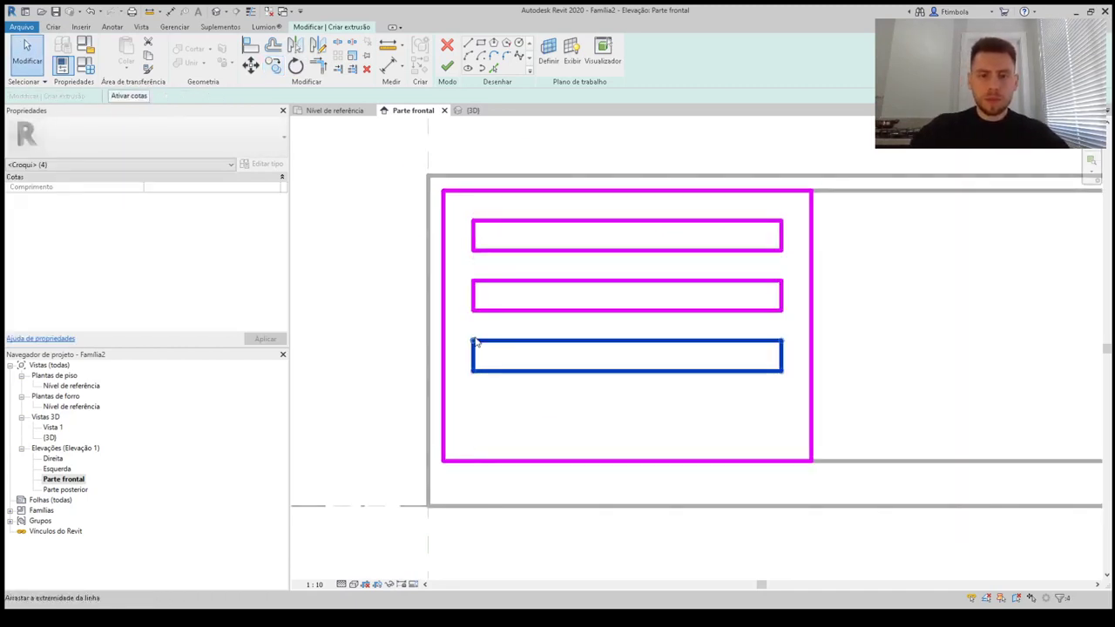
key("c")
key("o")
left_click(473, 355)
type(".1")
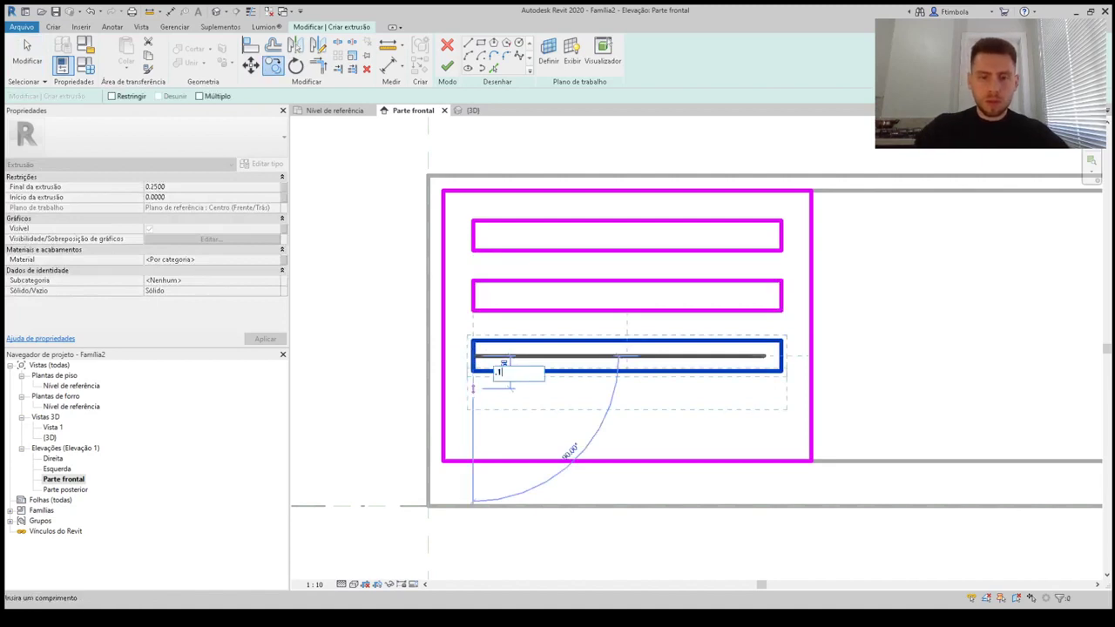
key("Return")
key("Escape")
Finish the slatted front's extrusion sketch and inspect the new piece in the 3D view
scroll(574, 325, "down", 2)
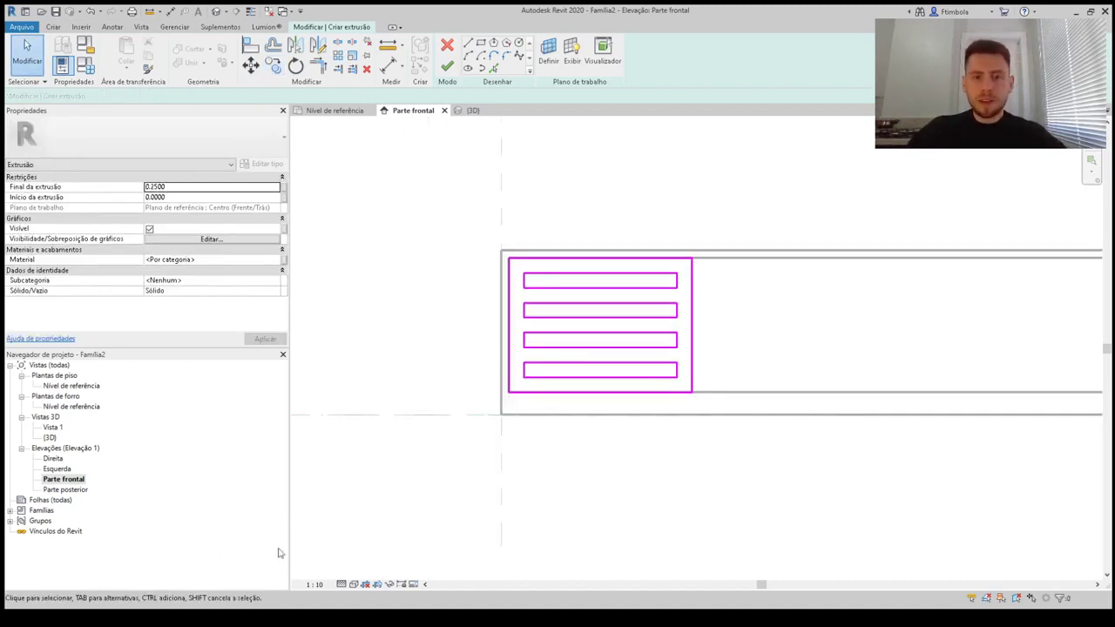
left_click(447, 66)
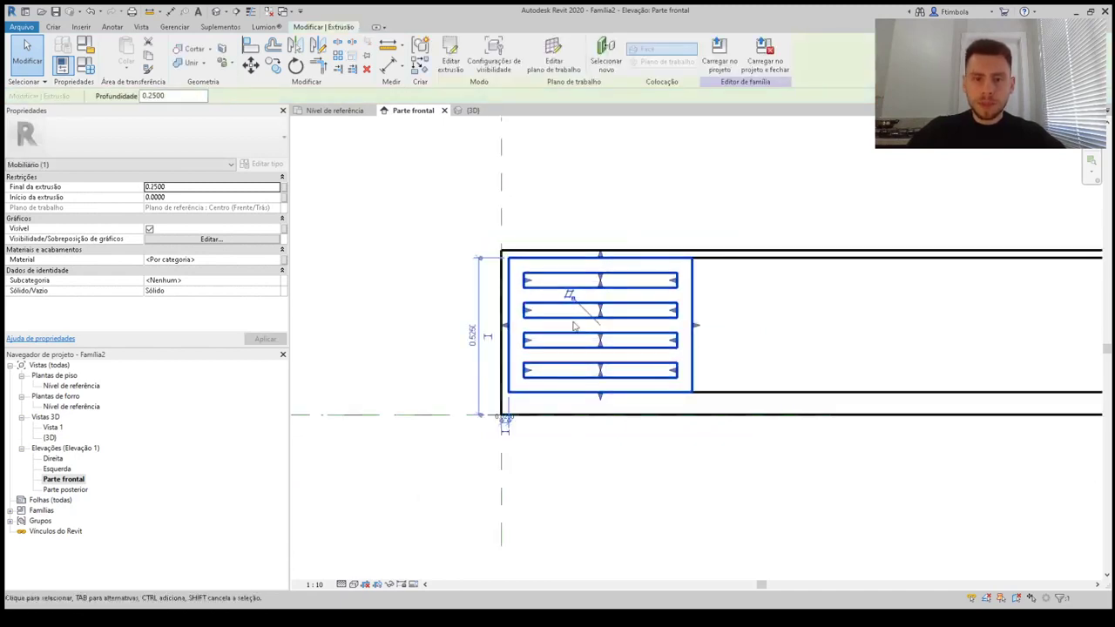
left_click(333, 243)
left_click(471, 110)
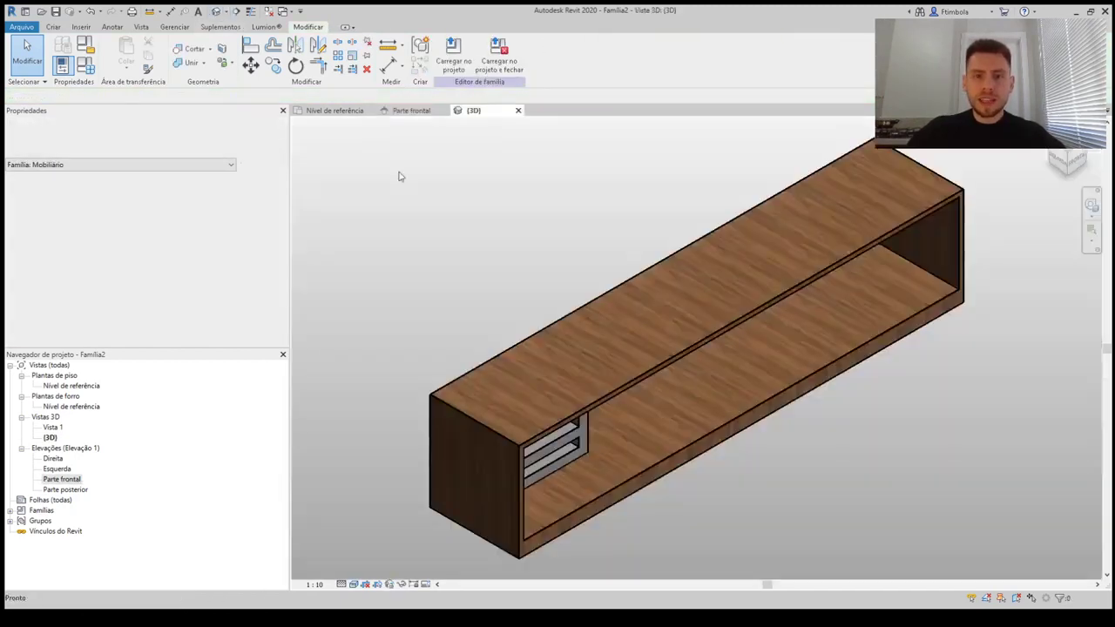
left_click(554, 467)
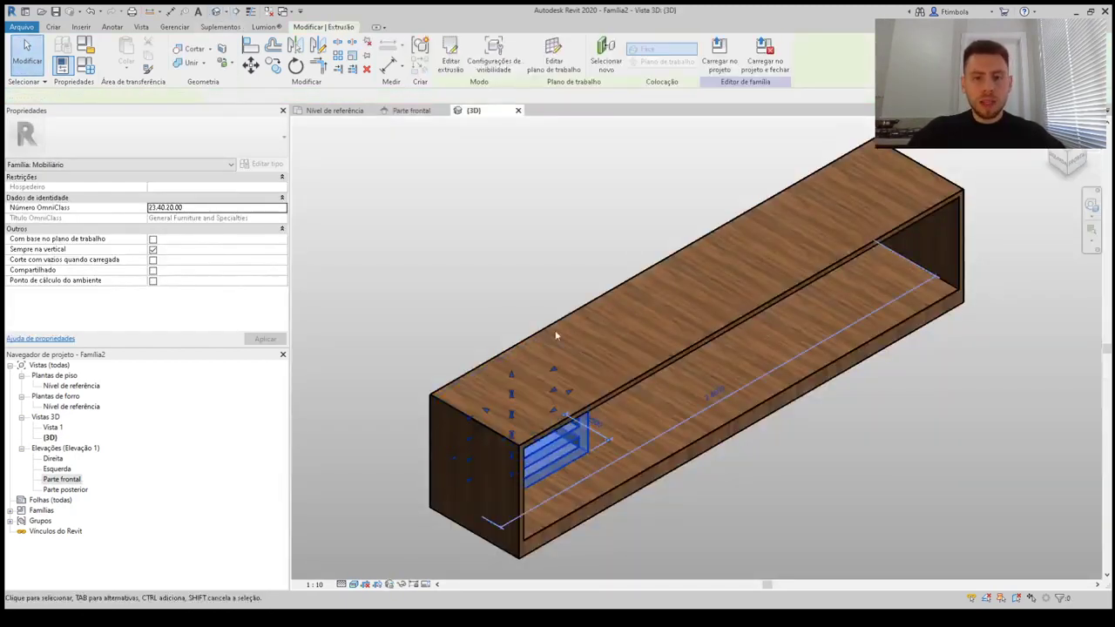
key("Escape")
middle_click_drag(548, 458, 571, 465, "shift")
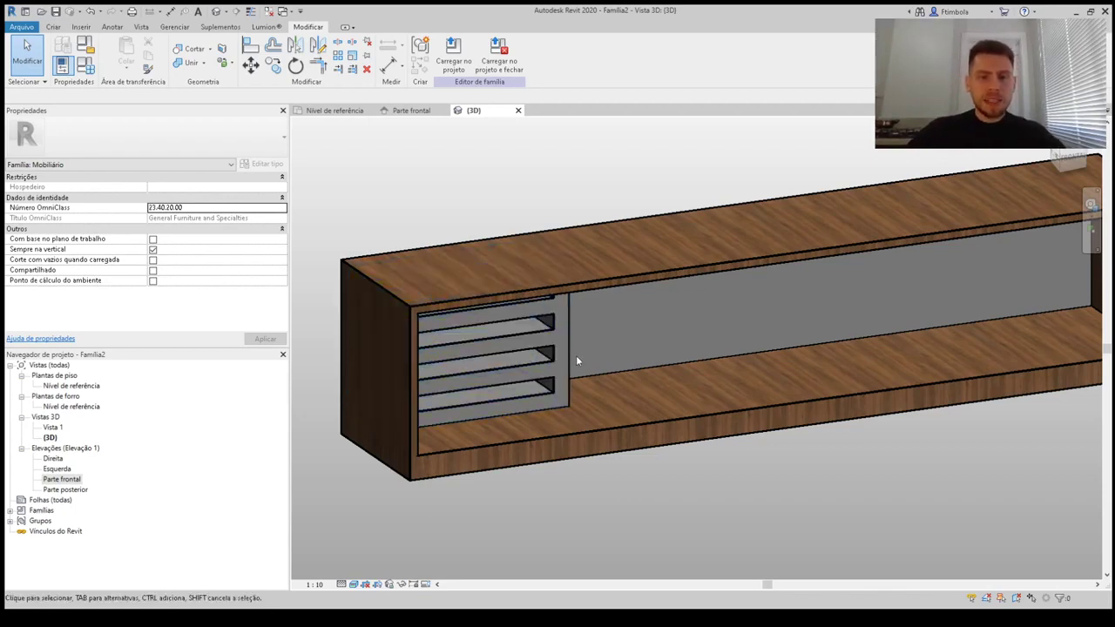
Assign the MDF Masisa Castanho material to the back panel and check it from behind in the 3D view
scroll(576, 356, "up", 3)
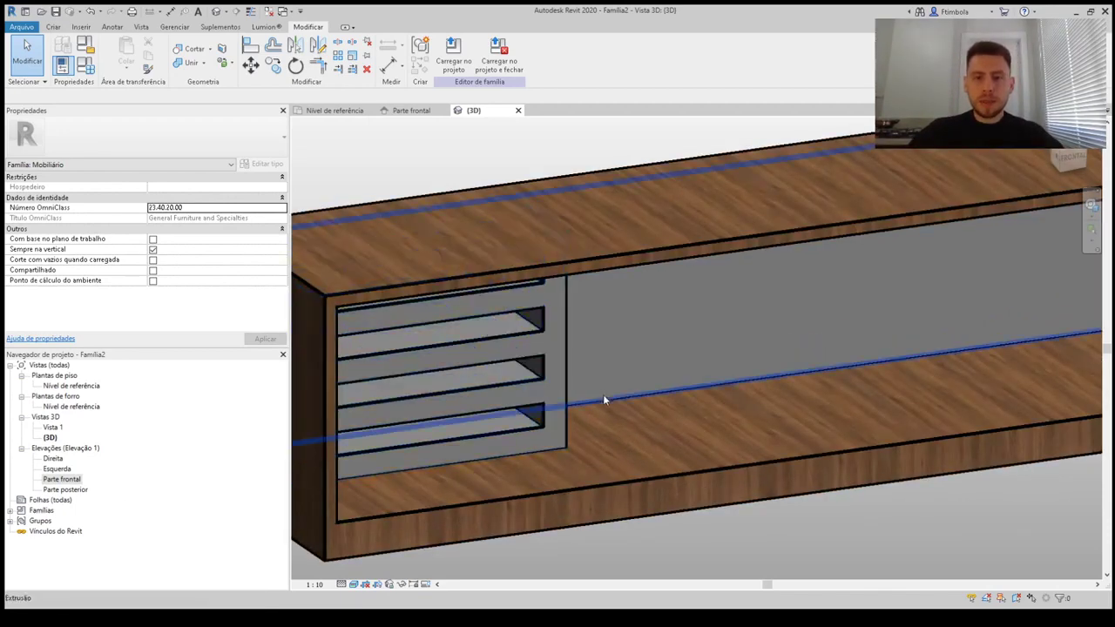
left_click(603, 400)
scroll(604, 400, "down", 4)
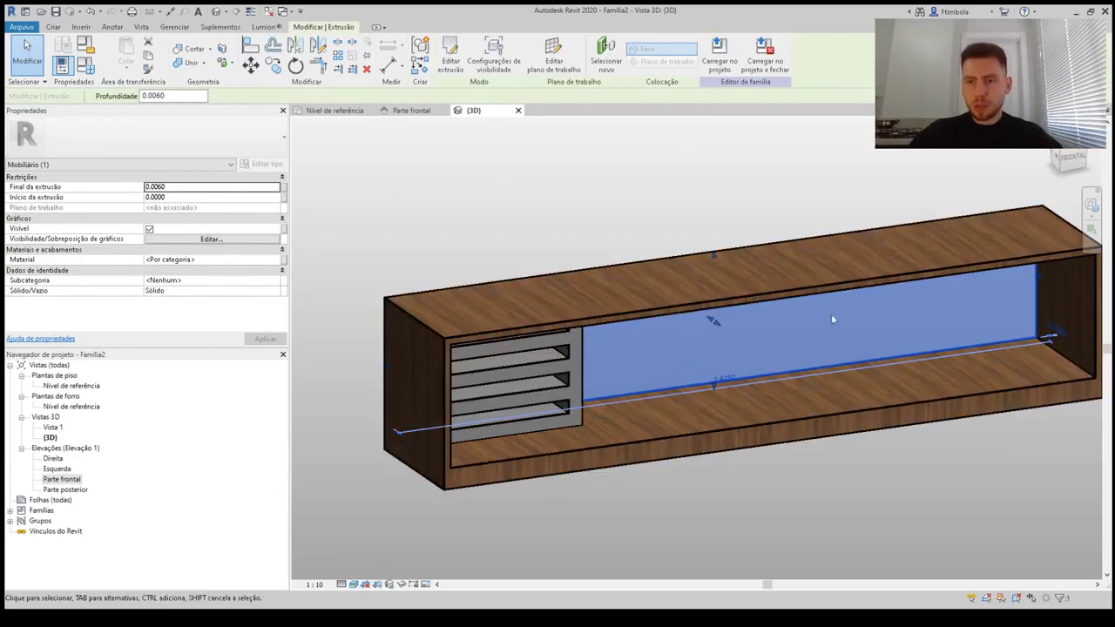
middle_click_drag(688, 375, 778, 315, "shift")
left_click(218, 260)
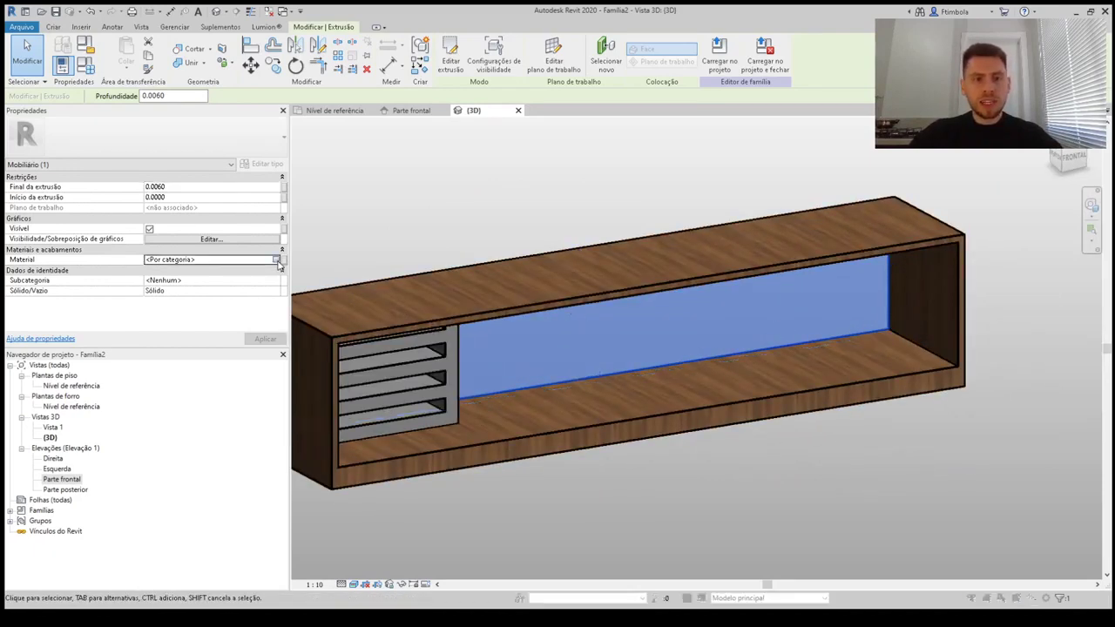
left_click(278, 260)
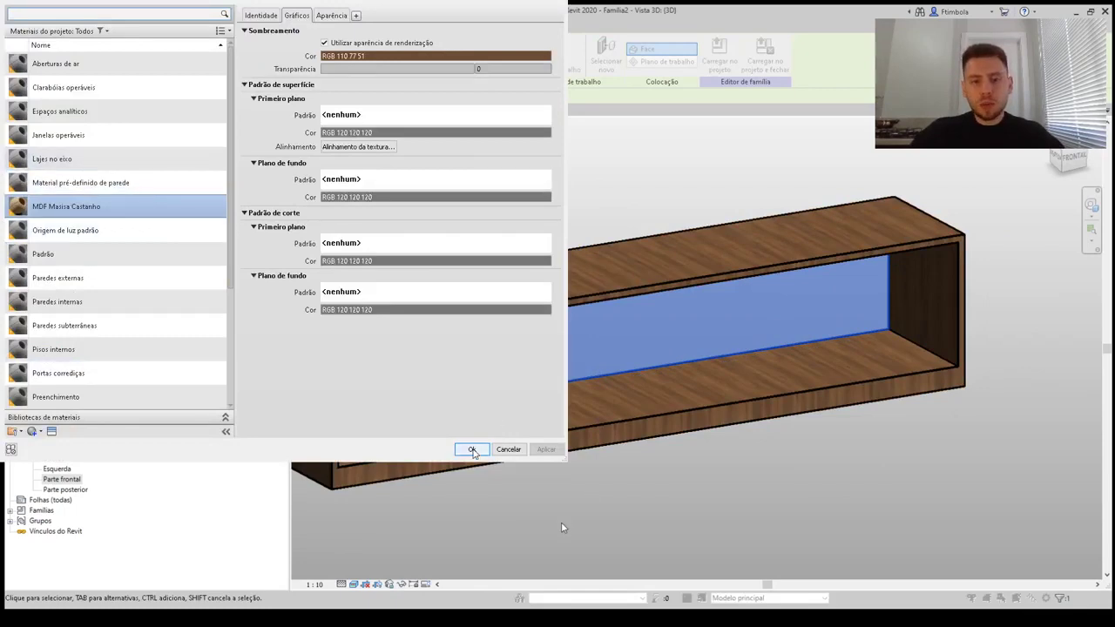
left_click(472, 450)
middle_click_drag(600, 540, 809, 539, "shift")
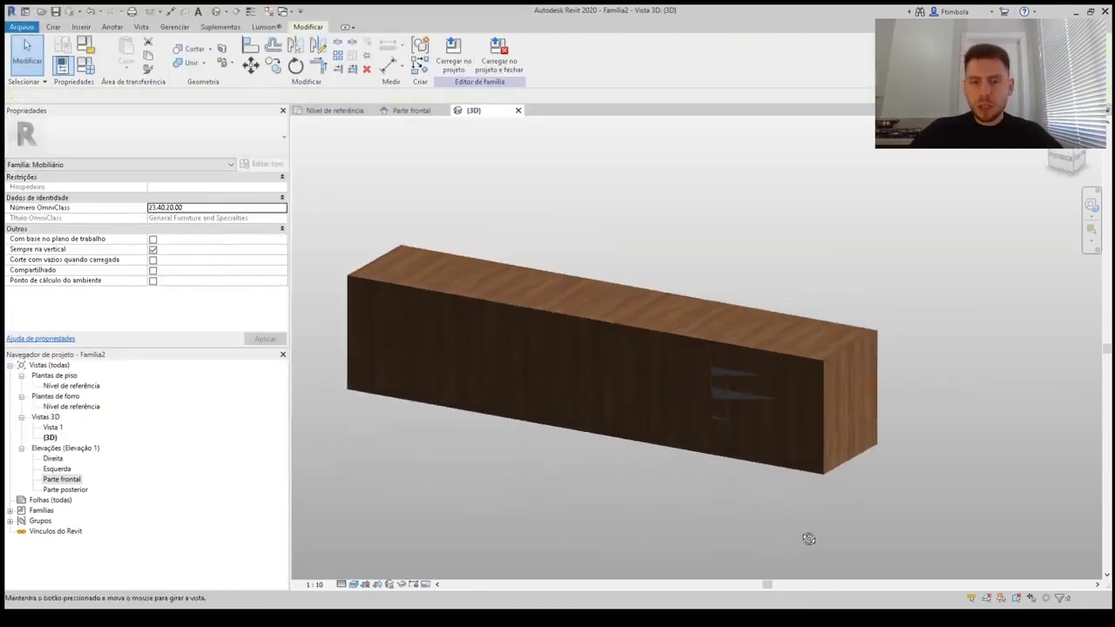
scroll(718, 427, "up", 2)
scroll(643, 253, "down", 1)
middle_click_drag(643, 255, 360, 310, "shift")
middle_click_drag(521, 404, 682, 366)
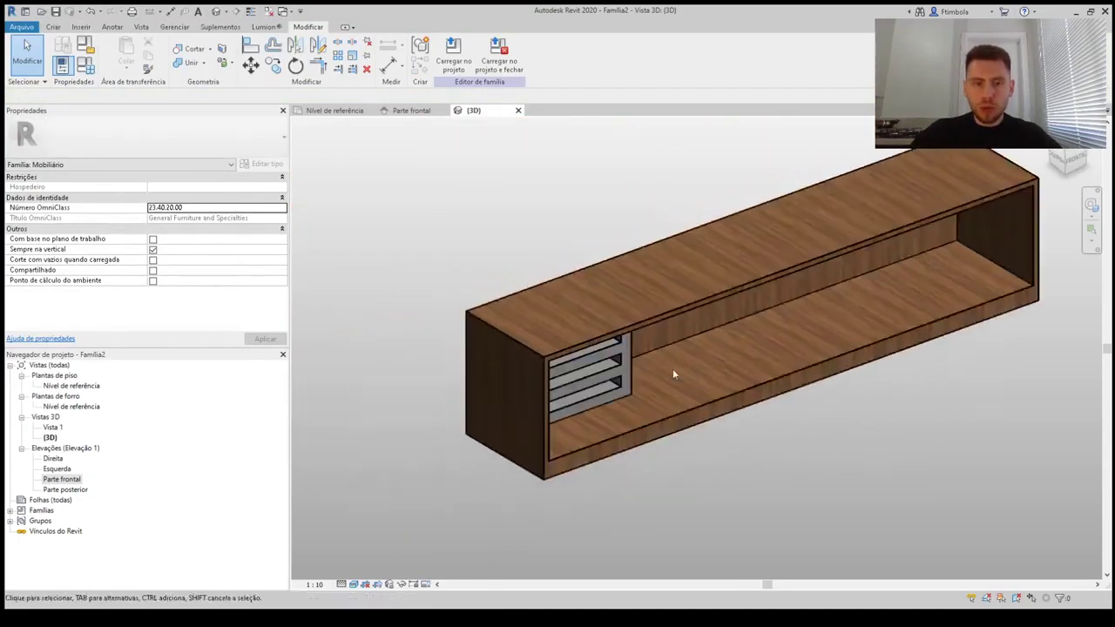
In the left elevation, set the extrusion end of the slatted front to 0.0125 m
left_click(615, 377)
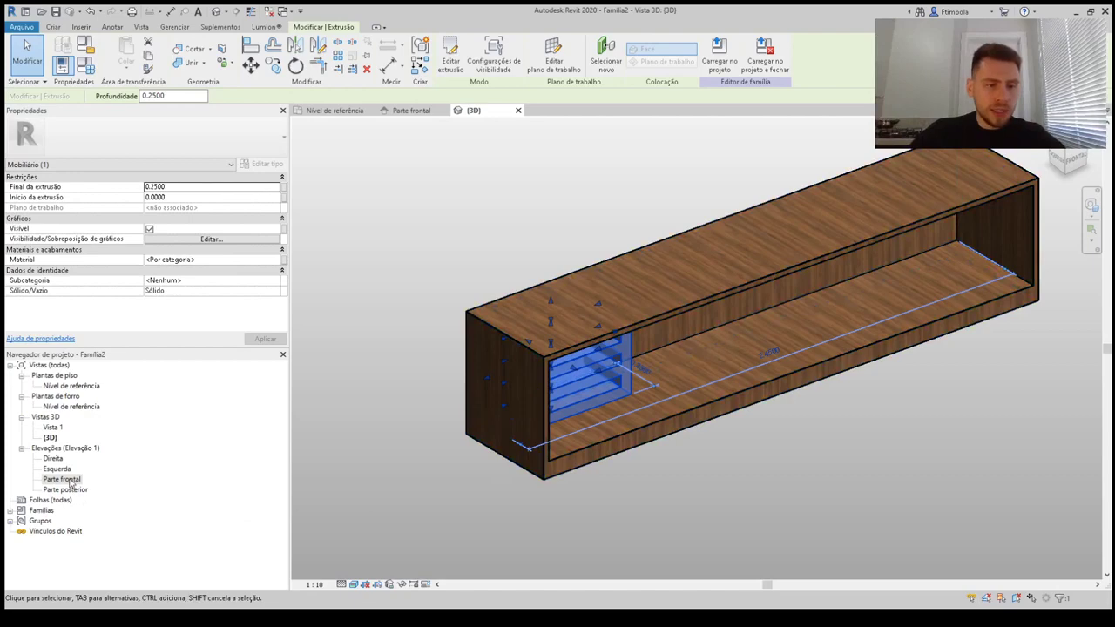
middle_click_drag(418, 402, 391, 403)
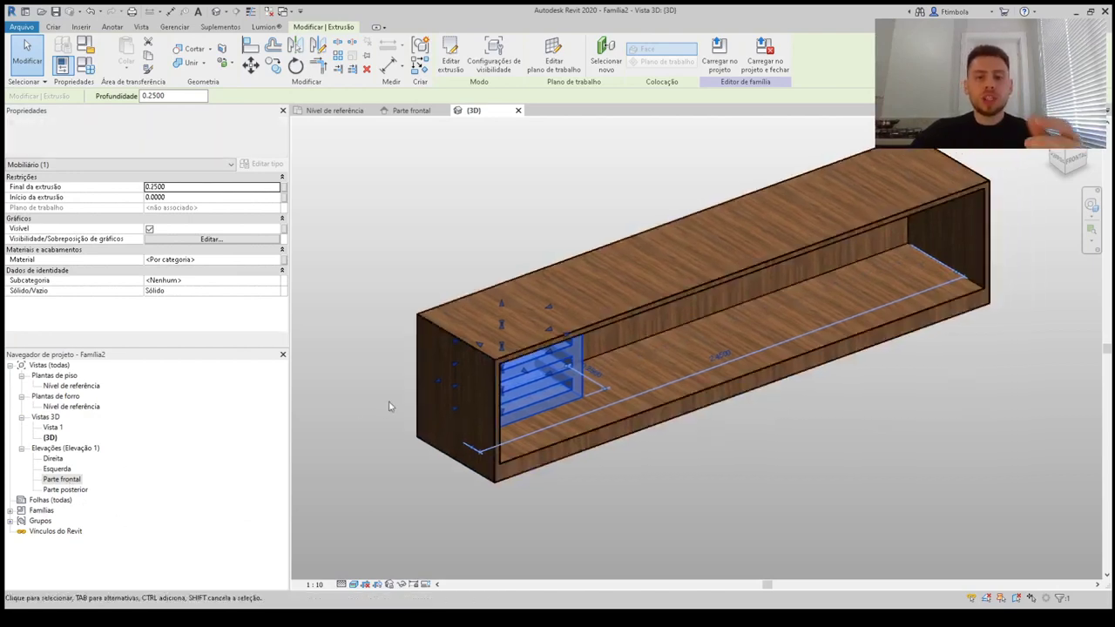
key("Escape")
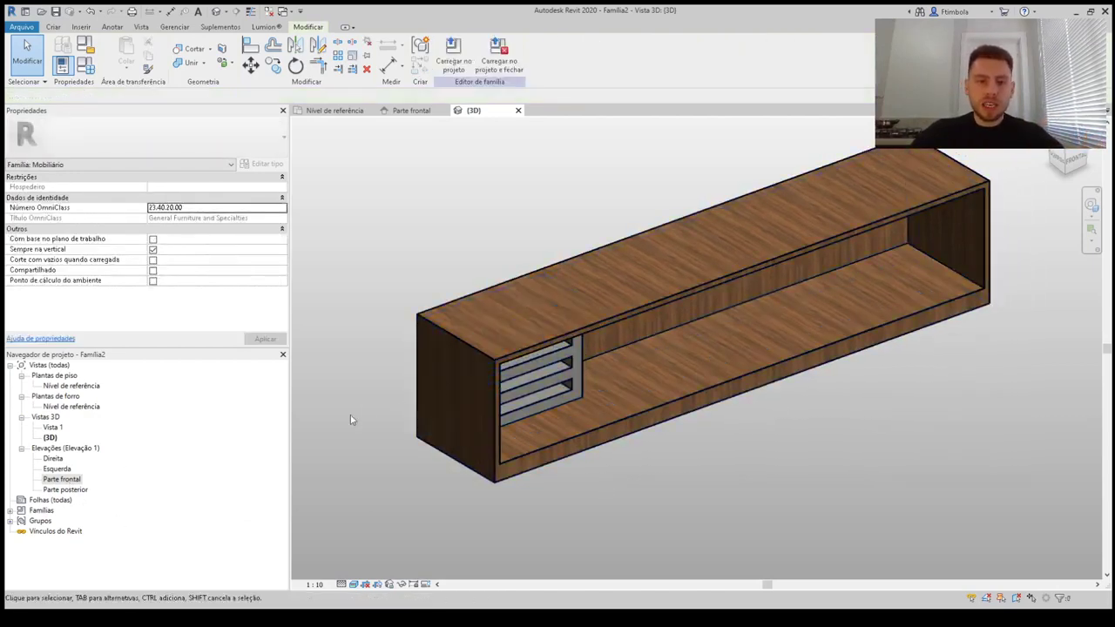
left_click(56, 469)
double_click(55, 471)
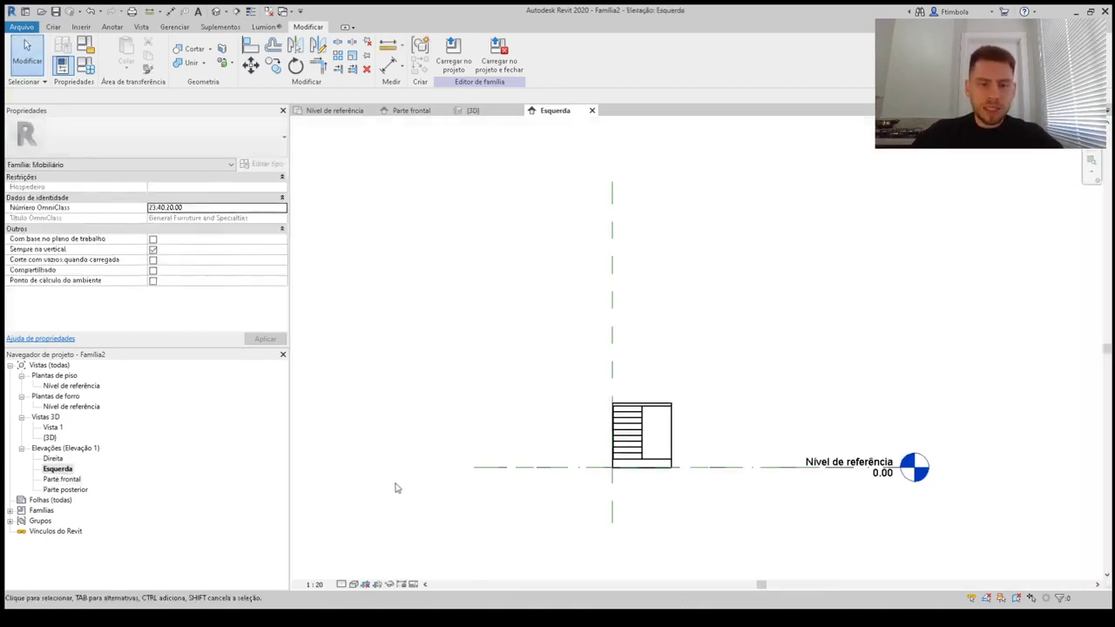
scroll(571, 489, "up", 4)
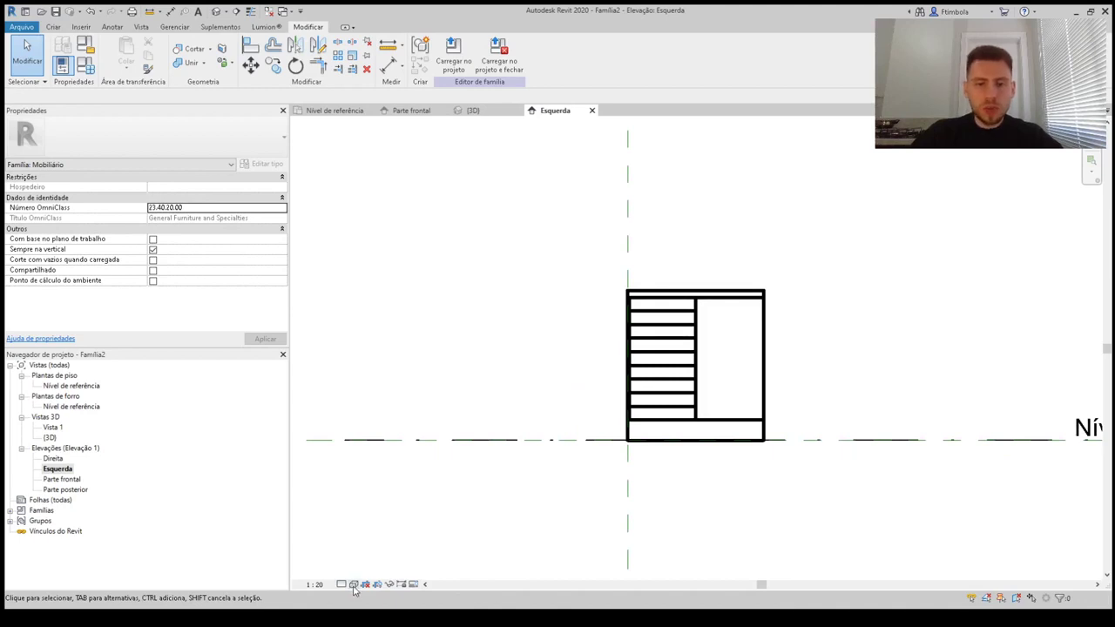
left_click(695, 359)
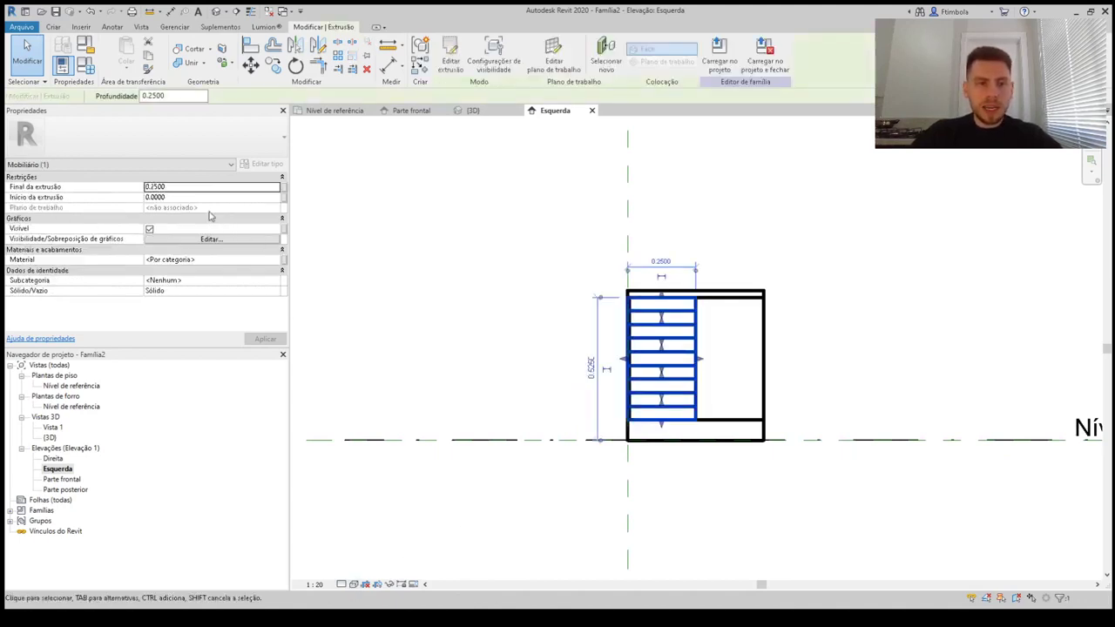
left_click(196, 188)
type(".01")
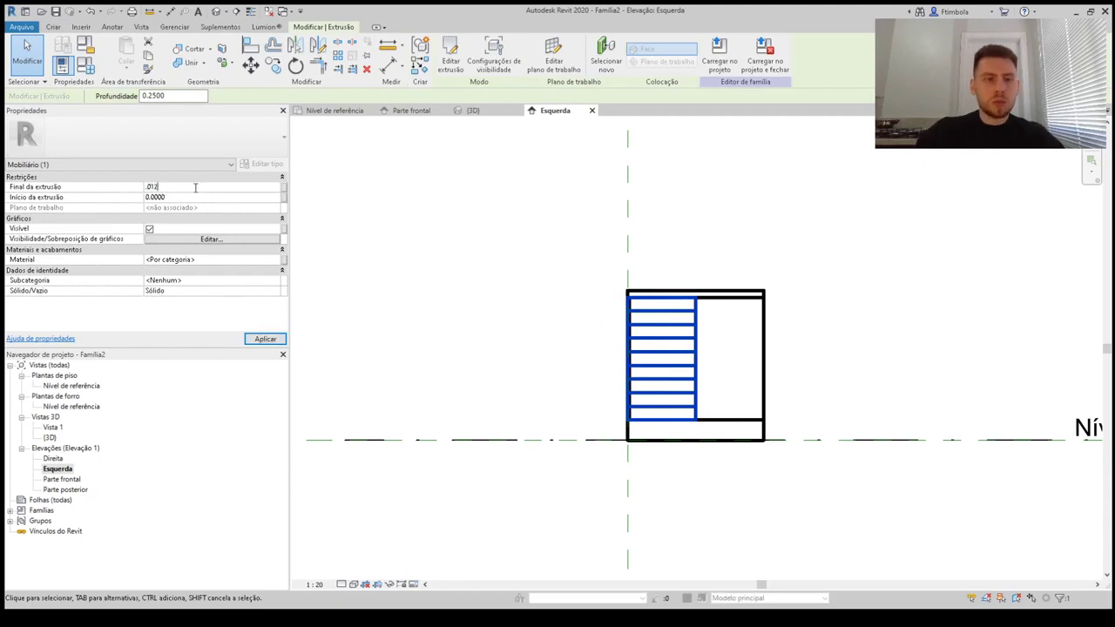
left_click(955, 473)
Move the thin slatted piece from the back to the cabinet's front edge and set the left elevation's scale to 1:1
scroll(694, 357, "up", 2)
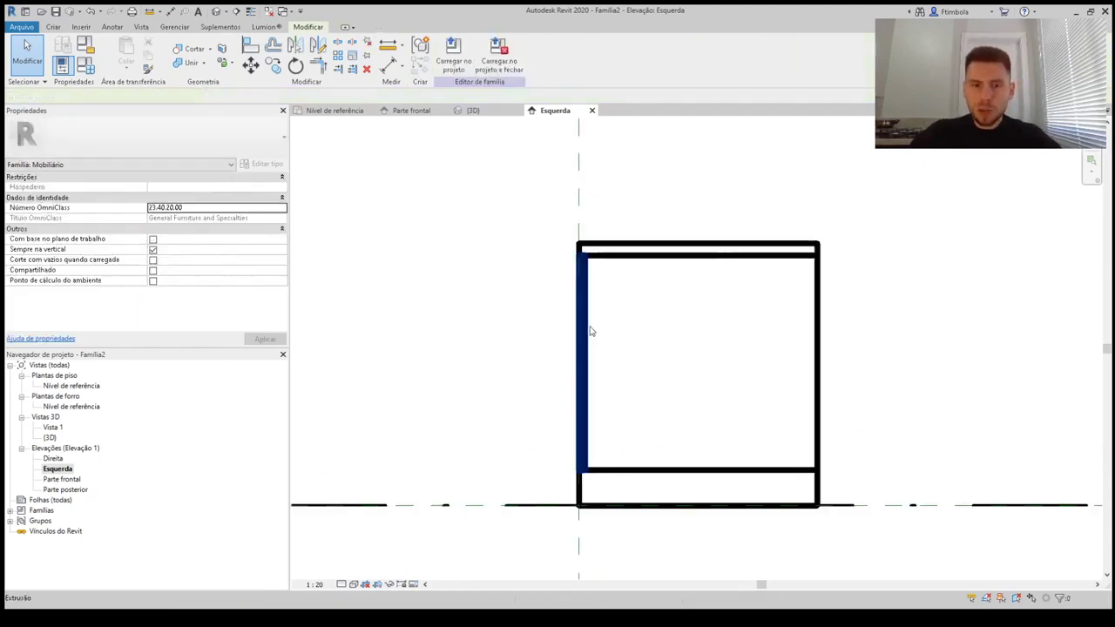
left_click(590, 331)
left_click_drag(598, 266, 817, 254)
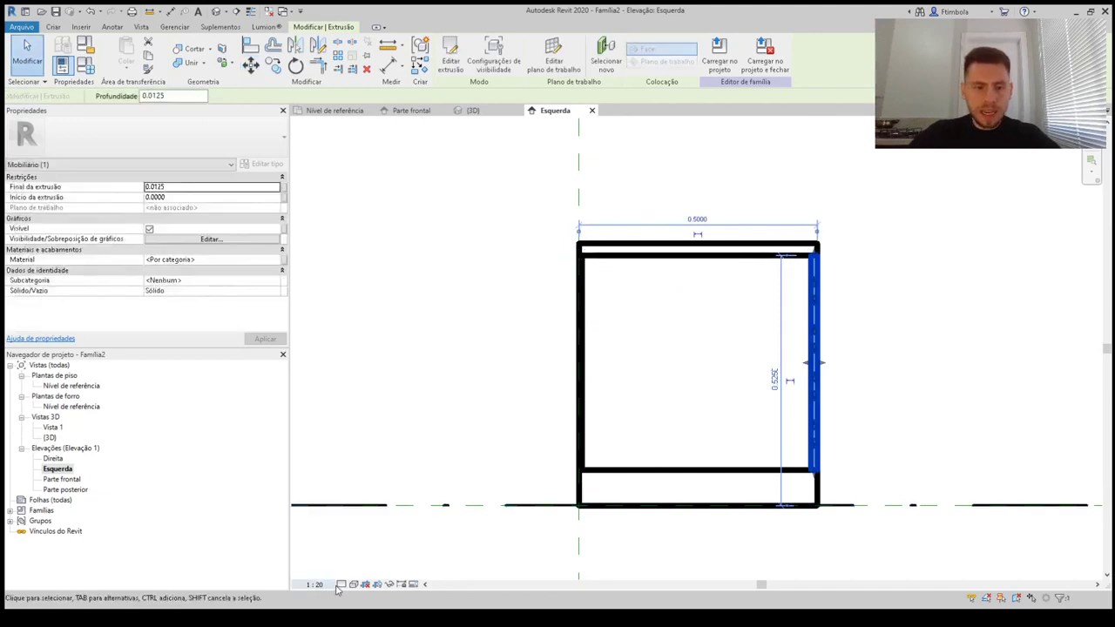
key("Escape")
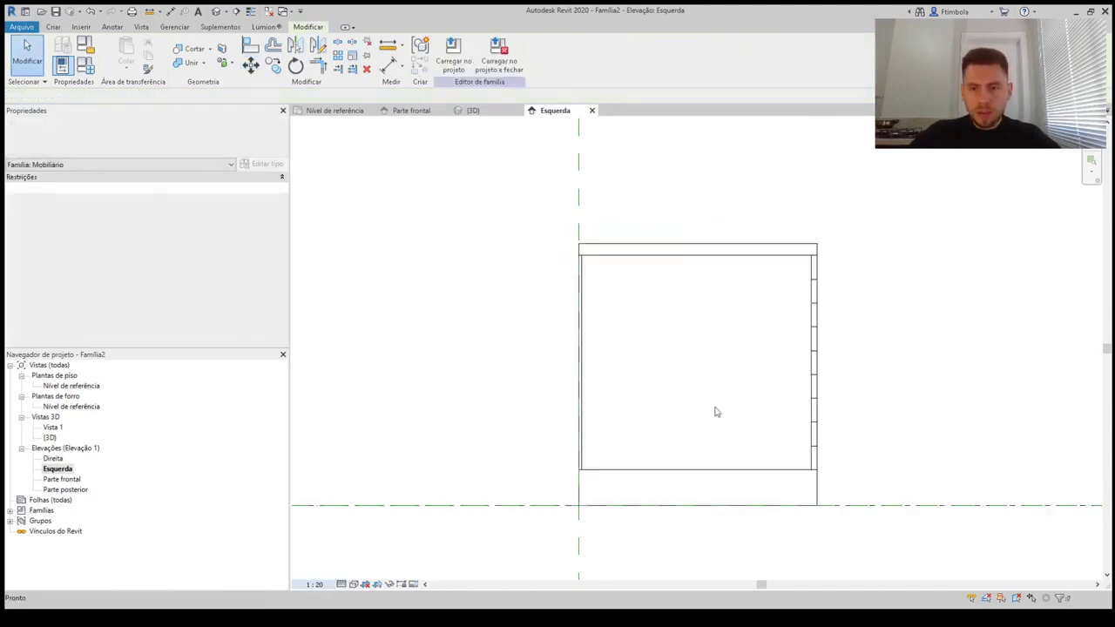
Examine how the slatted piece aligns with the cabinet's front edge, close up in the left elevation and in 3D
scroll(806, 262, "up", 5)
left_click(825, 272)
middle_click_drag(868, 272, 757, 229)
scroll(756, 228, "up", 2)
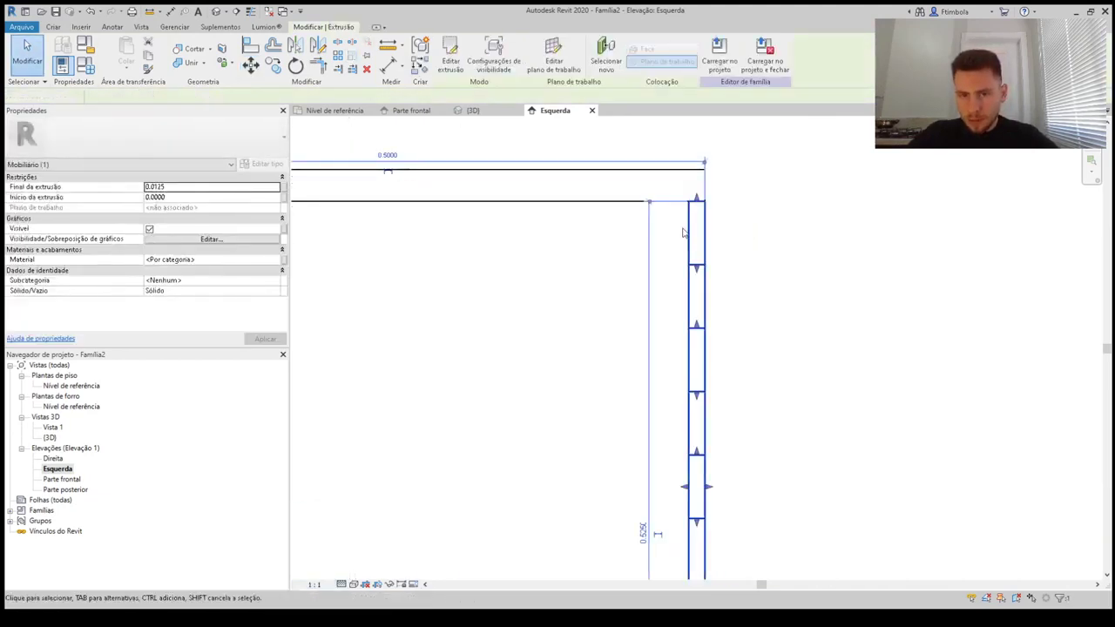
key("Escape")
left_click(471, 110)
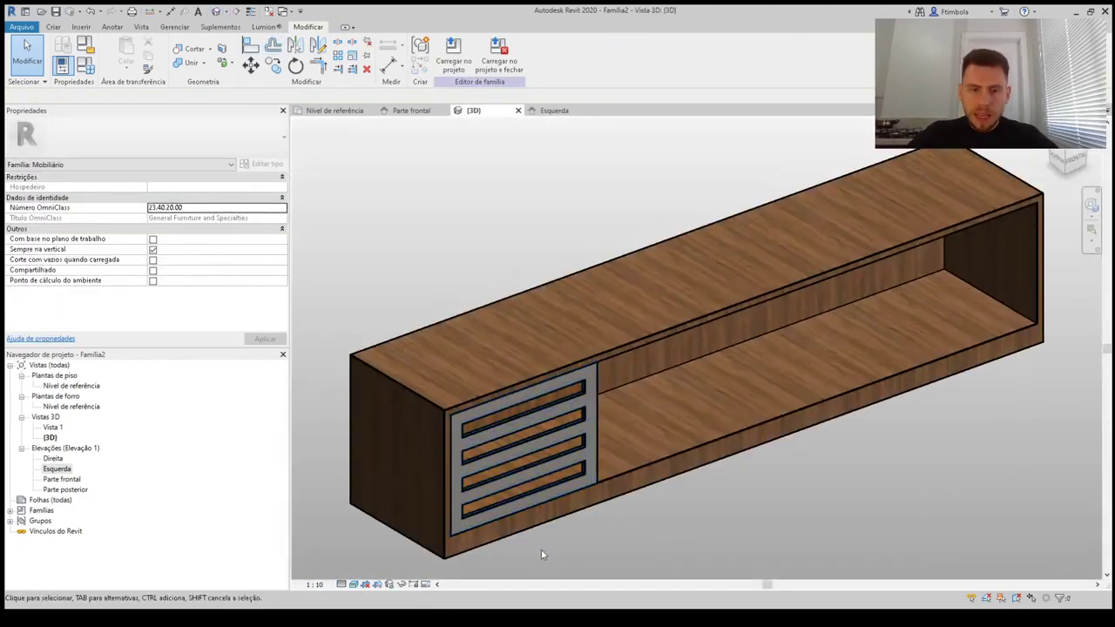
scroll(542, 553, "up", 5)
scroll(700, 511, "down", 2)
scroll(680, 512, "down", 1)
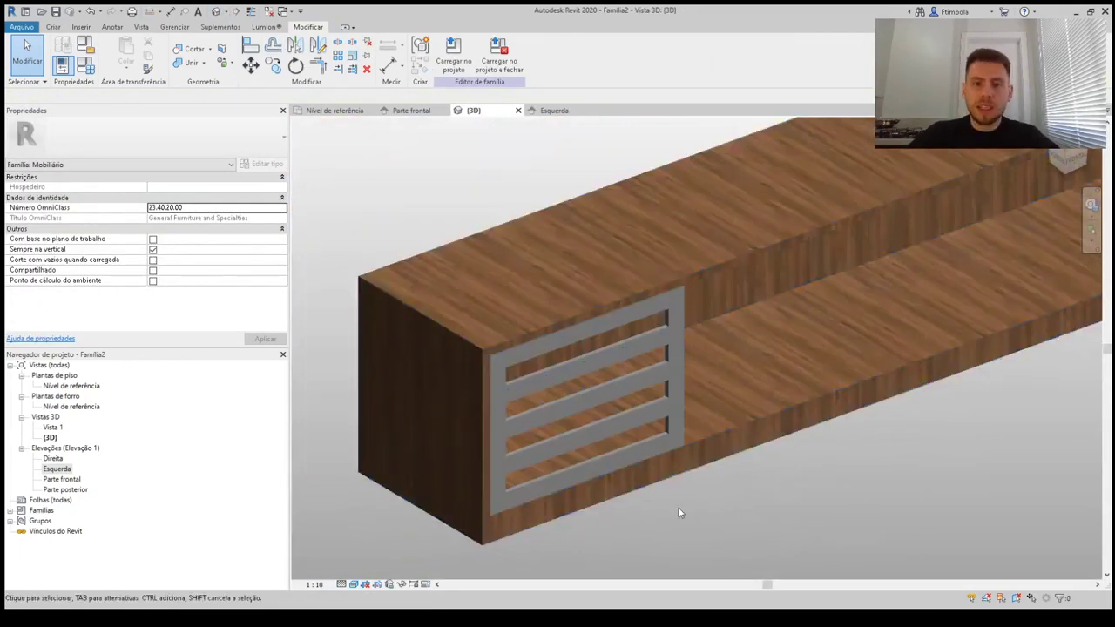
In the left elevation, move the slatted front slightly inward so it is recessed from the cabinet's front edge
double_click(72, 471)
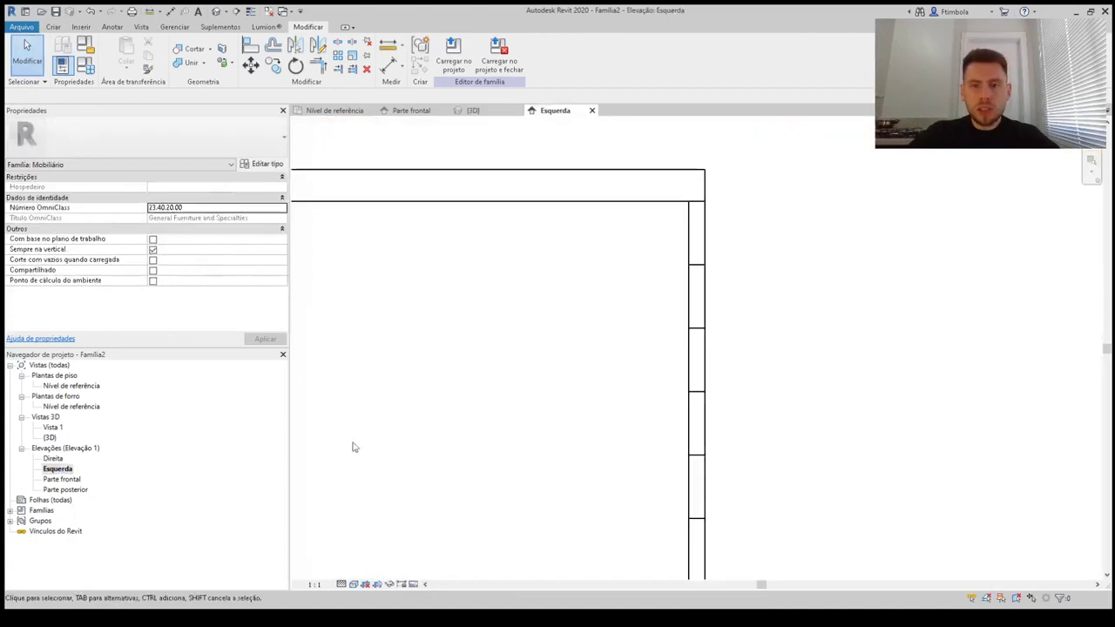
left_click(690, 281)
scroll(650, 268, "down", 2)
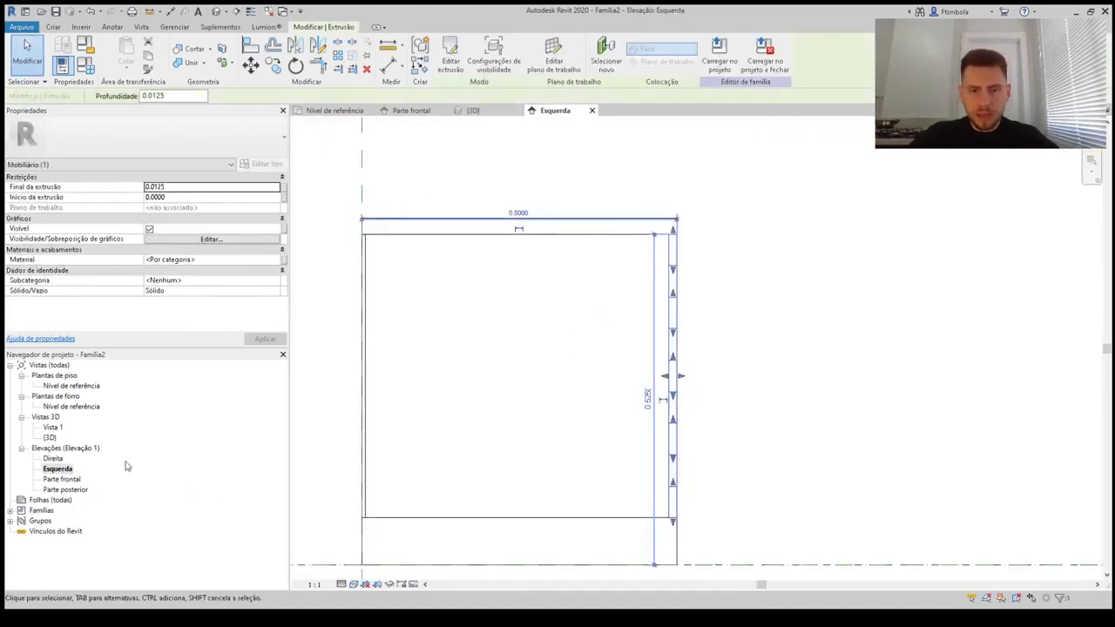
left_click(250, 65)
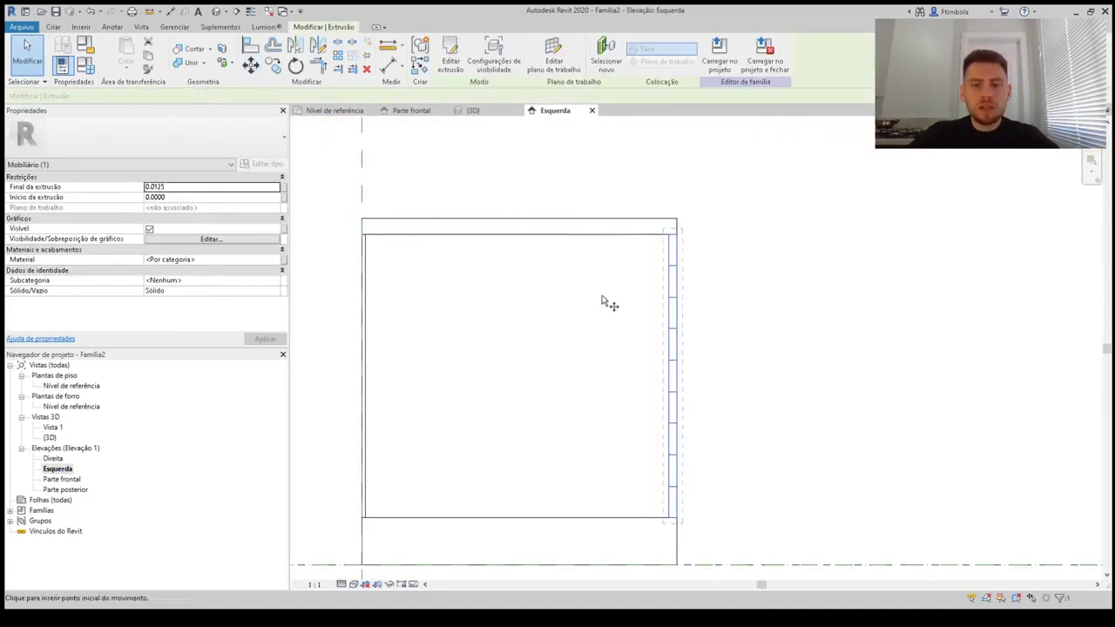
left_click(668, 234)
type(".")
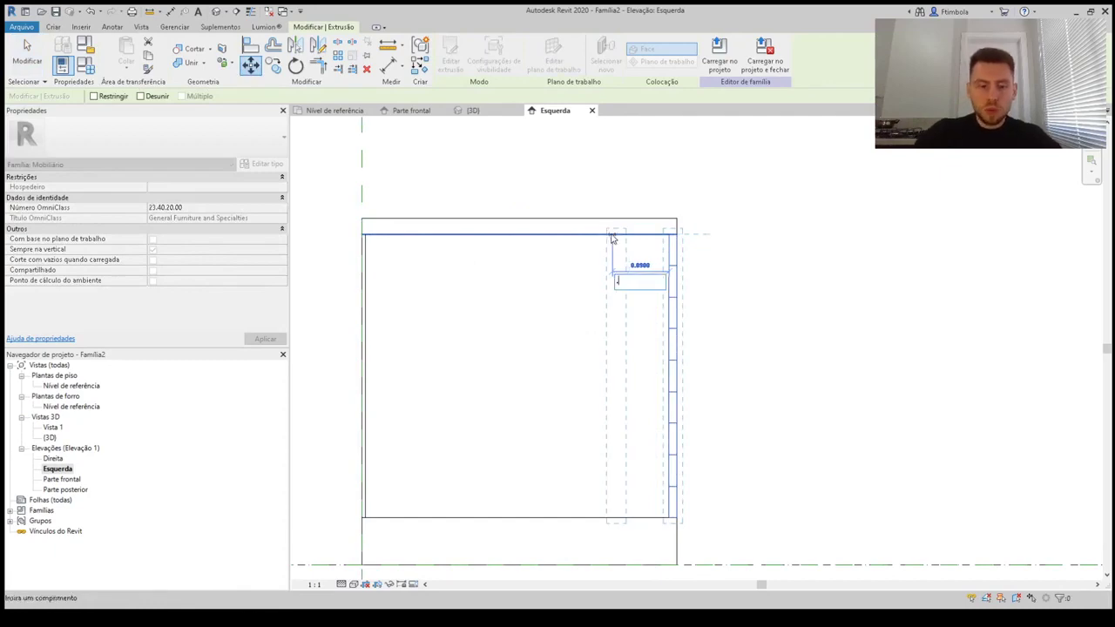
key("Return")
key("Escape")
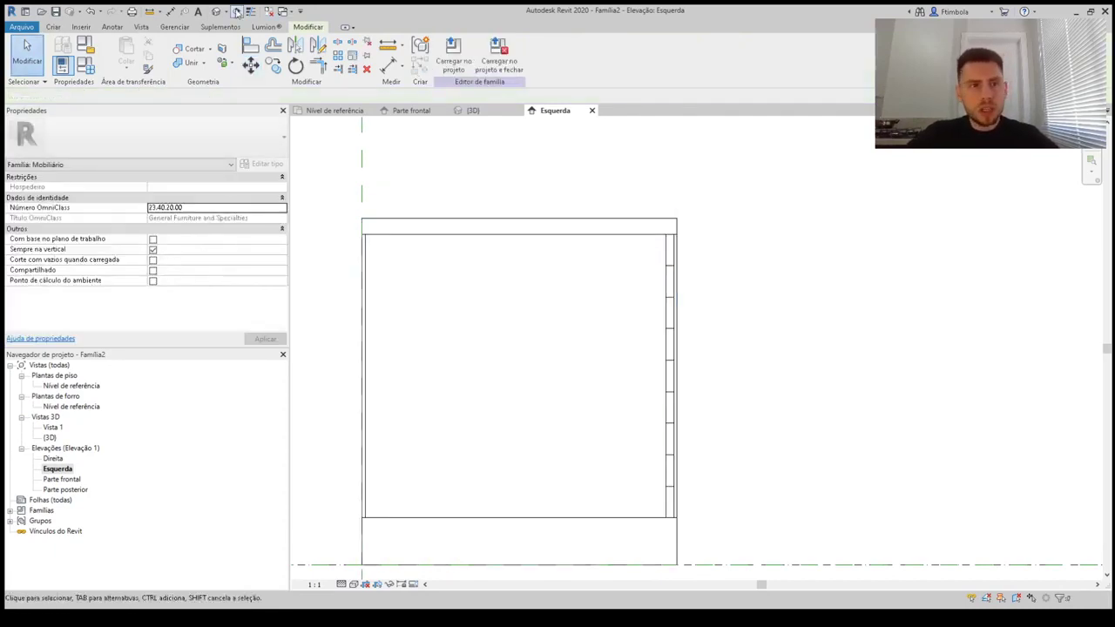
In the 3D view, assign the MDF Masisa Castanho material to the slatted front
left_click(223, 11)
scroll(675, 464, "up", 5)
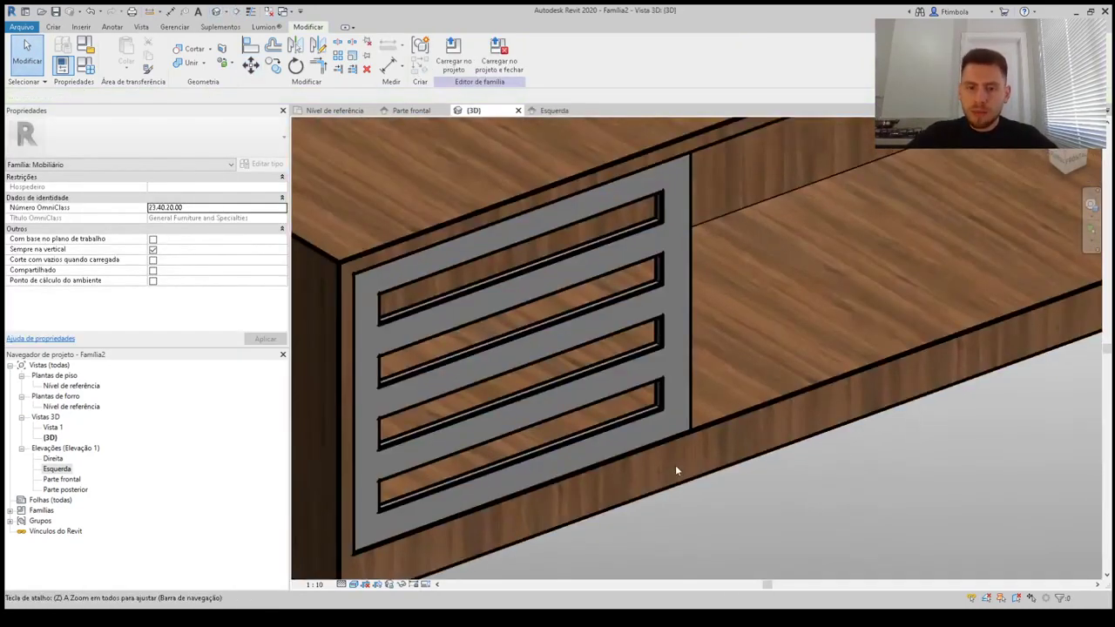
middle_click_drag(675, 464, 737, 442)
scroll(680, 452, "down", 5)
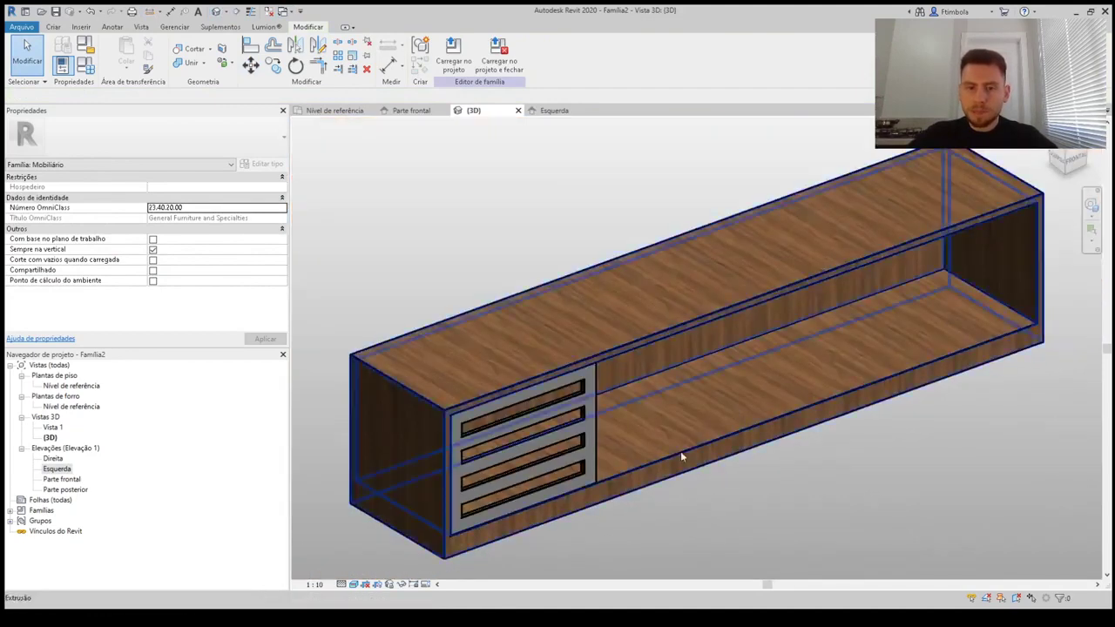
left_click(599, 438)
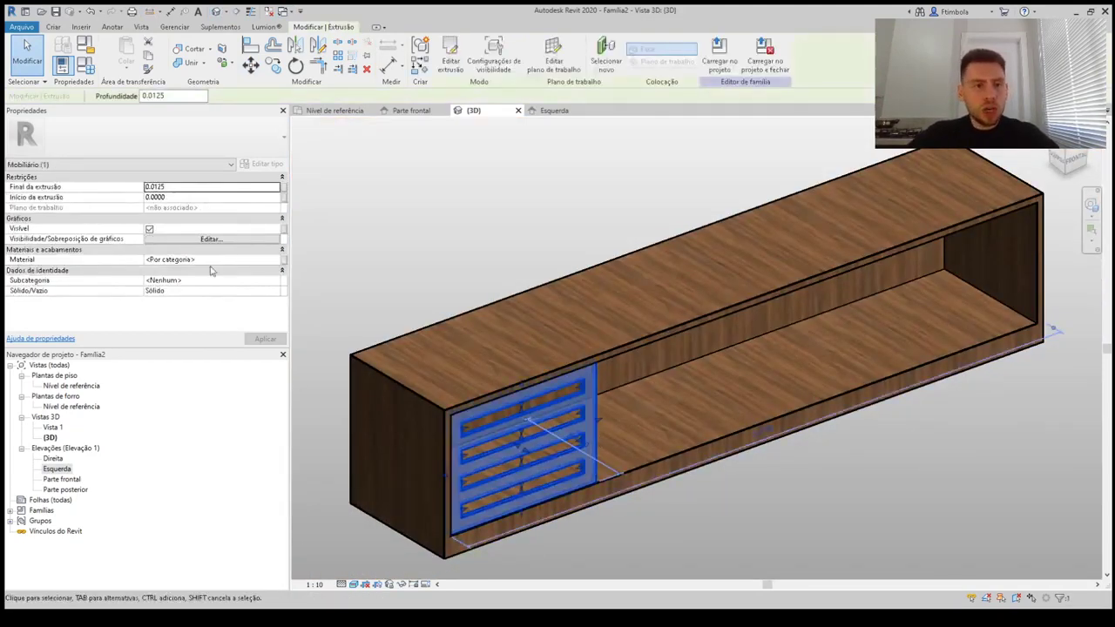
left_click(279, 261)
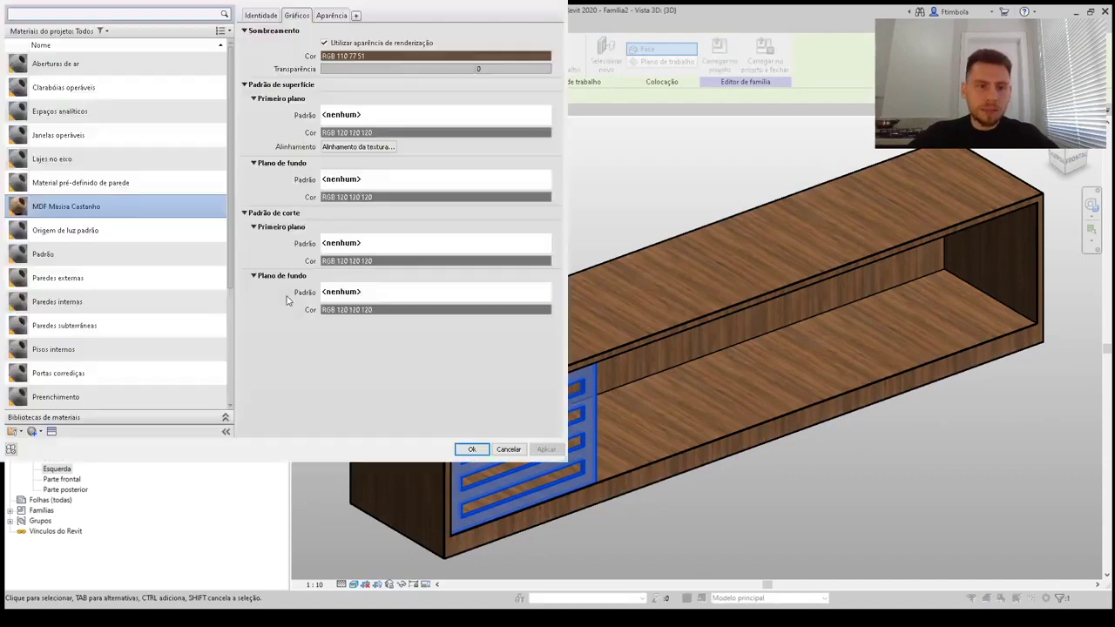
left_click(472, 449)
left_click(627, 537)
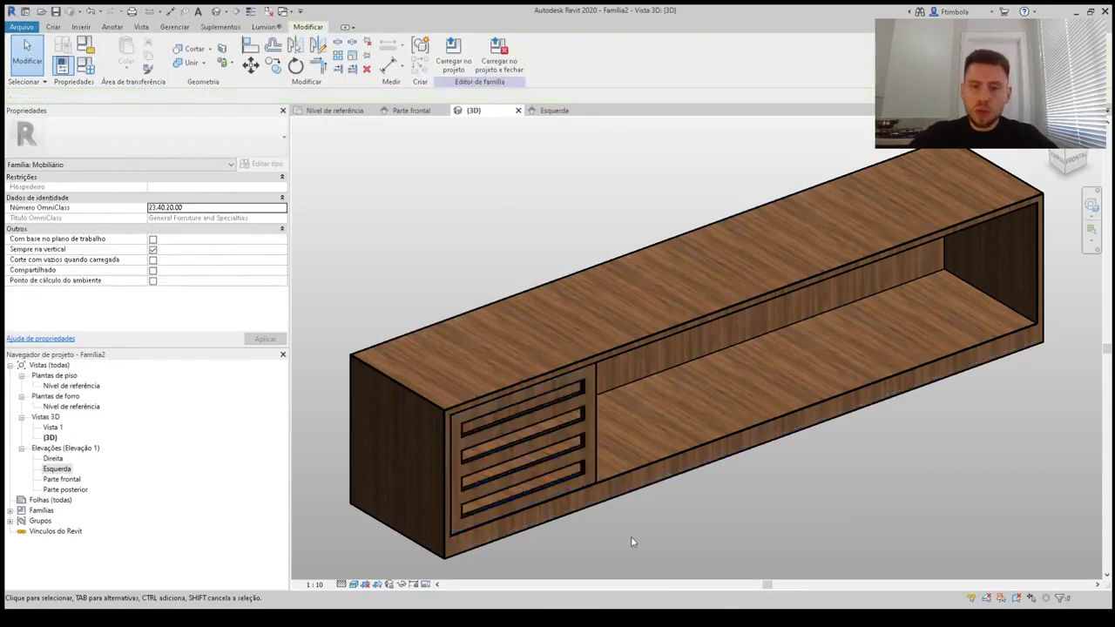
scroll(585, 535, "up", 3)
scroll(586, 535, "down", 3)
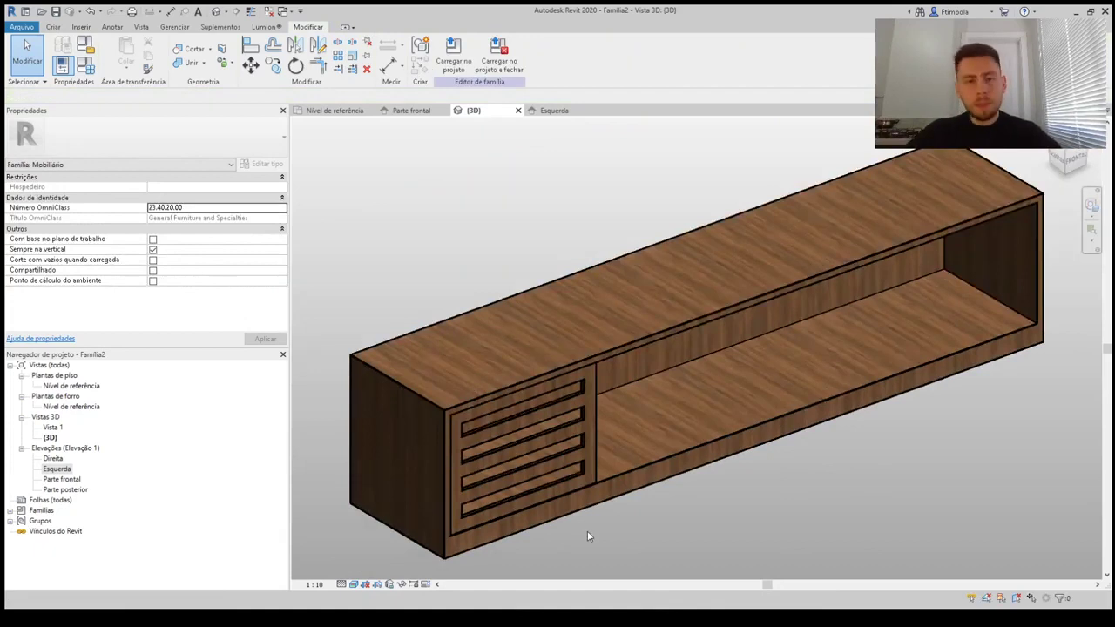
In the front elevation, copy the slatted front from its upper left corner to its upper right corner, directly beside the original
double_click(63, 479)
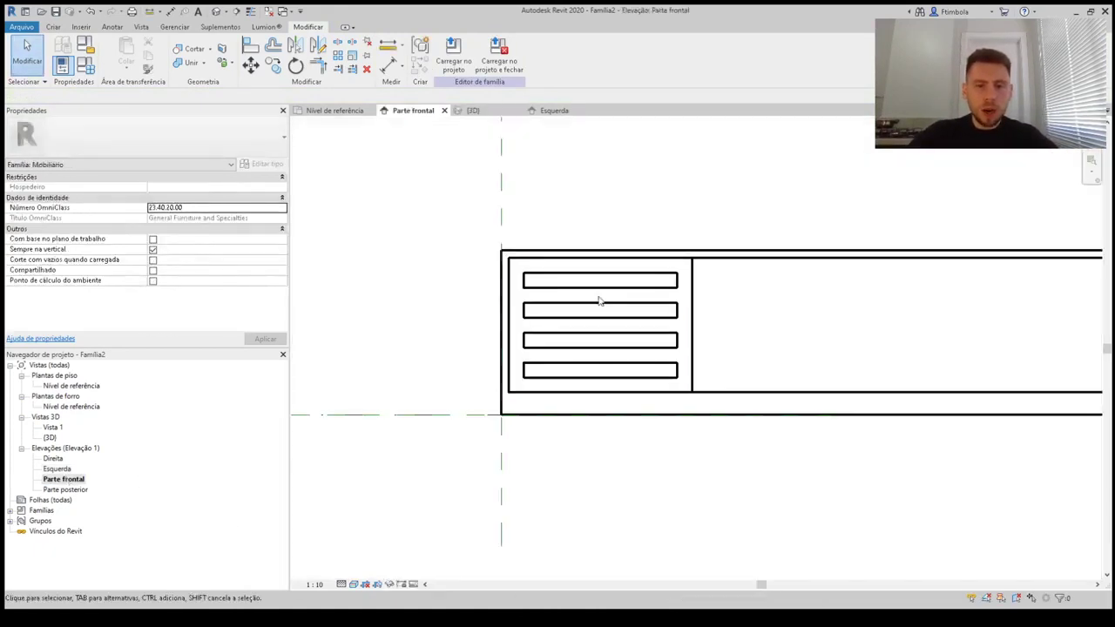
scroll(598, 299, "down", 3)
scroll(688, 323, "up", 2)
middle_click_drag(659, 305, 595, 293)
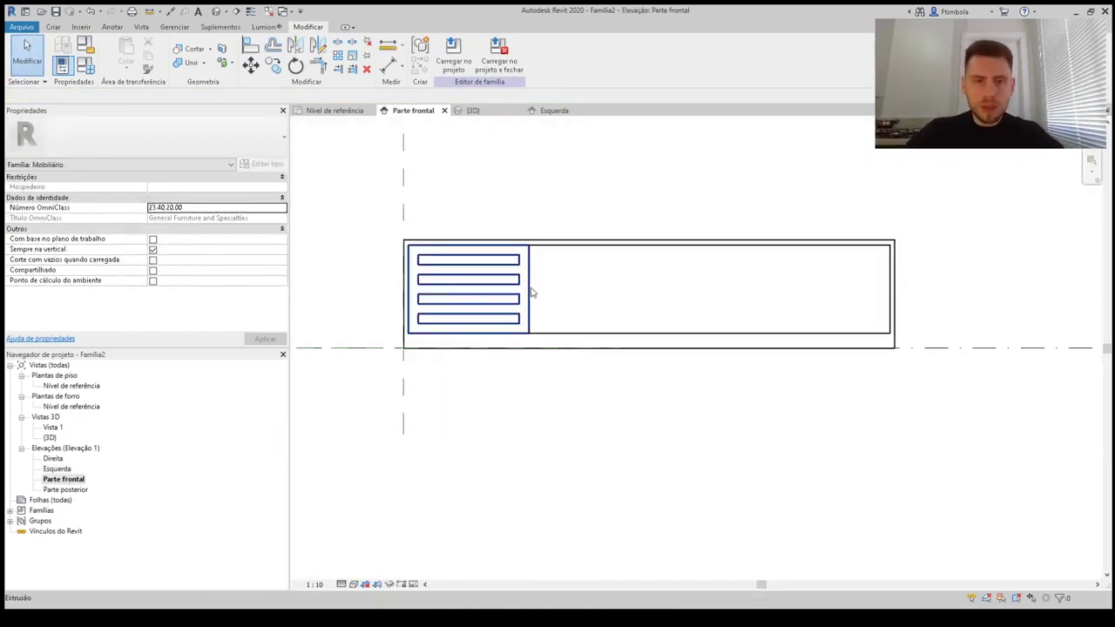
left_click(529, 291)
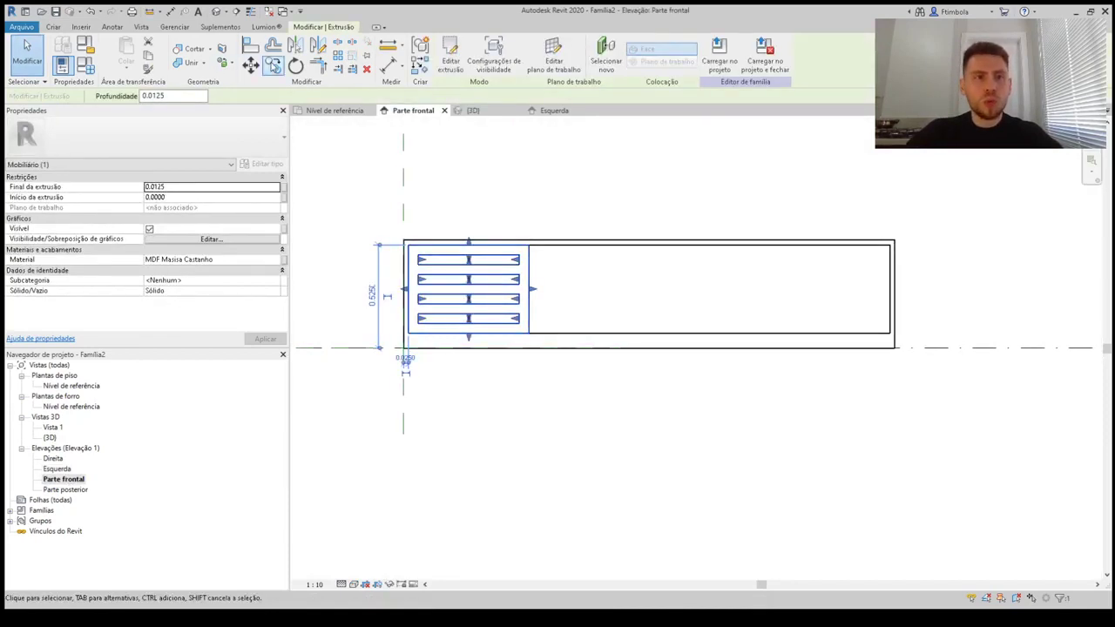
left_click(274, 67)
scroll(456, 229, "up", 2)
left_click(384, 255)
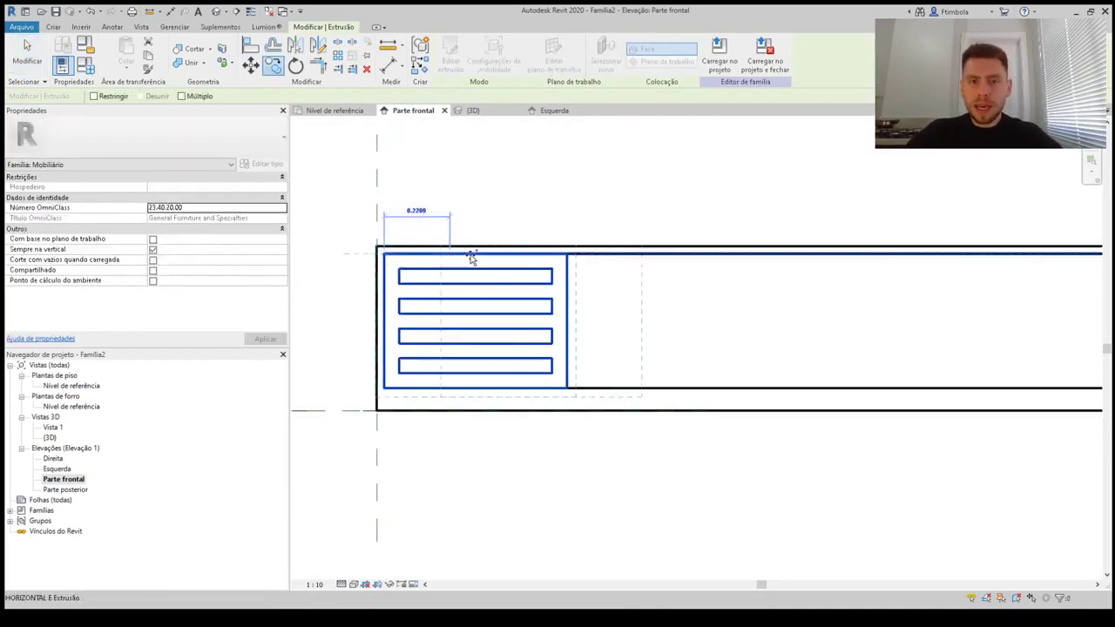
left_click(566, 255)
middle_click_drag(567, 255, 498, 244)
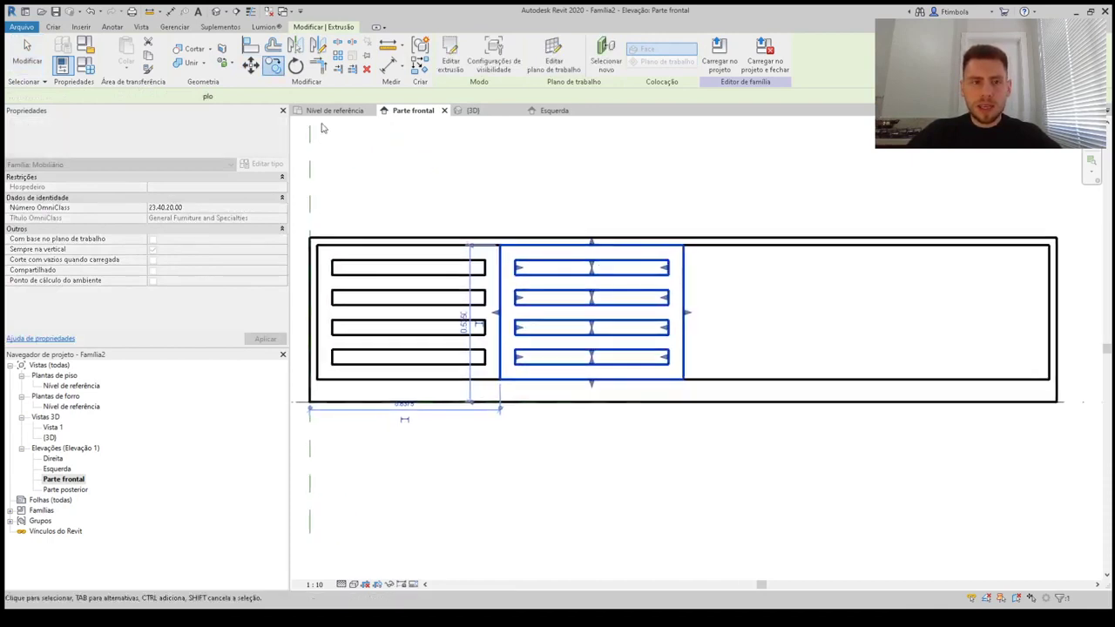
Copy the slatted front twice more, corner to corner, to fill the third and fourth bays, and check the fronts in 3D
left_click(272, 67)
left_click(500, 244)
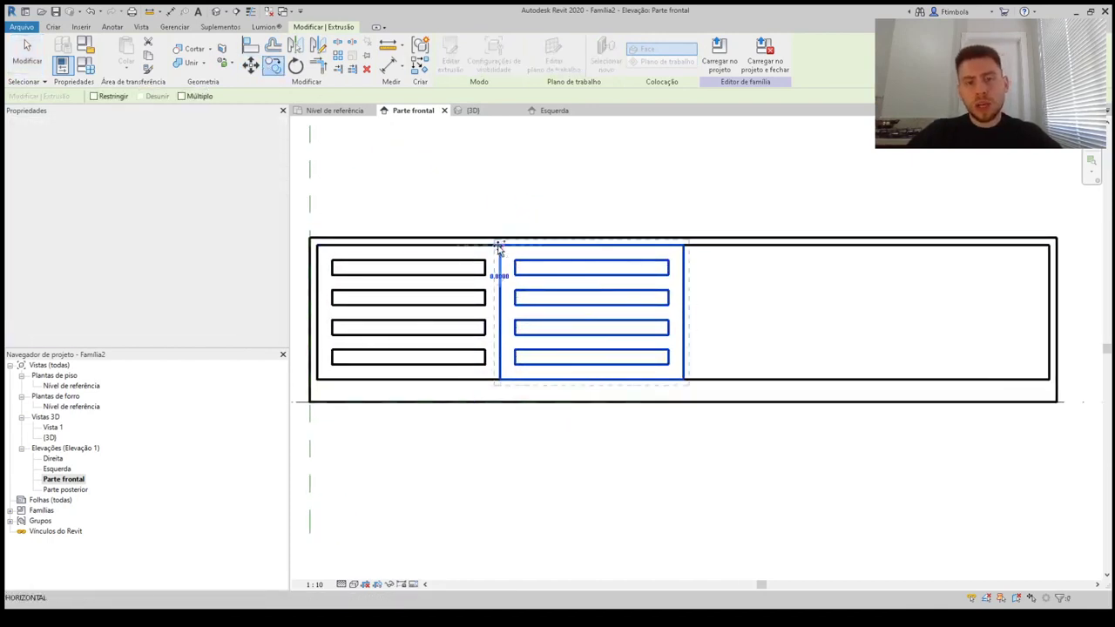
left_click(684, 246)
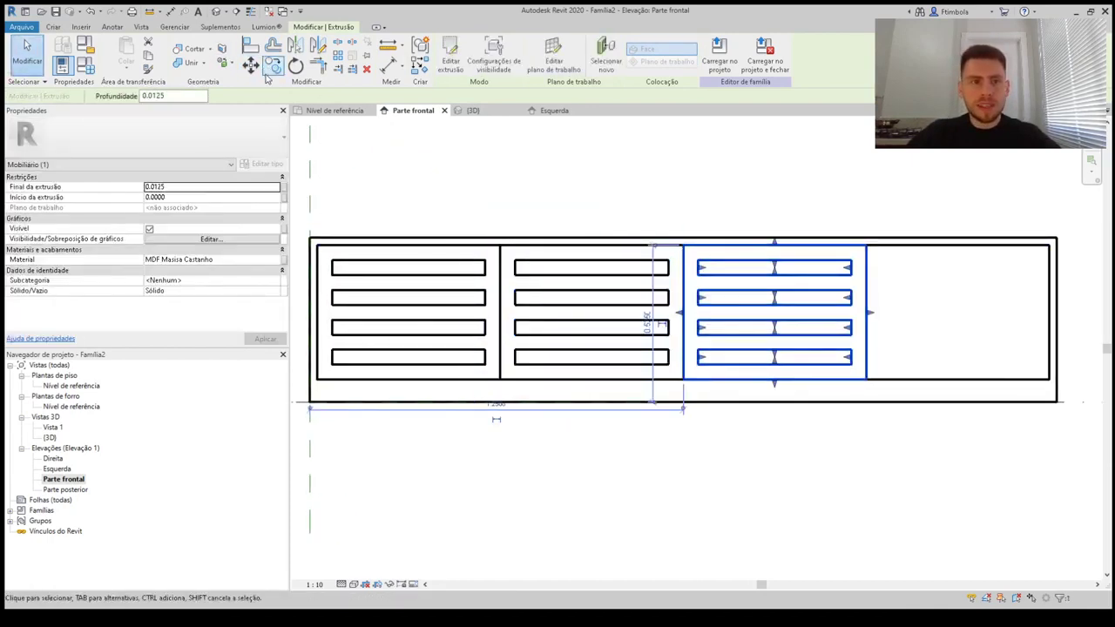
left_click(272, 68)
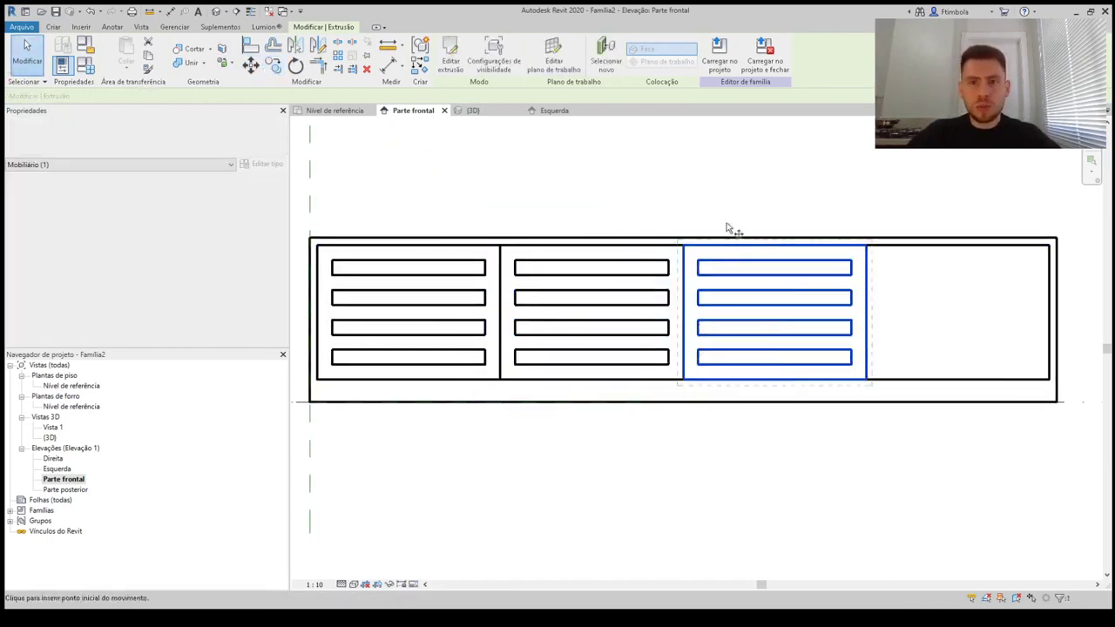
left_click(867, 246)
key("Escape")
left_click(216, 12)
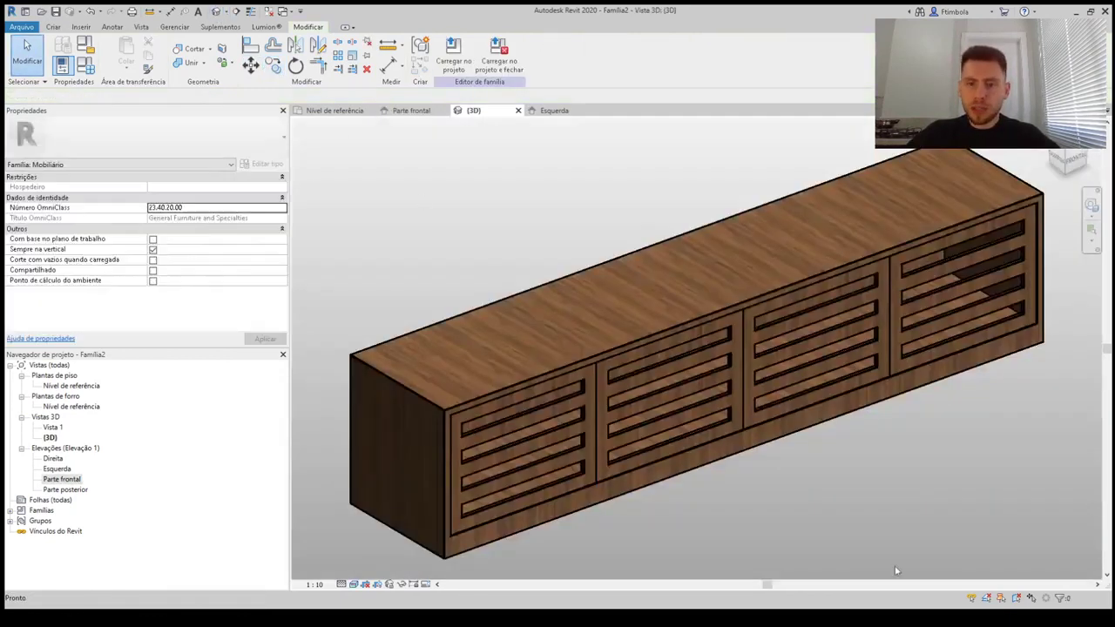
middle_click_drag(784, 505, 886, 551, "shift")
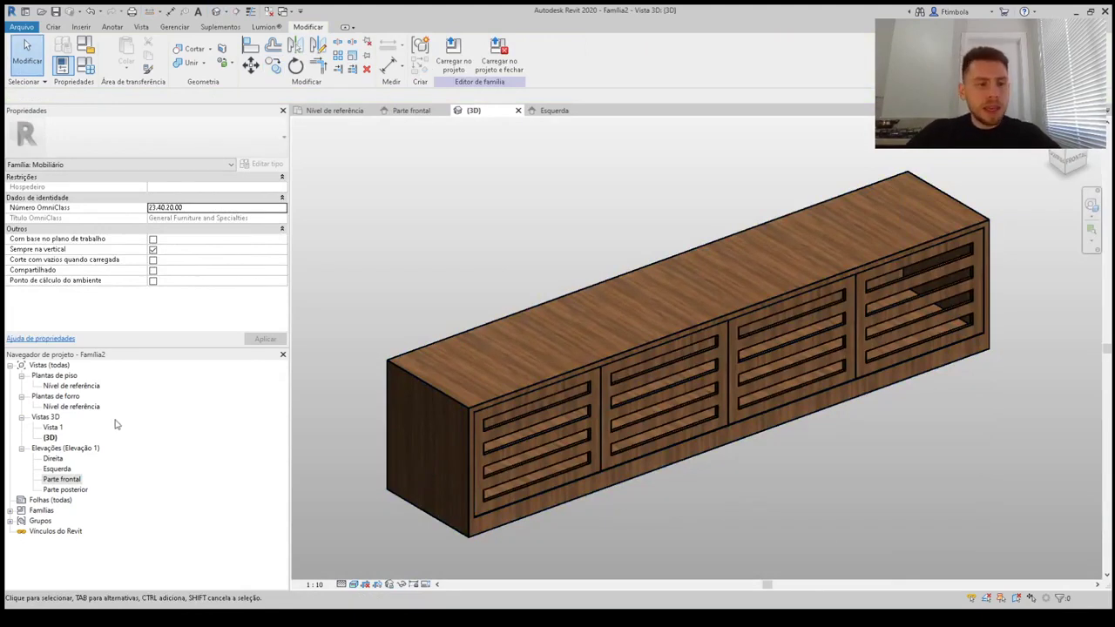
Open the reference level floor plan with the whole cabinet in view
double_click(73, 386)
scroll(894, 378, "up", 2)
middle_click_drag(750, 366, 640, 366)
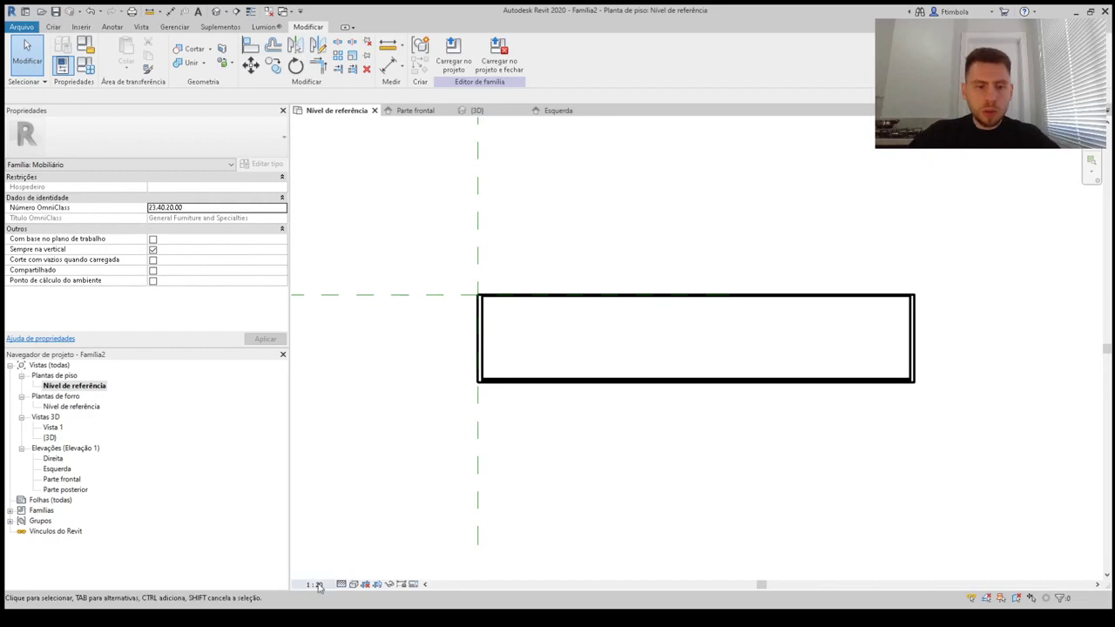
left_click(319, 586)
left_click(320, 423)
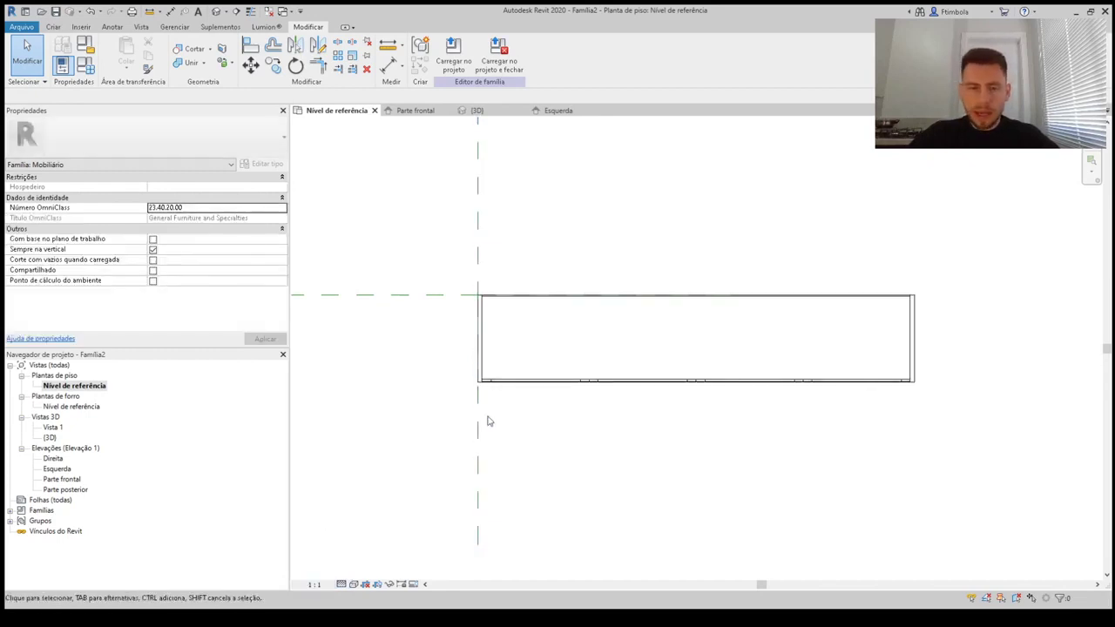
scroll(488, 422, "up", 2)
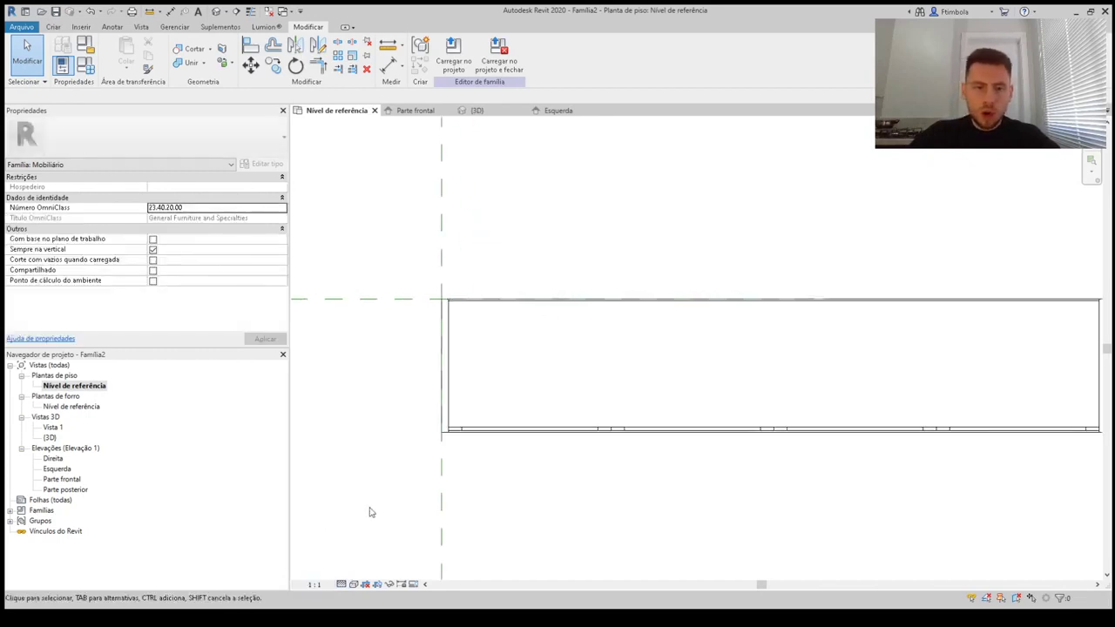
left_click(337, 459)
scroll(571, 493, "down", 1)
middle_click_drag(599, 492, 538, 485)
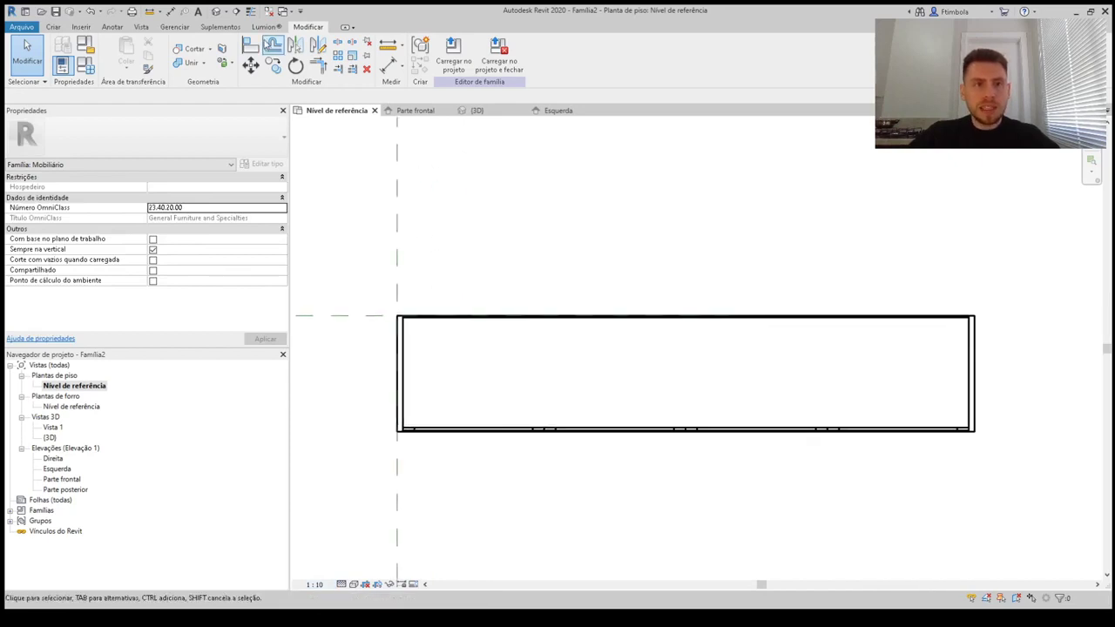
Turn on thin lines and move the second slatted front back by its own thickness in the floor plan
left_click(250, 12)
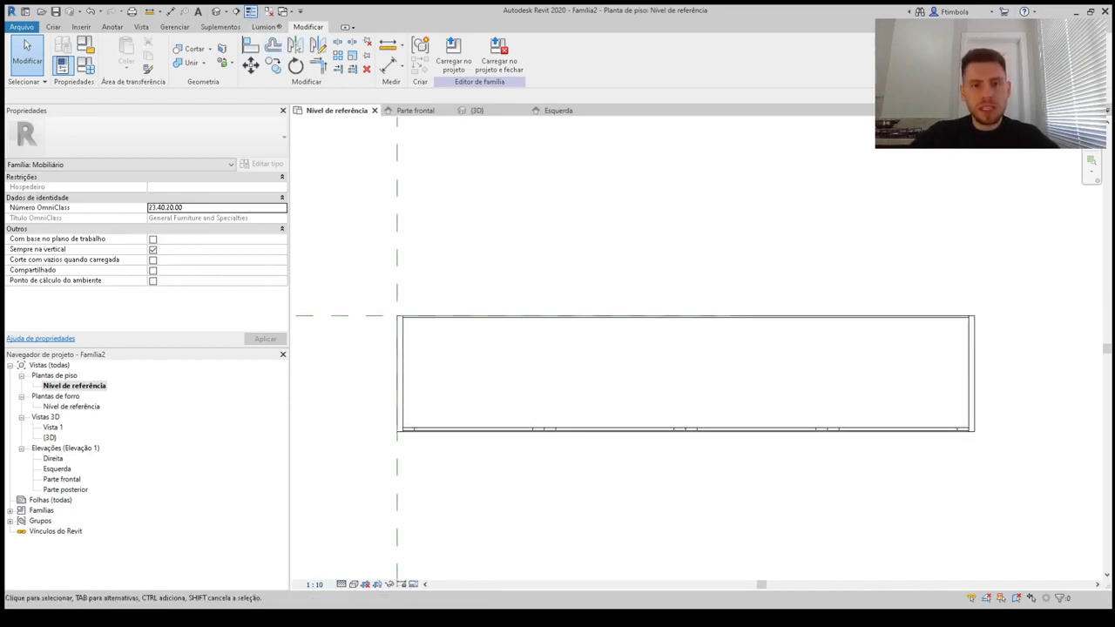
scroll(410, 357, "up", 2)
middle_click_drag(869, 503, 543, 368)
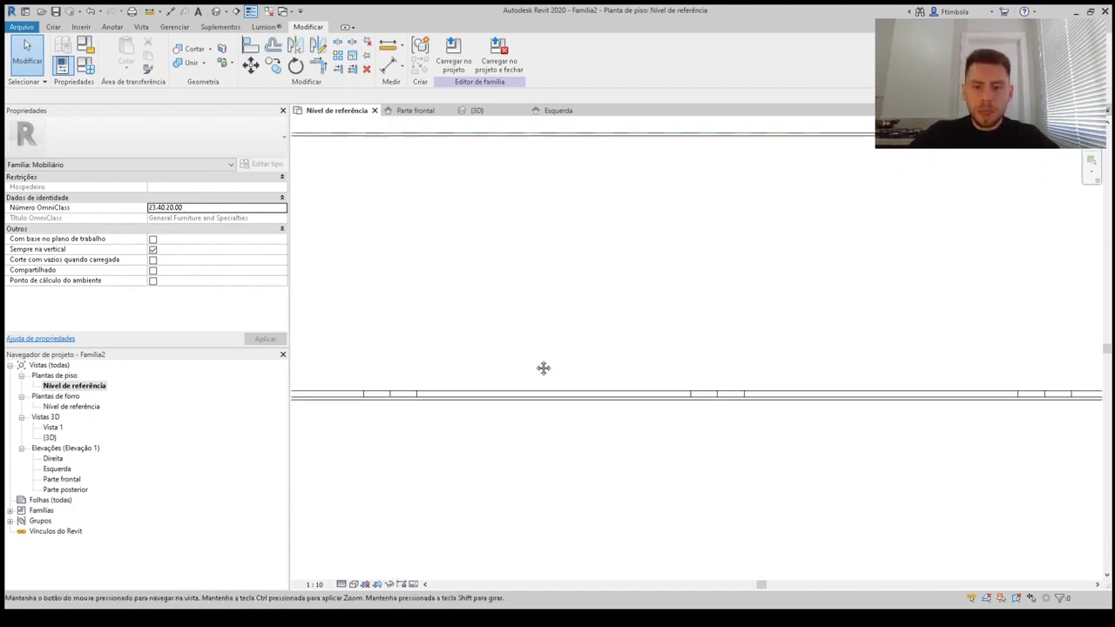
left_click(589, 390)
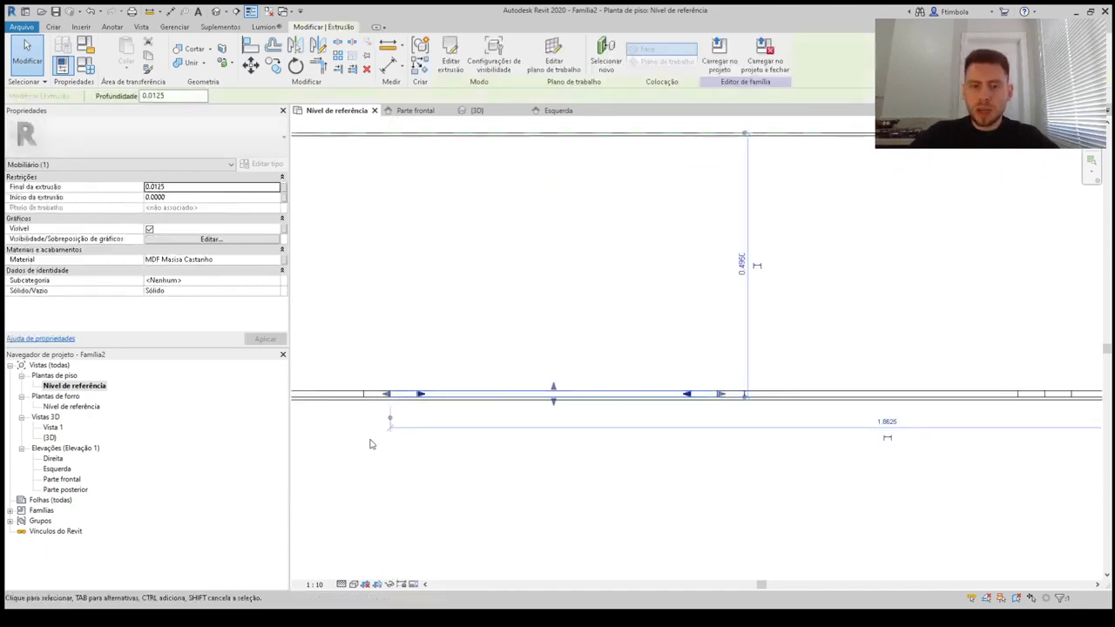
scroll(381, 418, "up", 2)
left_click(251, 67)
scroll(381, 332, "up", 2)
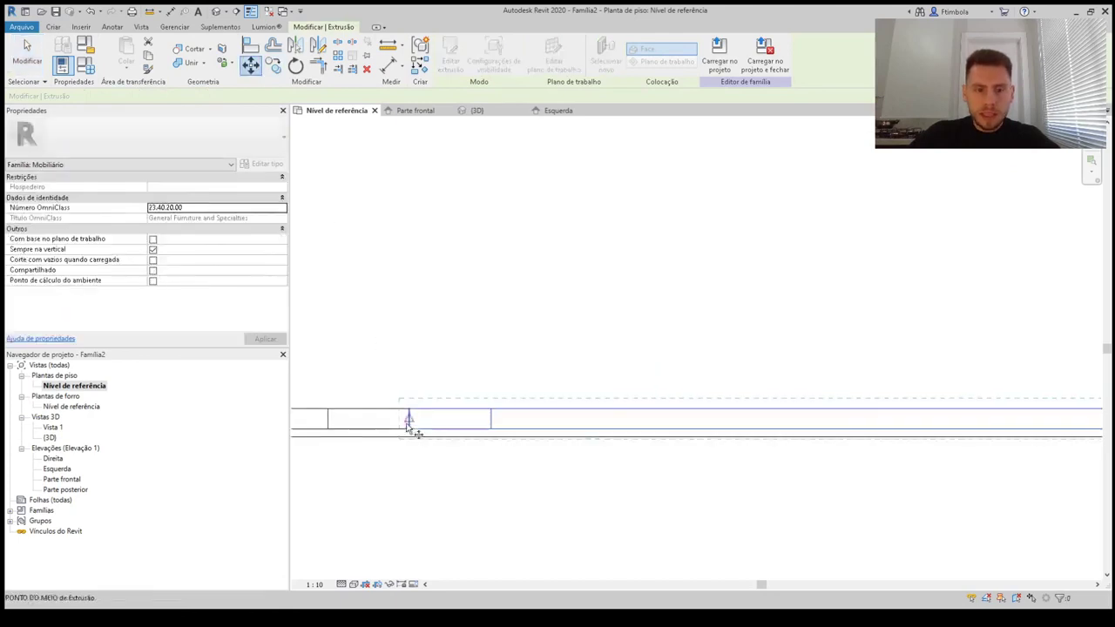
left_click(409, 428)
left_click(410, 409)
scroll(399, 410, "down", 2)
key("Escape")
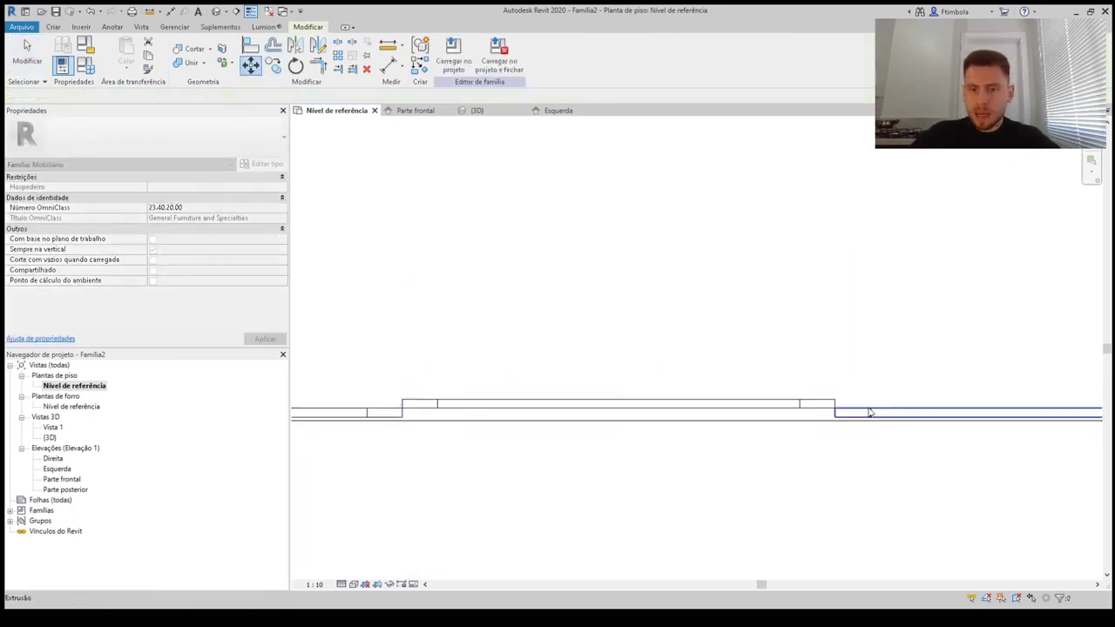
Move the third slatted front back by its own thickness, aligning it with the recessed second front
left_click(869, 412)
scroll(801, 379, "up", 1)
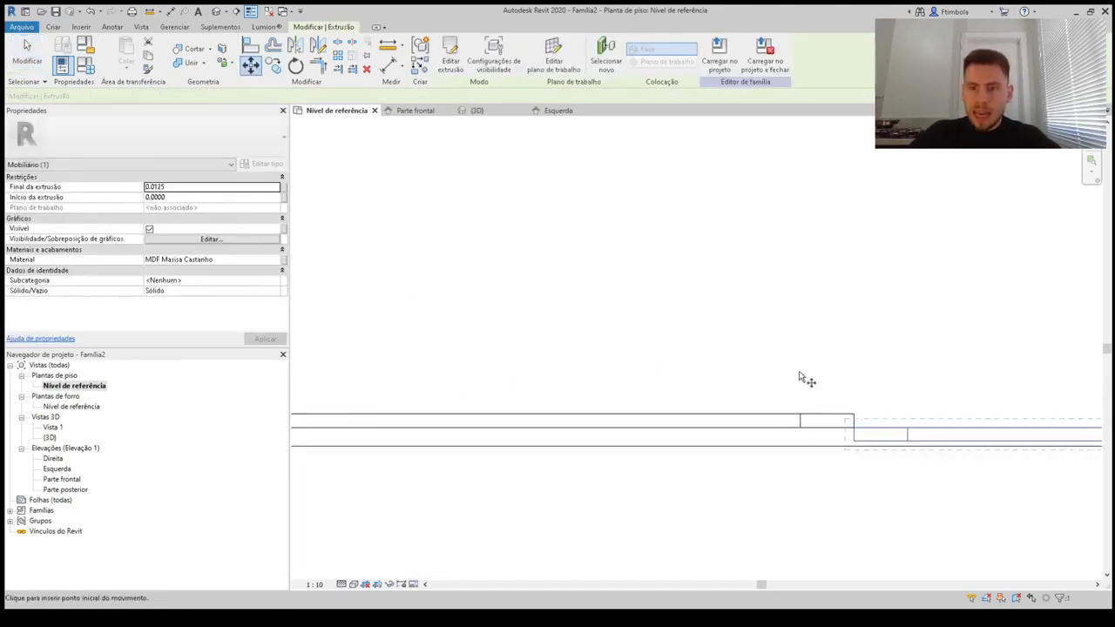
left_click(854, 428)
left_click(854, 414)
key("Escape")
scroll(613, 361, "down", 4)
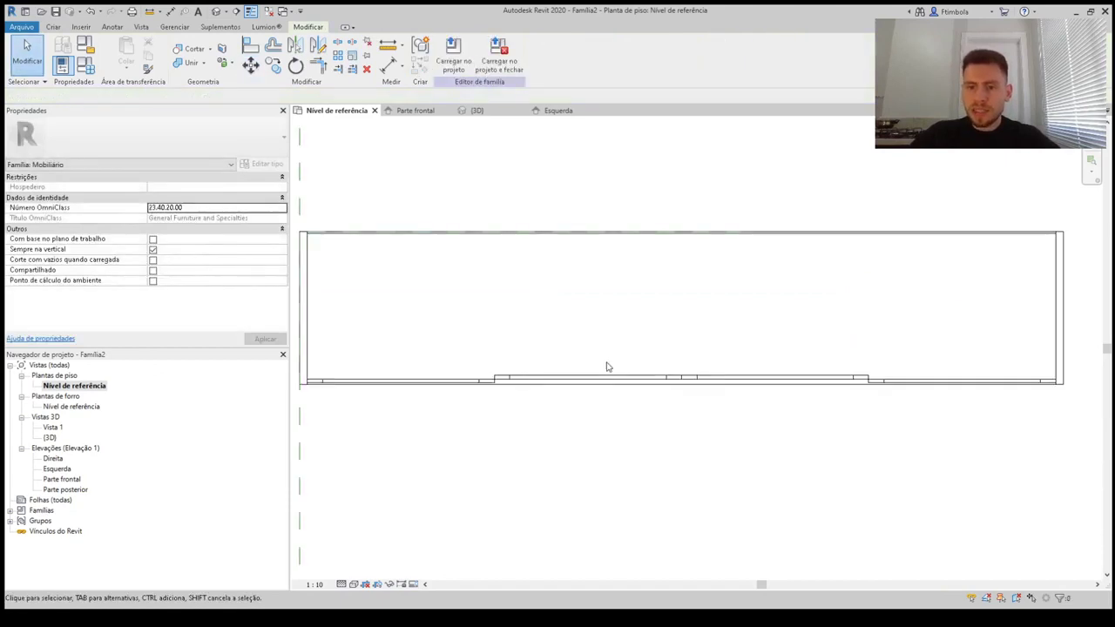
Examine the staggered slatted fronts up close in the 3D view from several angles, using a flat-colour visual style
left_click(217, 14)
middle_click_drag(792, 509, 775, 479, "shift")
left_click(355, 584)
left_click(376, 547)
scroll(605, 466, "up", 3)
middle_click_drag(599, 480, 689, 453, "shift")
scroll(483, 471, "down", 2)
scroll(538, 425, "up", 3)
scroll(534, 513, "down", 3)
middle_click_drag(688, 453, 767, 448, "shift")
scroll(897, 427, "up", 2)
scroll(914, 435, "up", 1)
scroll(913, 436, "down", 3)
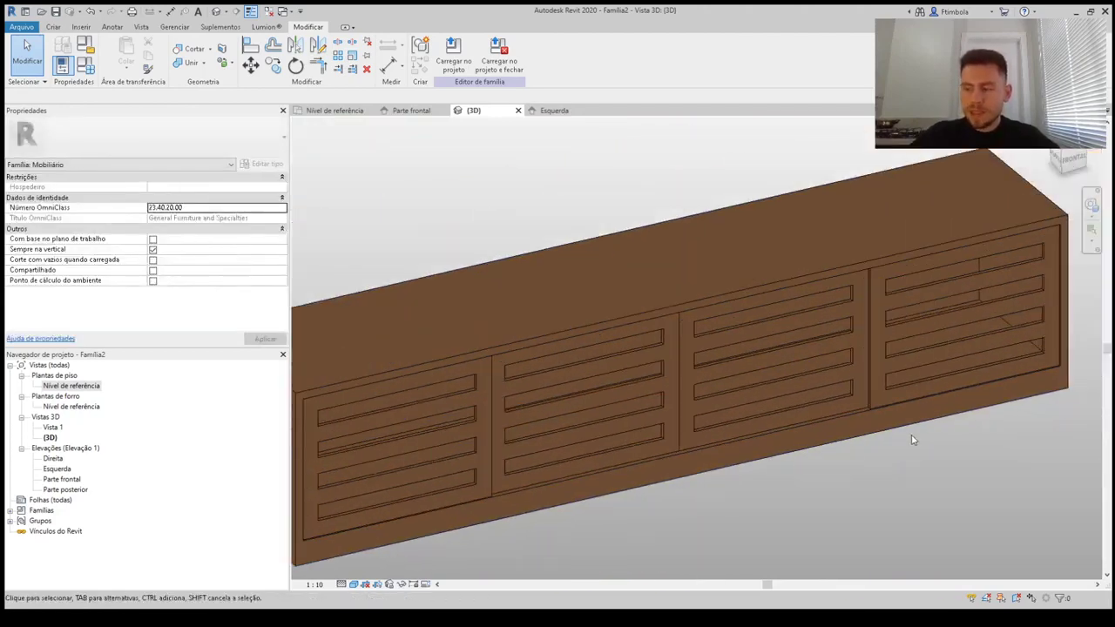
scroll(754, 507, "up", 3)
middle_click_drag(754, 506, 719, 491, "shift")
scroll(757, 449, "down", 2)
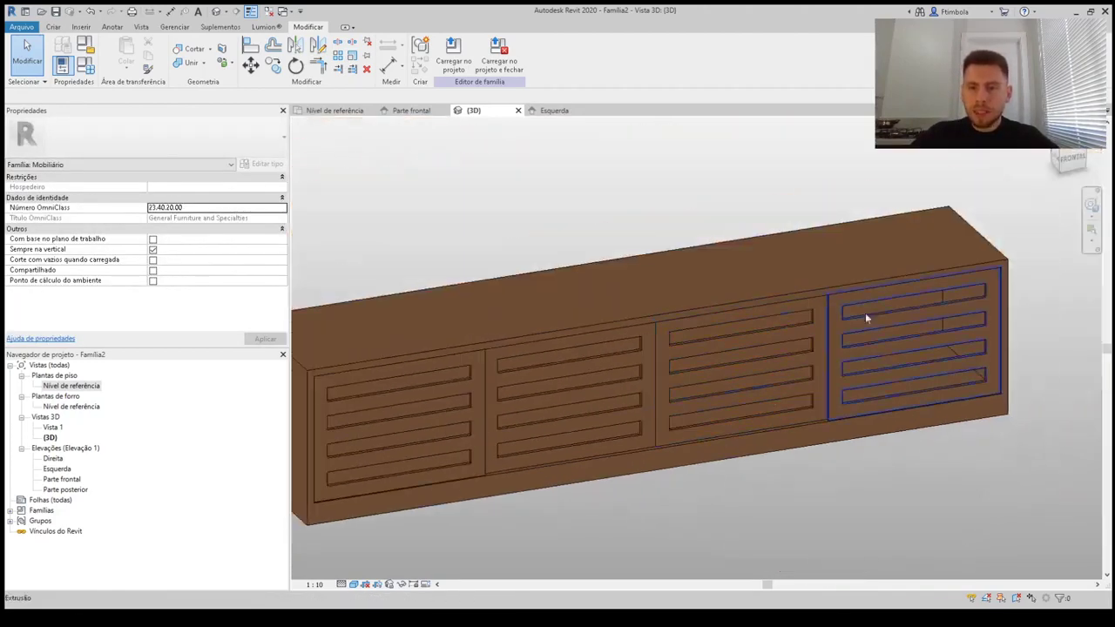
Orient the 3D view isometrically to look over the whole cabinet
left_click(1063, 154)
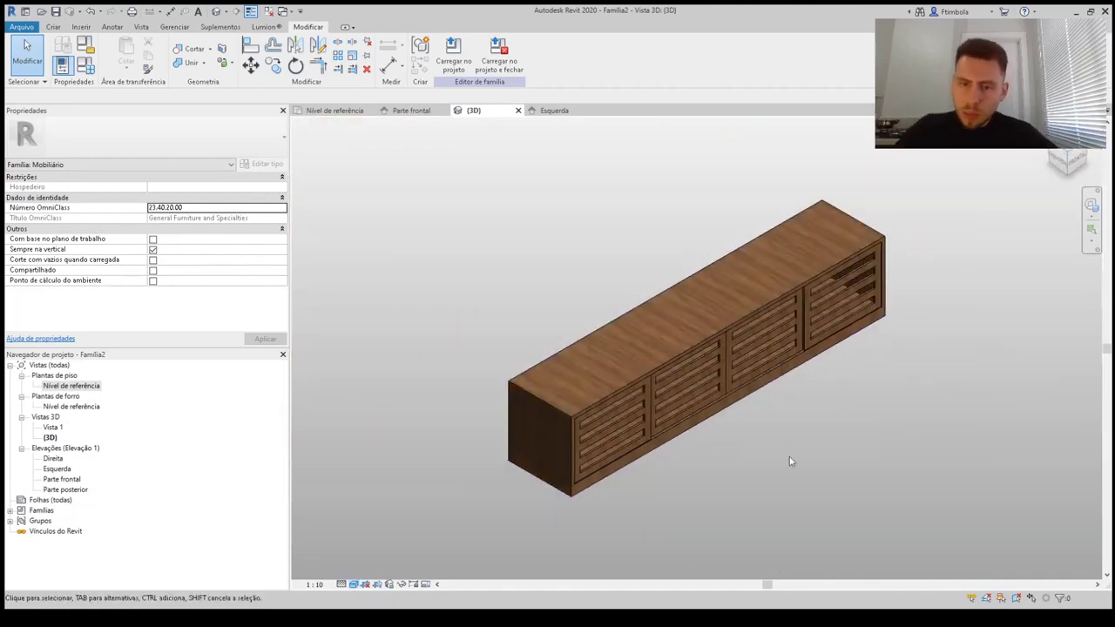
scroll(852, 338, "up", 2)
scroll(854, 406, "up", 1)
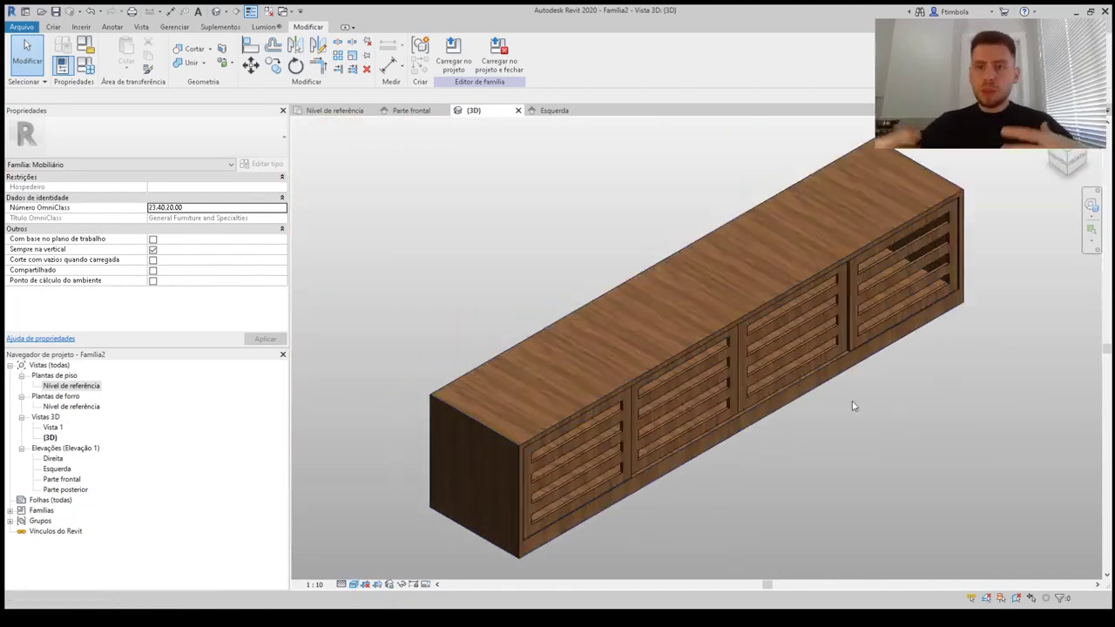
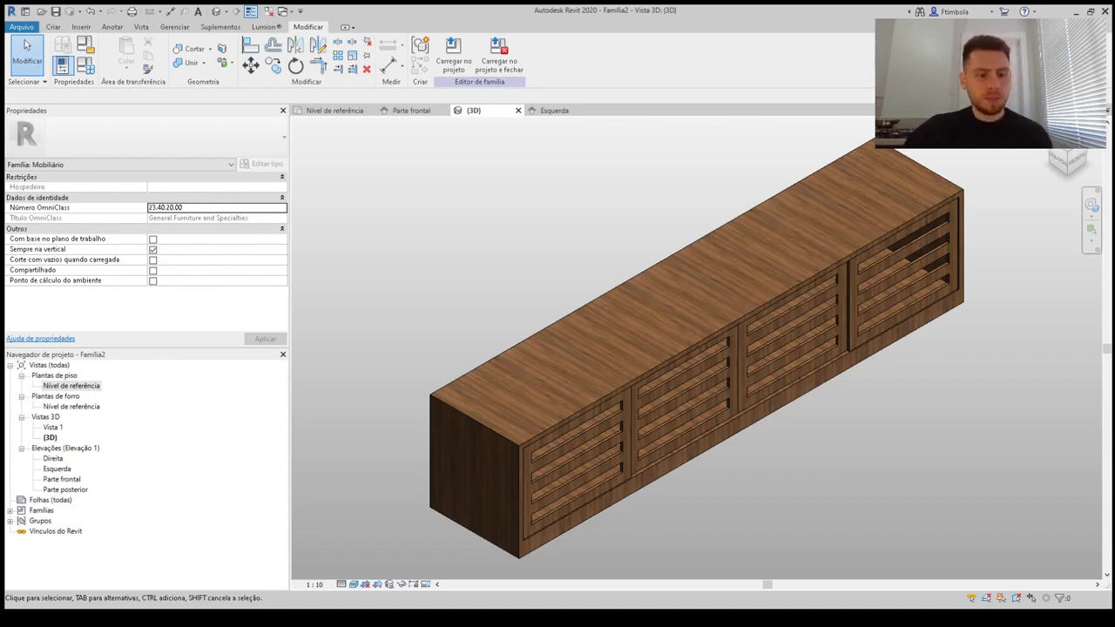
Create a rectangular extrusion covering the cabinet's full 2.5 by 0.5 footprint in the reference level plan, with a depth of 0.25
double_click(76, 386)
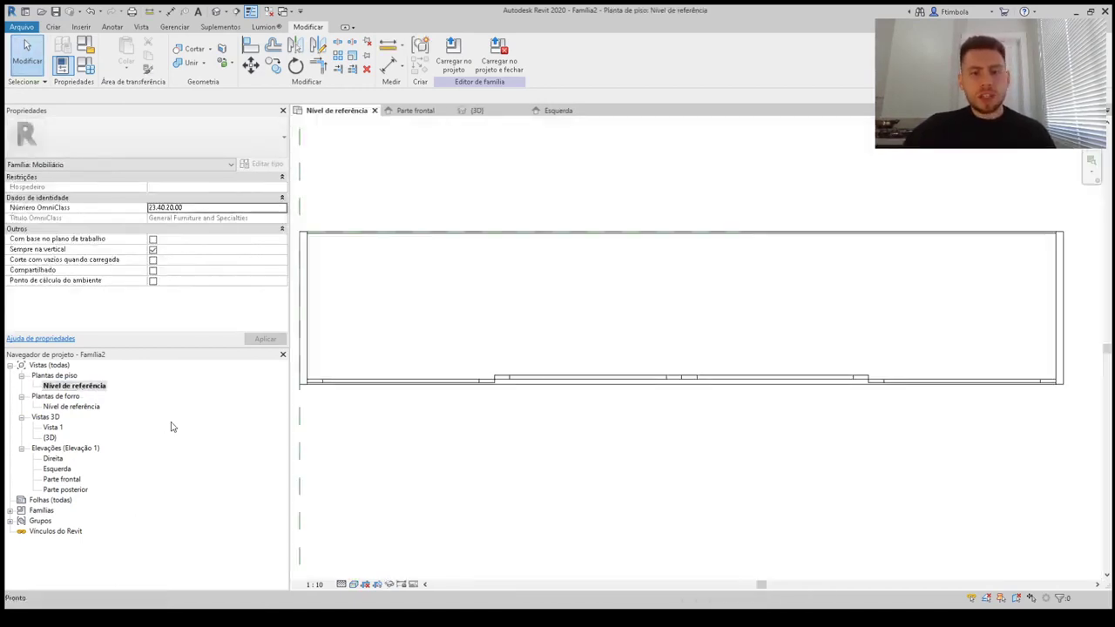
scroll(420, 318, "down", 2)
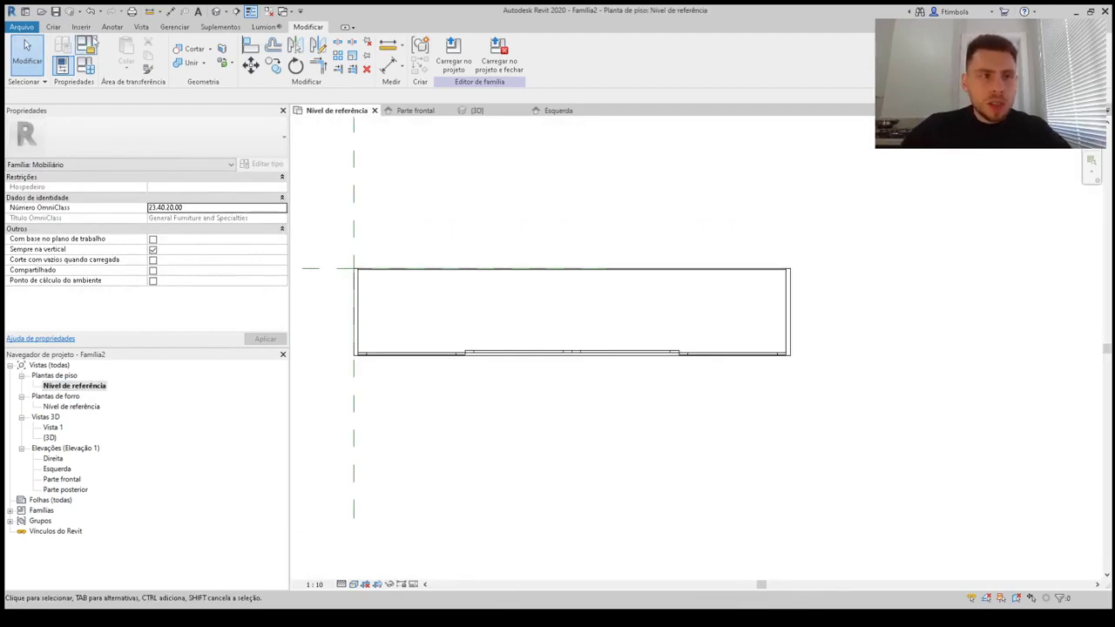
left_click(54, 27)
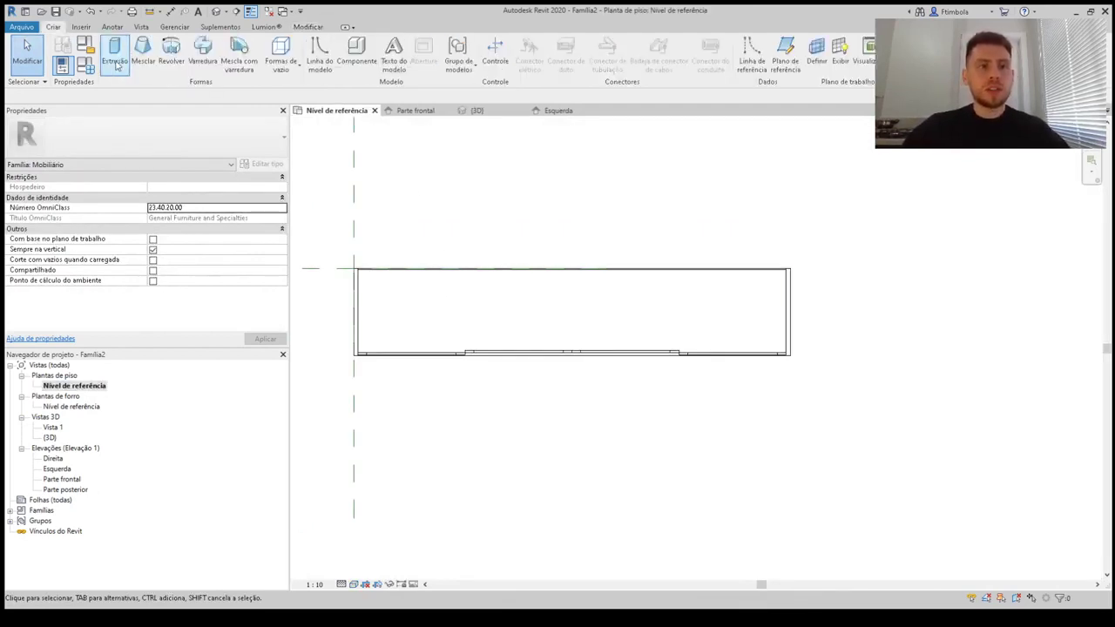
left_click(116, 61)
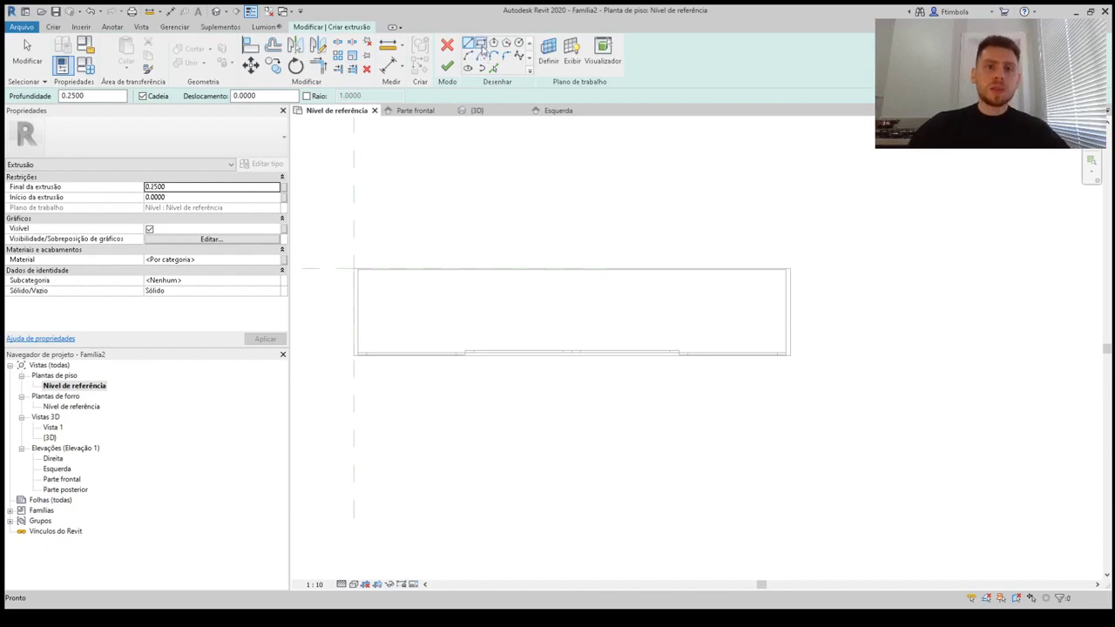
left_click(481, 45)
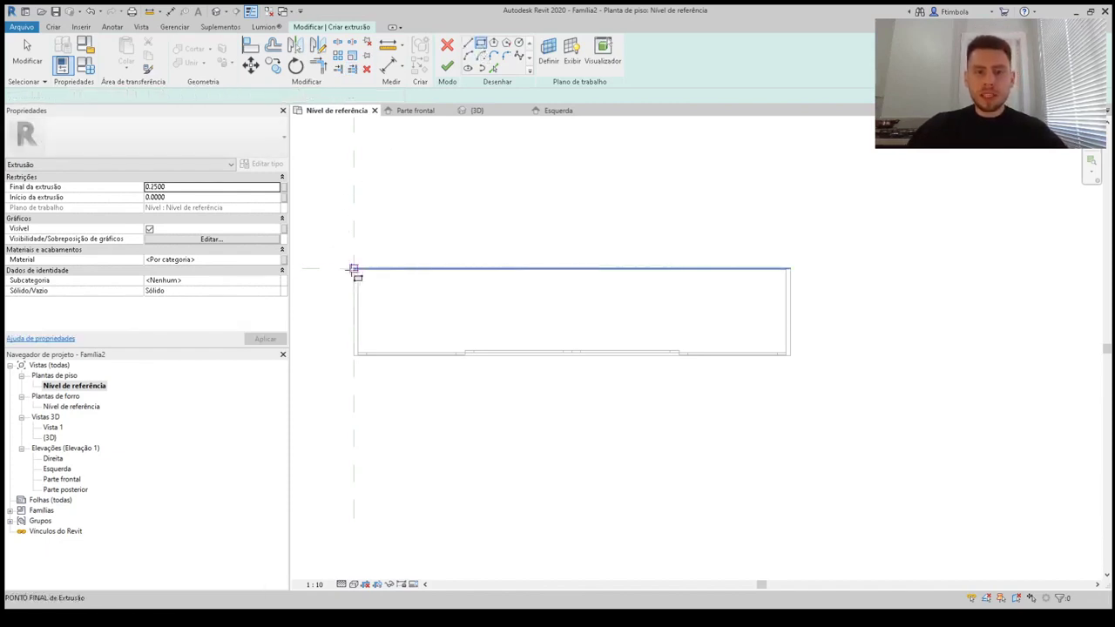
left_click(354, 269)
left_click(790, 355)
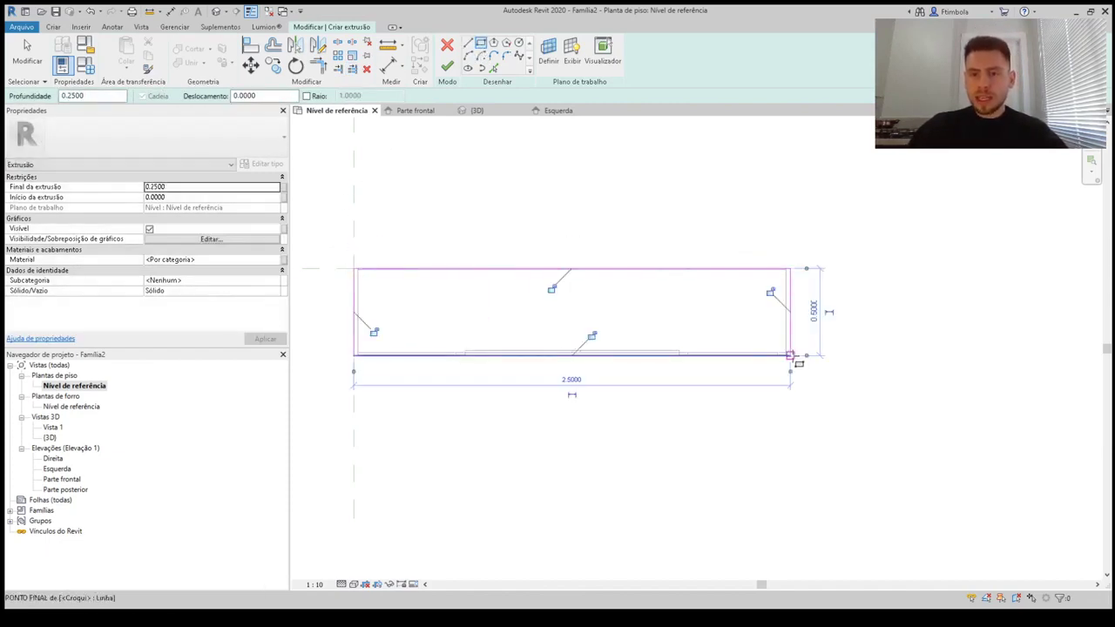
left_click(447, 66)
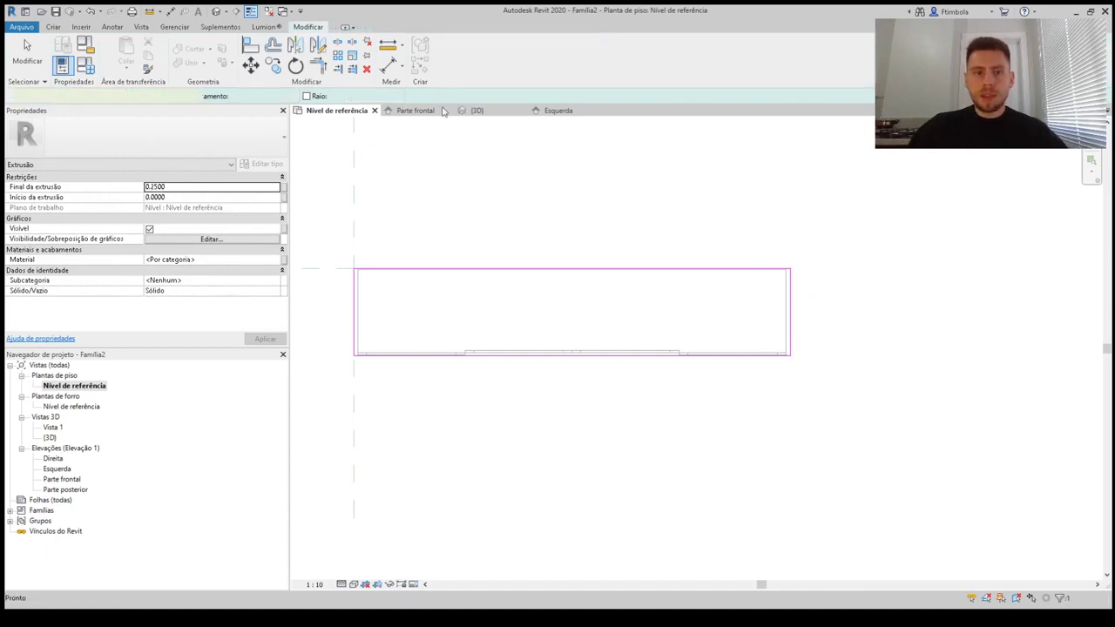
left_click(216, 13)
left_click(756, 382)
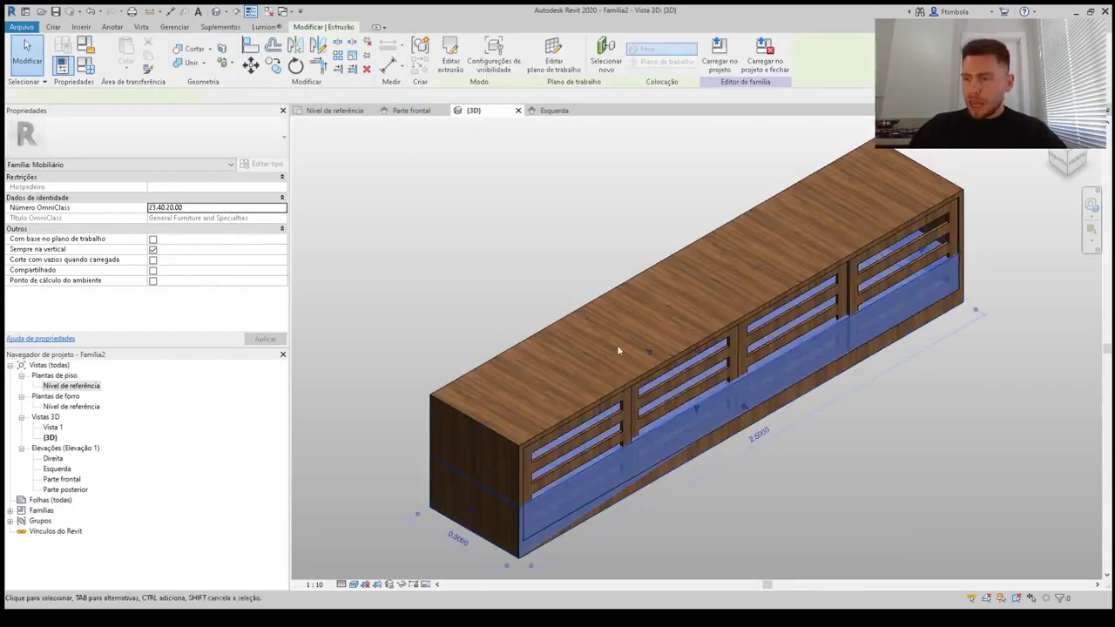
Move the extrusion vertically from the reference level to the empty space above the cabinet in the Parte frontal elevation
double_click(62, 479)
scroll(540, 435, "down", 2)
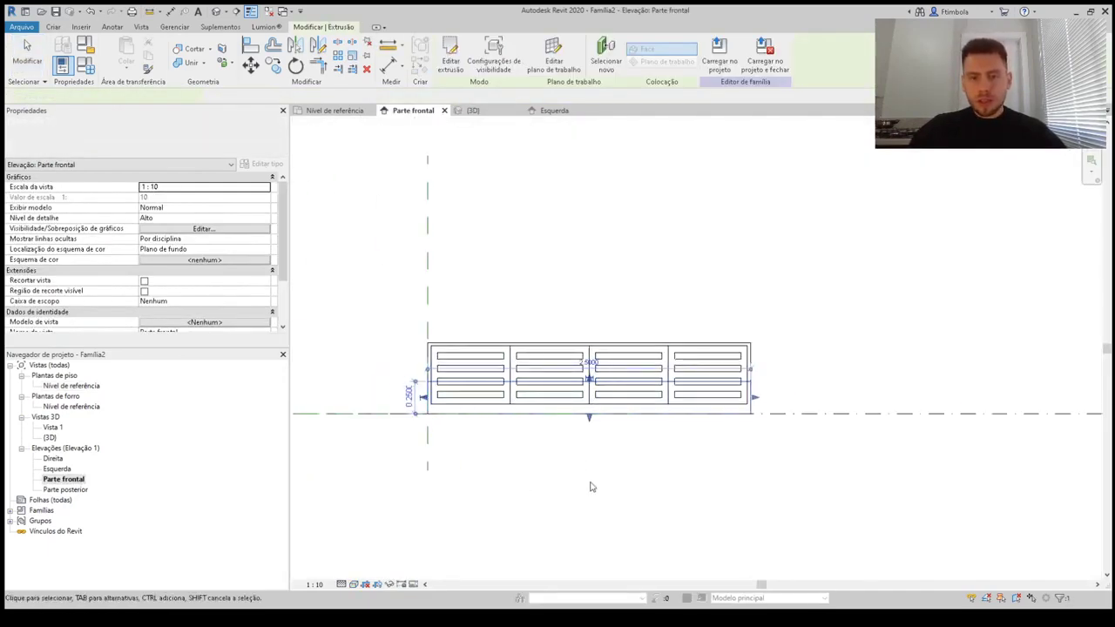
scroll(560, 404, "up", 3)
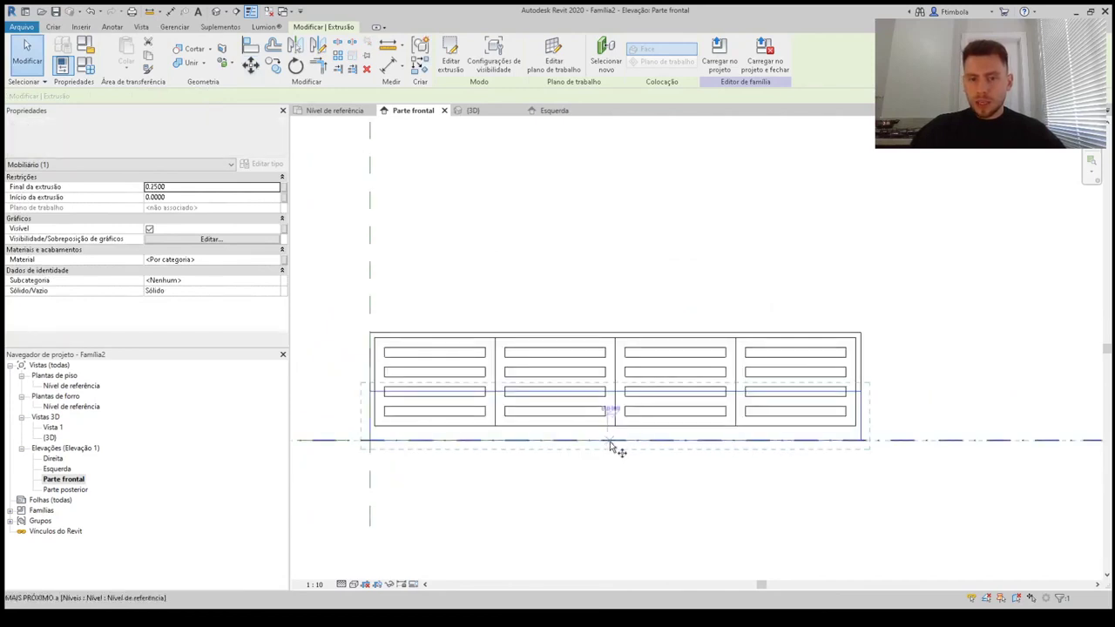
key("m")
key("v")
left_click(612, 447)
left_click(614, 285)
Move the extrusion down by its lower edge midpoint so it rests on the cabinet's top edge
scroll(616, 281, "up", 2)
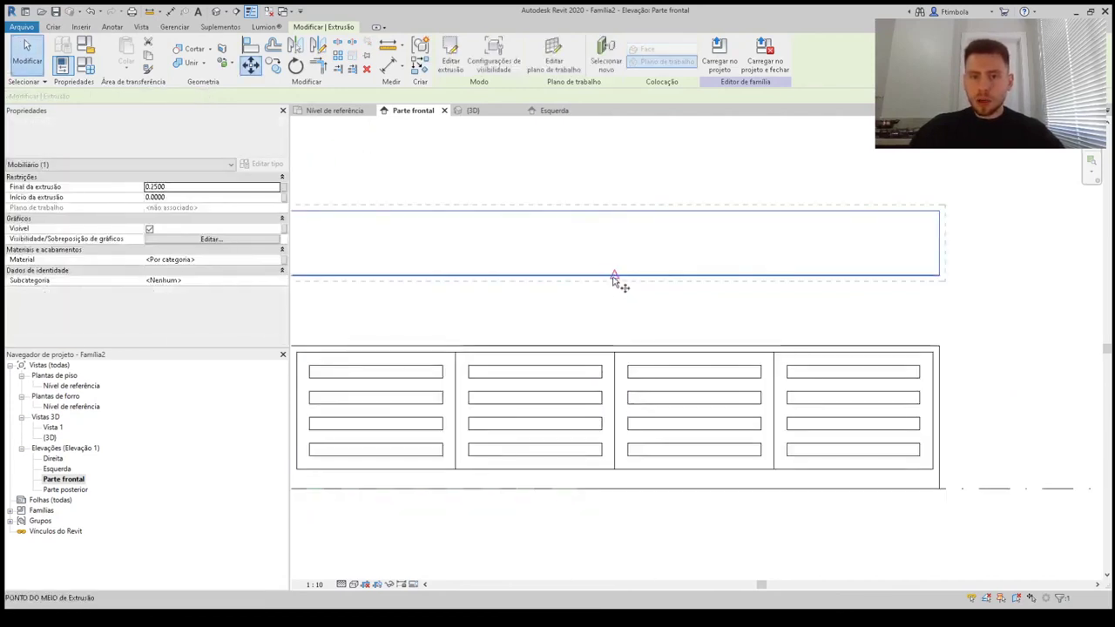
key("m")
key("v")
left_click(615, 276)
left_click(613, 346)
scroll(680, 224, "down", 4)
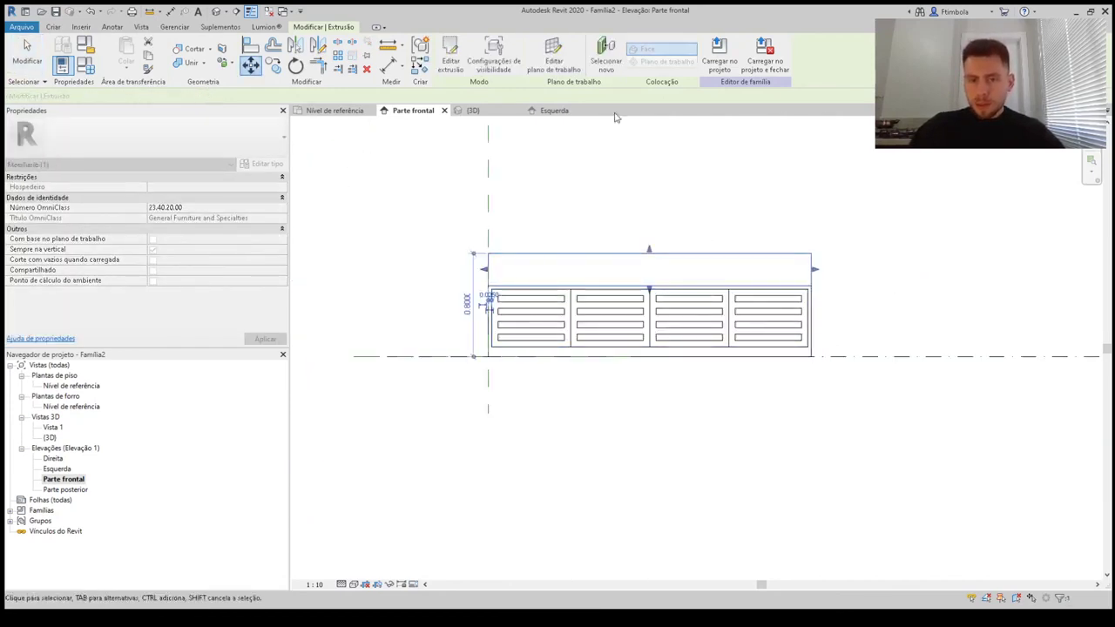
Move the extrusion straight up by 1 from the cabinet top
key("m")
key("v")
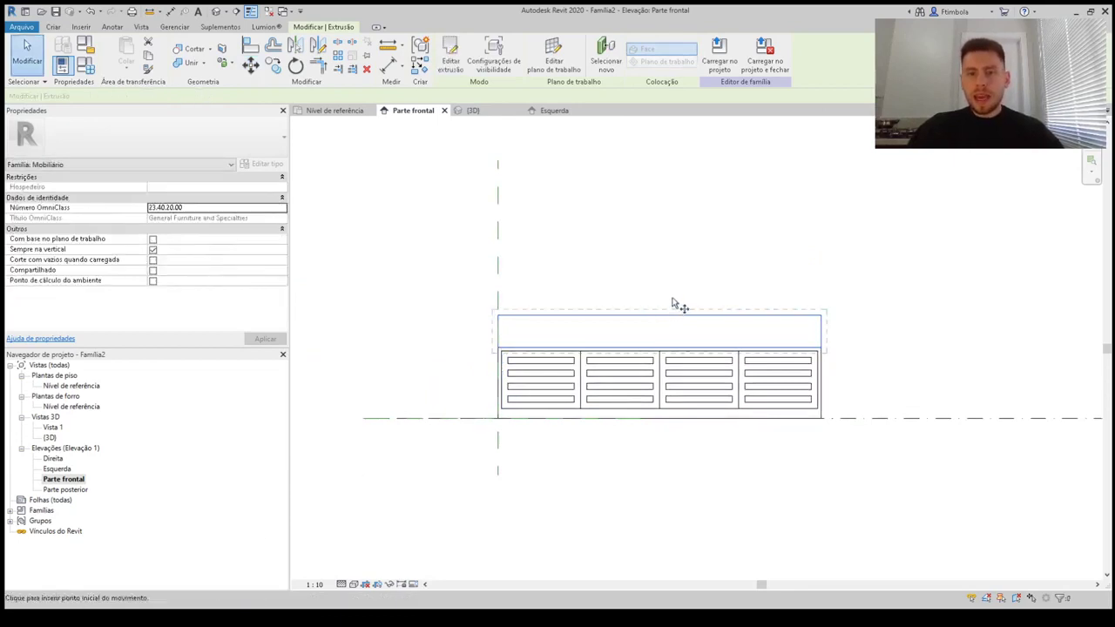
left_click(672, 298)
type("1")
key("Return")
left_click(671, 281)
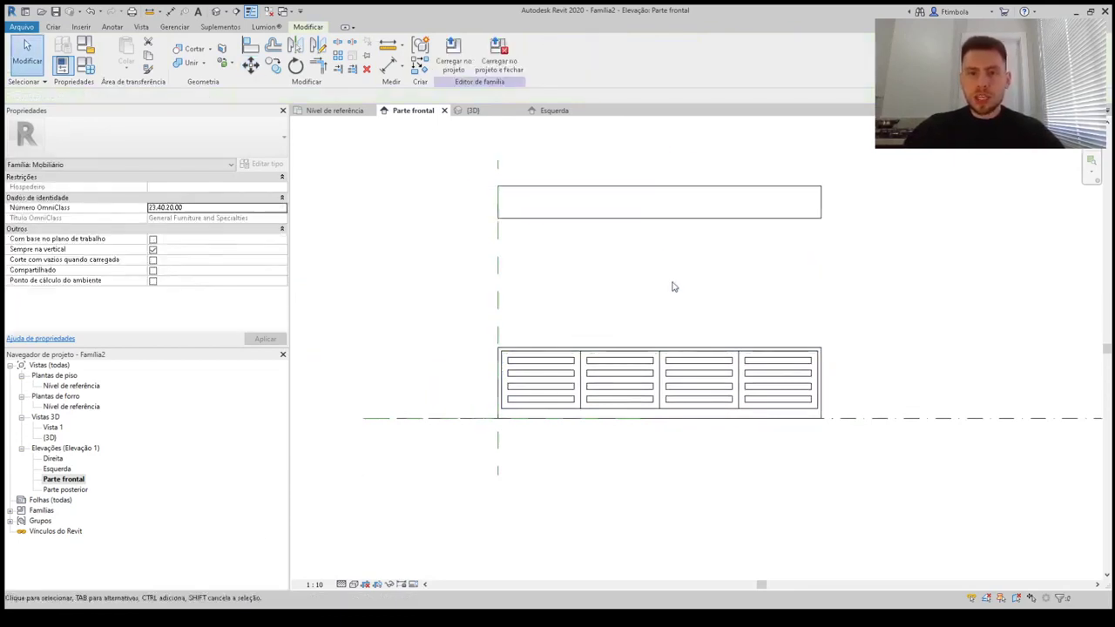
Raise the extrusion vertically by another 0.3 in the front elevation
left_click(597, 221)
key("m")
key("v")
left_click(611, 289)
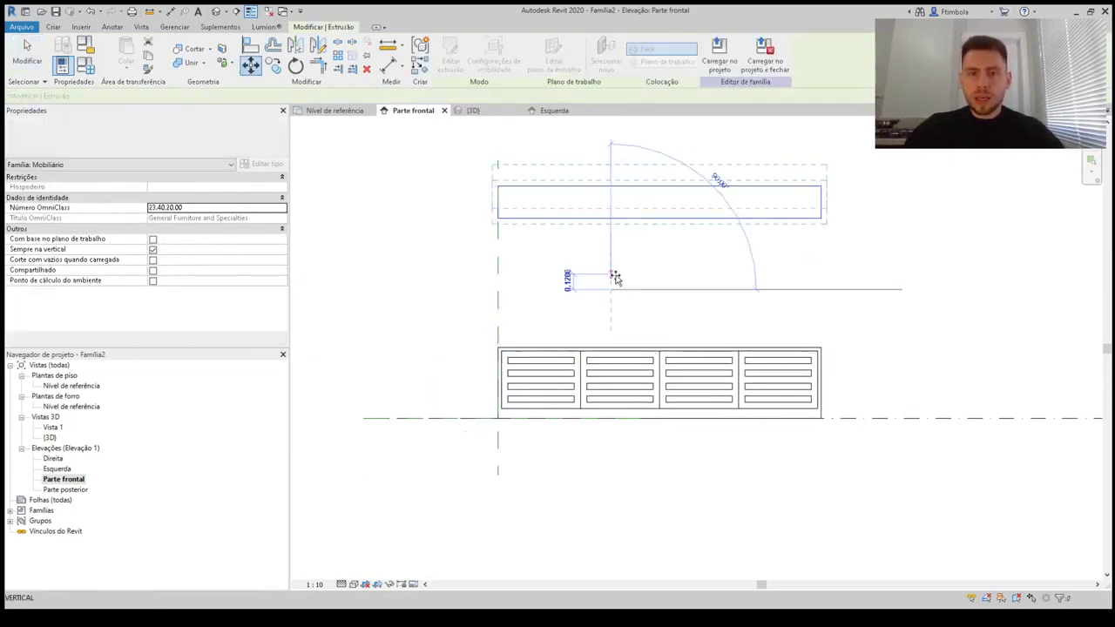
type(".2")
key("Return")
key("Escape")
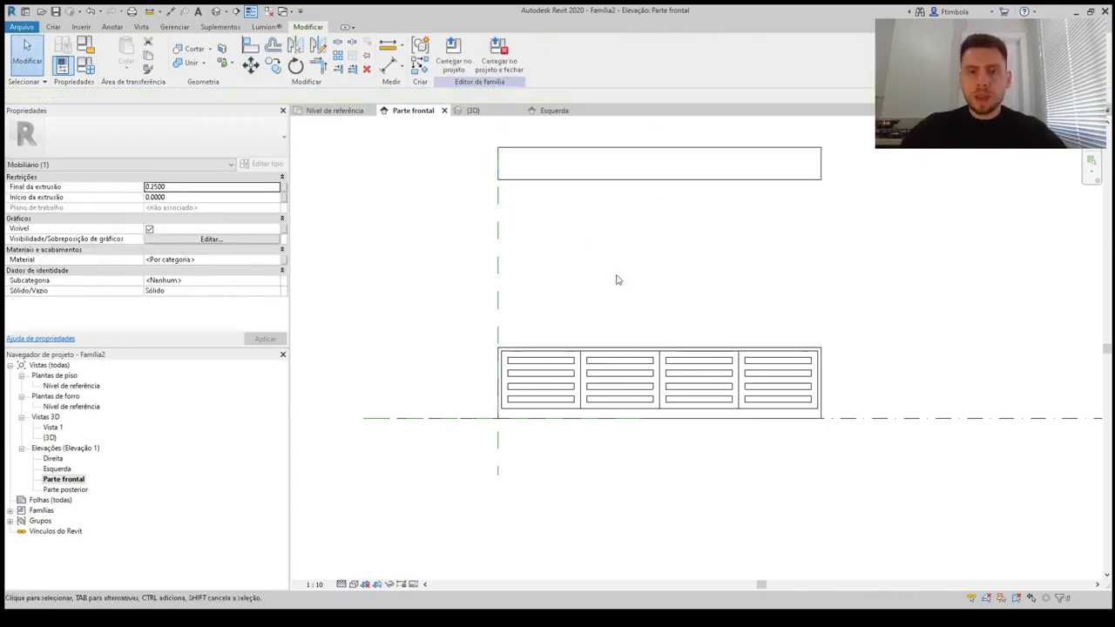
Thin the raised extrusion into a shelf by setting its extrusion end to 0.036
scroll(628, 244, "down", 1)
scroll(663, 295, "up", 1)
left_click(647, 175)
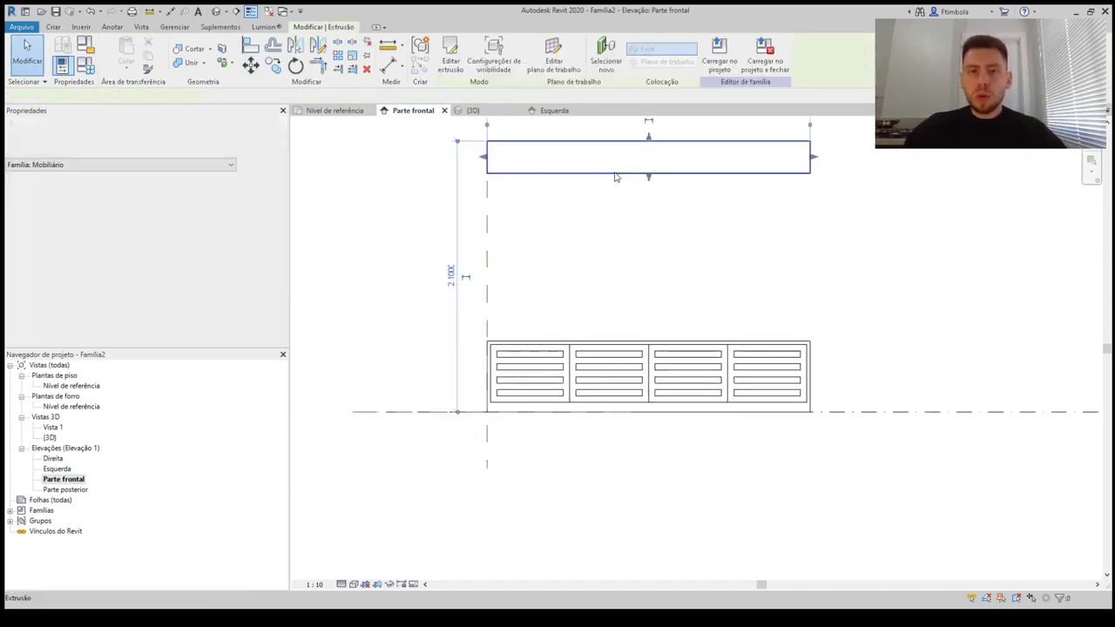
left_click(218, 187)
key("BackSpace")
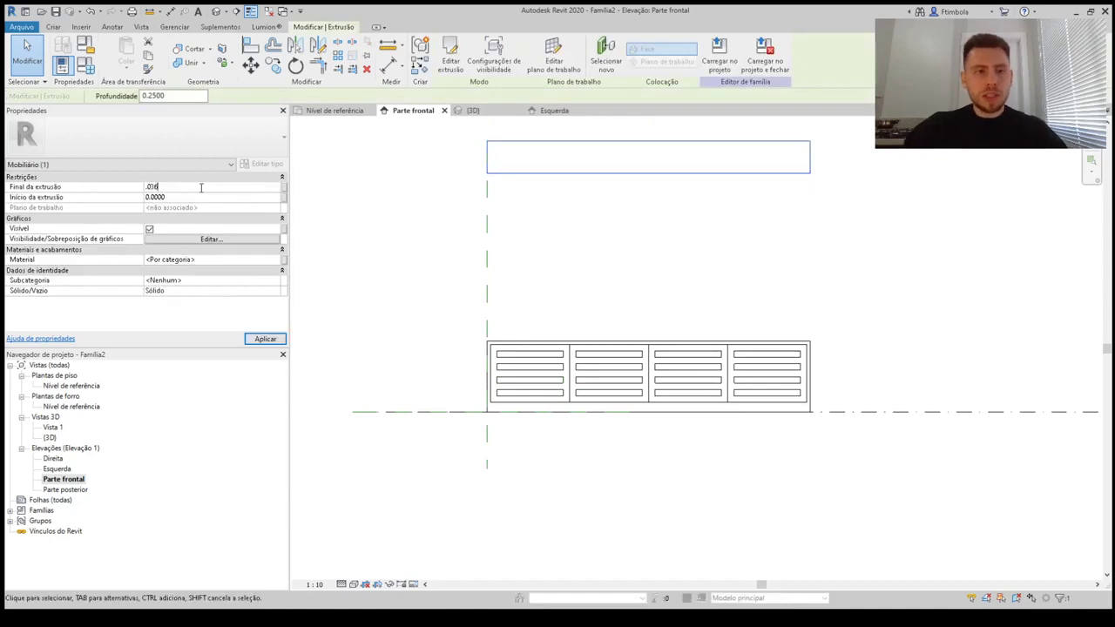
type(".036")
key("Return")
left_click(592, 250)
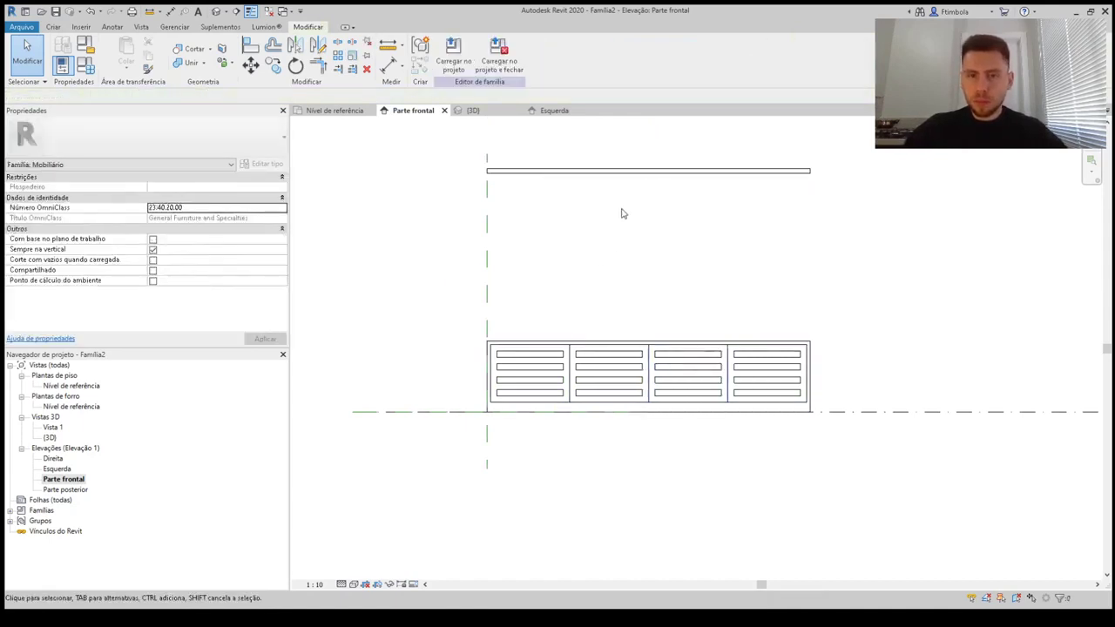
Move the thin shelf up by 0.2 and show it with the cabinet in the 3D view
left_click(632, 172)
key("m")
key("v")
left_click(624, 272)
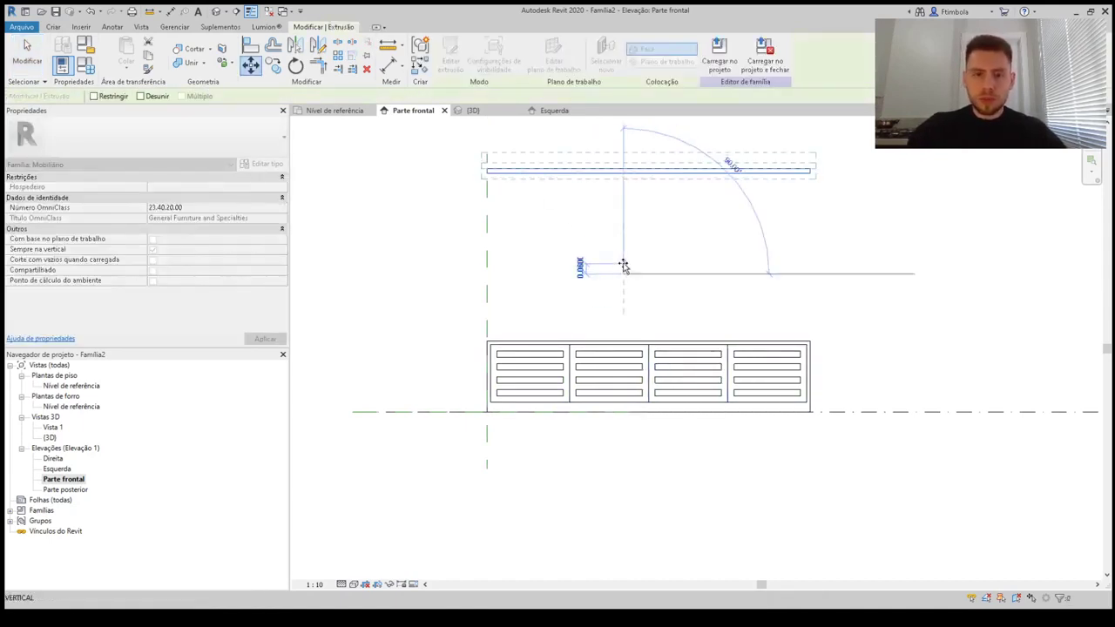
type(".2")
key("Return")
left_click(576, 259)
left_click(215, 12)
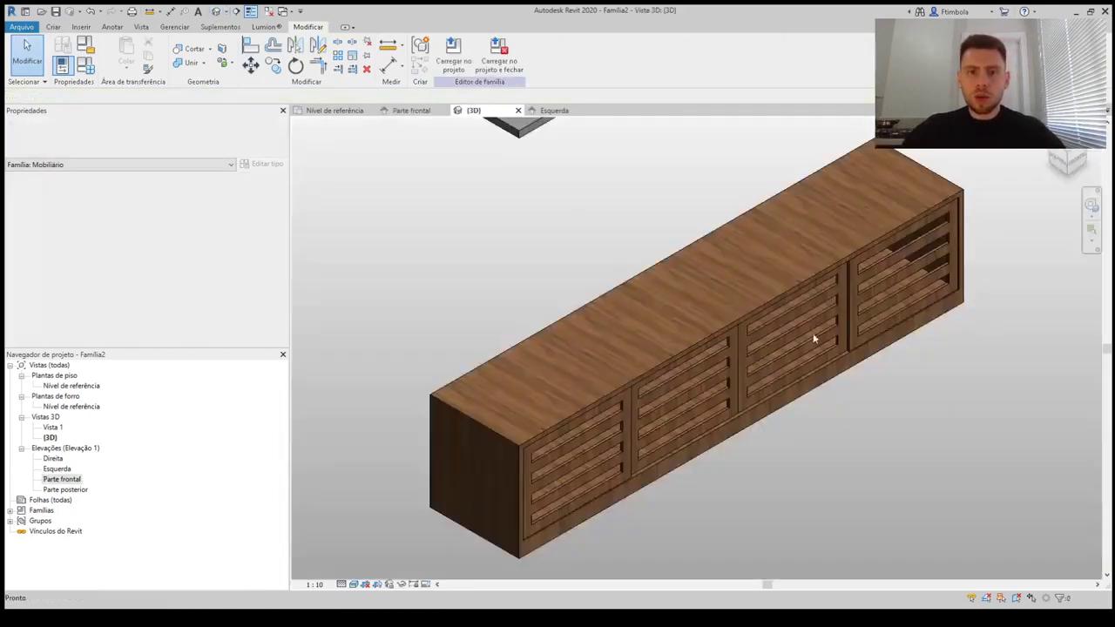
scroll(754, 426, "down", 3)
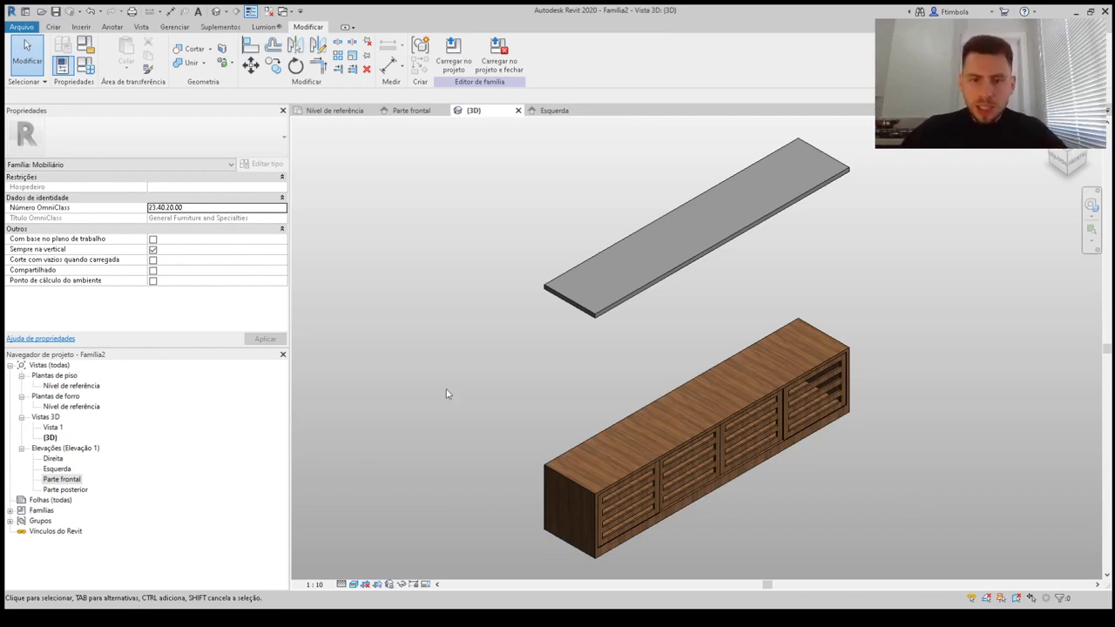
left_click(601, 316)
left_click(193, 187)
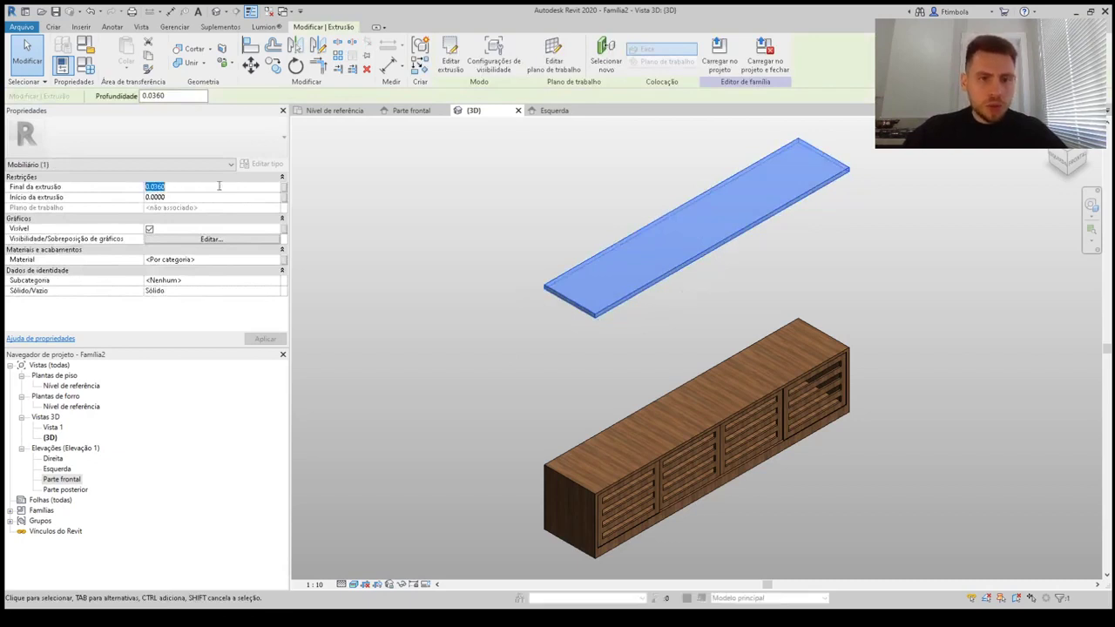
left_click(444, 54)
left_click(619, 305)
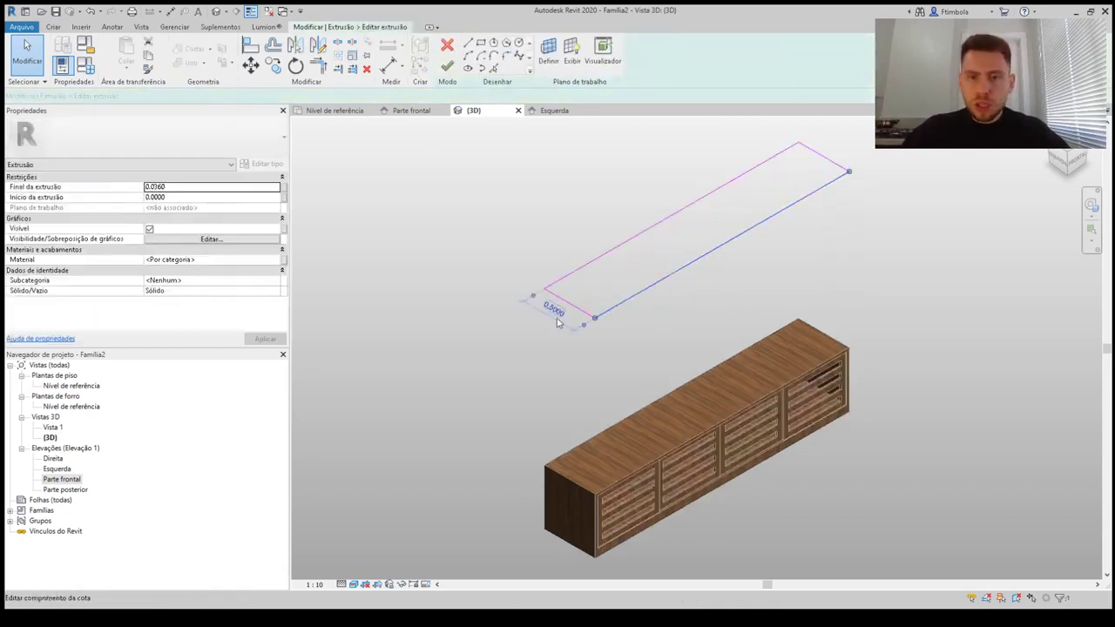
left_click(556, 314)
key("Escape")
scroll(718, 208, "up", 2)
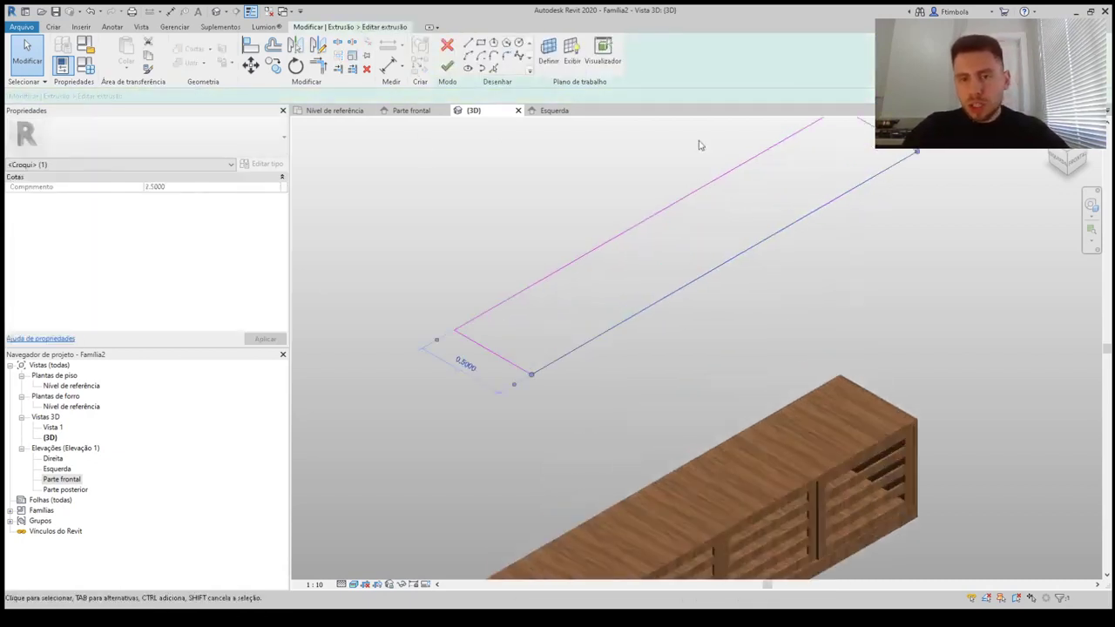
key("Escape")
left_click(448, 68)
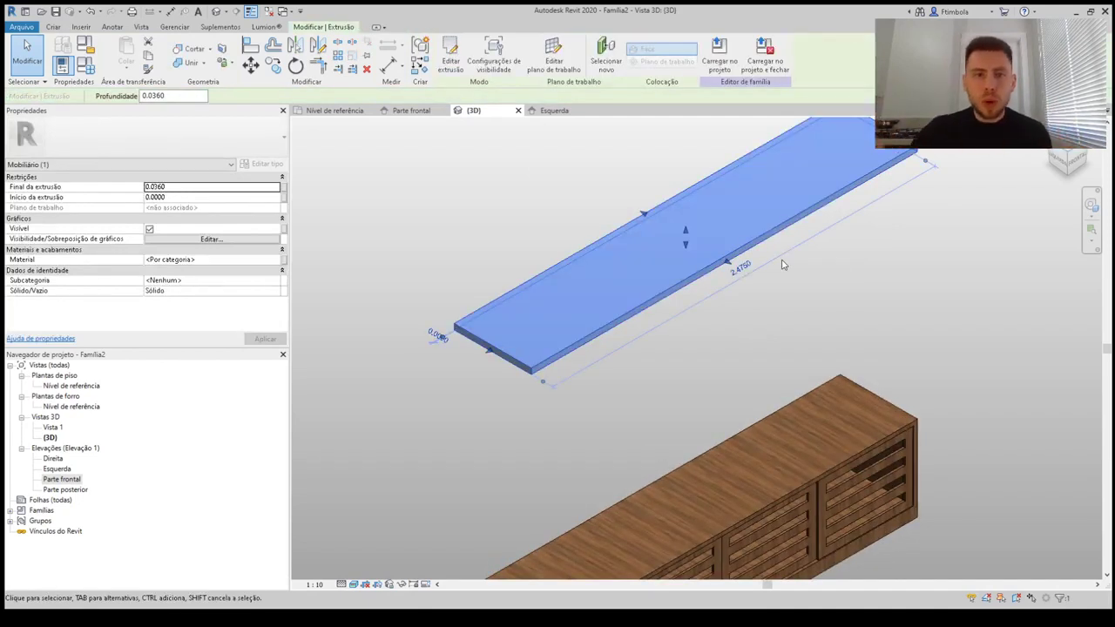
Edit the shelf's extrusion sketch in the 3D view, reducing its front-to-back width to 0.4, and finish the sketch
left_click(651, 360)
left_click(512, 289)
scroll(512, 288, "down", 2)
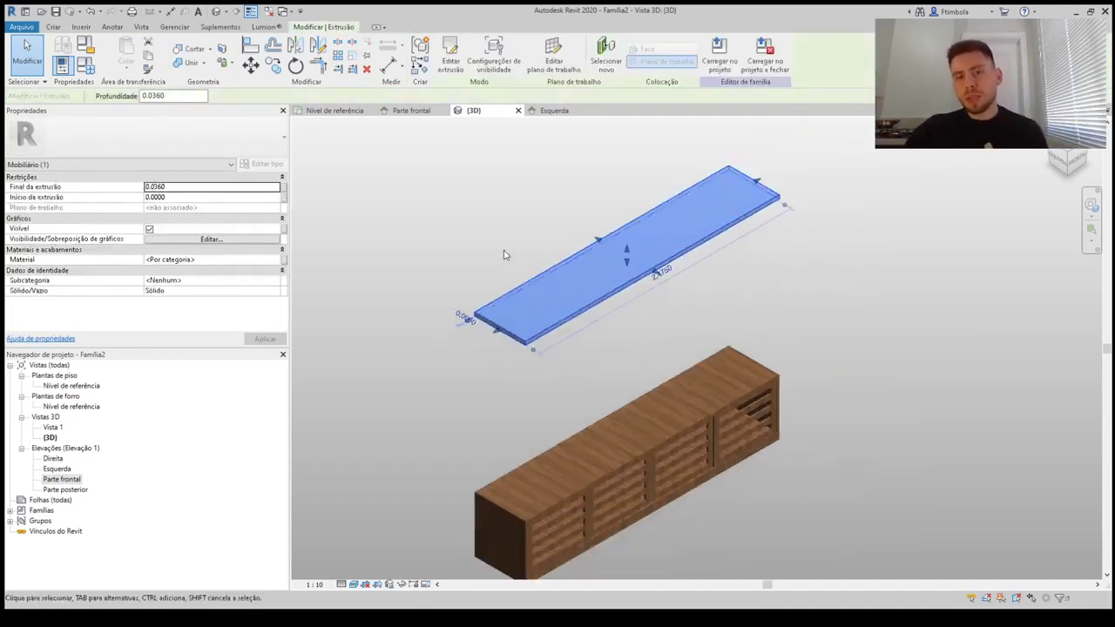
left_click(449, 68)
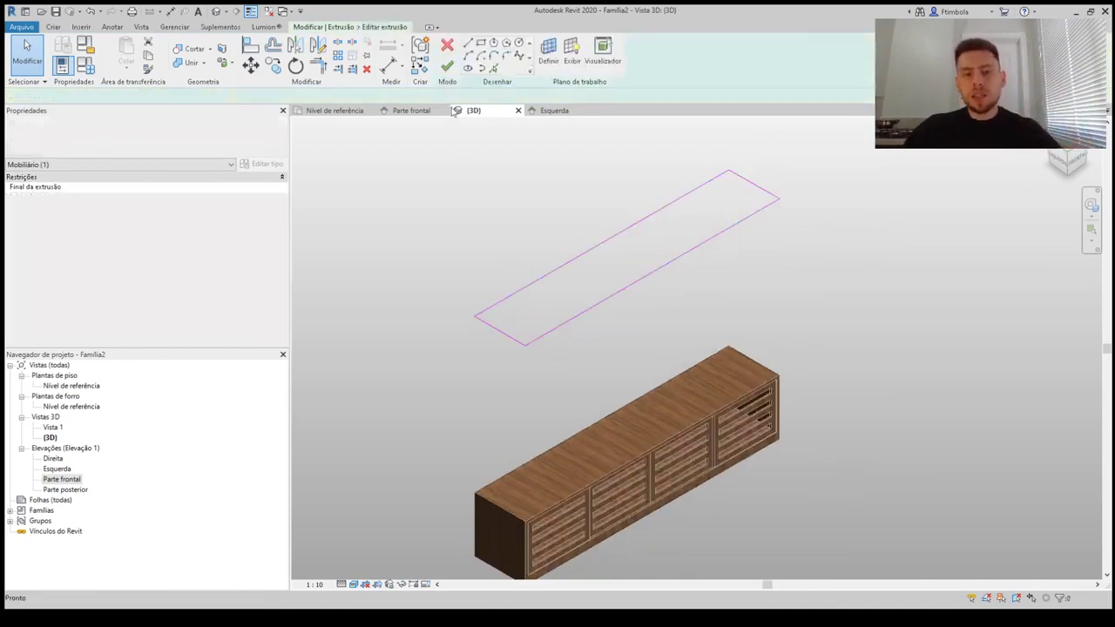
left_click(560, 324)
left_click(482, 338)
type(".4")
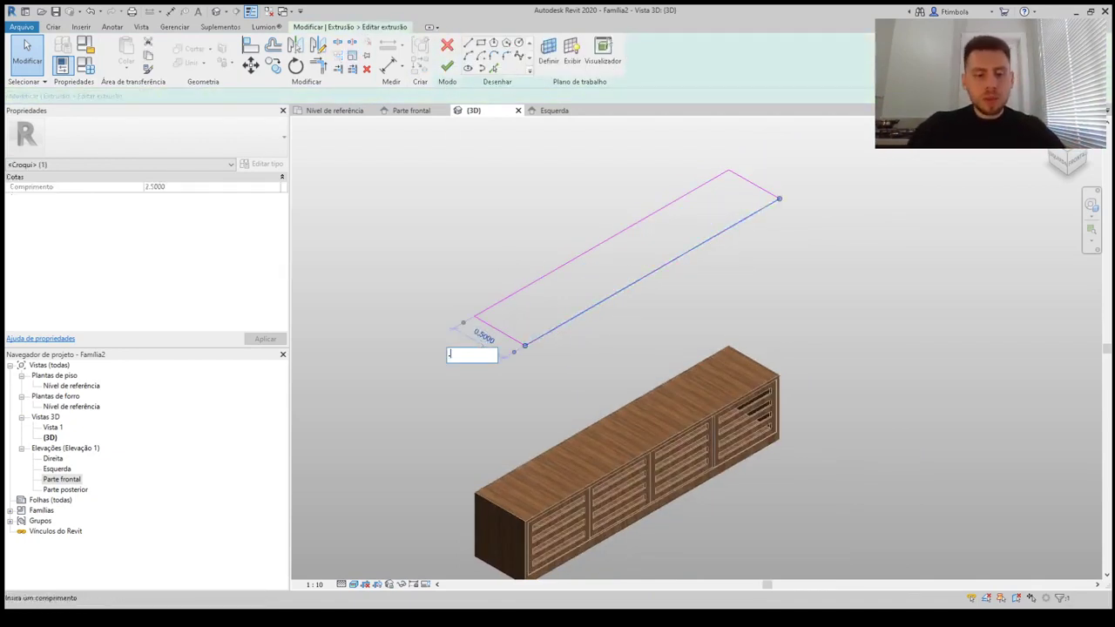
key("Return")
left_click(585, 348)
left_click(447, 67)
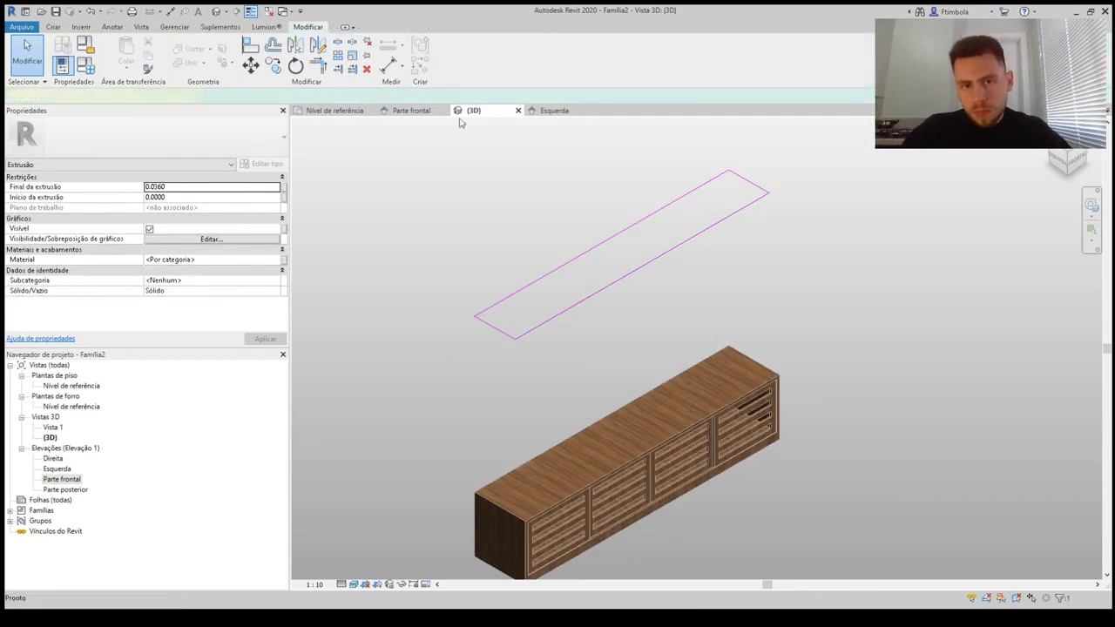
Assign the MDF Masisa Castanho material to the upper shelf
left_click(278, 260)
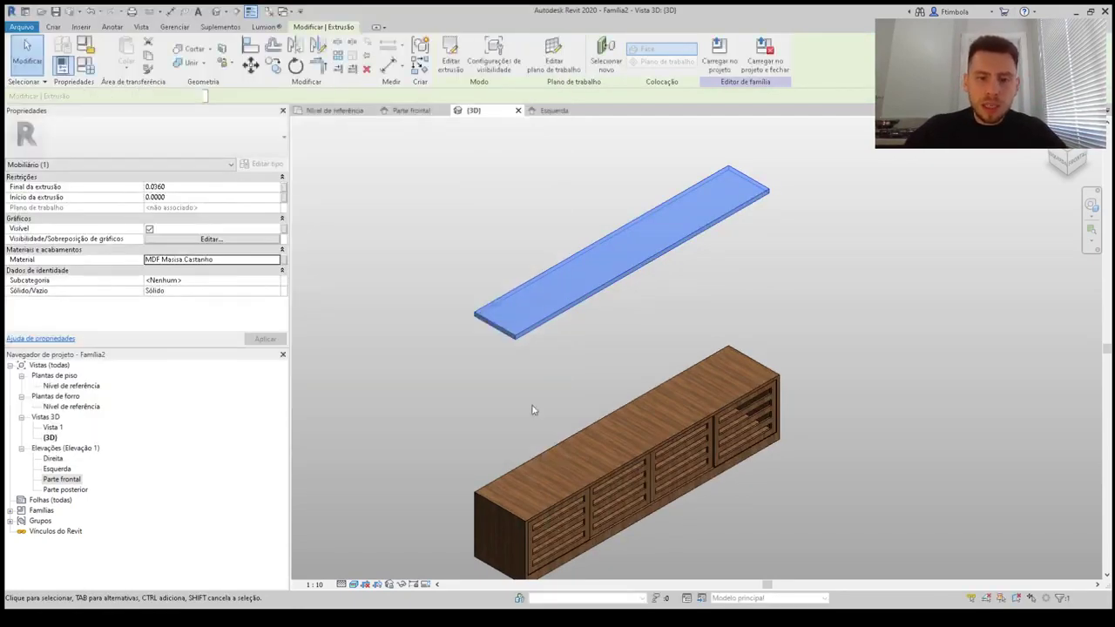
left_click(532, 409)
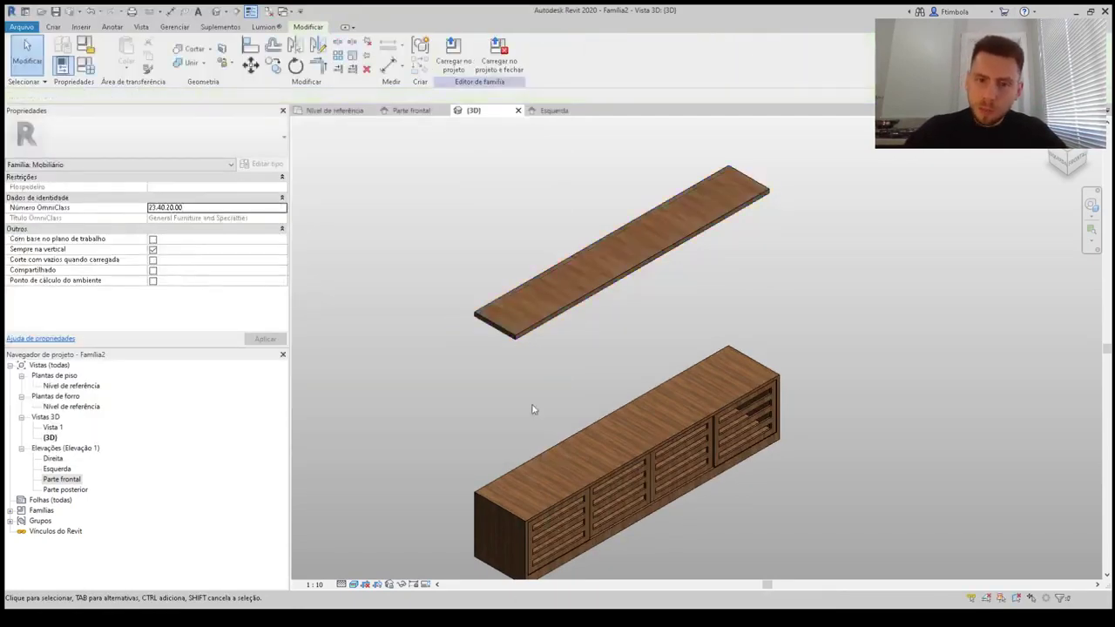
middle_click_drag(534, 409, 604, 381)
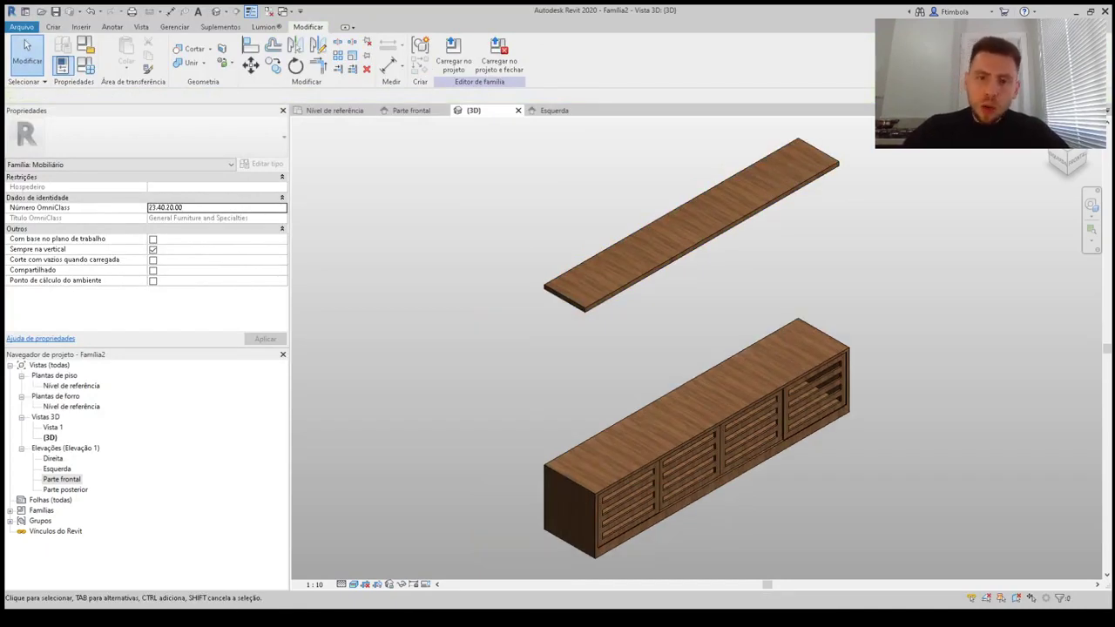
Open the front elevation and examine how the upper shelf's end lines up with the cabinet below
double_click(69, 480)
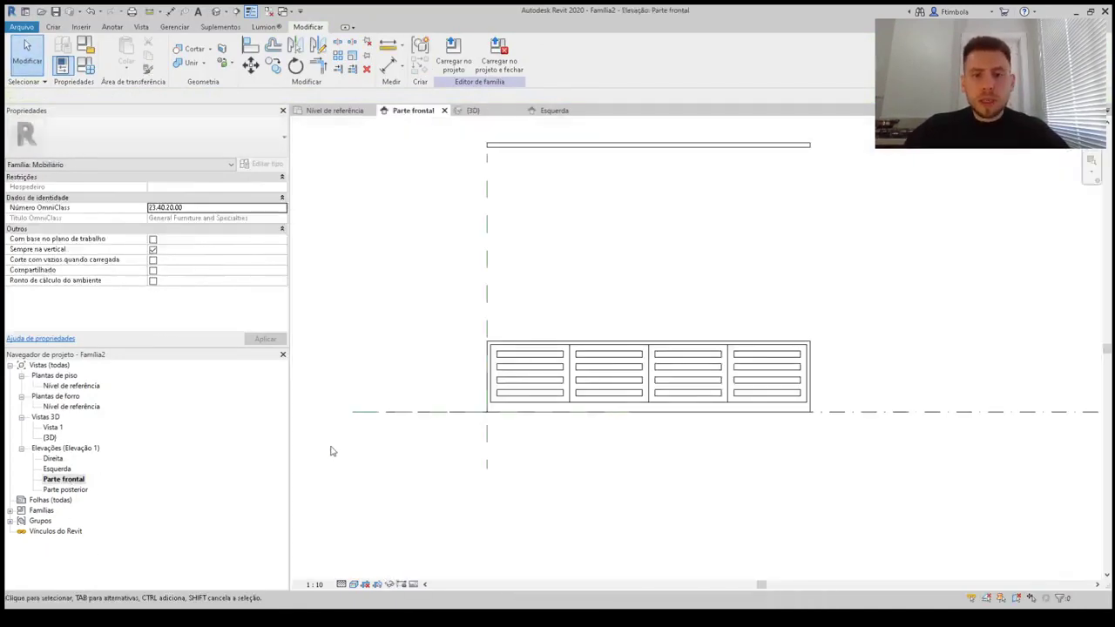
left_click(805, 145)
scroll(818, 149, "up", 3)
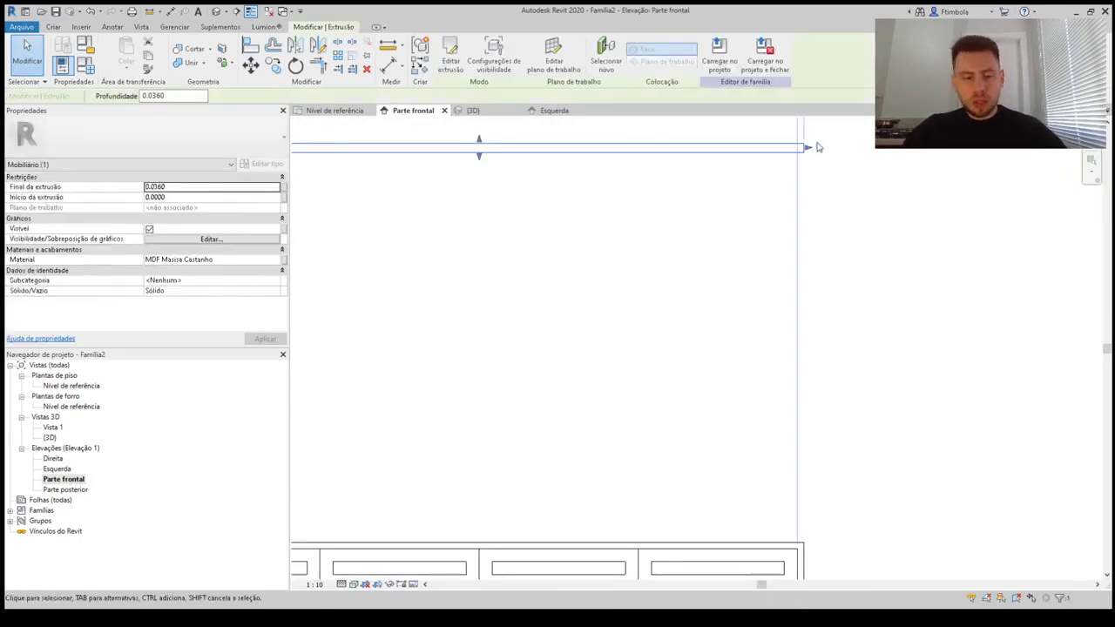
scroll(805, 139, "up", 1)
scroll(766, 271, "down", 2)
key("Escape")
scroll(764, 267, "down", 1)
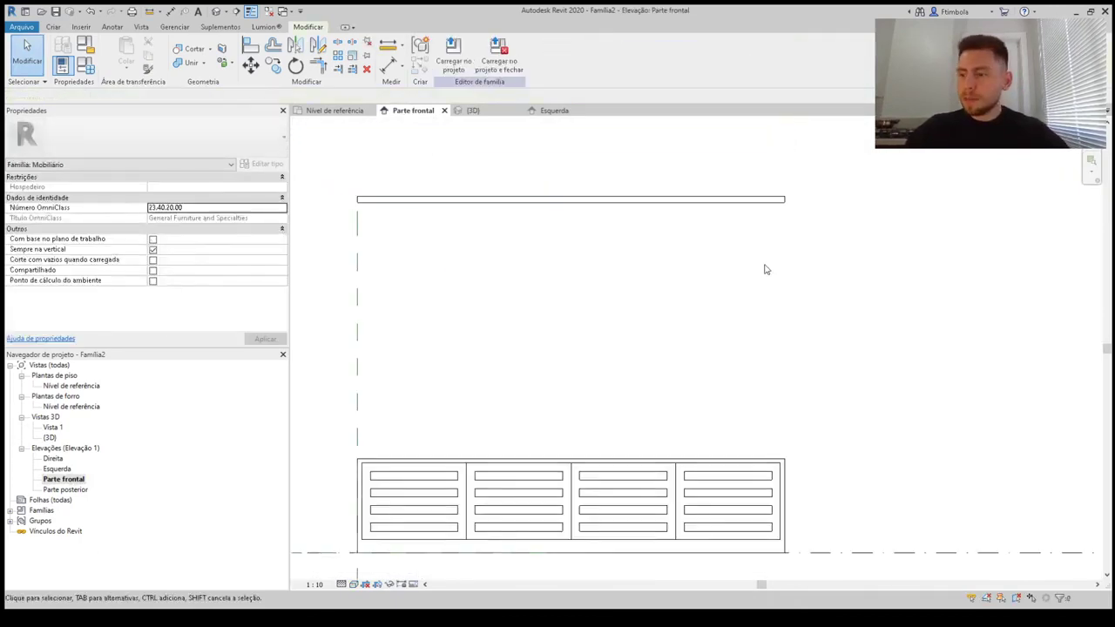
scroll(742, 251, "down", 3)
Copy the upper shelf straight down by 0.4 in the front elevation
left_click(728, 220)
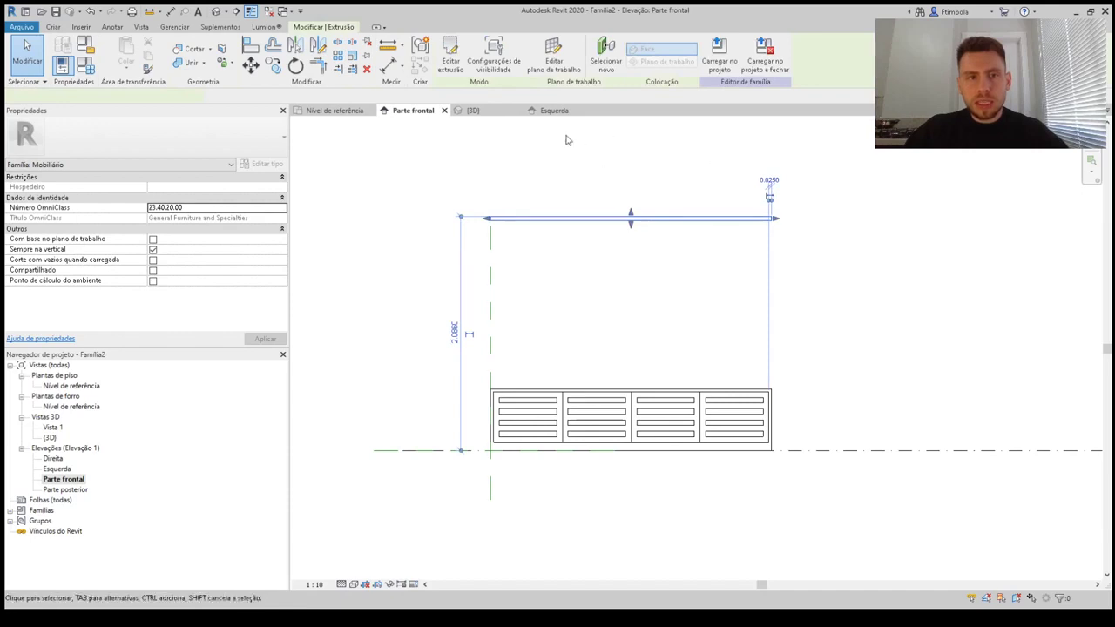
left_click(273, 65)
scroll(736, 183, "up", 2)
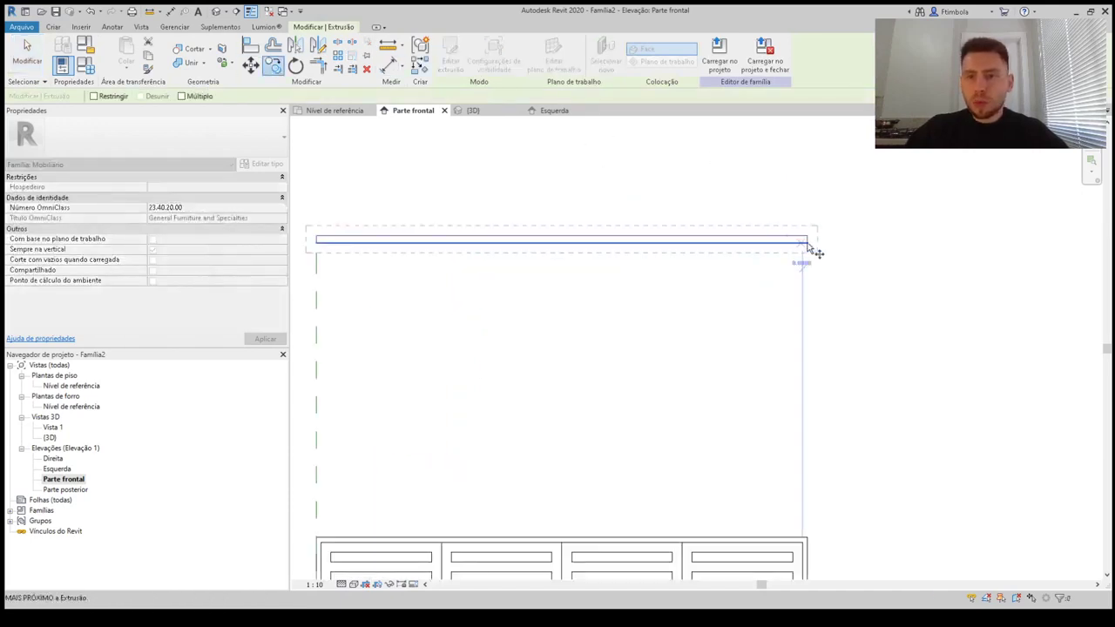
scroll(809, 247, "up", 1)
left_click(807, 237)
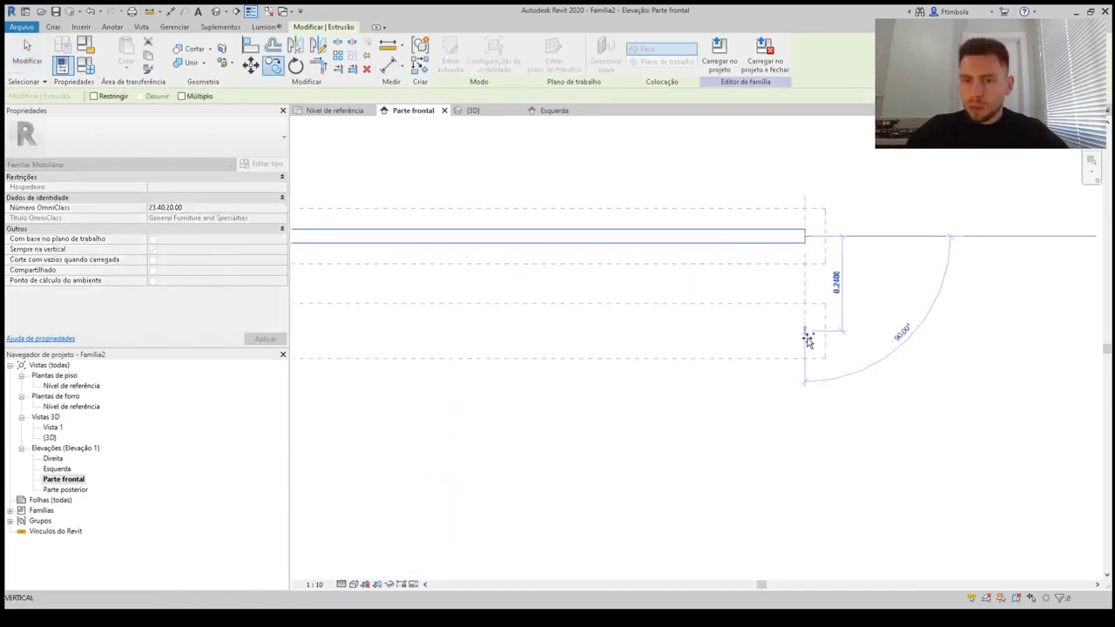
type(".4")
key("Return")
key("Escape")
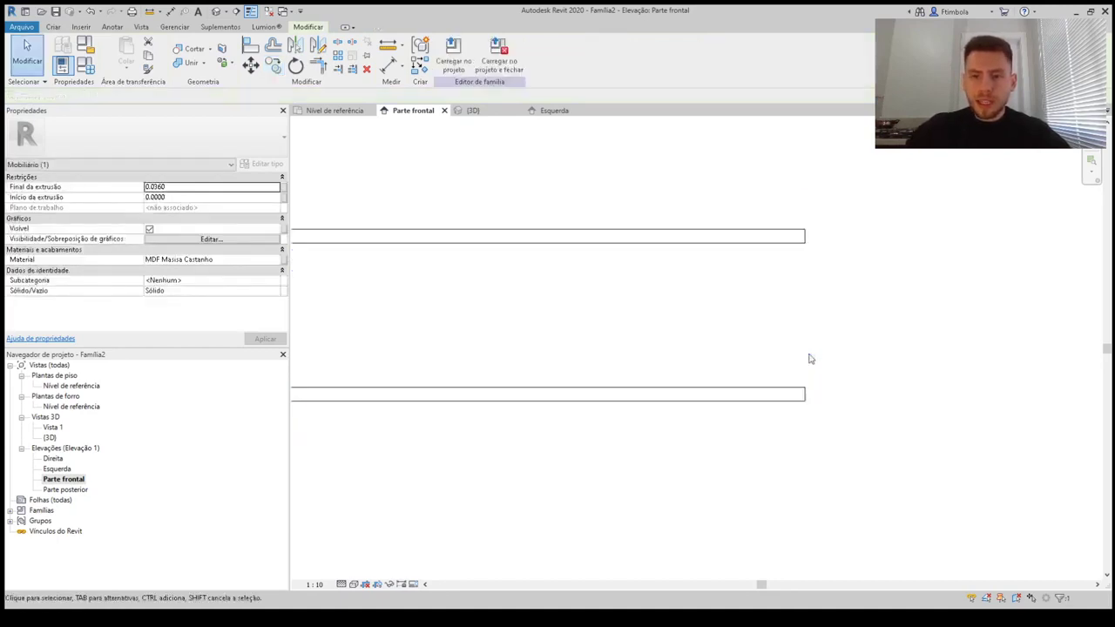
scroll(828, 344, "down", 2)
Edit the lower shelf's extrusion sketch in the 3D view, shortening its length to 0.75, and finish the sketch
left_click(216, 12)
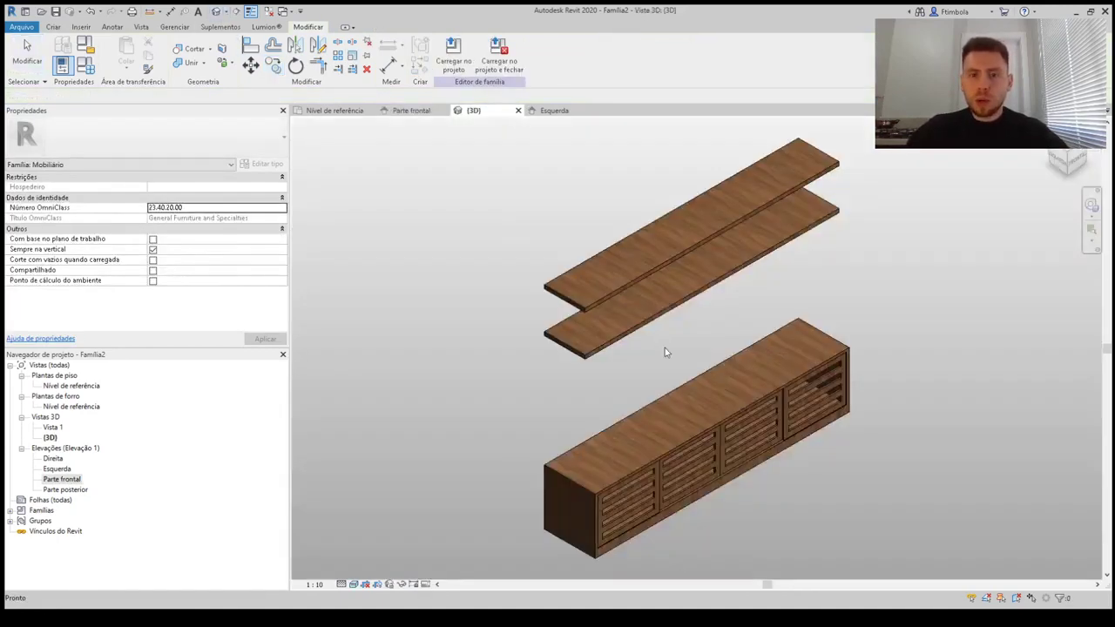
left_click(636, 334)
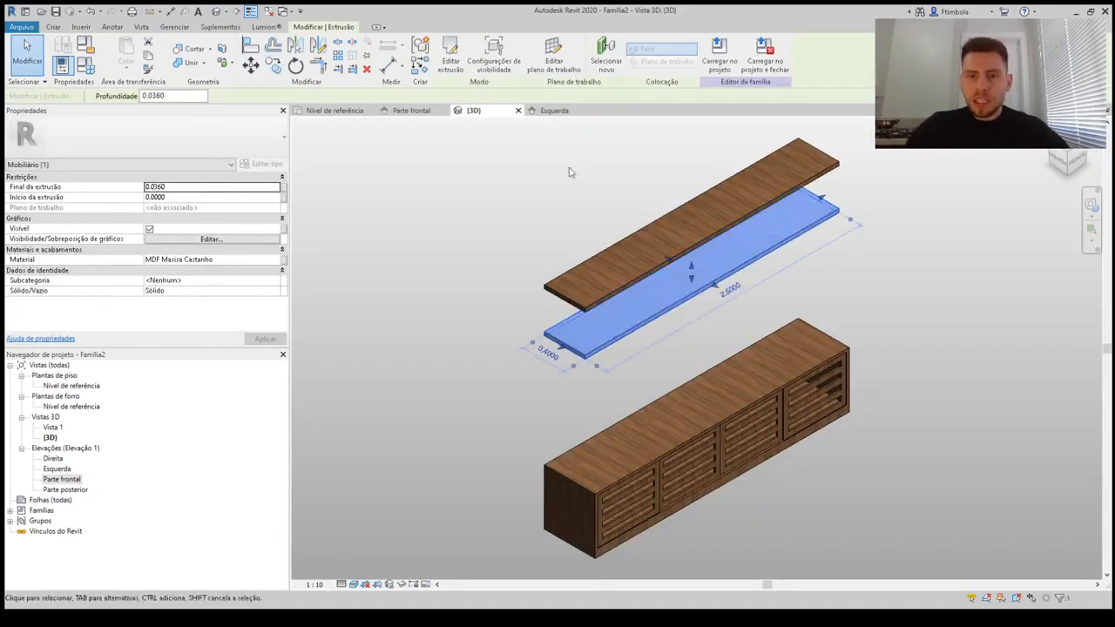
left_click(451, 54)
left_click(566, 349)
left_click(644, 240)
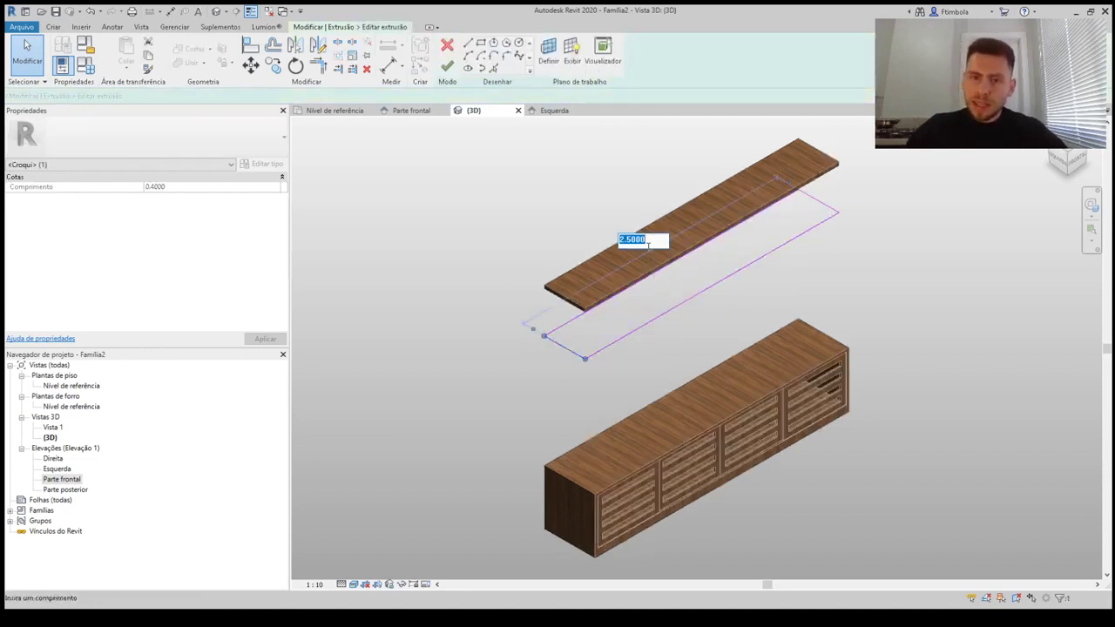
key("BackSpace")
type(".075")
key("Return")
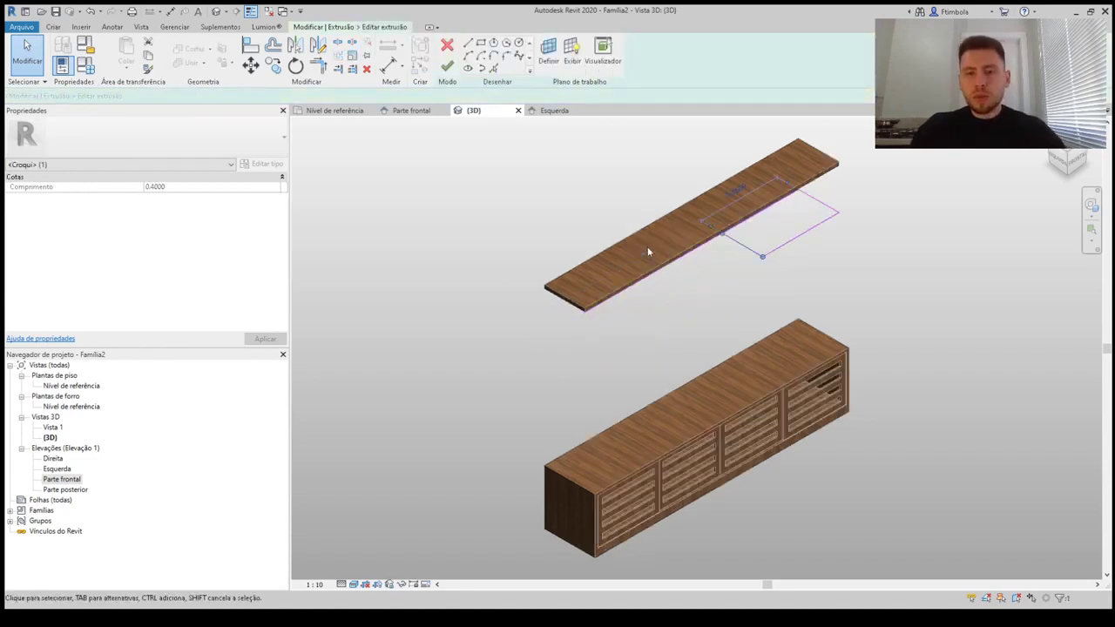
left_click(648, 247)
left_click(445, 70)
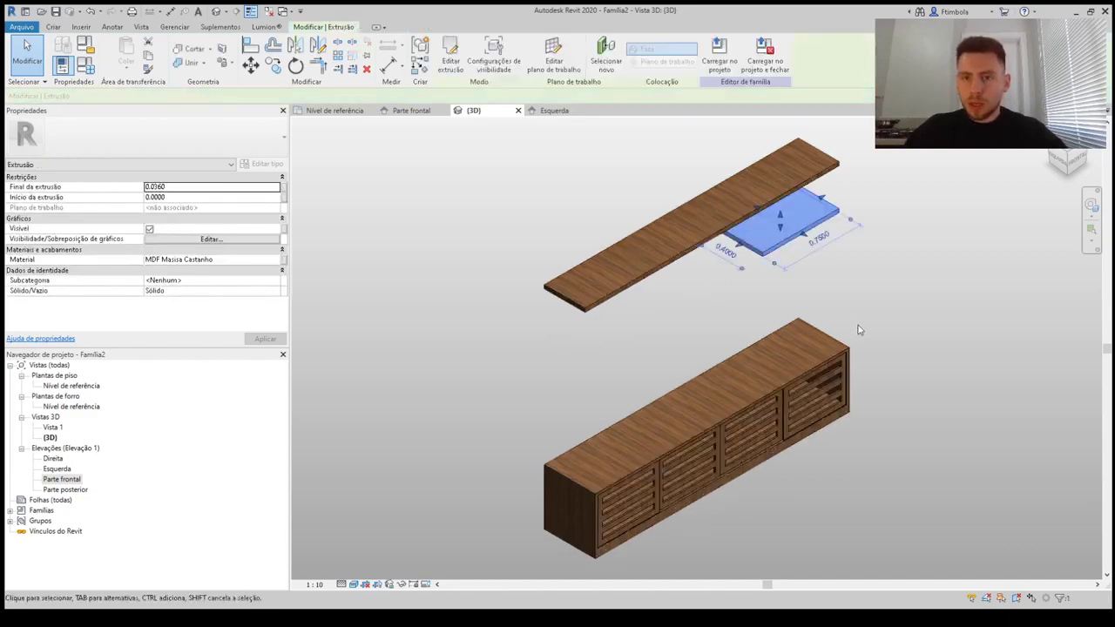
Examine the long and short shelves above the cabinet from several angles in the 3D view
left_click(858, 325)
middle_click_drag(858, 325, 815, 280, "shift")
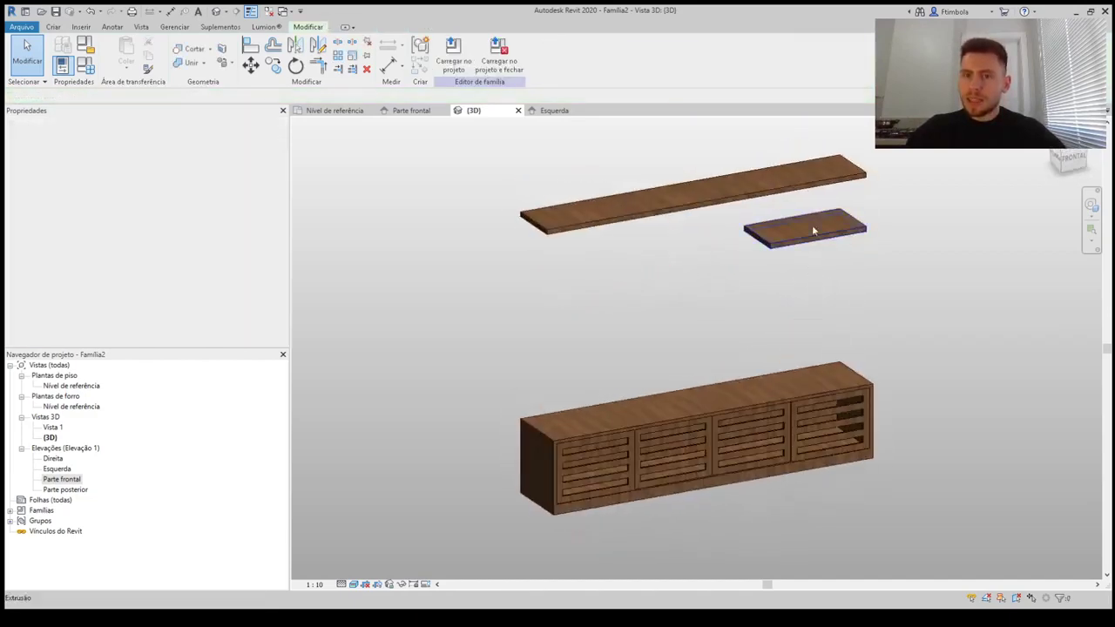
scroll(812, 227, "up", 2)
middle_click_drag(734, 275, 765, 336, "shift")
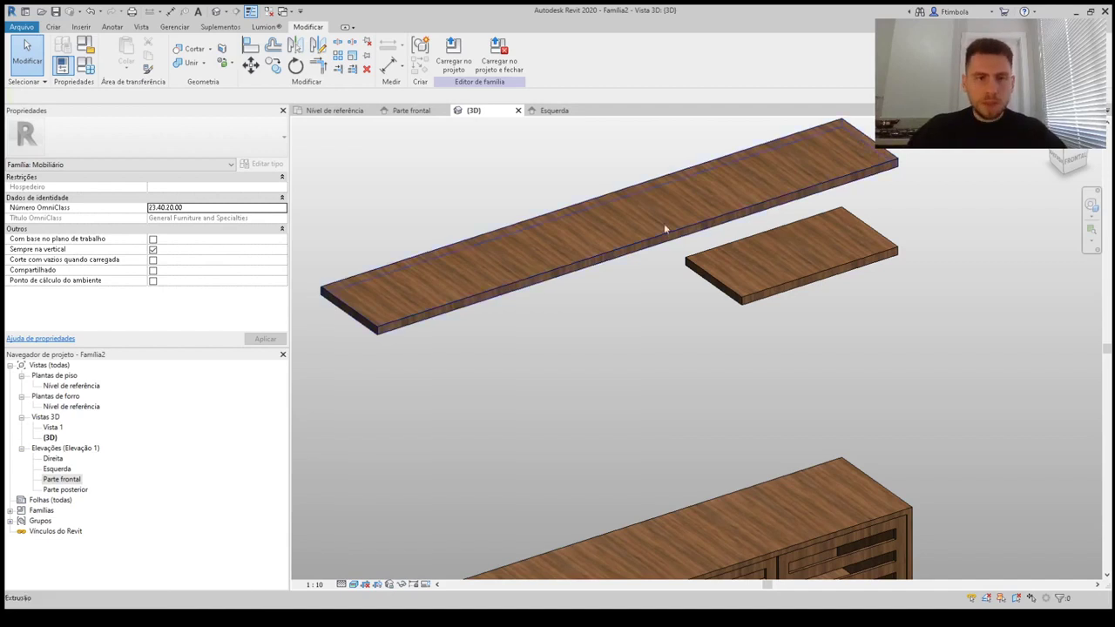
scroll(665, 226, "down", 3)
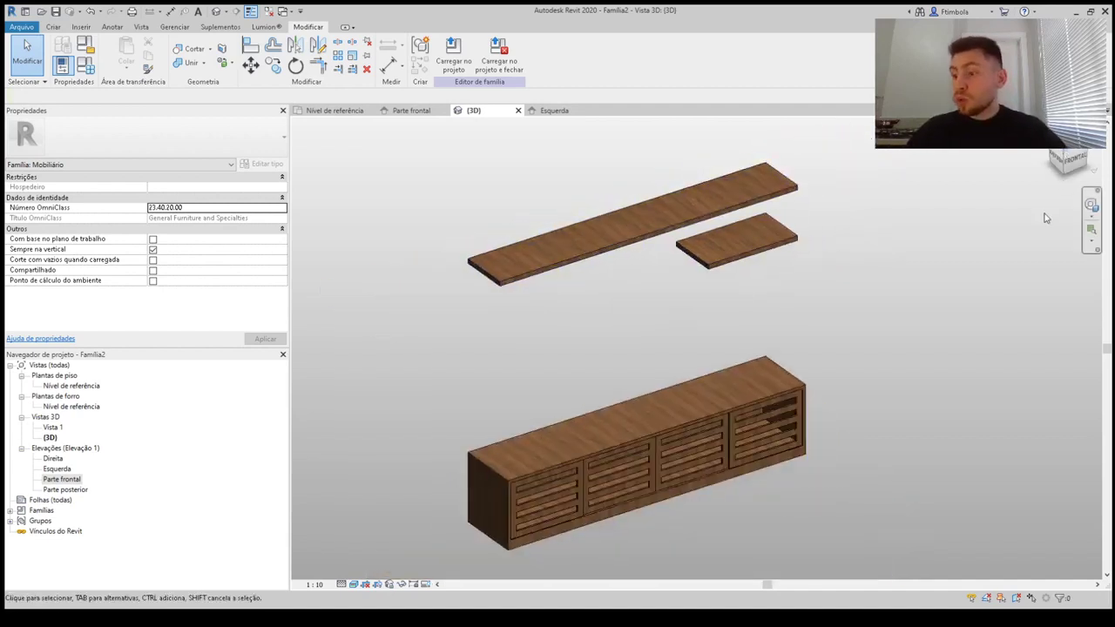
left_click(1068, 157)
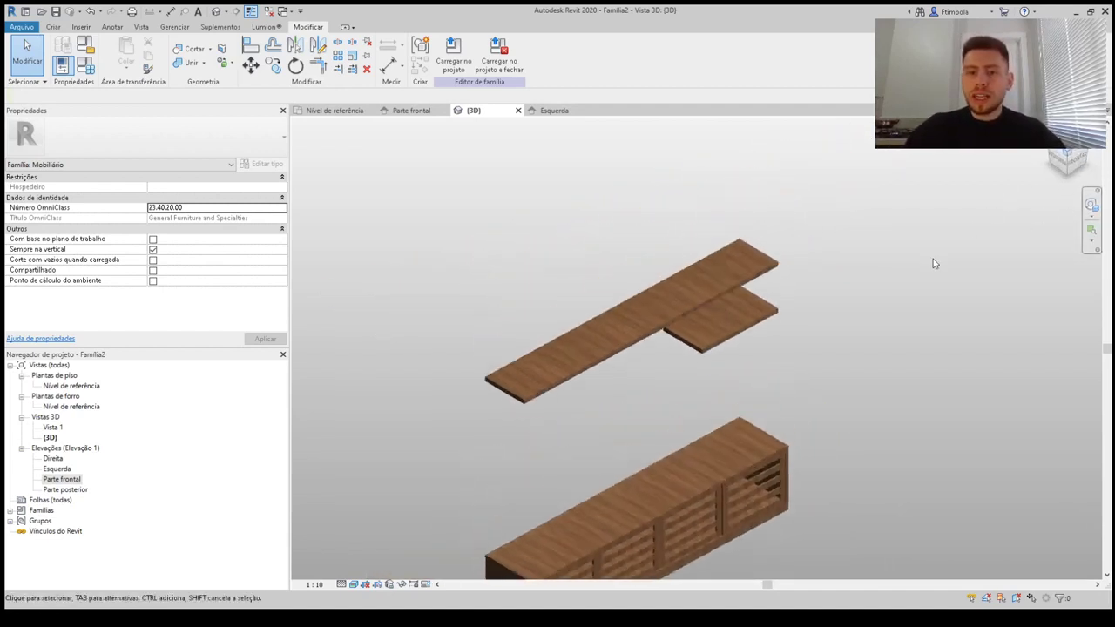
Start a new extrusion in the left elevation and sketch a rectangle about 1.12 high around both shelves from the back reference plane
double_click(57, 469)
scroll(547, 318, "down", 5)
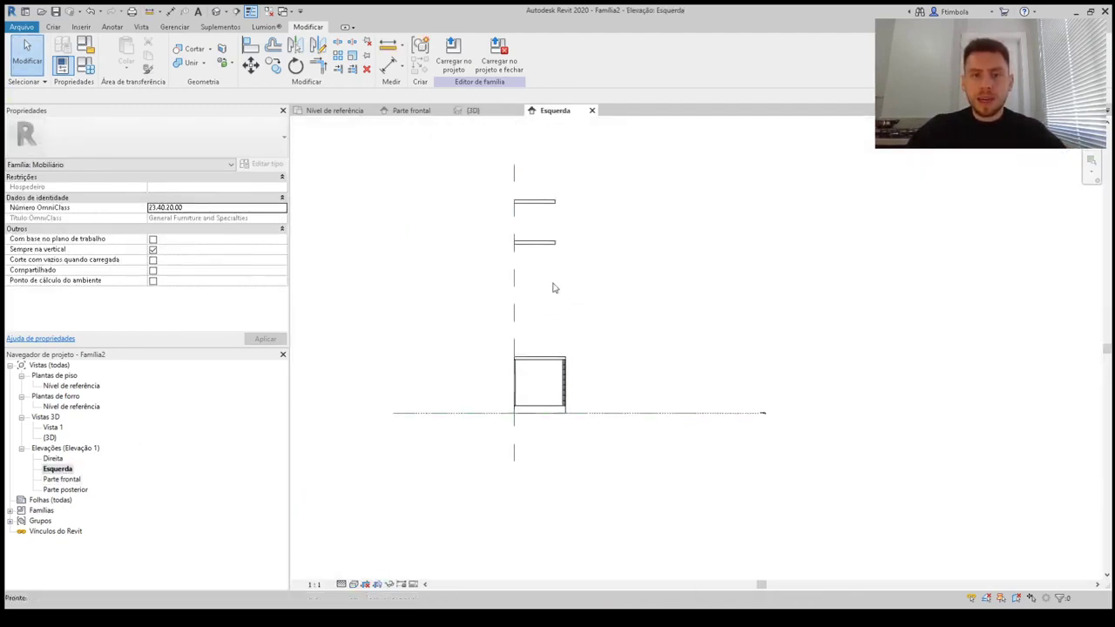
scroll(534, 231, "up", 2)
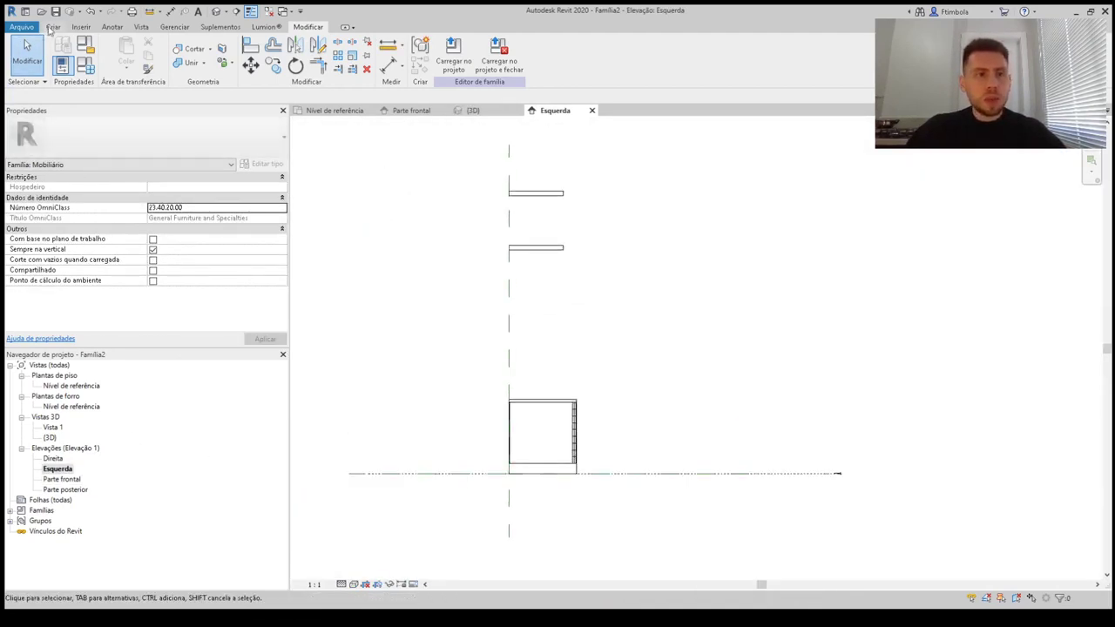
left_click(53, 27)
left_click(87, 53)
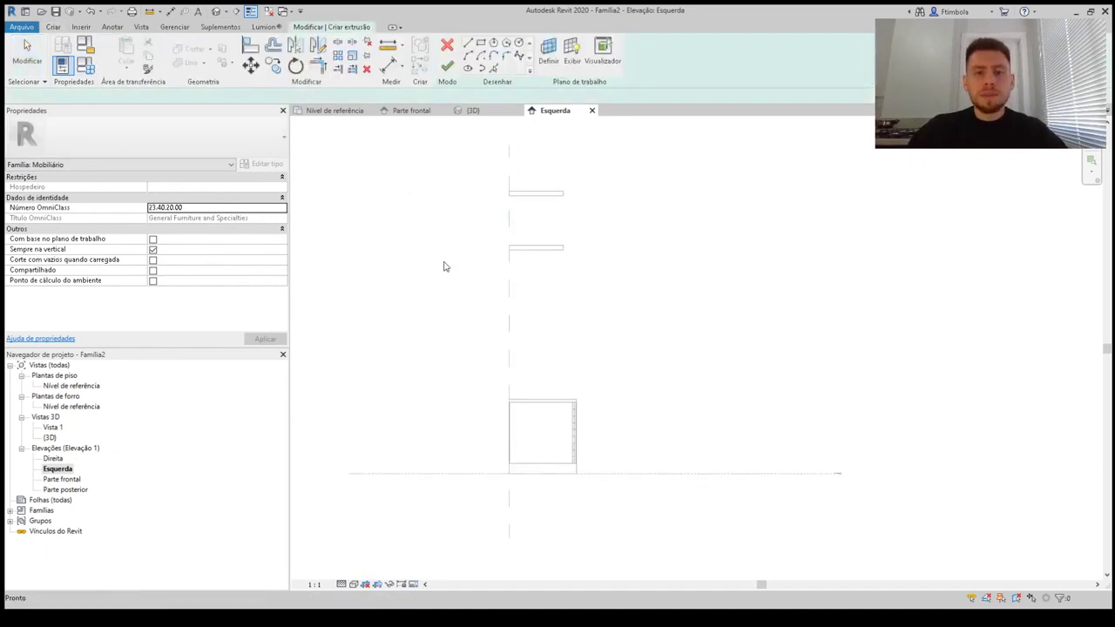
left_click(481, 42)
left_click(508, 300)
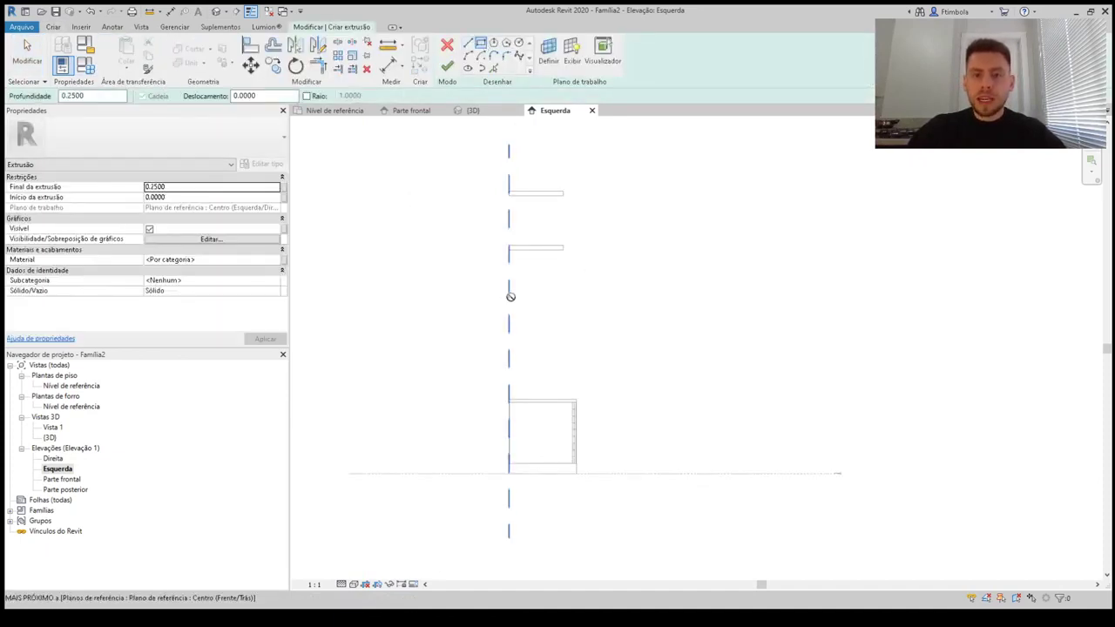
left_click(577, 146)
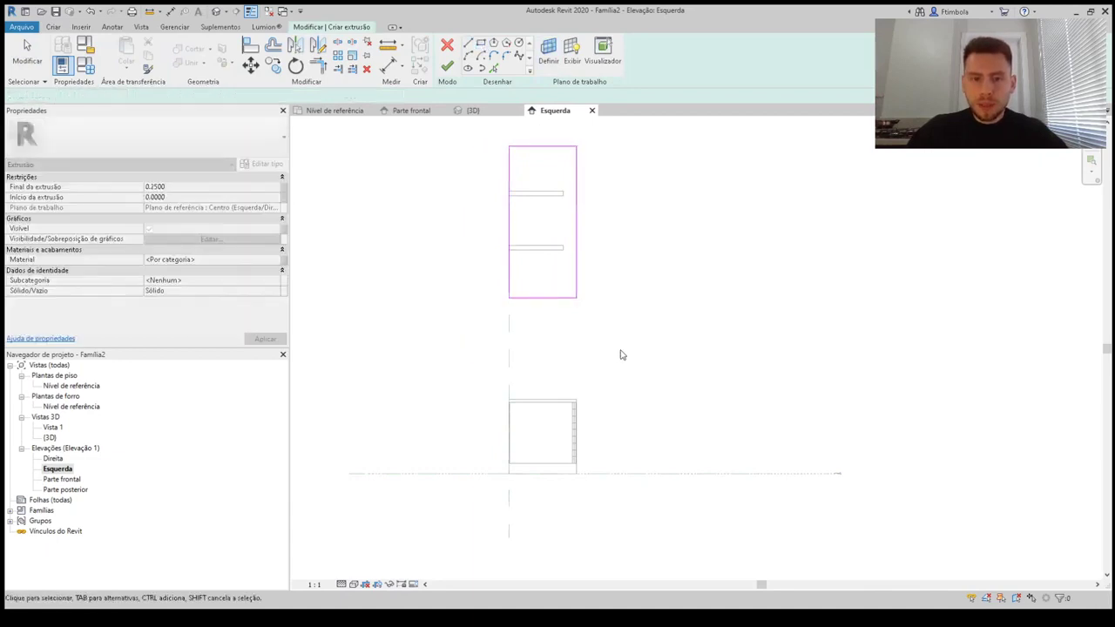
scroll(553, 219, "up", 3)
key("Escape")
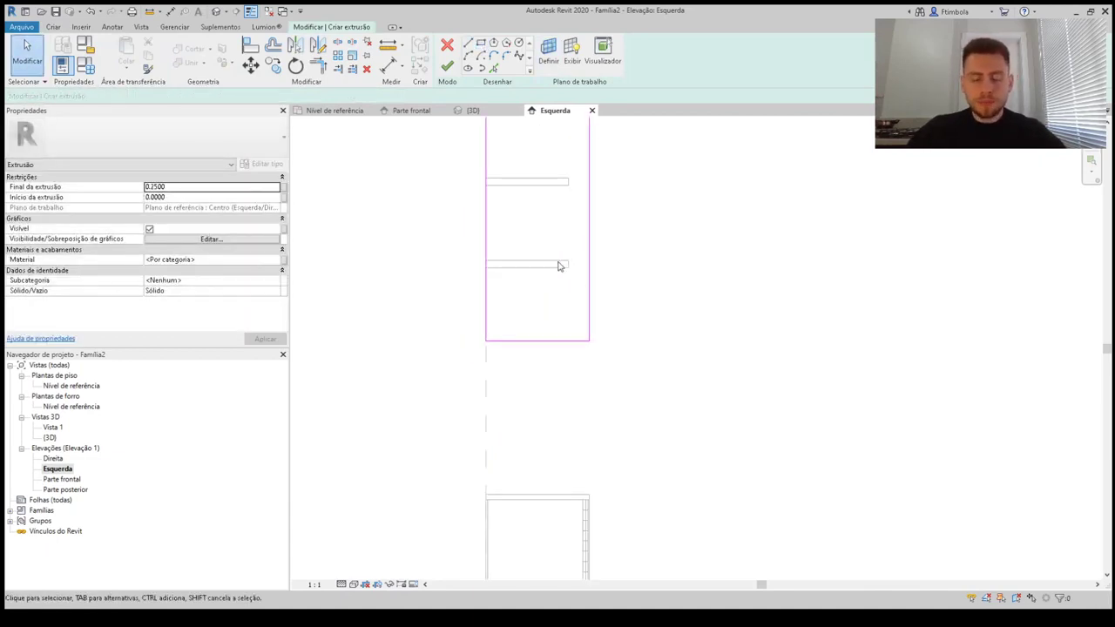
Align the sketched rectangle's front edge with the front face of the shelves
key("a")
key("l")
scroll(562, 267, "up", 2)
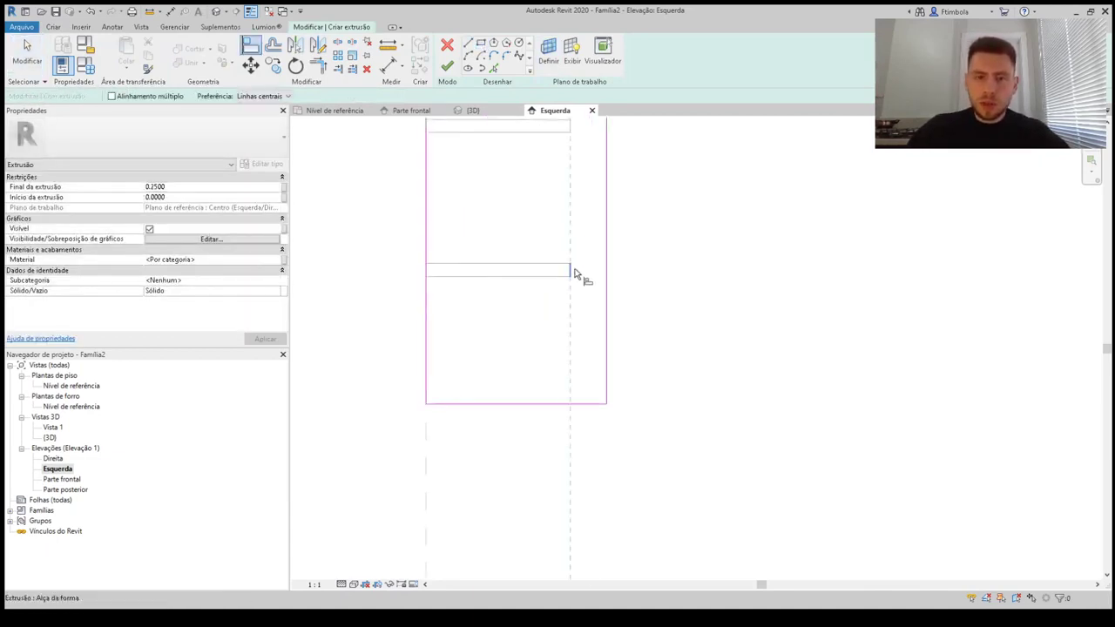
left_click(608, 267)
key("Escape")
scroll(632, 318, "down", 4)
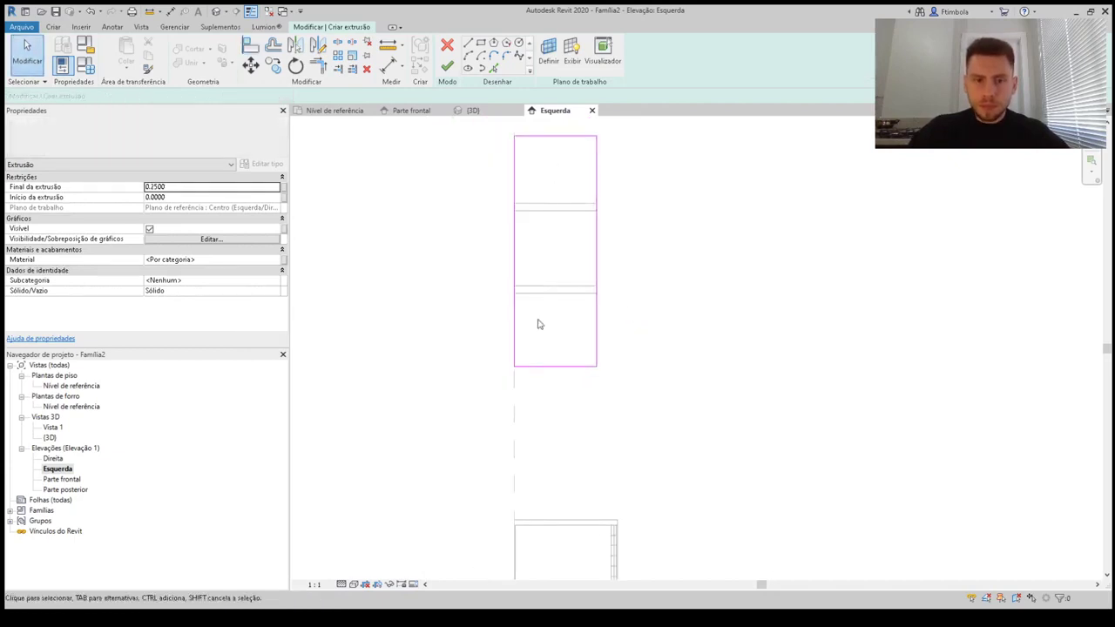
Set the rectangle's height to 1 by moving its bottom edge
left_click(541, 366)
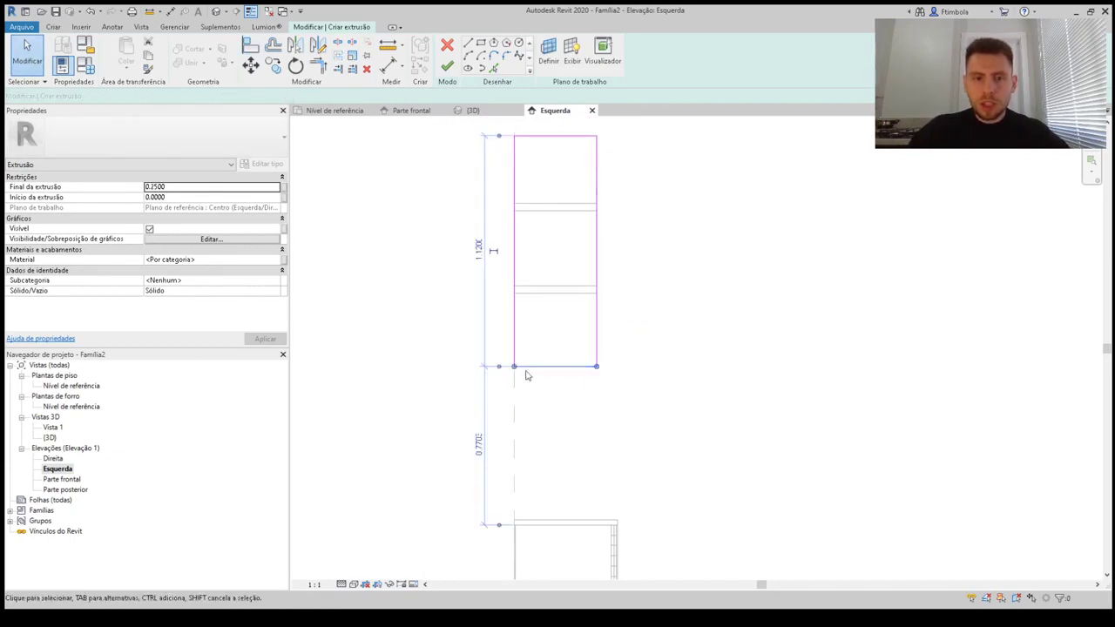
left_click(480, 255)
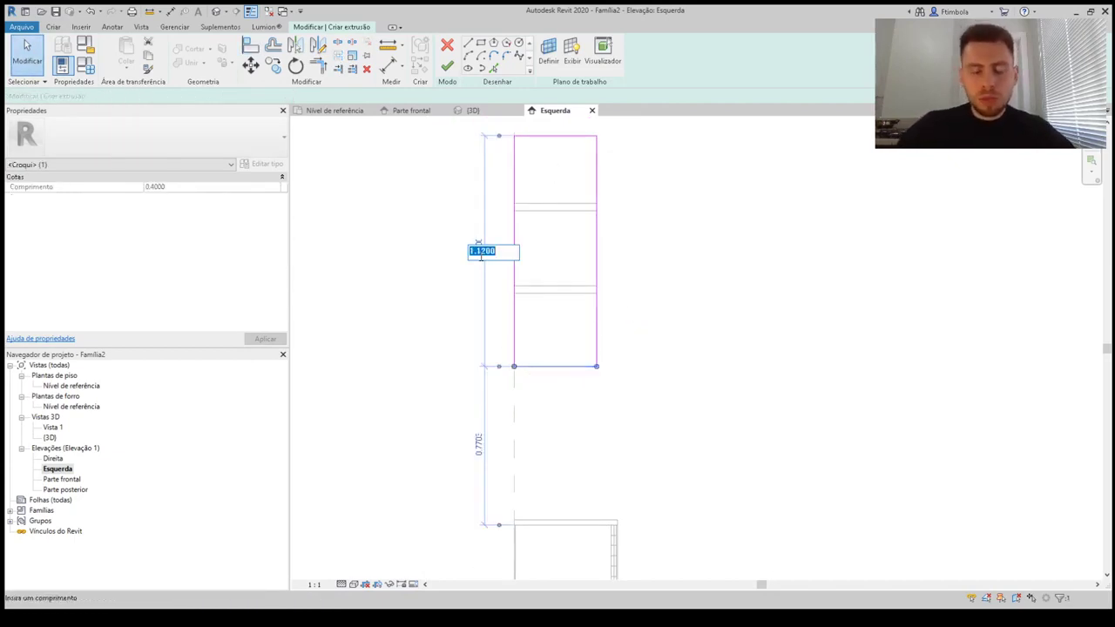
type("1")
key("Return")
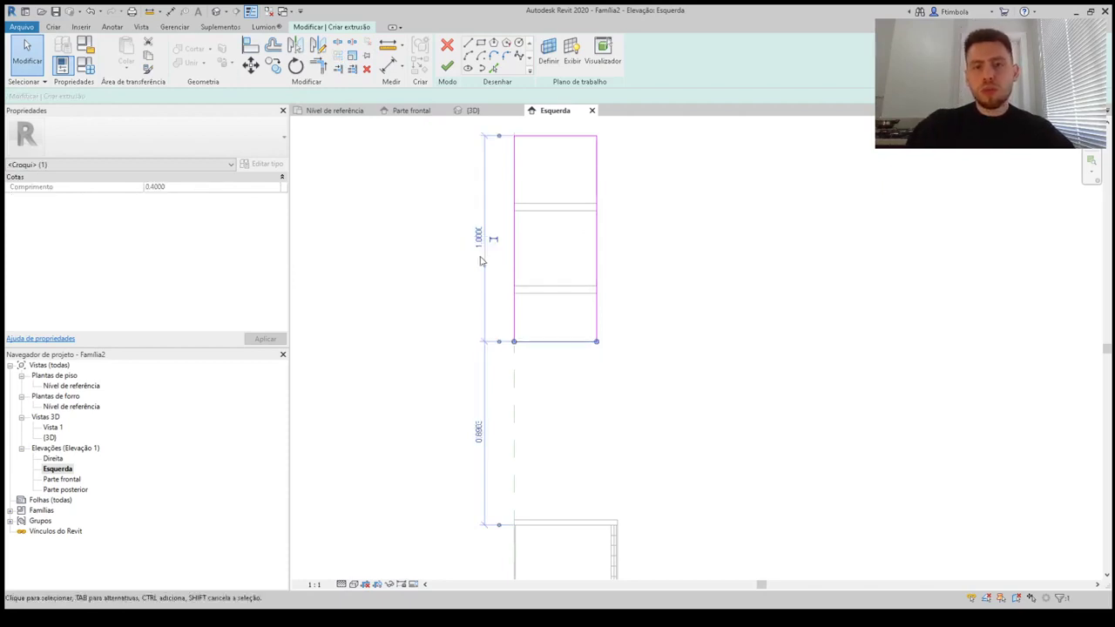
key("Escape")
left_click(546, 137)
key("Escape")
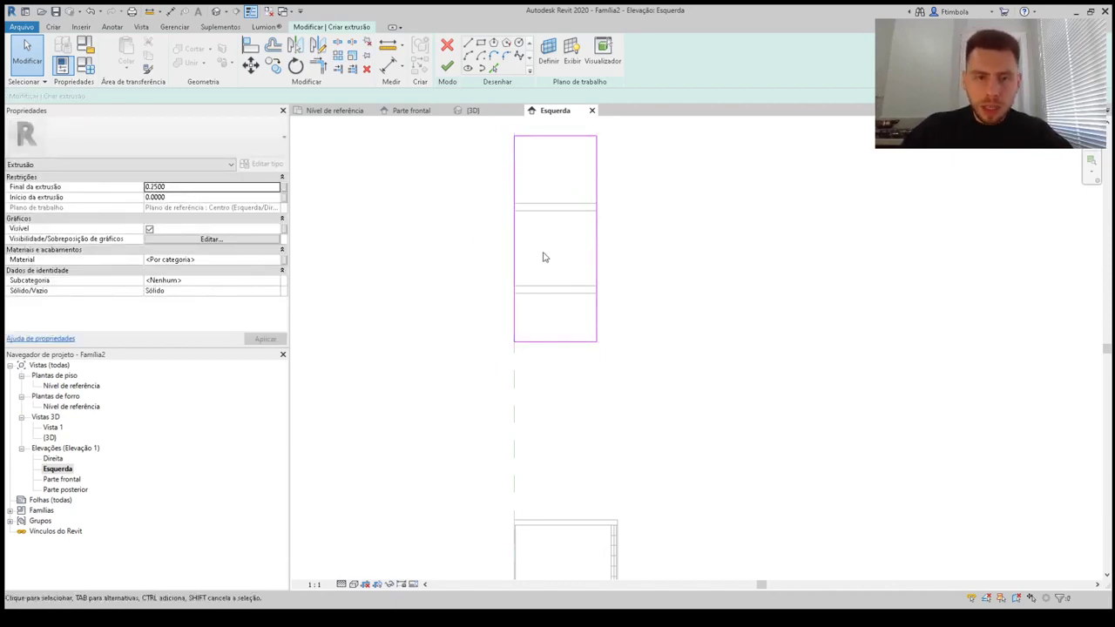
left_click(542, 341)
key("Escape")
Try to dimension the gap between the rectangle's bottom edge and the lower shelf's underside at the 1:1 view scale
key("d")
key("i")
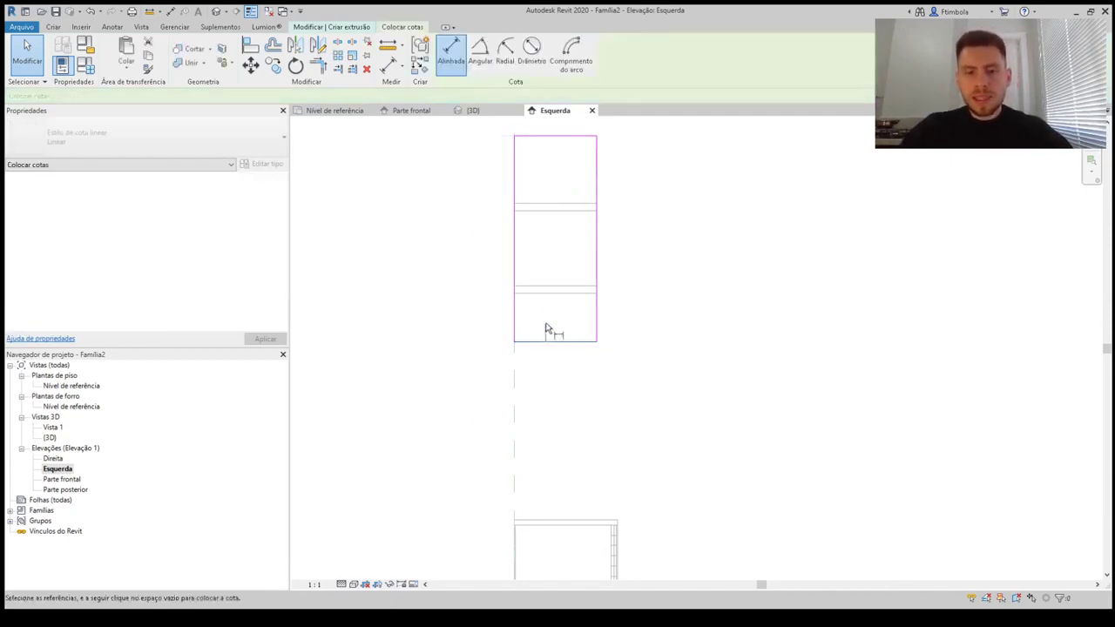
left_click(545, 294)
left_click(467, 303)
key("Escape")
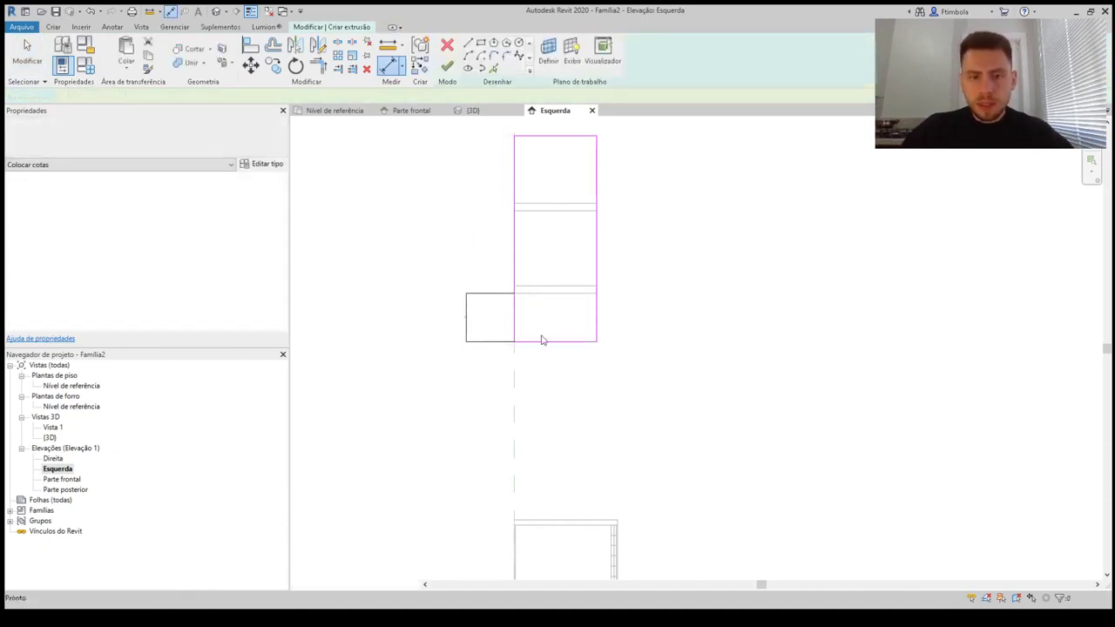
key("Escape")
Set the view scale to 1:20 and dimension the gap between the rectangle's bottom edge and the lower shelf's underside
scroll(545, 341, "up", 3)
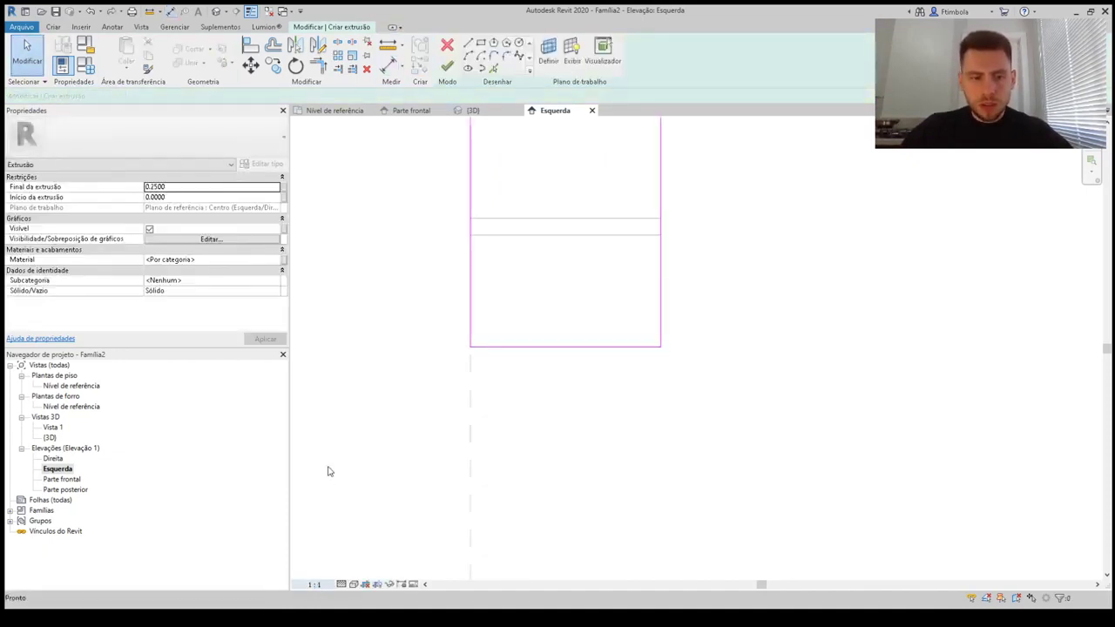
key("d")
key("i")
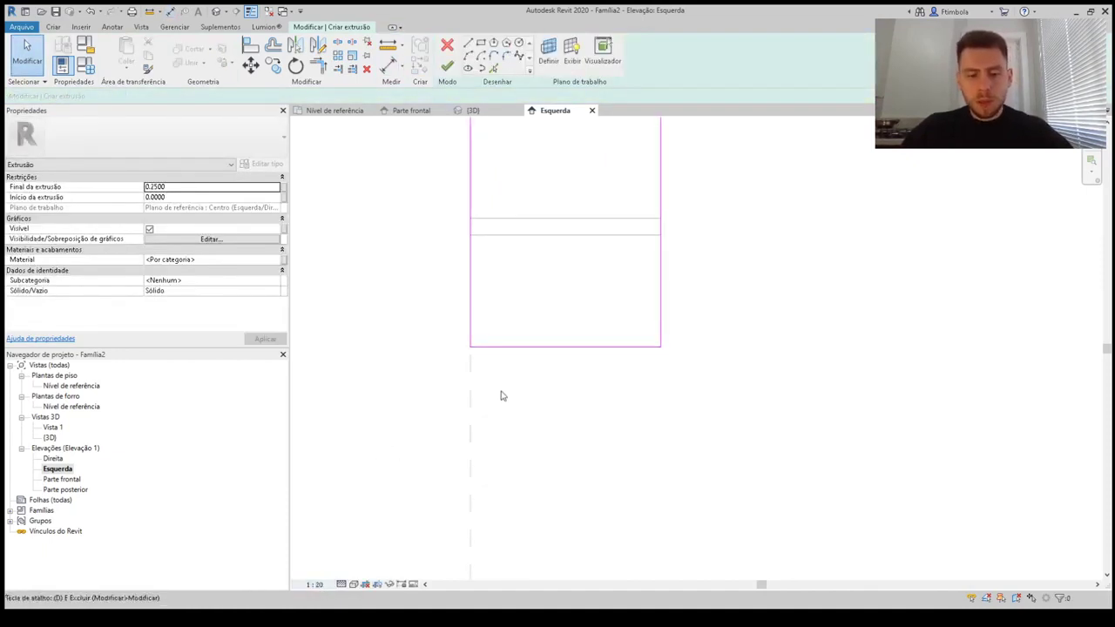
left_click(542, 349)
left_click(555, 238)
scroll(559, 308, "down", 2)
left_click(481, 298)
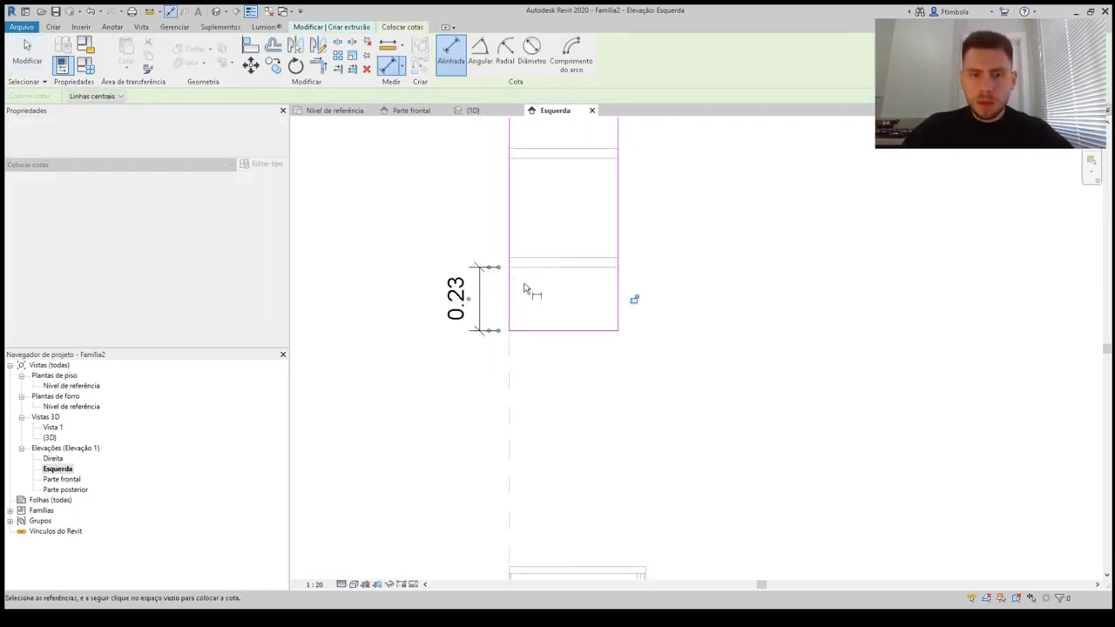
Dimension the gap between the upper shelf's top face and the rectangle's top edge
scroll(558, 295, "down", 2)
left_click(577, 213)
left_click(578, 161)
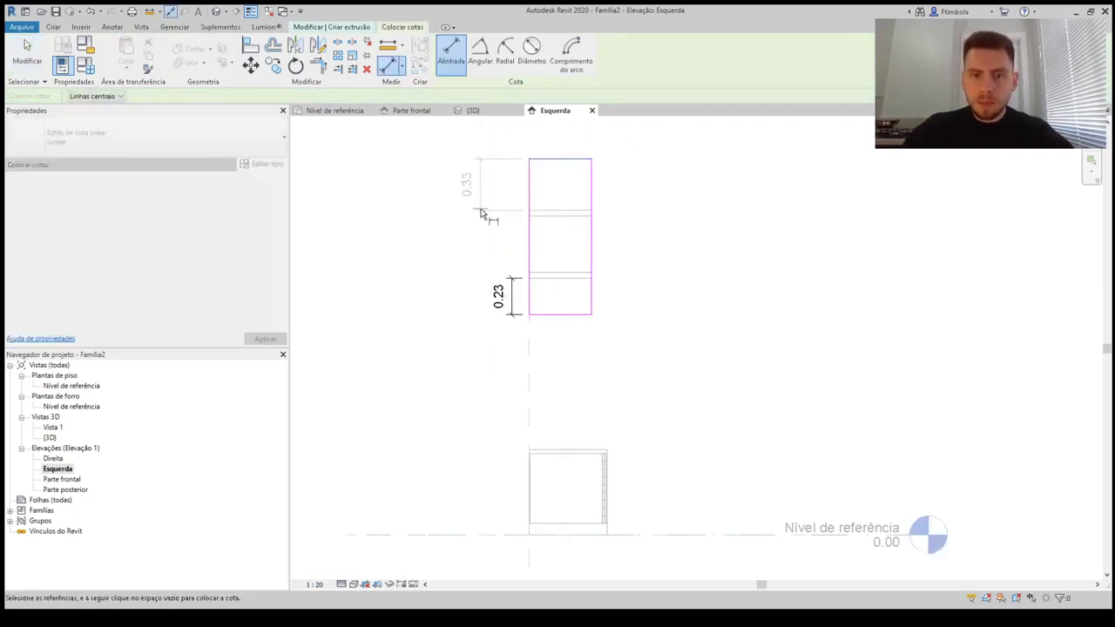
left_click(511, 215)
key("Escape")
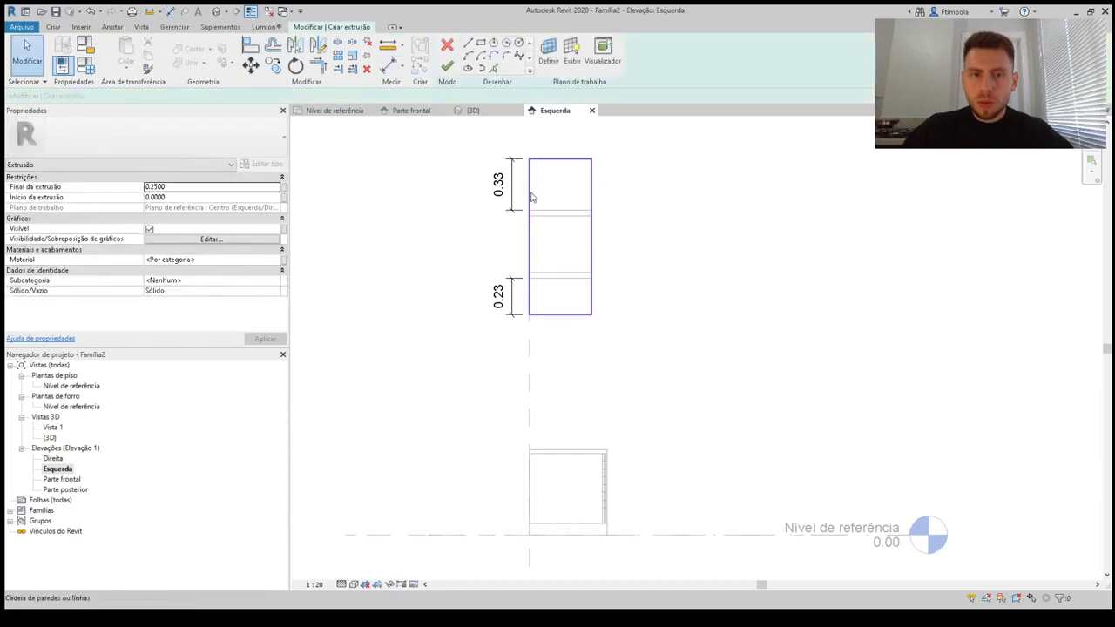
Move the whole sketch rectangle down by 0.05 in the left elevation
left_click(558, 188)
key("Tab")
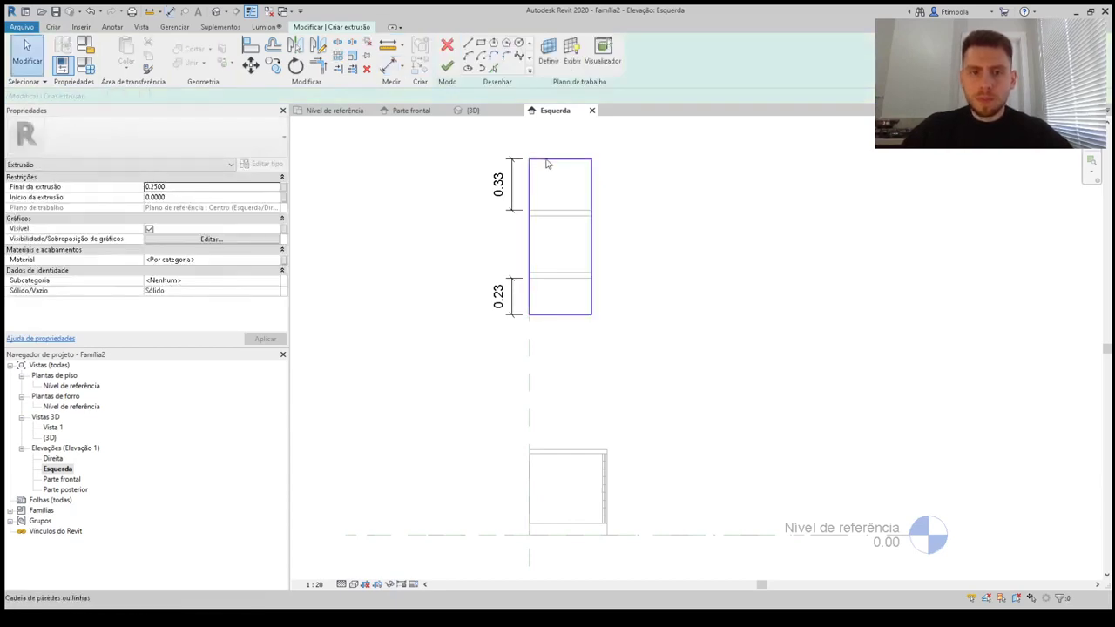
left_click(547, 159)
key("m")
key("v")
left_click(553, 182)
type(".05")
key("Return")
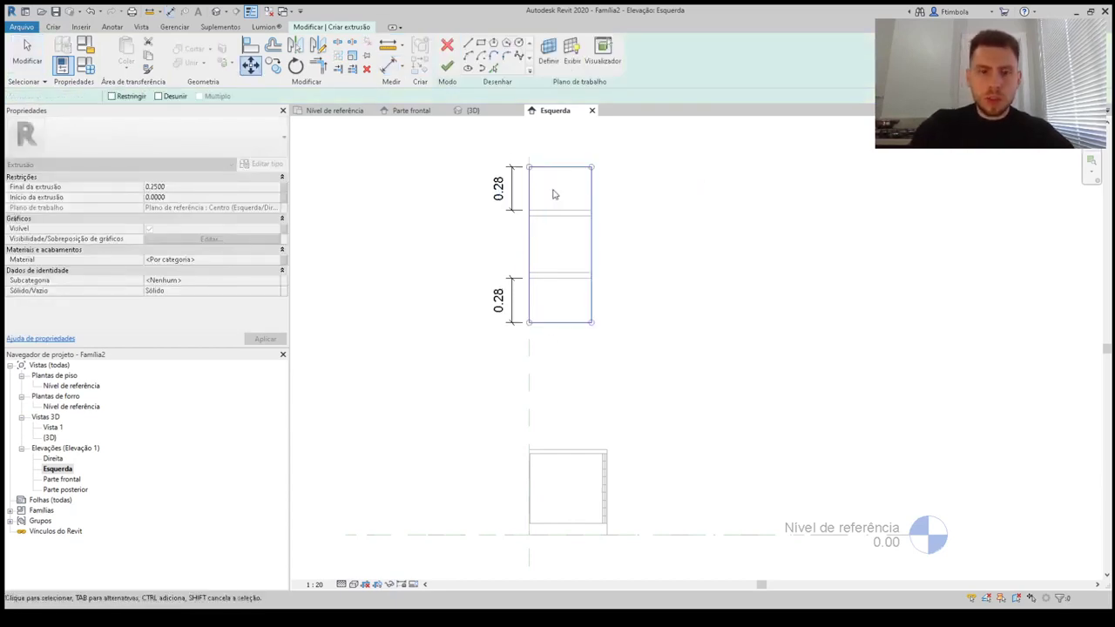
Delete the two dimensions between the rectangle's edges and the shelves
left_click(554, 194)
left_click(513, 197)
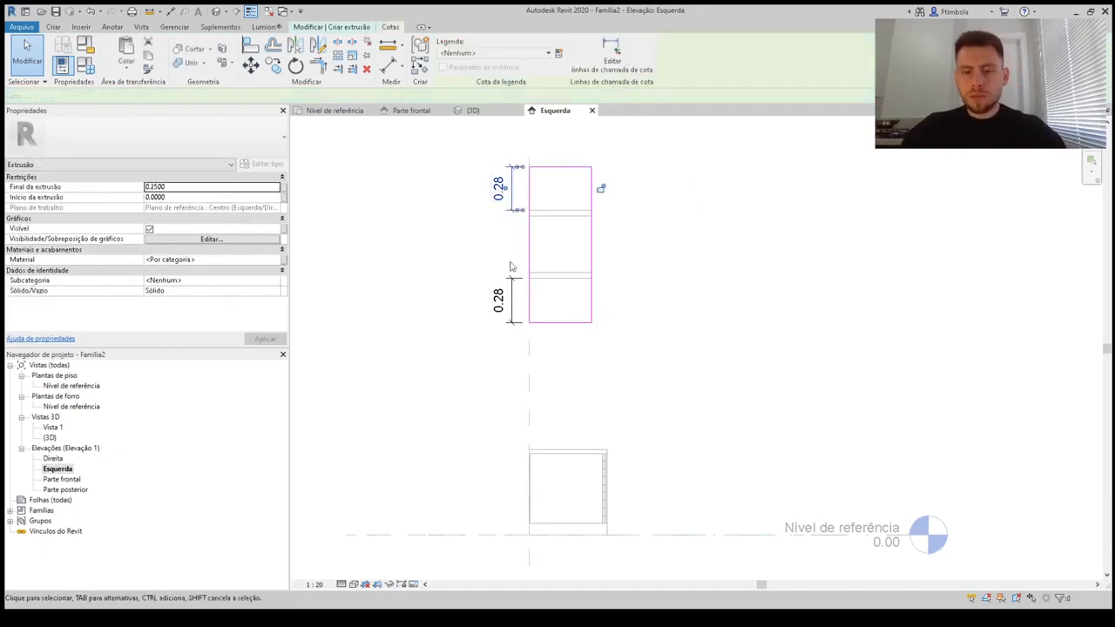
key("Delete")
left_click(519, 319)
key("Delete")
scroll(543, 261, "up", 3)
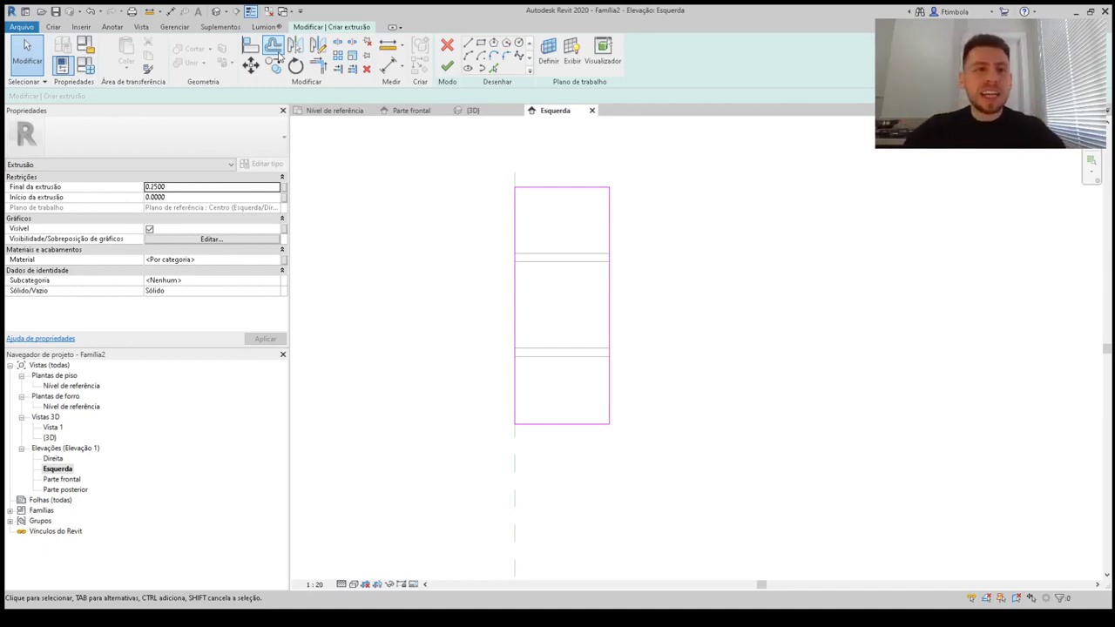
Start a numeric offset in the extrusion sketch with copying enabled and a distance of 0.018
left_click(273, 45)
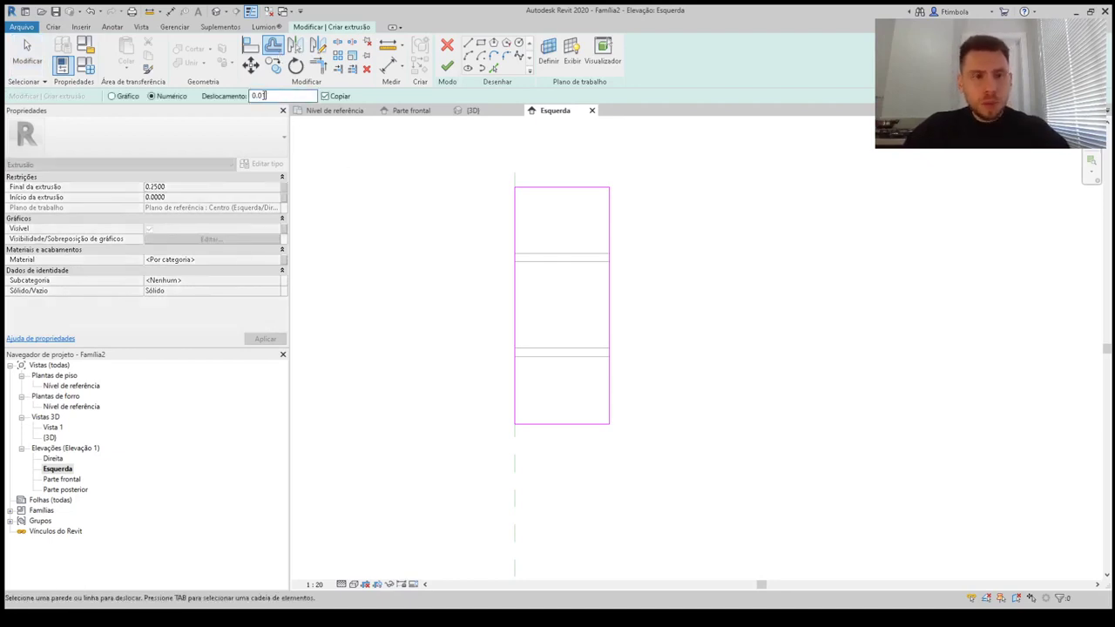
left_click(265, 96)
type("0.018")
key("Tab")
Try offsetting the rectangle's whole line chain inward and undo that offset
left_click(564, 190)
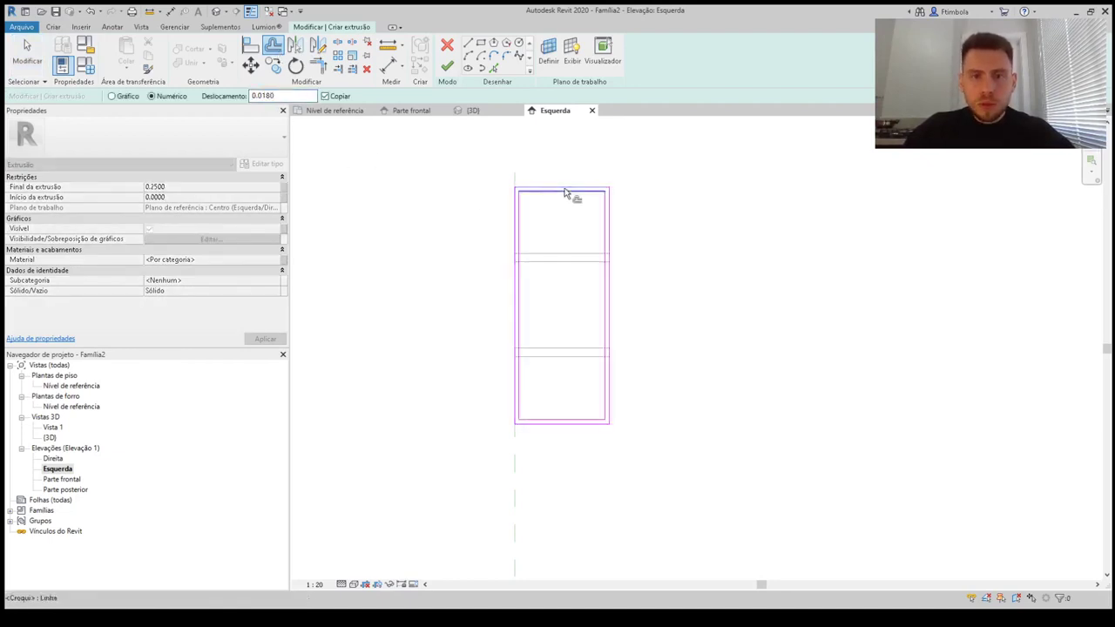
scroll(560, 298, "up", 1)
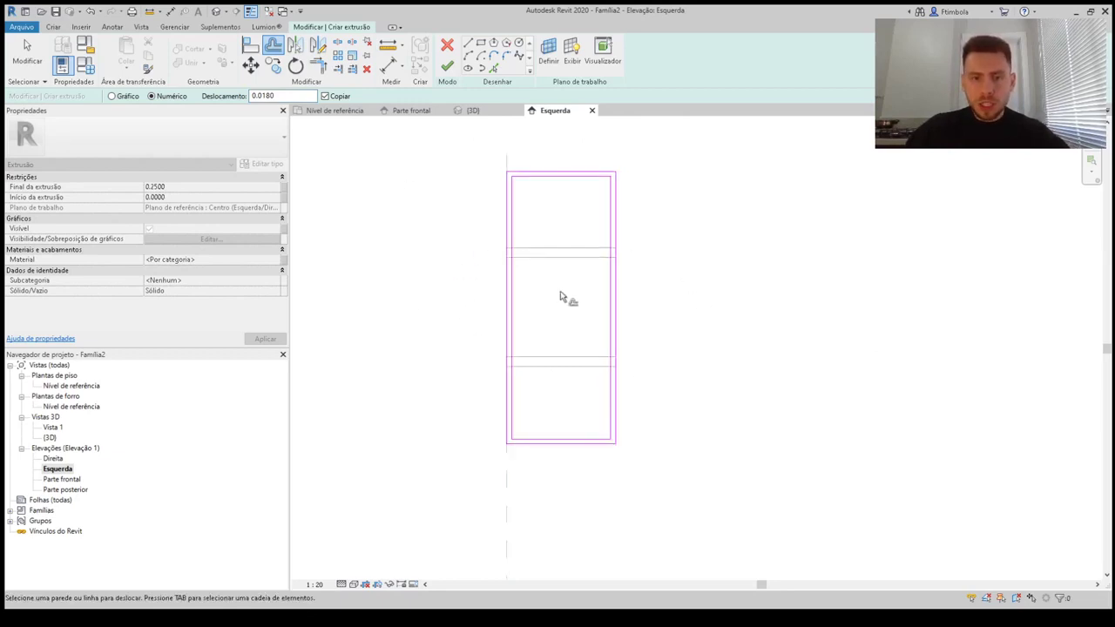
key("ctrl+z")
scroll(560, 294, "down", 1)
scroll(564, 319, "up", 2)
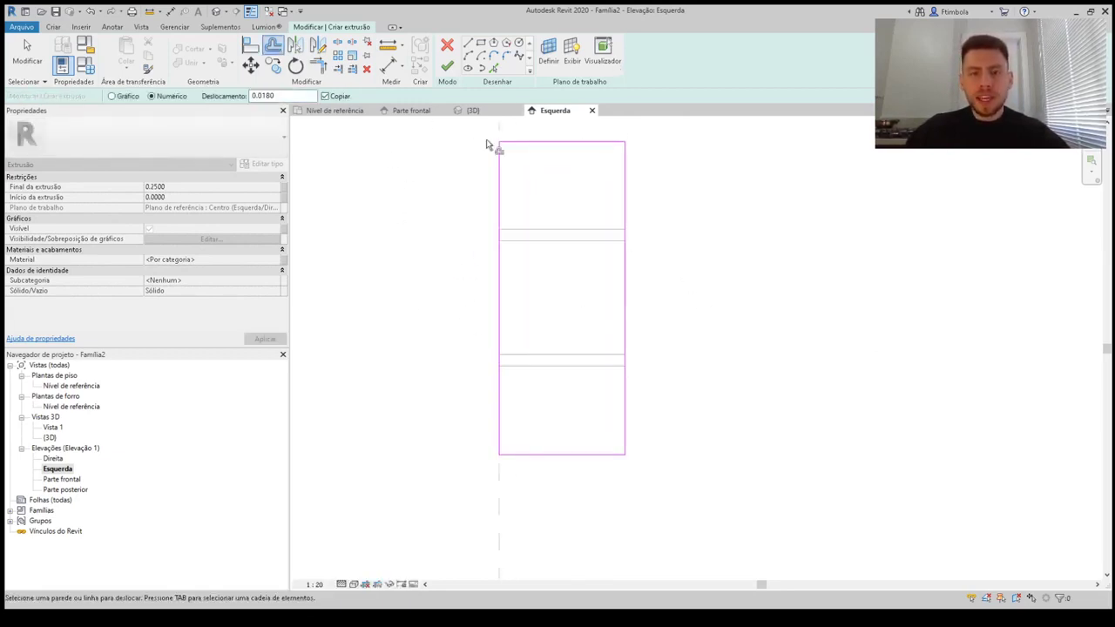
scroll(565, 187, "up", 1)
middle_click_drag(566, 168, 564, 193)
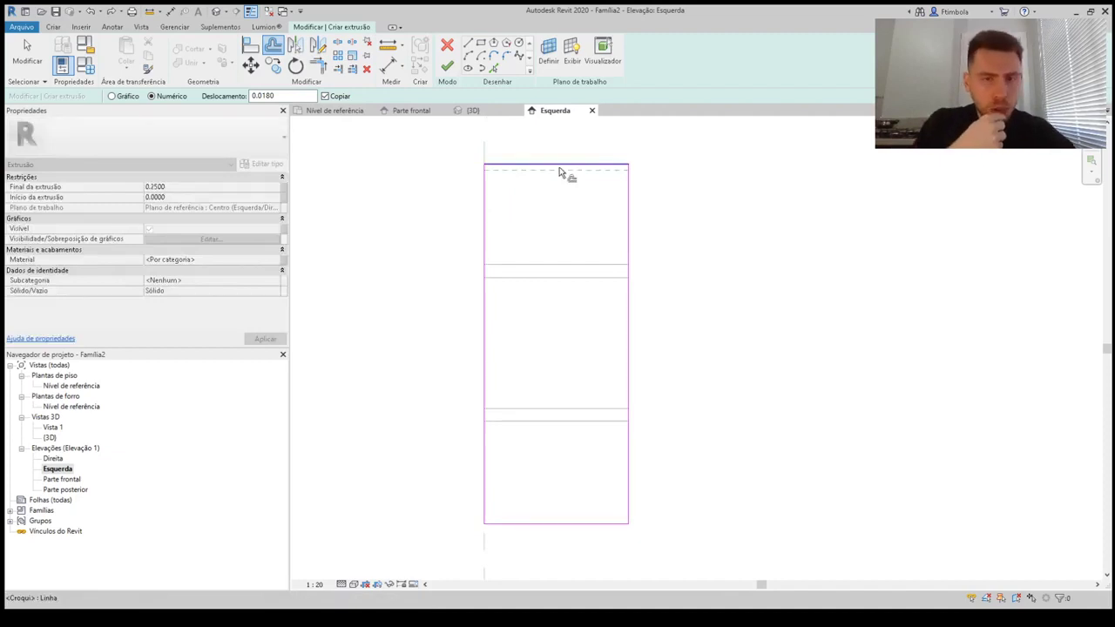
Offset the whole rectangle inward by 0.018 as a copy and finish the extrusion, viewing the frame in 3D
key("Tab")
left_click(561, 172)
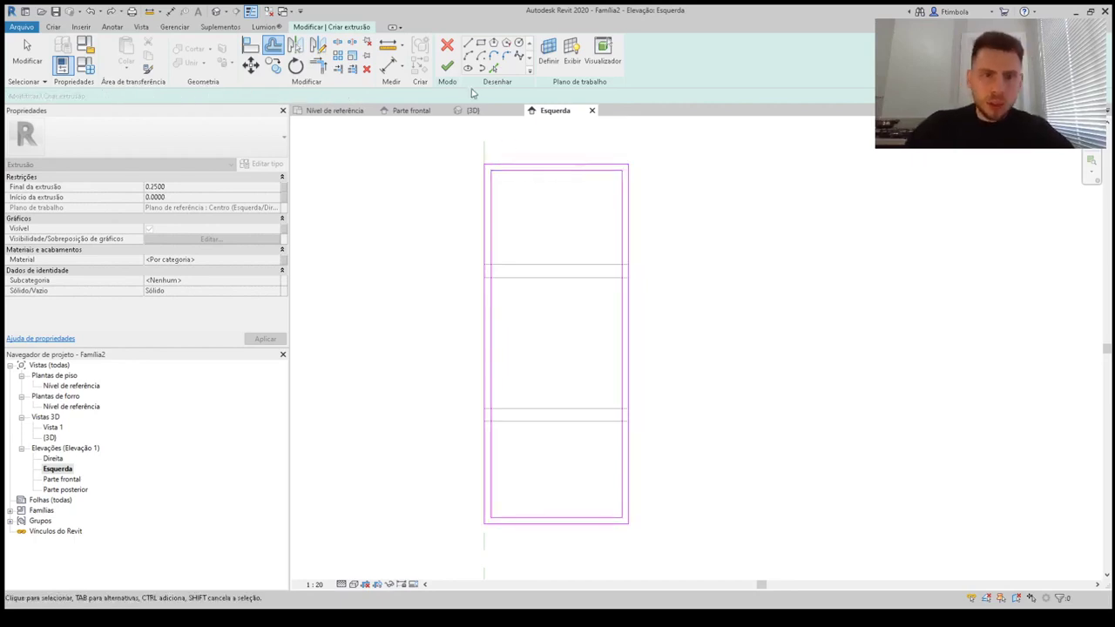
left_click(447, 67)
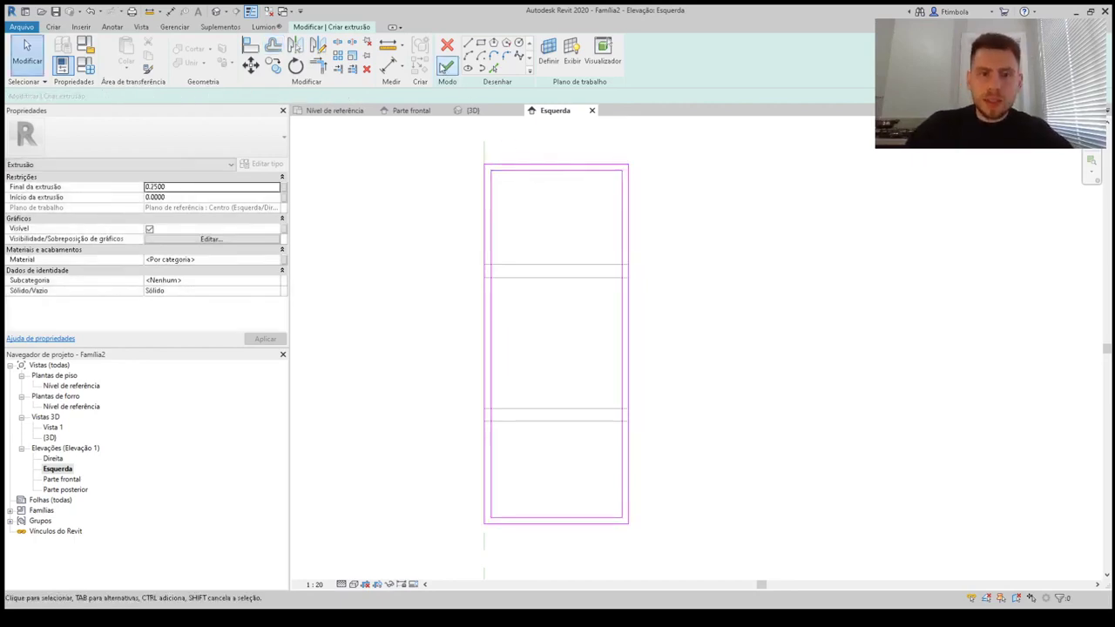
left_click(532, 290)
left_click(528, 278)
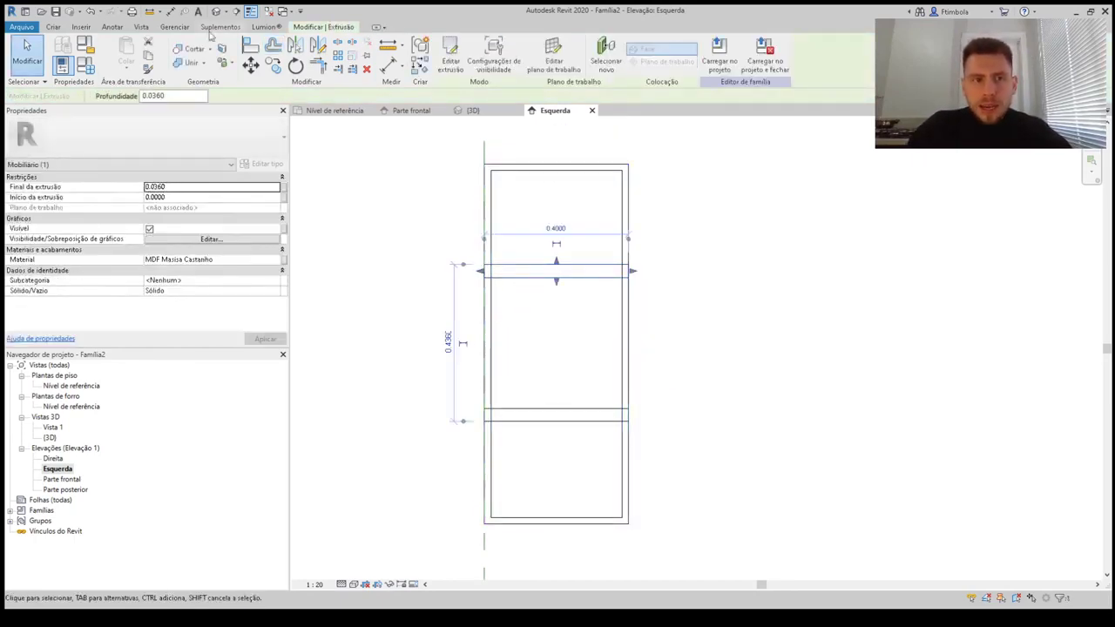
left_click(217, 12)
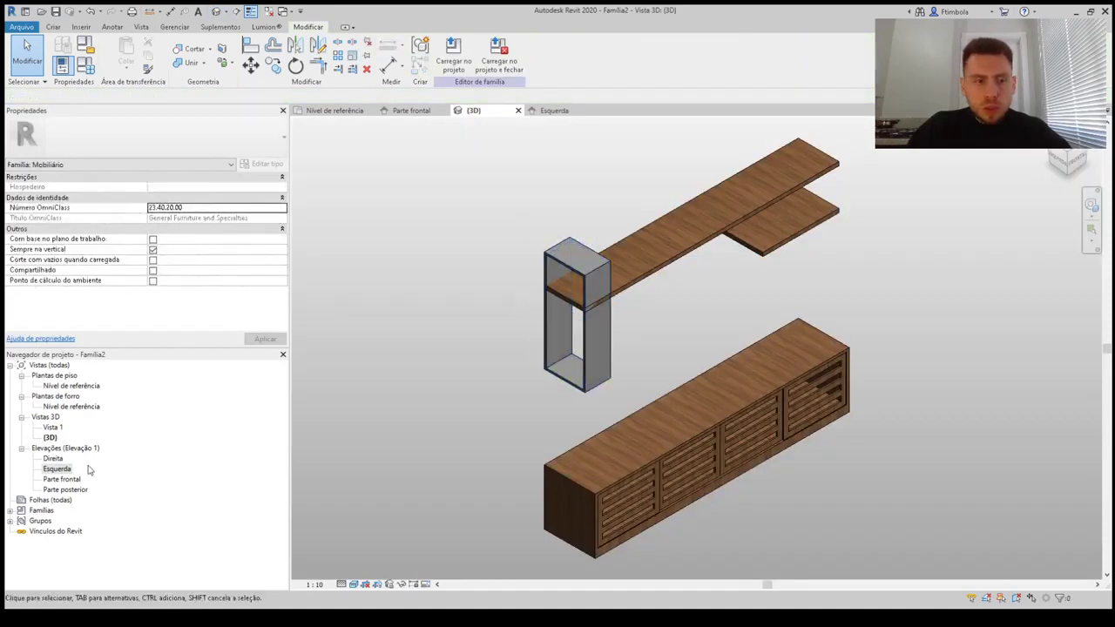
In the Esquerda elevation, shorten both ends of the upper and lower shelves' depth to the frame's inner faces
double_click(63, 479)
double_click(58, 469)
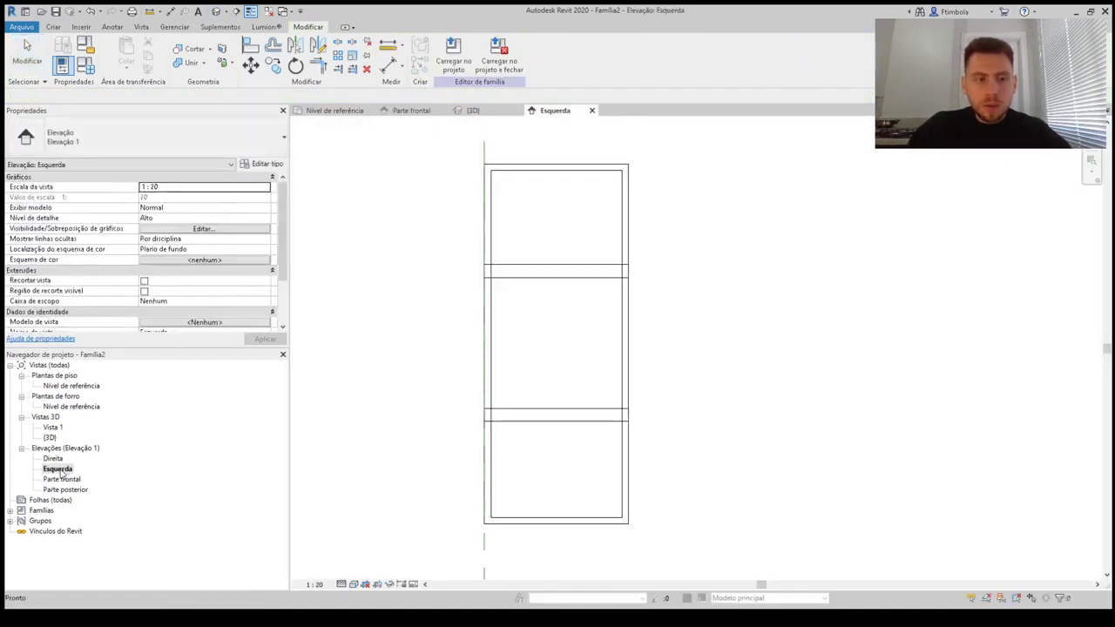
left_click(518, 277)
left_click_drag(482, 273, 492, 272)
left_click_drag(634, 272, 623, 272)
left_click(620, 422)
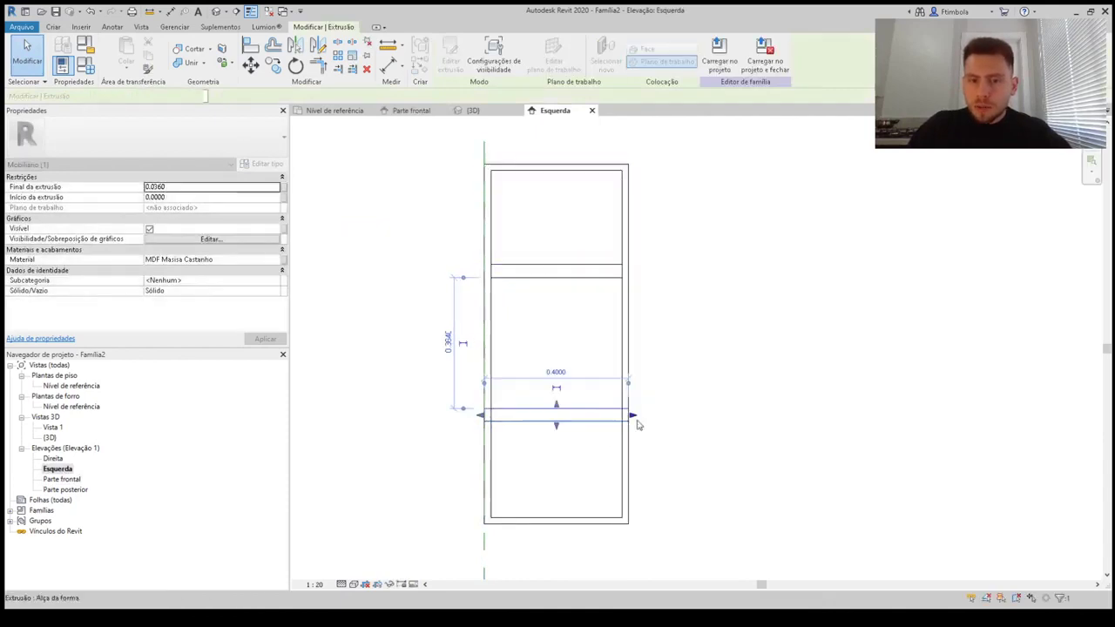
left_click_drag(485, 421, 492, 416)
key("Escape")
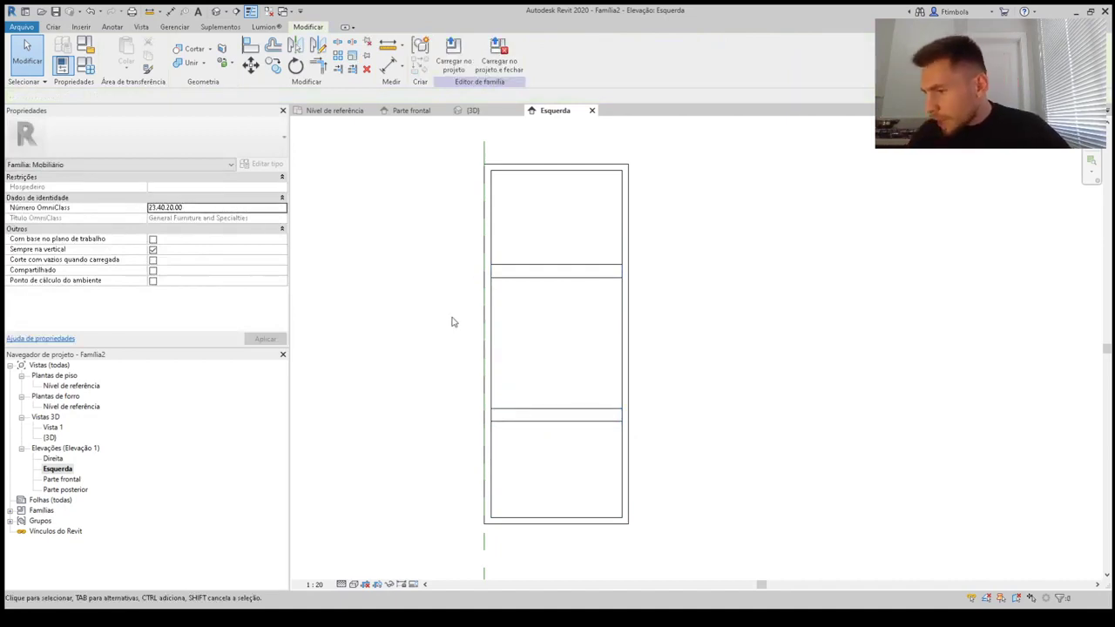
In the 3D view, set the rectangular frame's extrusion end to 0.018
left_click(217, 12)
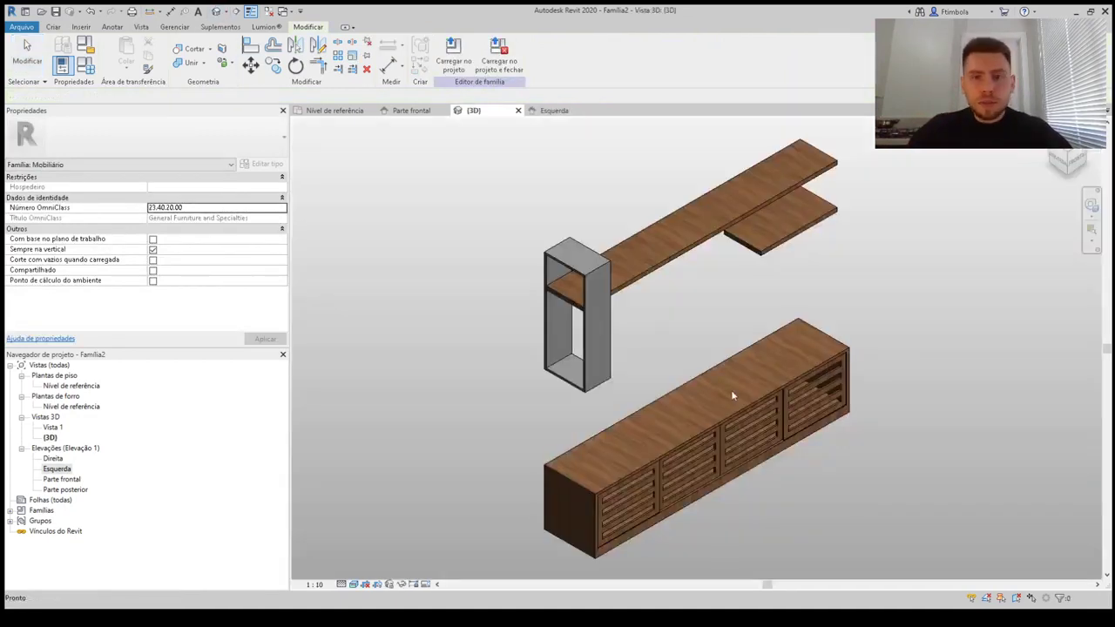
left_click(618, 374)
left_click(185, 186)
type(".0180")
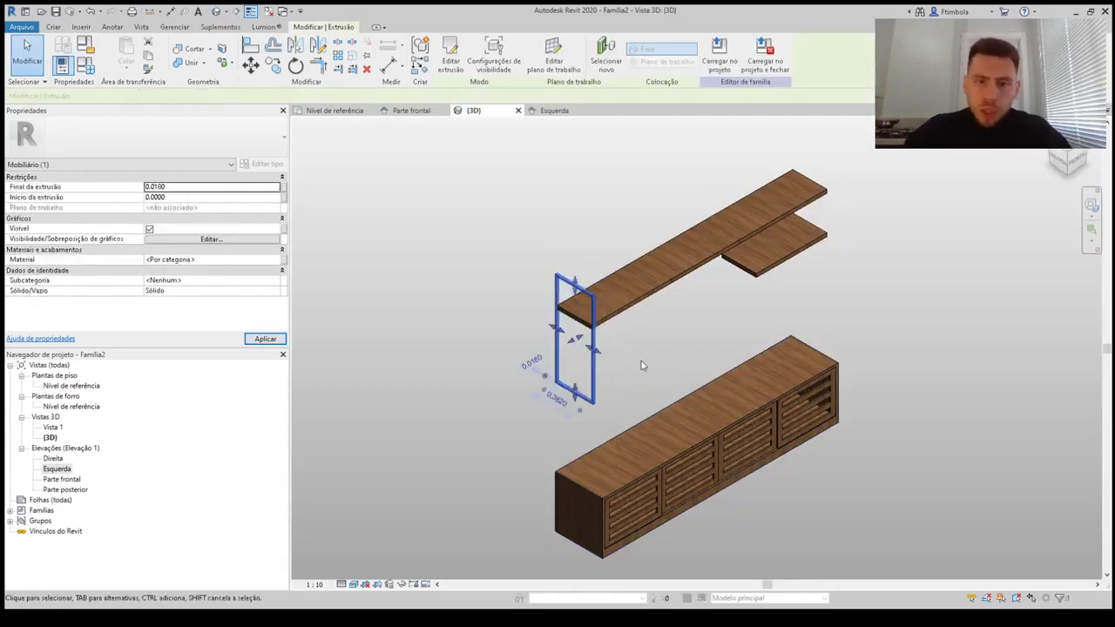
left_click(641, 366)
scroll(614, 362, "up", 2)
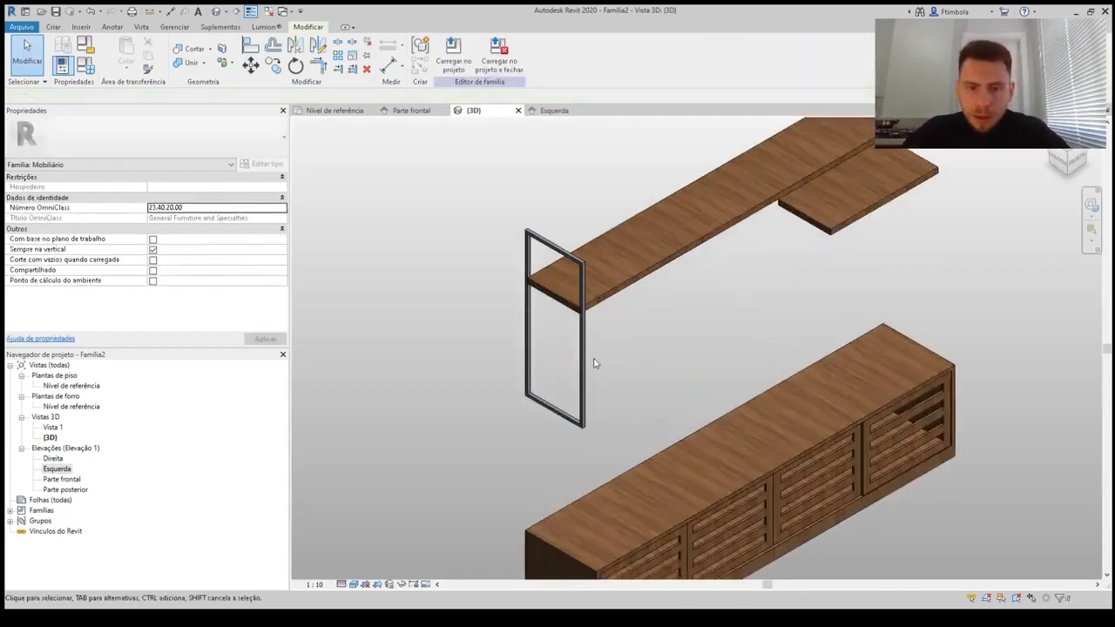
Create a new material named "Metal Preto" for the frame
left_click(584, 363)
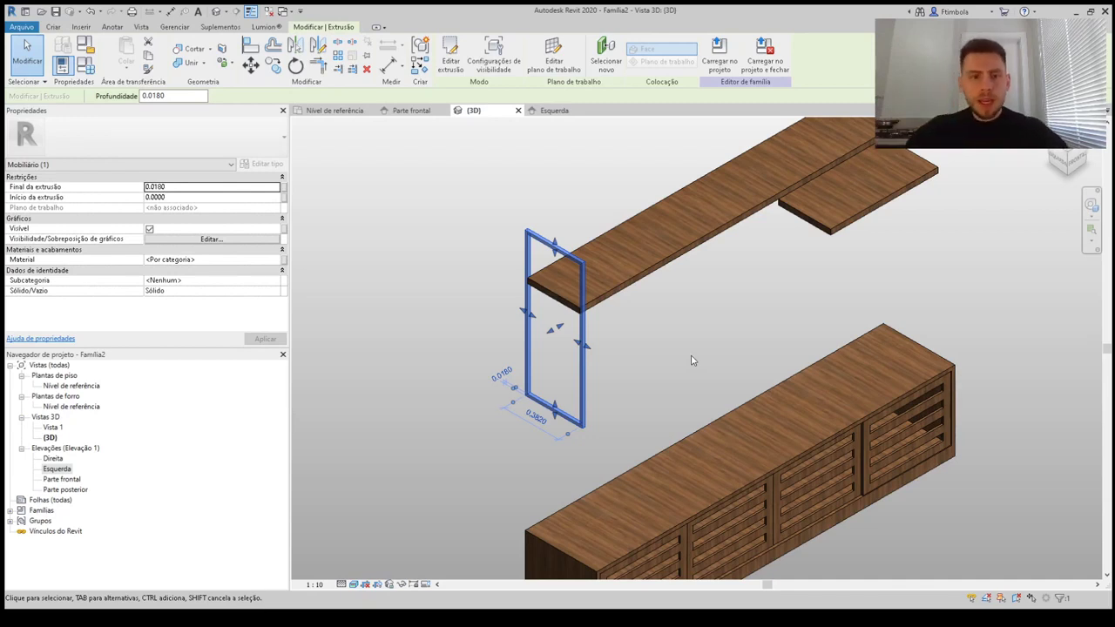
left_click(693, 361)
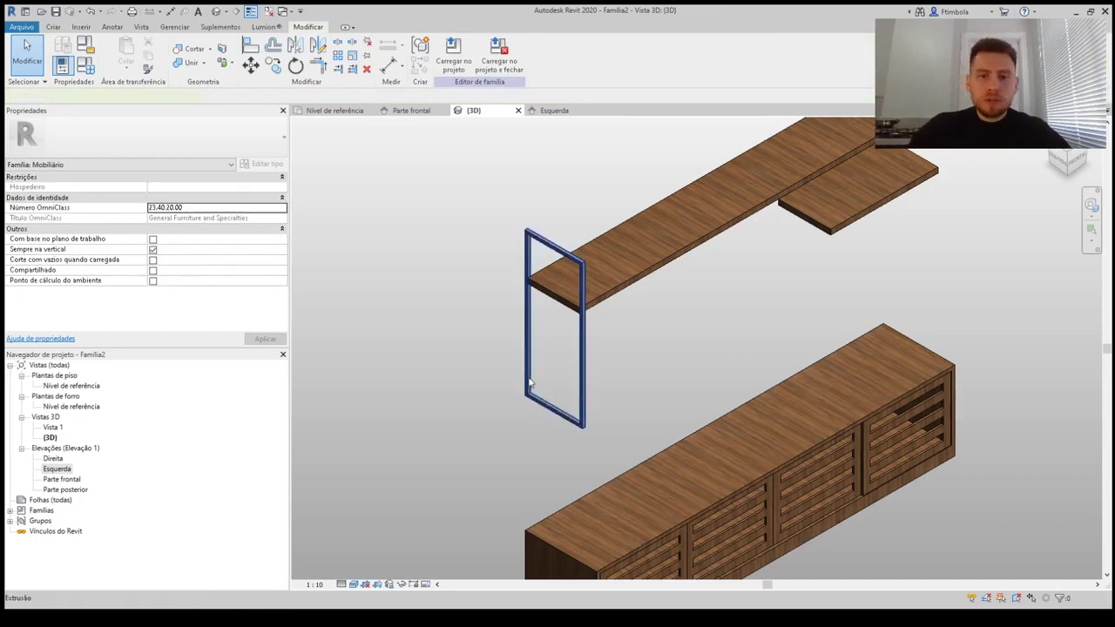
left_click(531, 382)
scroll(559, 351, "up", 3)
left_click(281, 262)
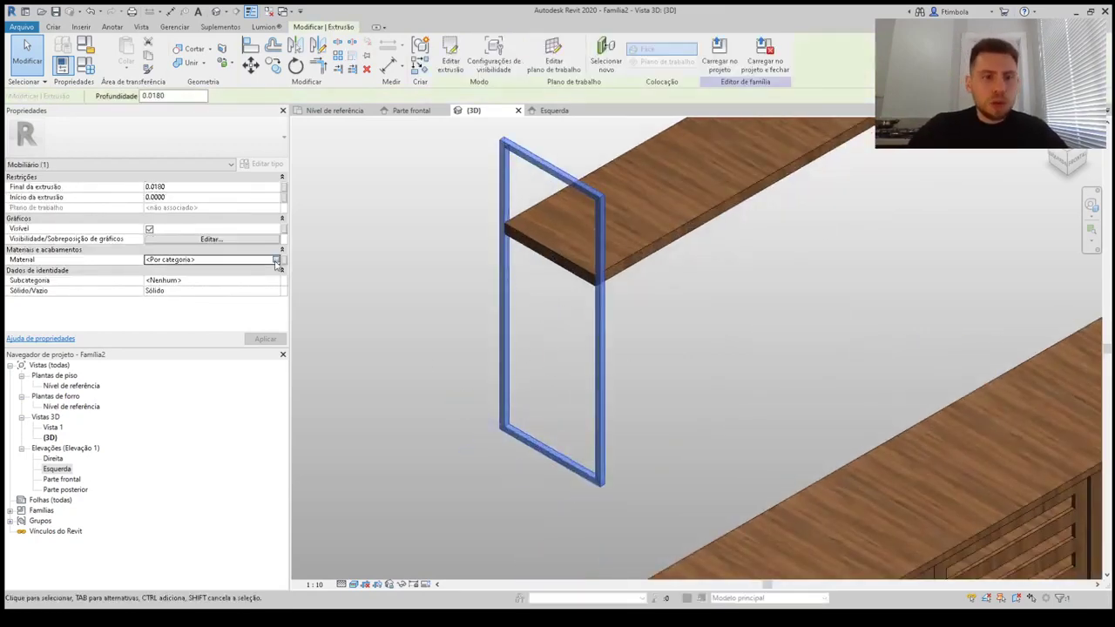
left_click(277, 261)
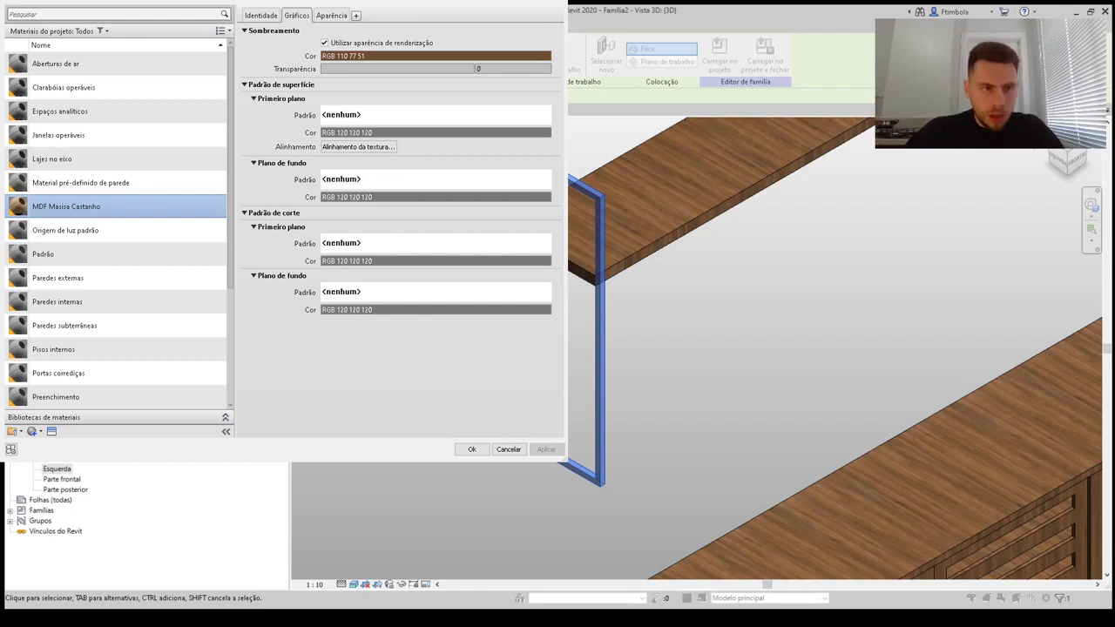
scroll(122, 386, "down", 1)
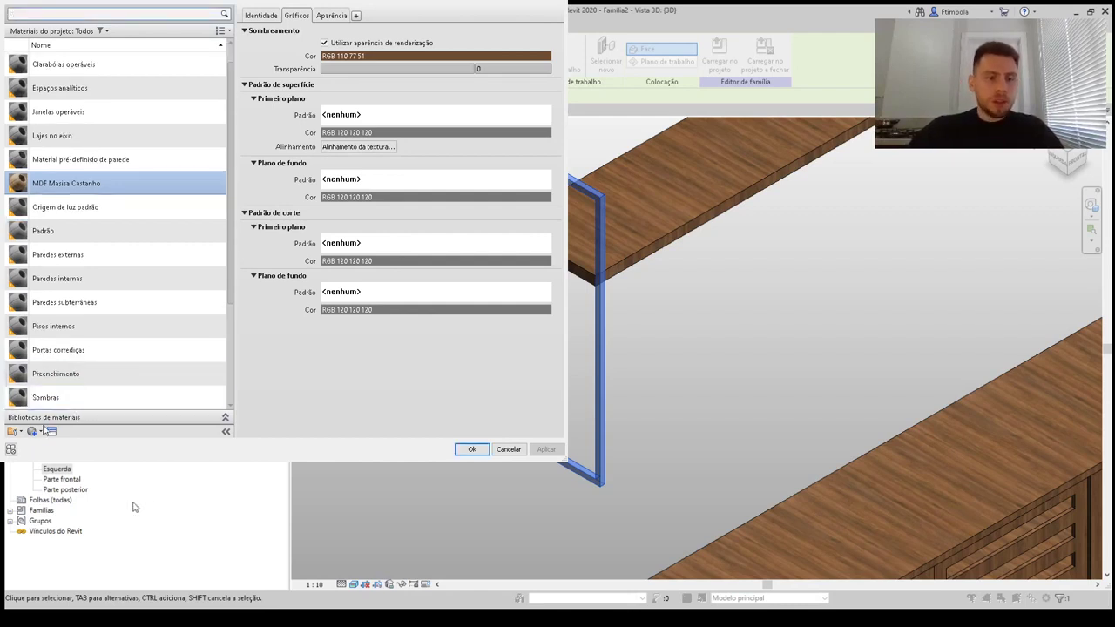
left_click(35, 433)
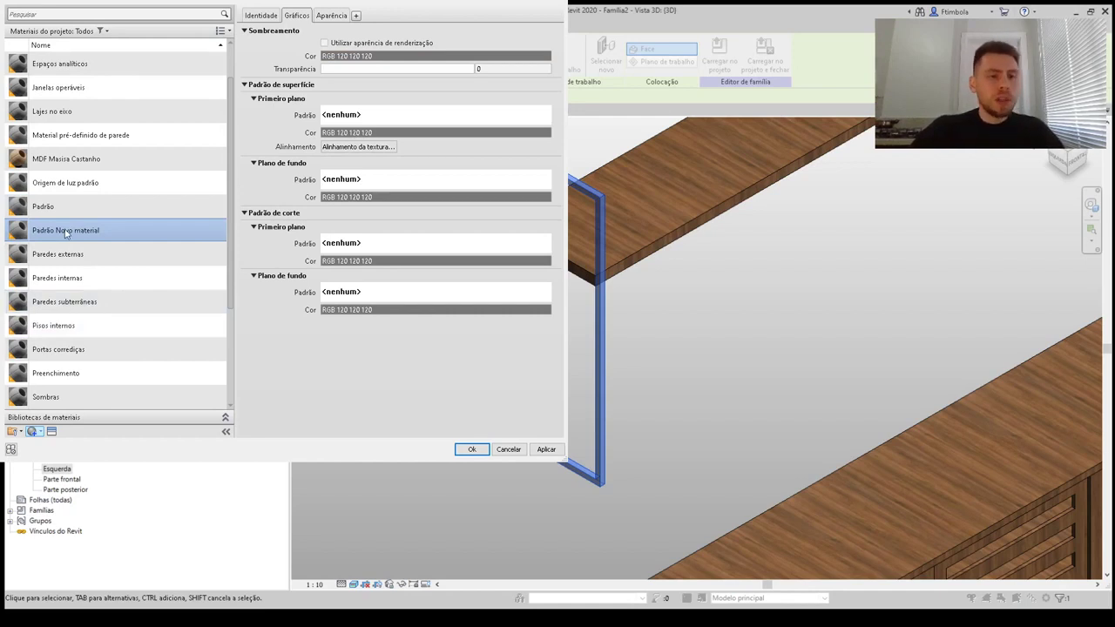
left_click(66, 233)
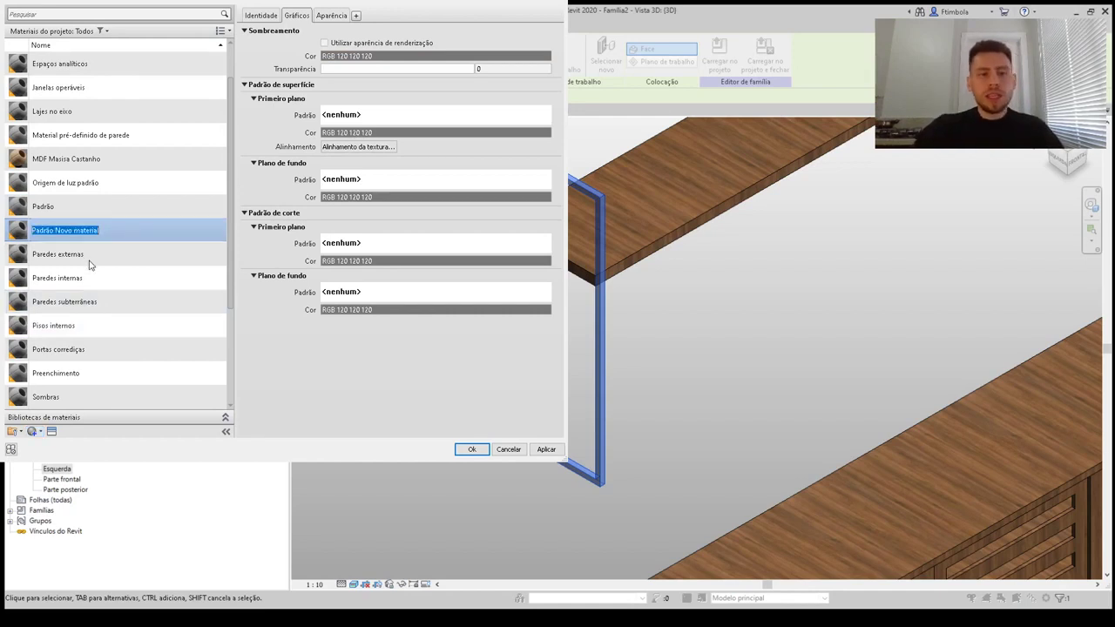
type("Metal Preto")
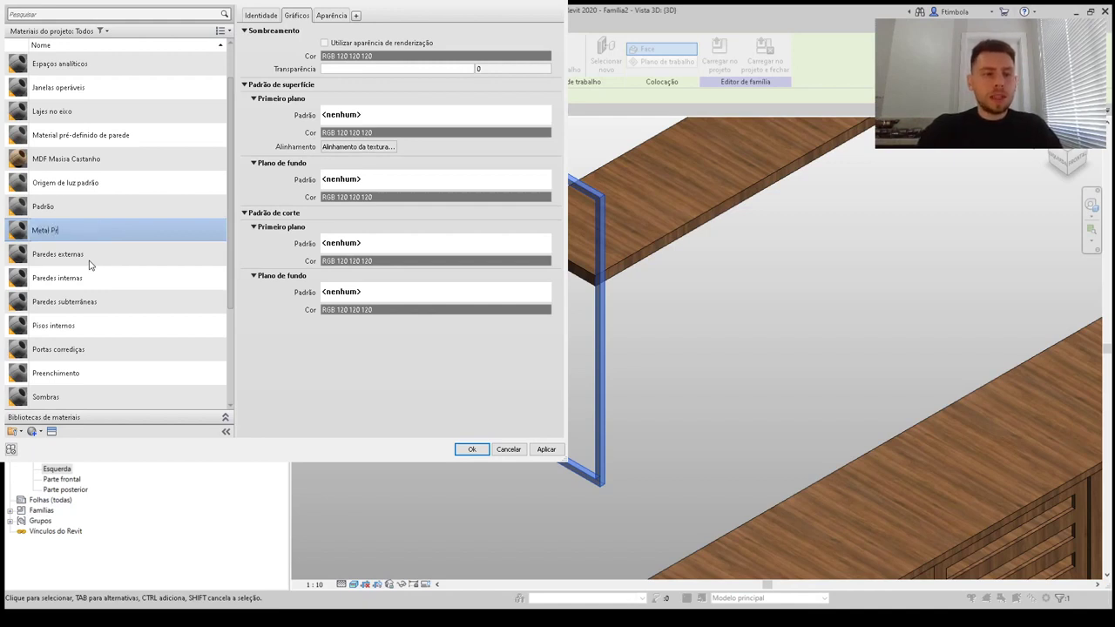
key("Return")
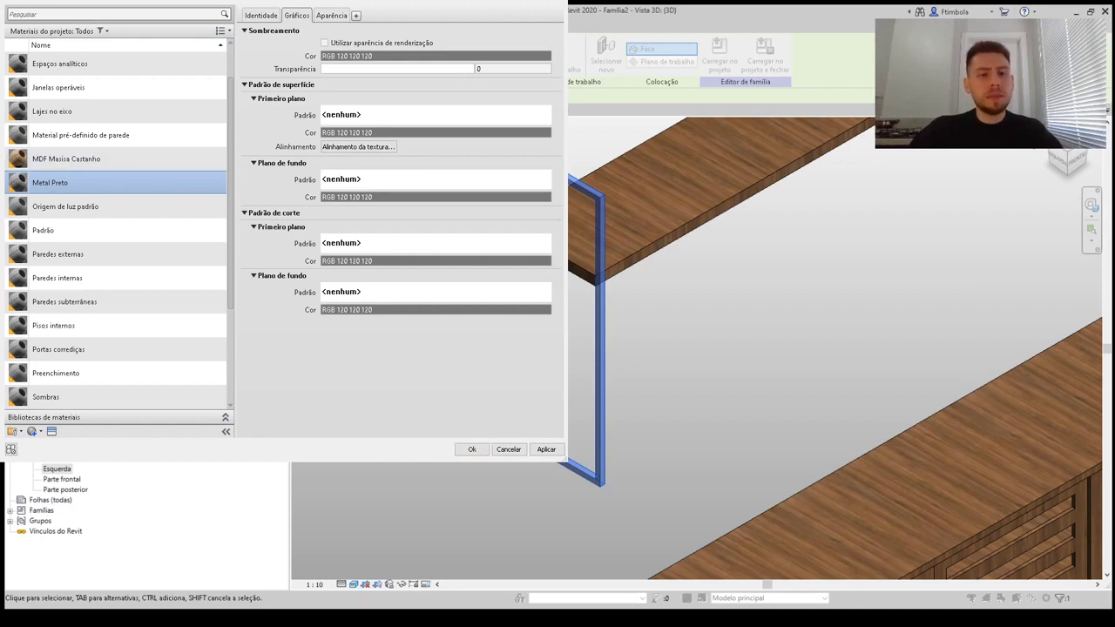
Use the render appearance for Metal Preto's shading, set its appearance colour to RGB 0 0 0 and assign it to the frame
left_click(325, 43)
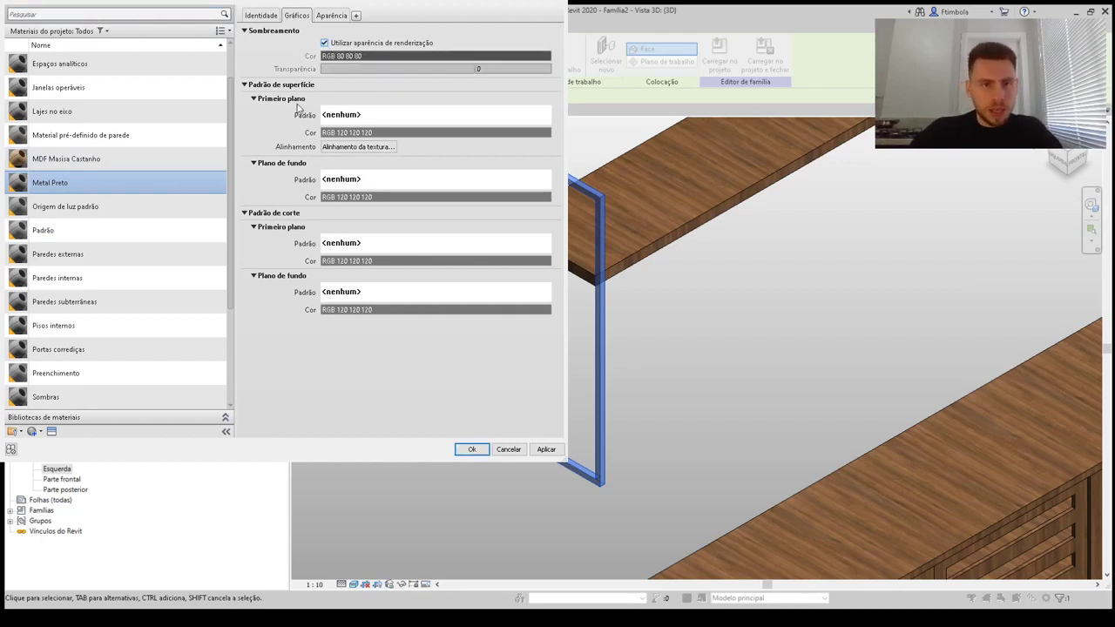
left_click(335, 18)
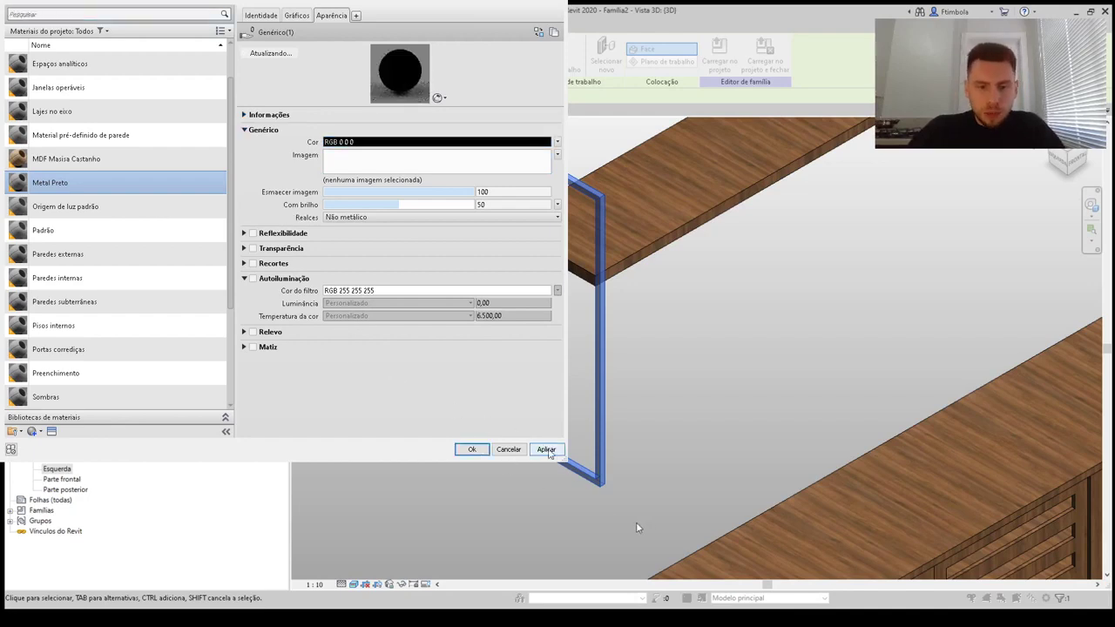
left_click(546, 450)
left_click(471, 450)
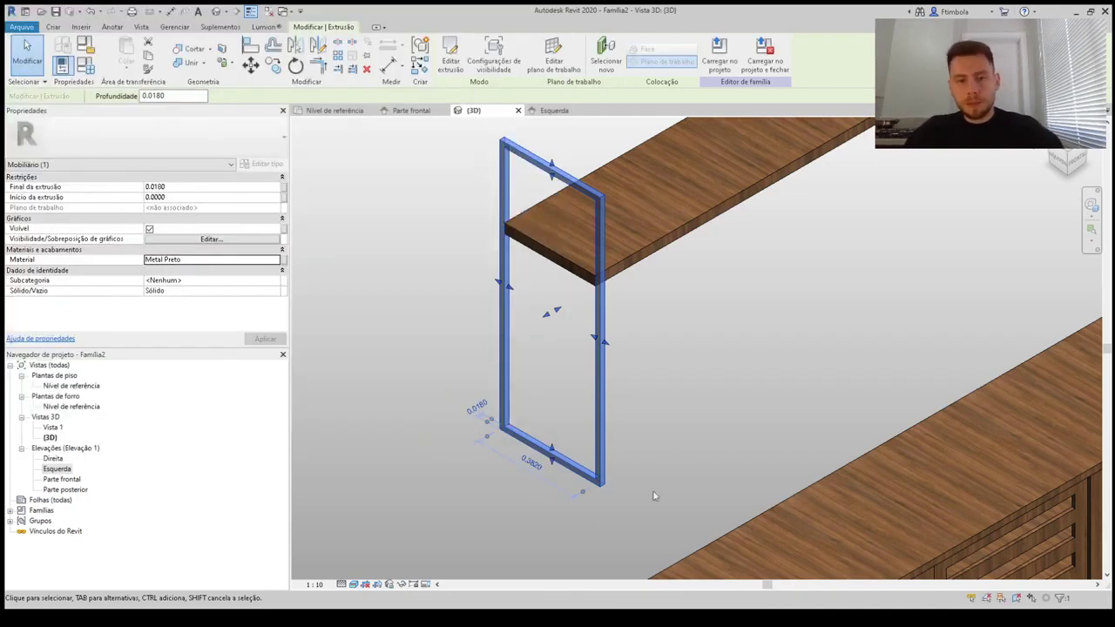
left_click(671, 463)
In the Parte frontal elevation, move the metal frame 0.1 inward horizontally from the upper shelf's left end
double_click(61, 479)
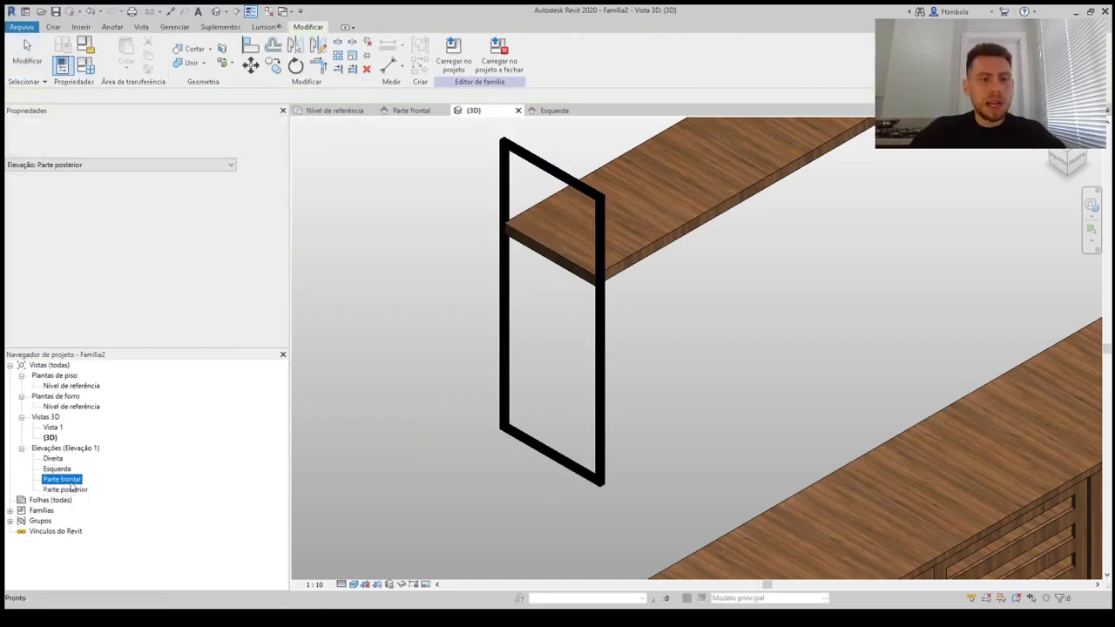
left_click(335, 340)
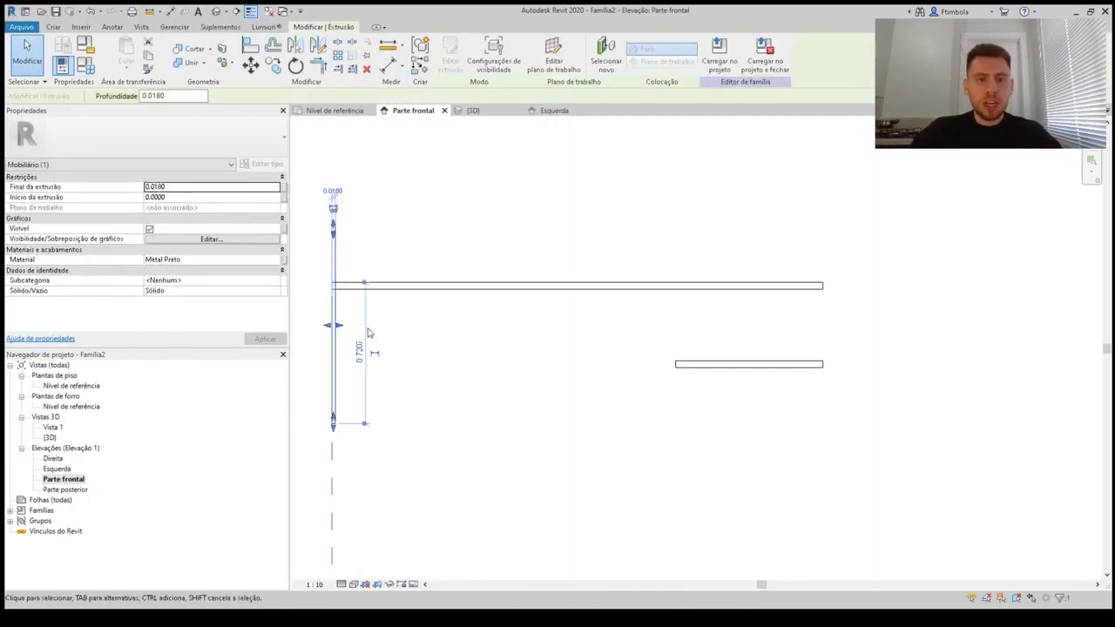
left_click(392, 333)
left_click(337, 334)
key("m")
key("v")
left_click(361, 330)
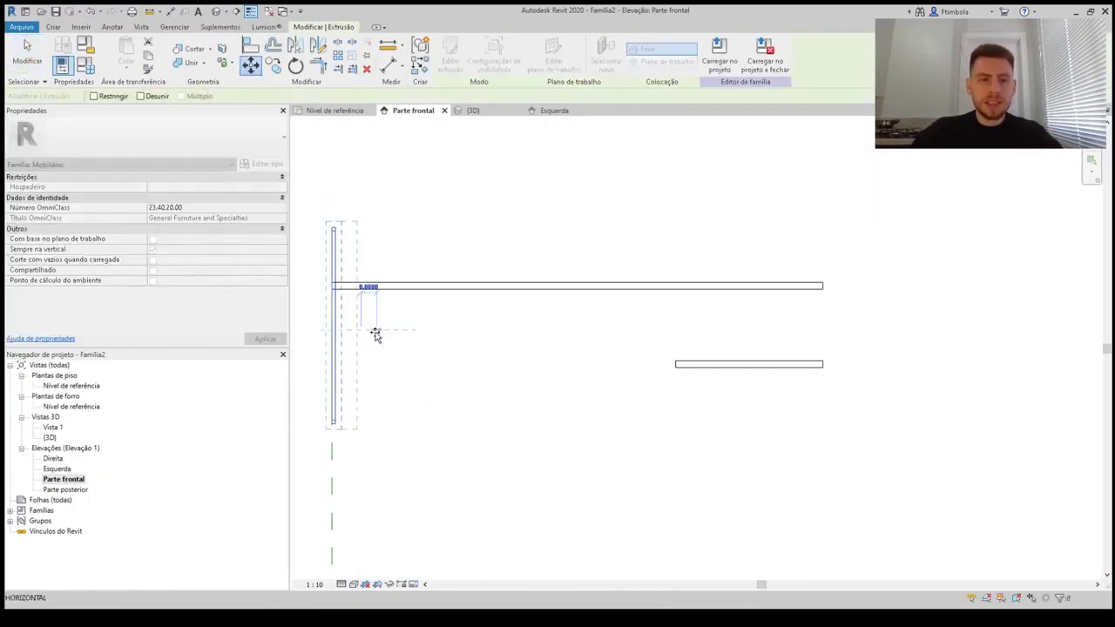
left_click(377, 334)
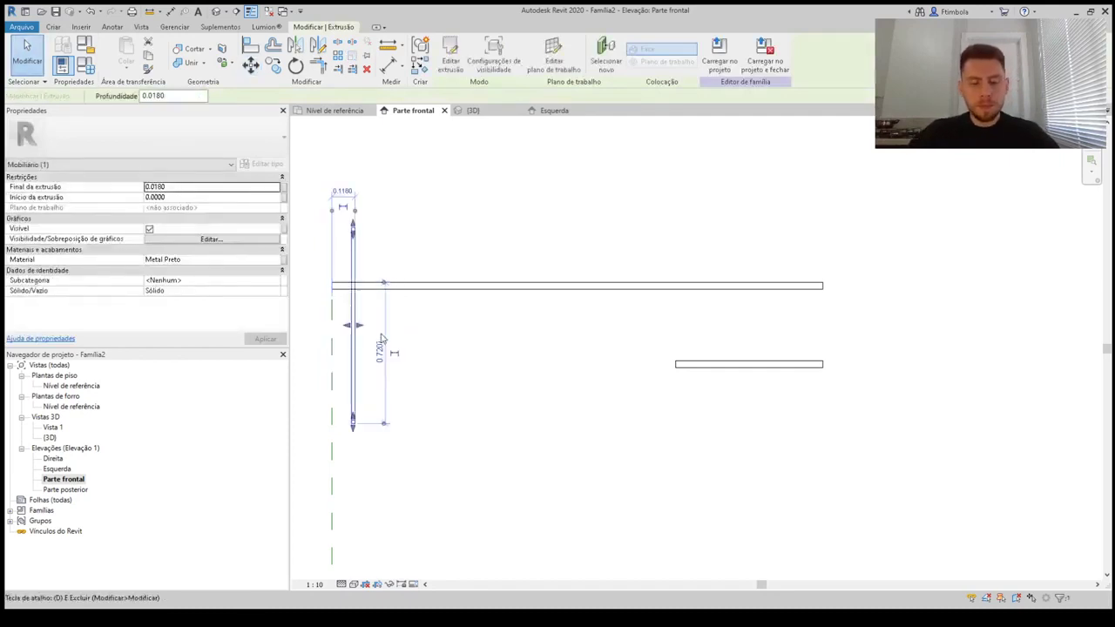
In the Parte frontal elevation, mirror a copy of the metal frame to the shelf's opposite end about a vertical axis at the upper shelf's midpoint
left_click(456, 332)
scroll(456, 332, "down", 4)
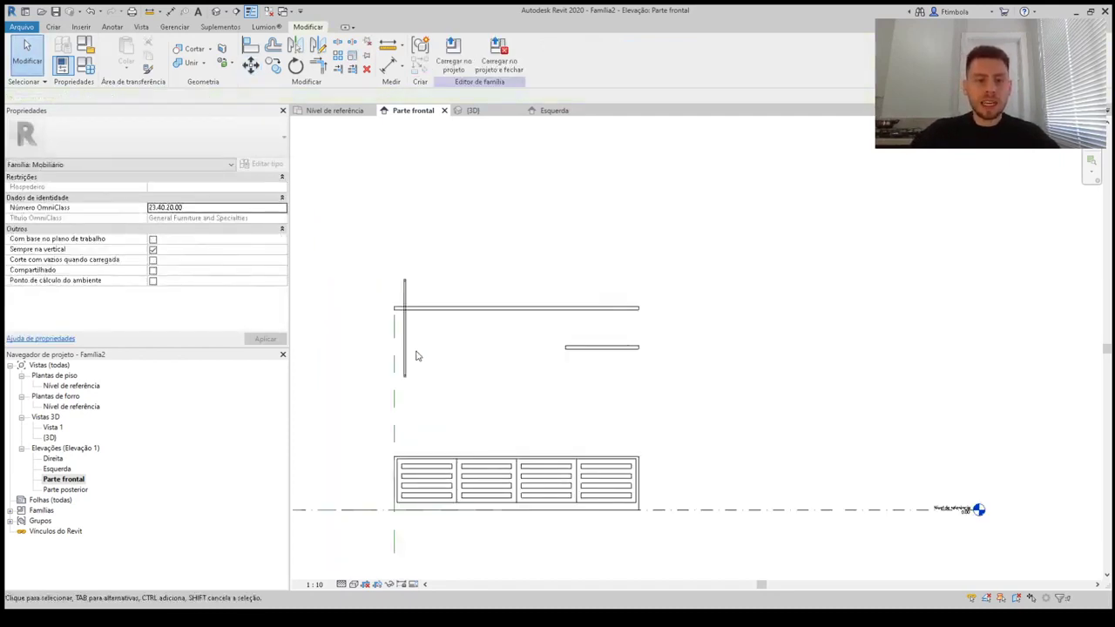
left_click(216, 12)
middle_click(589, 216)
middle_click(589, 216)
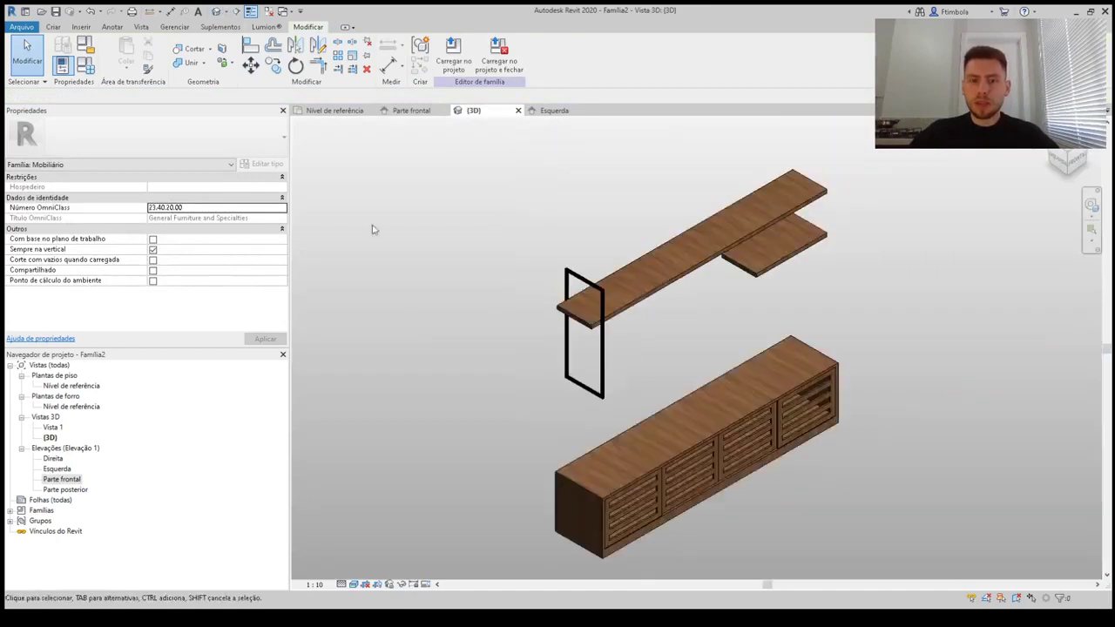
double_click(62, 480)
left_click(405, 367)
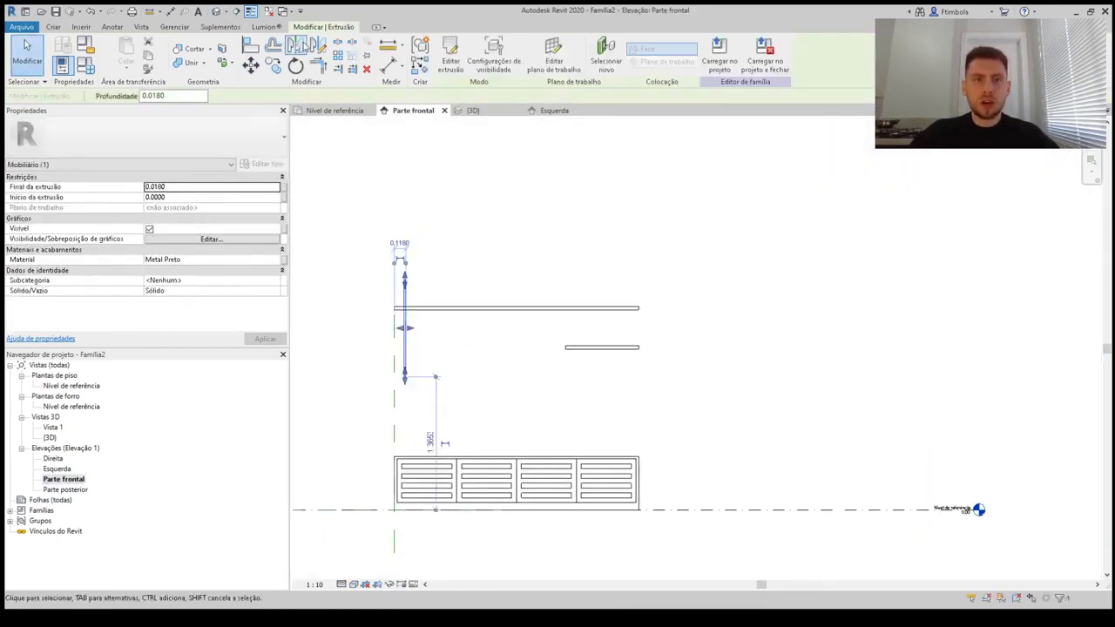
left_click(318, 49)
left_click(516, 308)
left_click(516, 277)
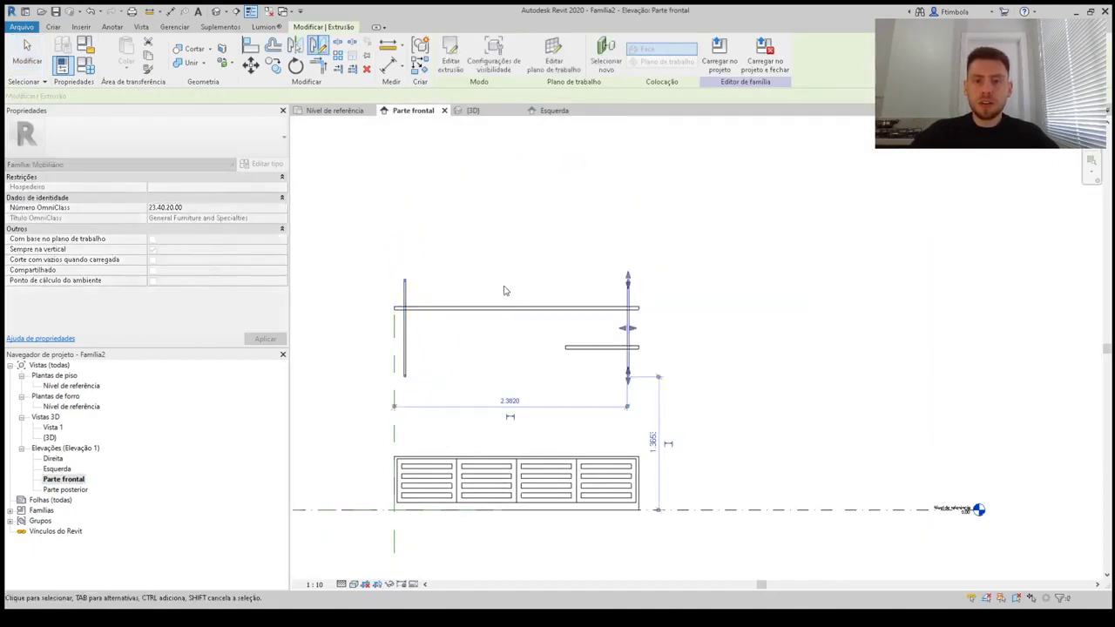
key("Escape")
left_click(216, 10)
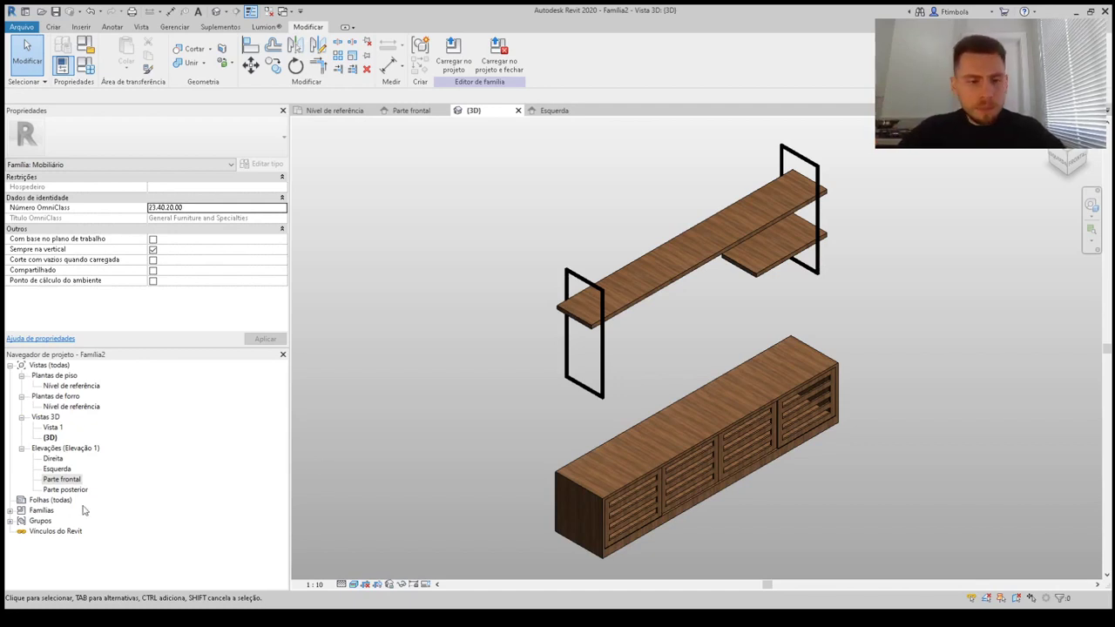
In the Parte frontal elevation, mirror a copy of the far metal frame about a vertical axis through the short lower shelf's midpoint
double_click(61, 479)
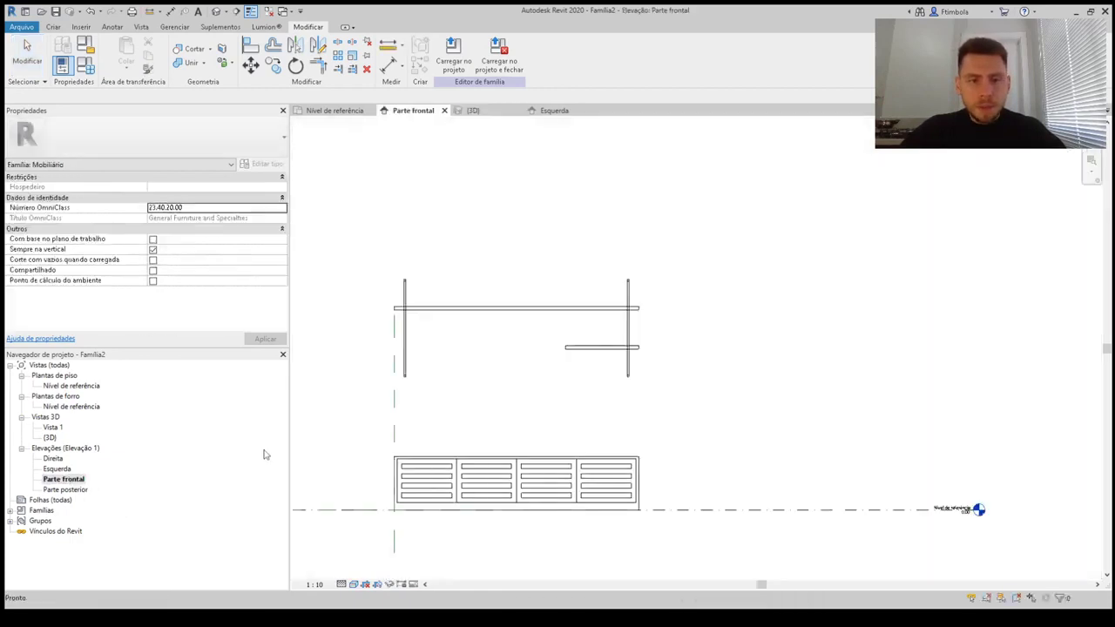
left_click(624, 362)
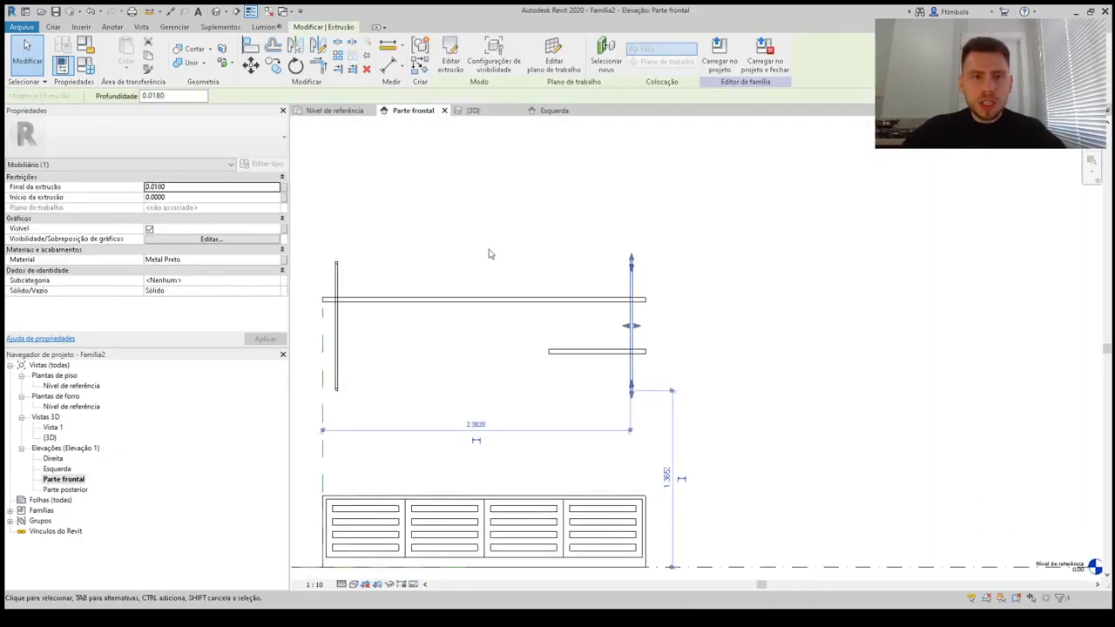
left_click(317, 48)
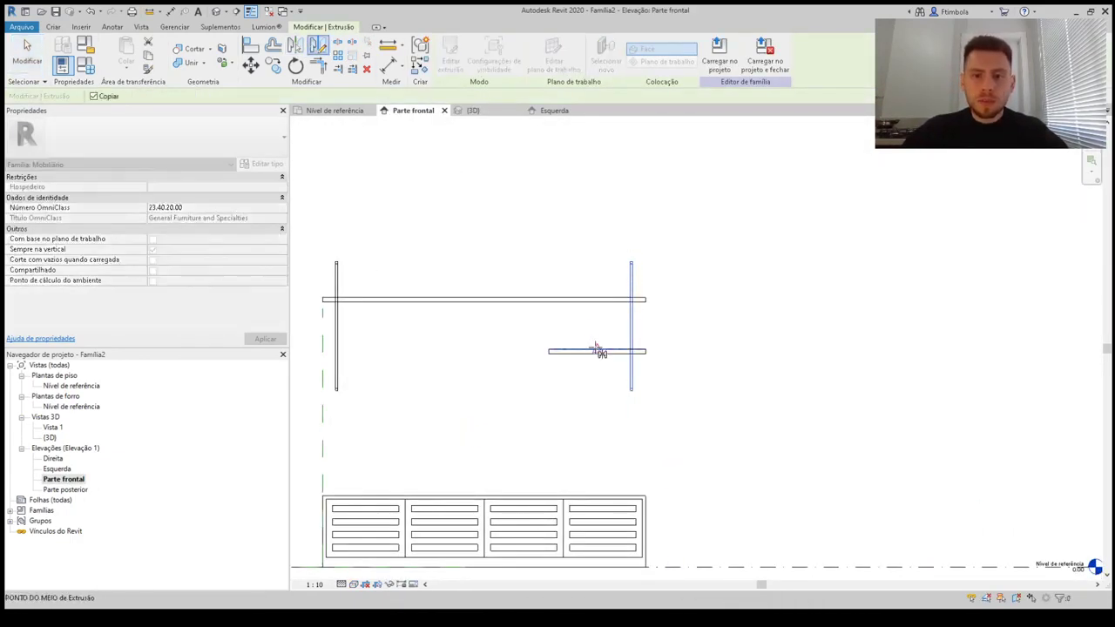
left_click(597, 350)
left_click(598, 331)
key("Escape")
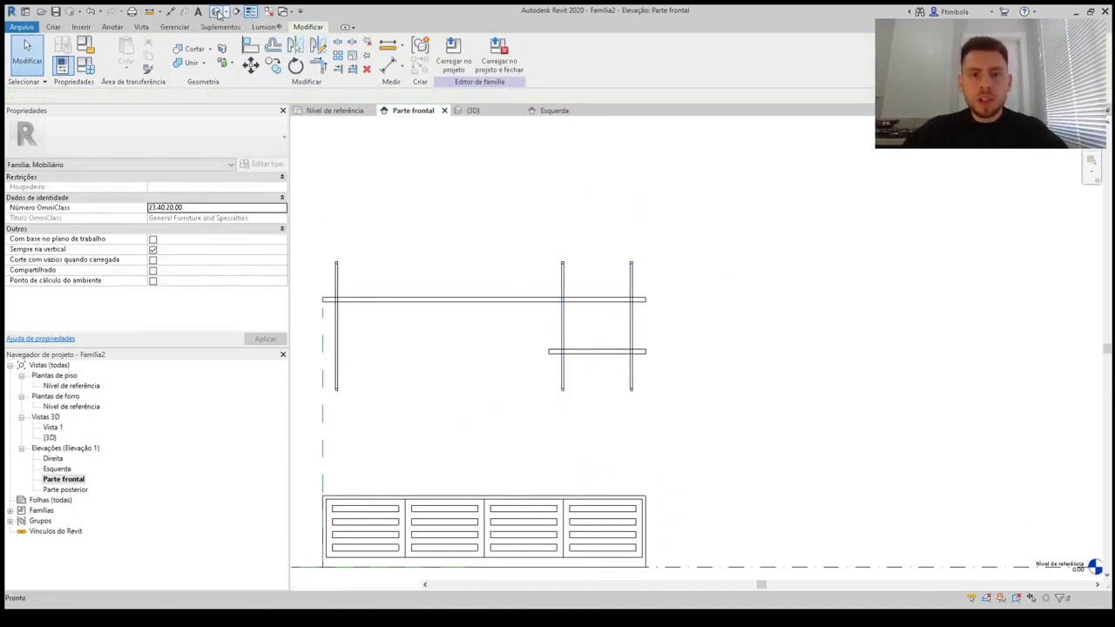
left_click(250, 12)
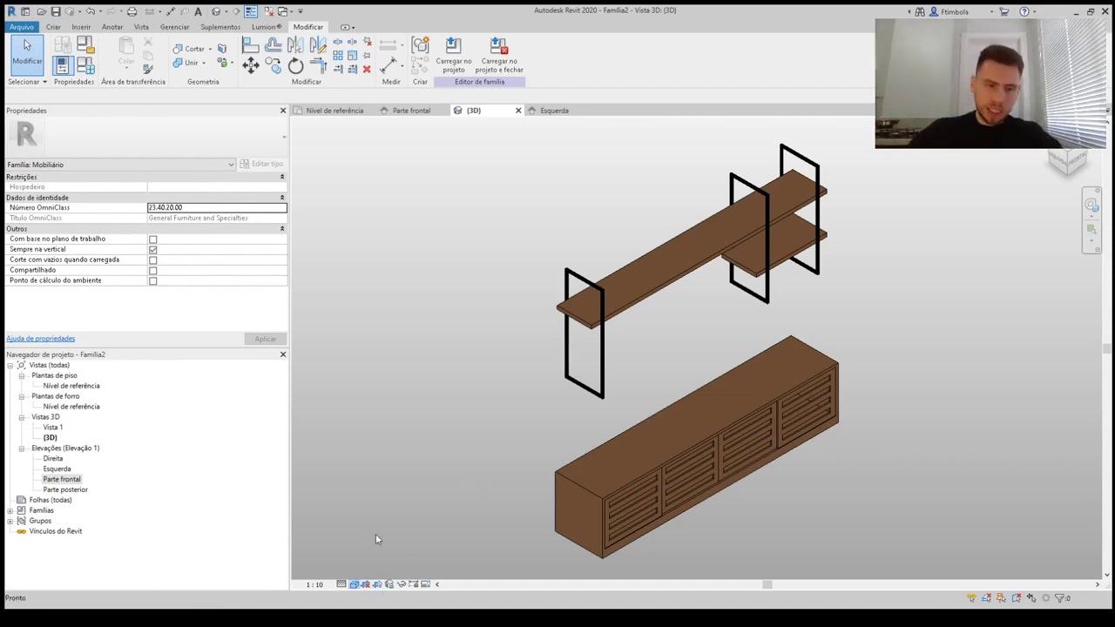
Display the 3D view in hidden line style and examine the rear faces and edges of the cabinet
key("h")
key("l")
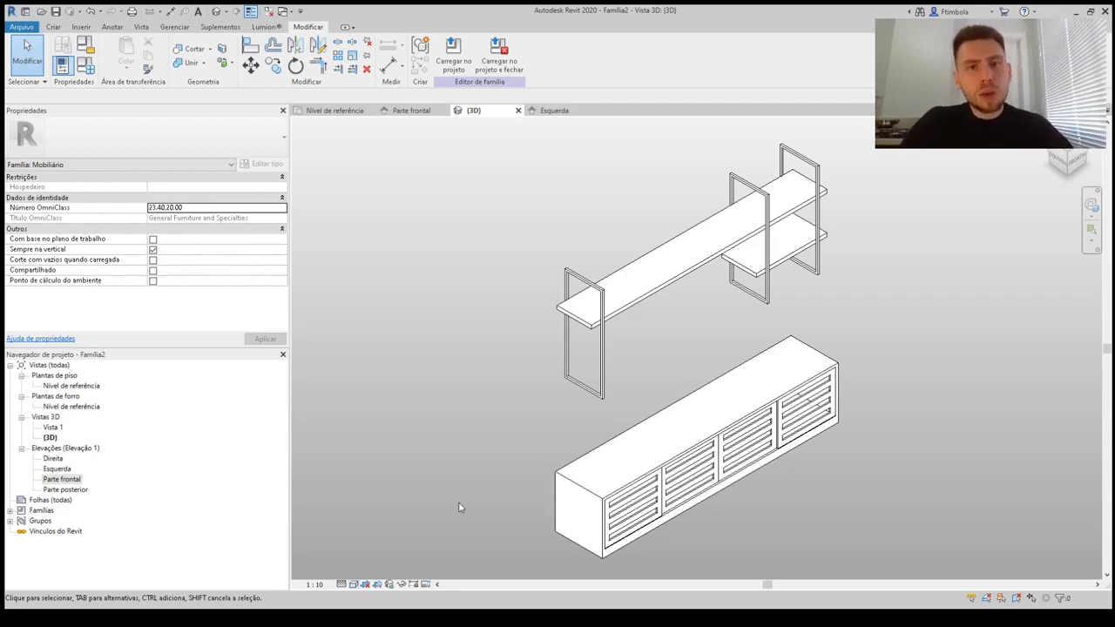
left_click(1055, 155)
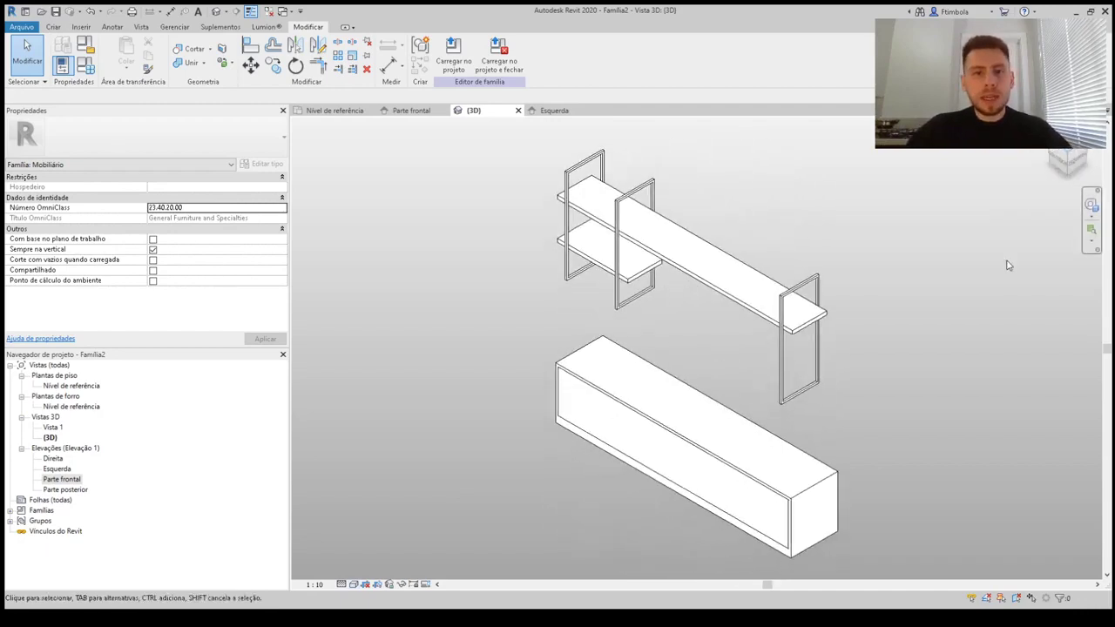
scroll(766, 450, "up", 5)
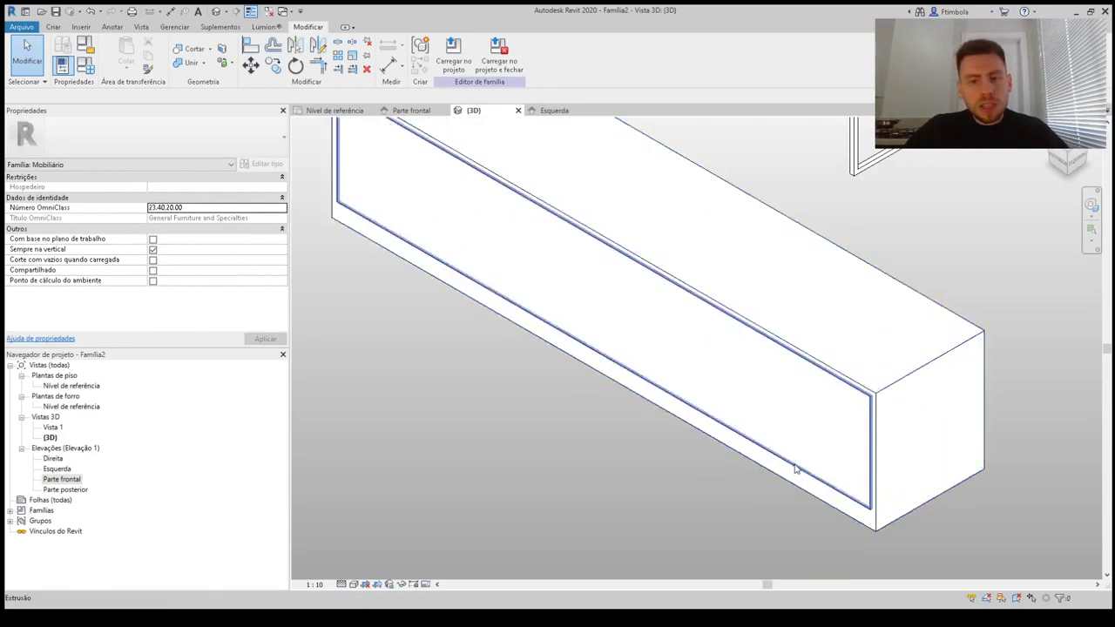
left_click(794, 469)
left_click(746, 492)
scroll(745, 492, "down", 1)
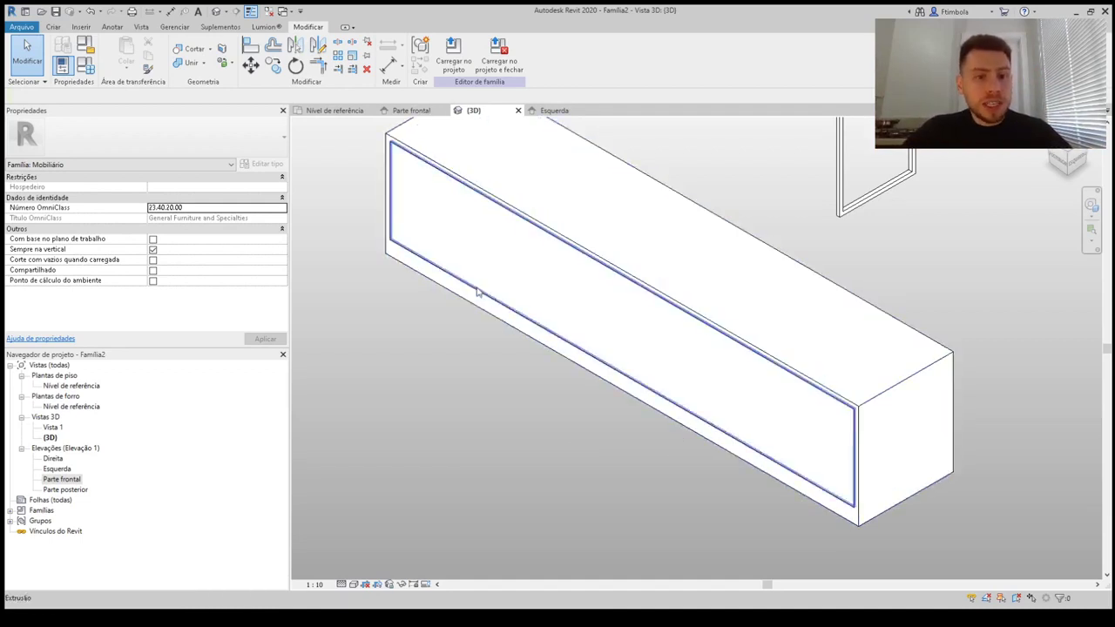
left_click(185, 65)
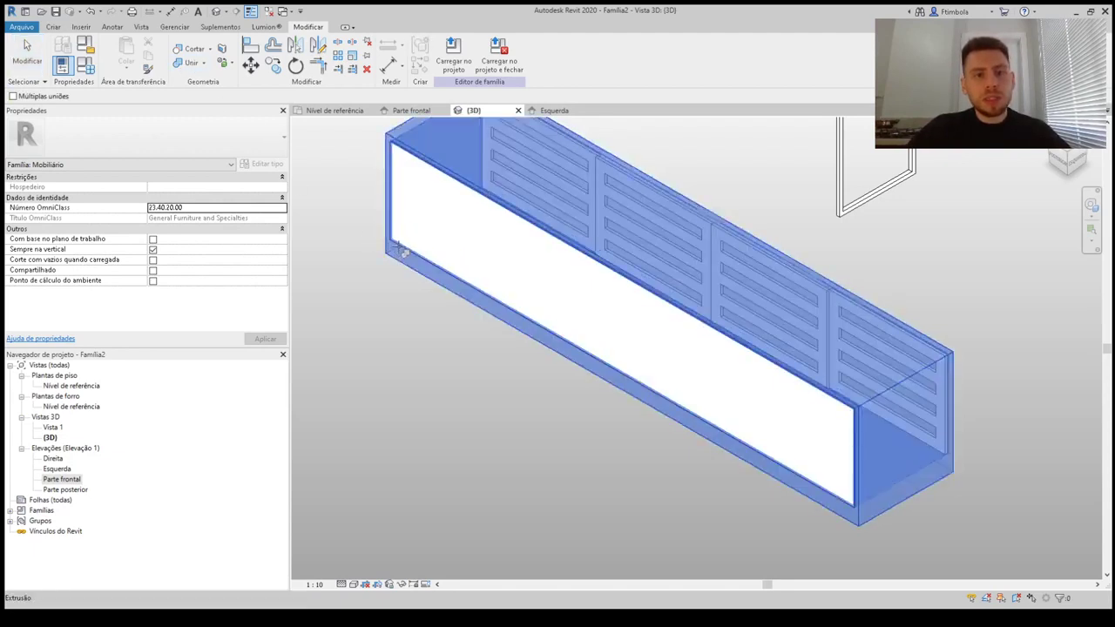
scroll(395, 253, "up", 4)
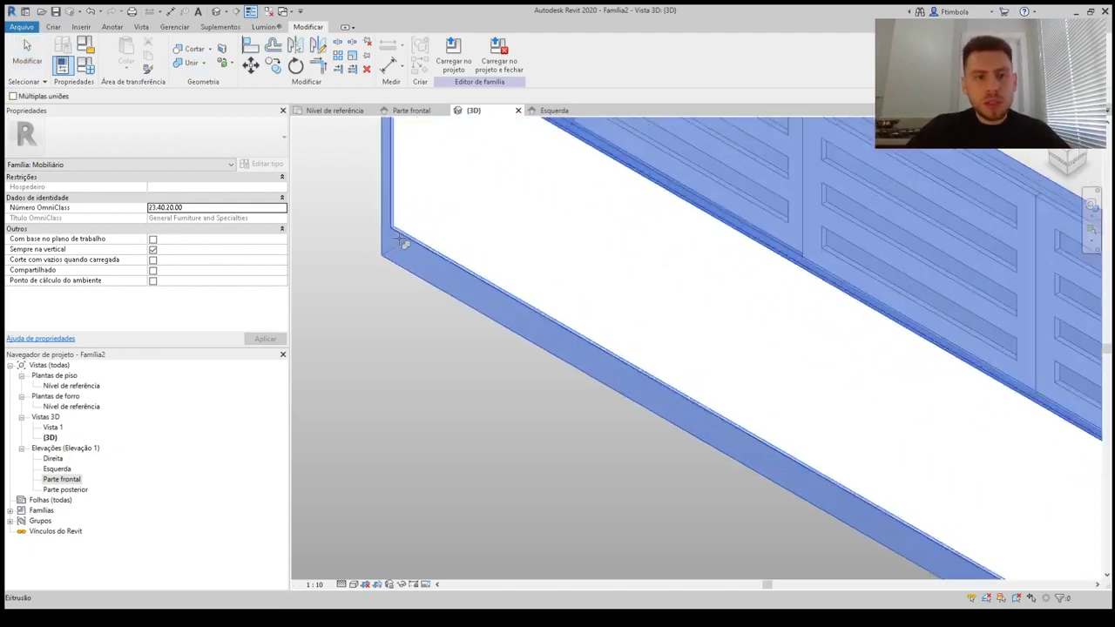
key("Escape")
scroll(416, 336, "down", 4)
key("Escape")
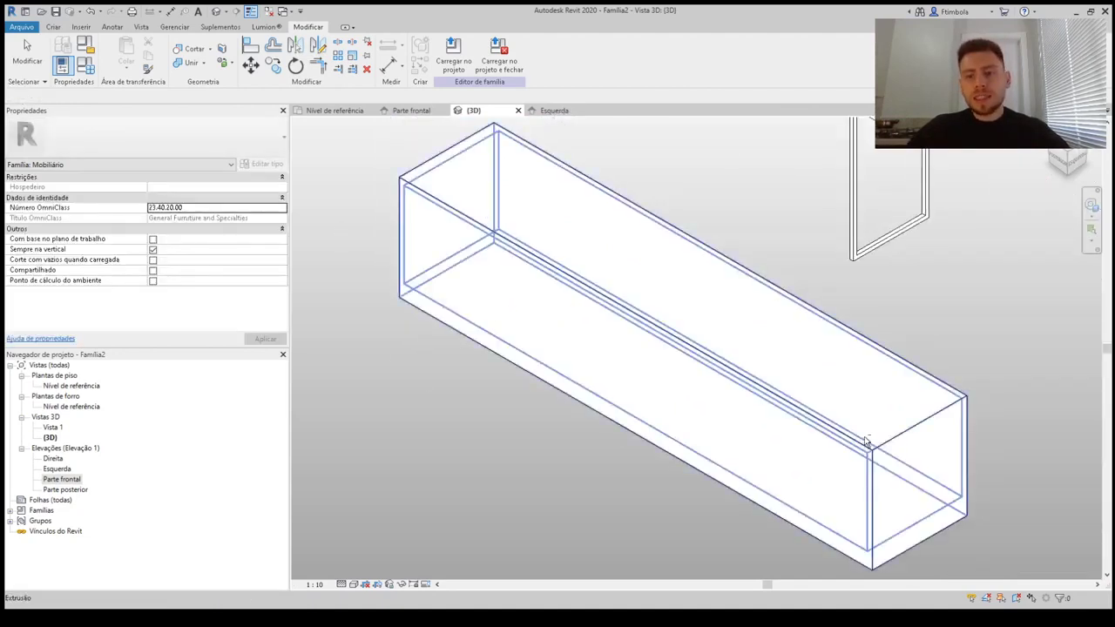
Inspect the cabinet from the back and front, restore the isometric front view and set its visual style to realistic
middle_click_drag(868, 443, 849, 383, "shift")
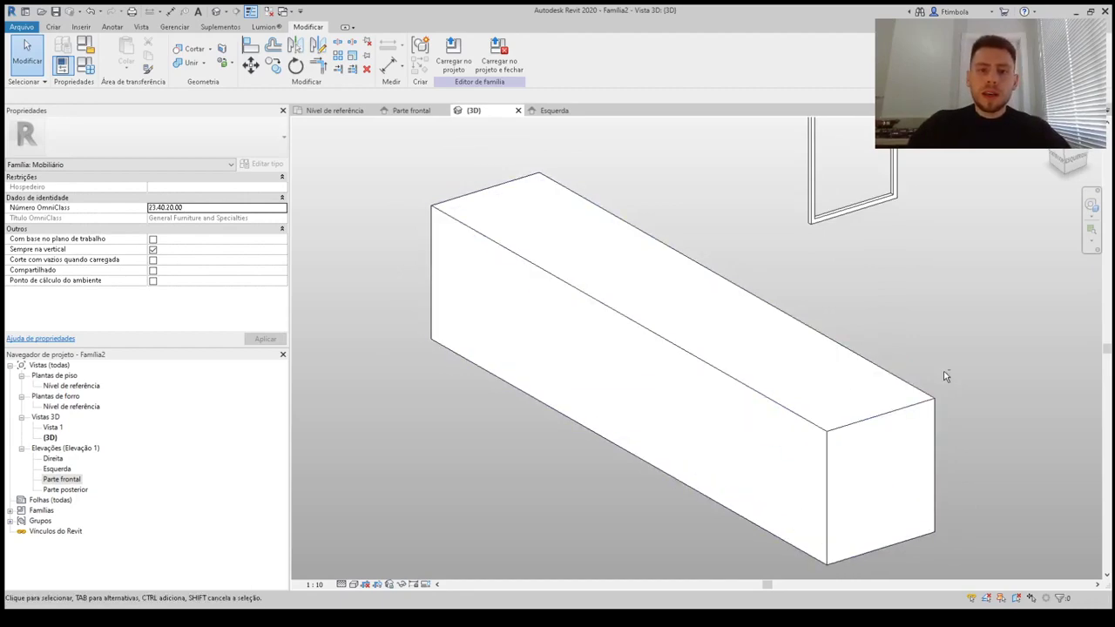
middle_click_drag(947, 374, 779, 427, "shift")
scroll(783, 470, "down", 1)
middle_click_drag(781, 472, 786, 481, "shift")
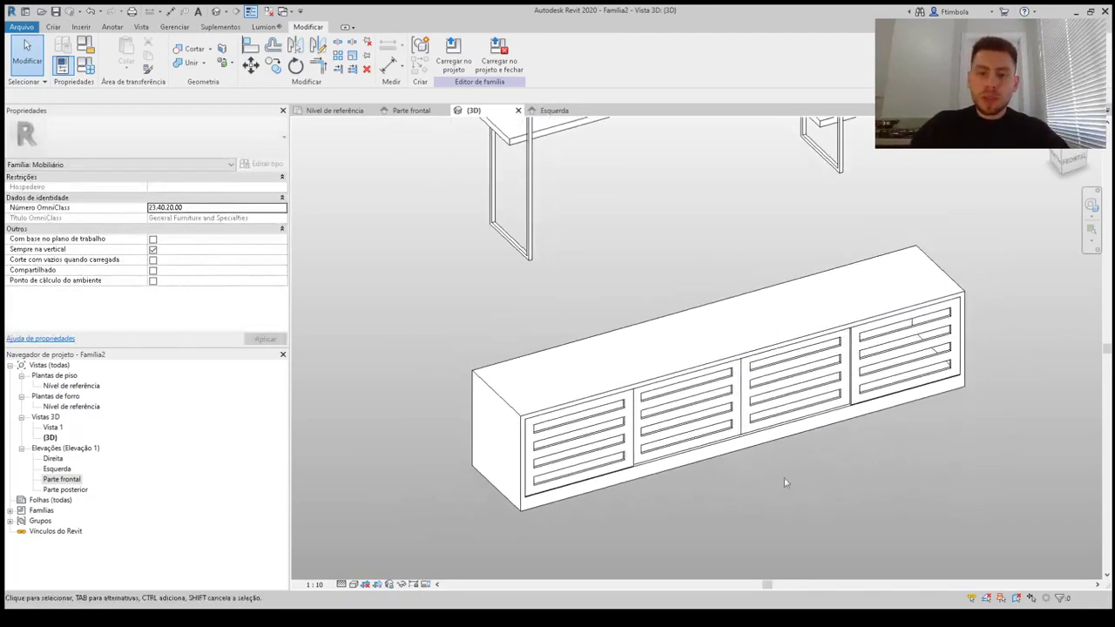
left_click(1060, 155)
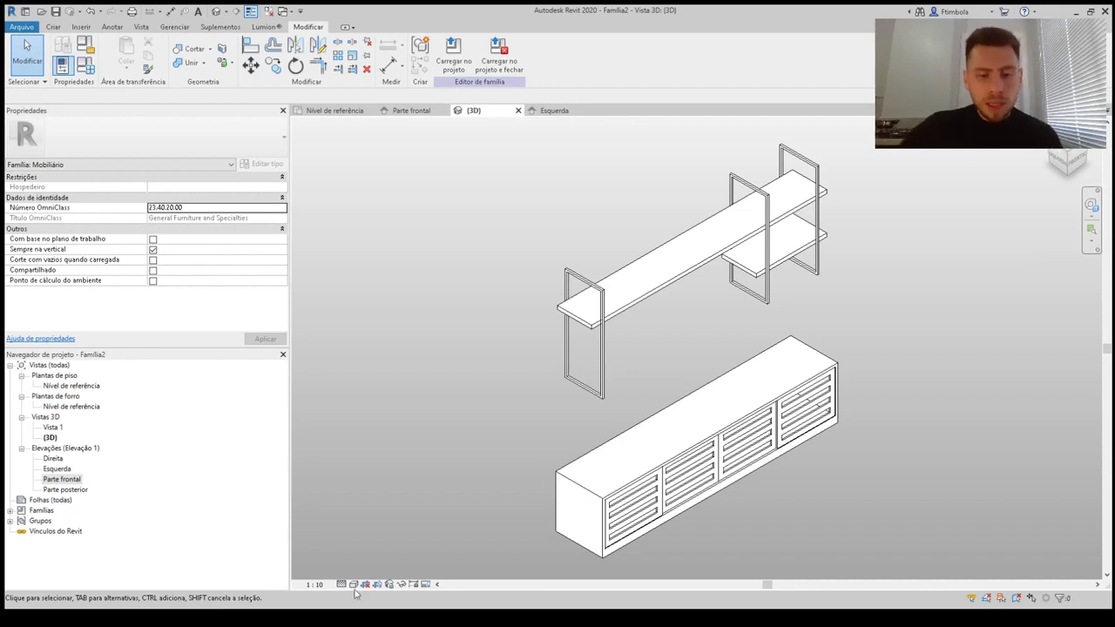
left_click(377, 562)
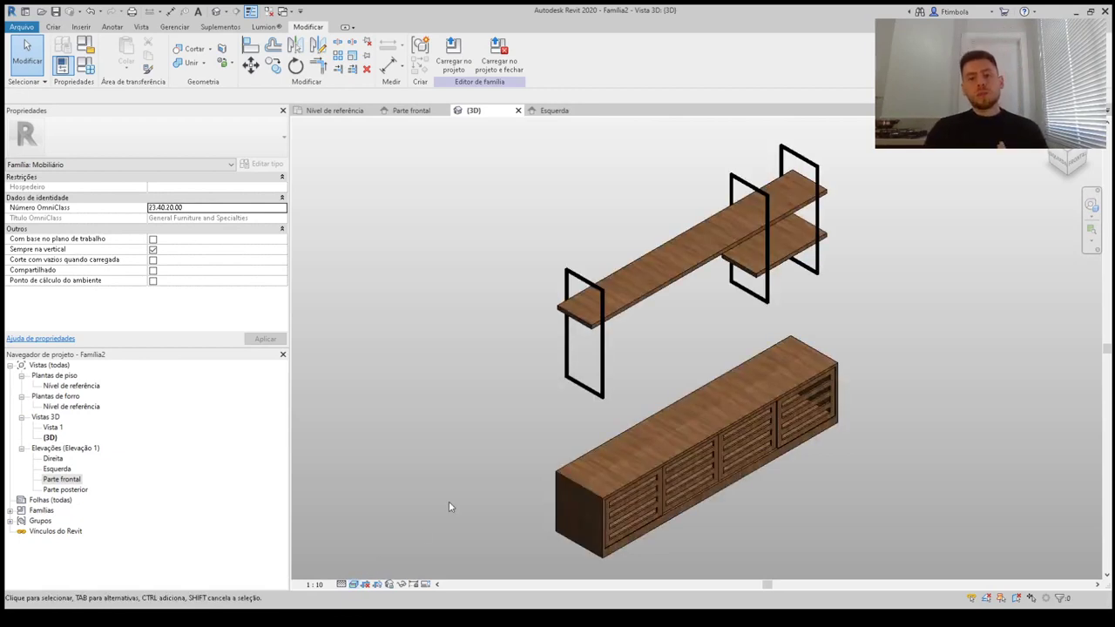
scroll(687, 491, "up", 3)
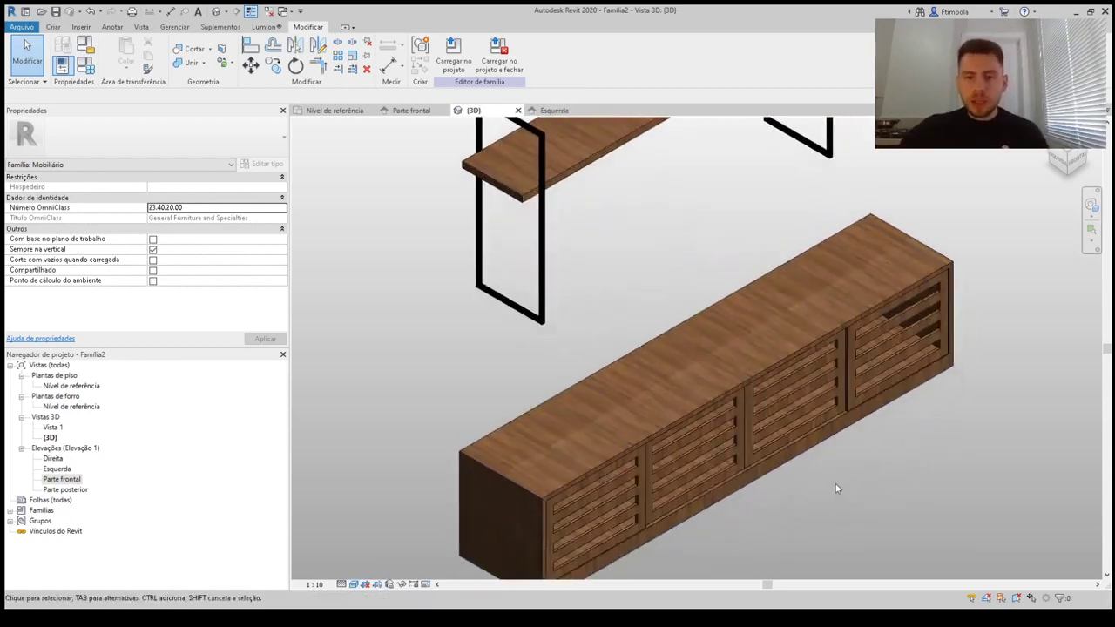
scroll(836, 488, "down", 3)
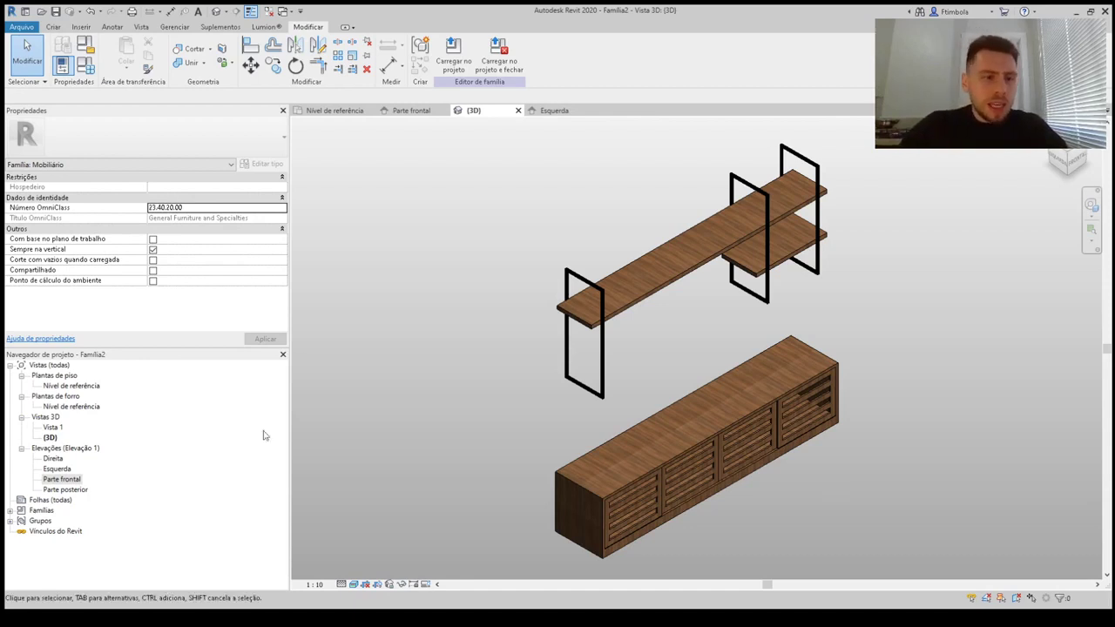
Open the Nível de referência floor plan and give it a visual style that shows the material colours
double_click(80, 386)
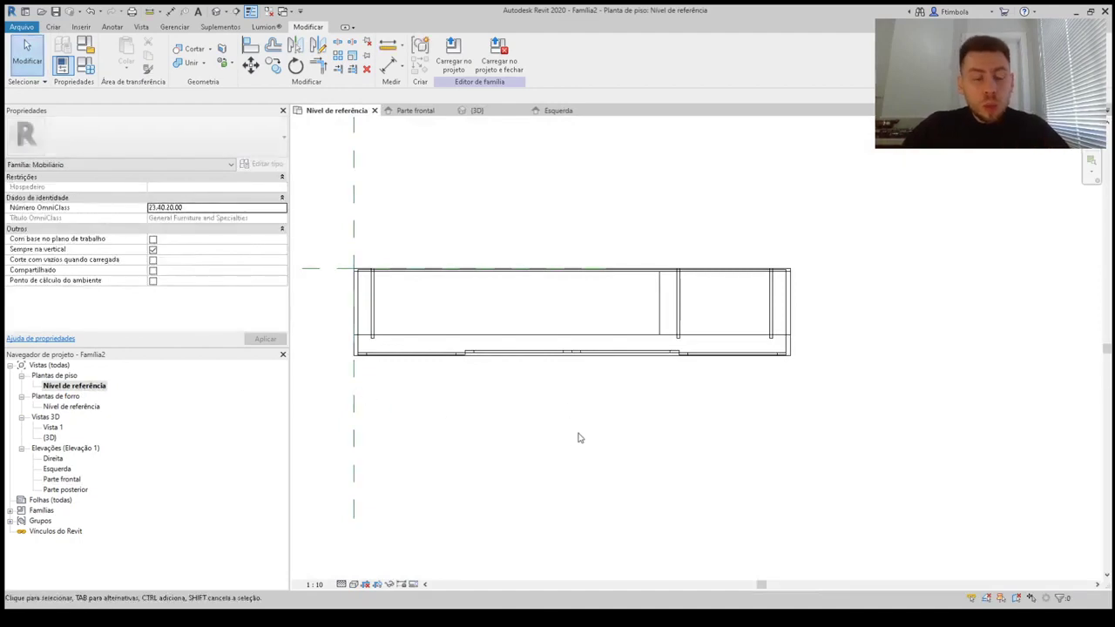
left_click(354, 584)
left_click(375, 555)
scroll(534, 419, "up", 1)
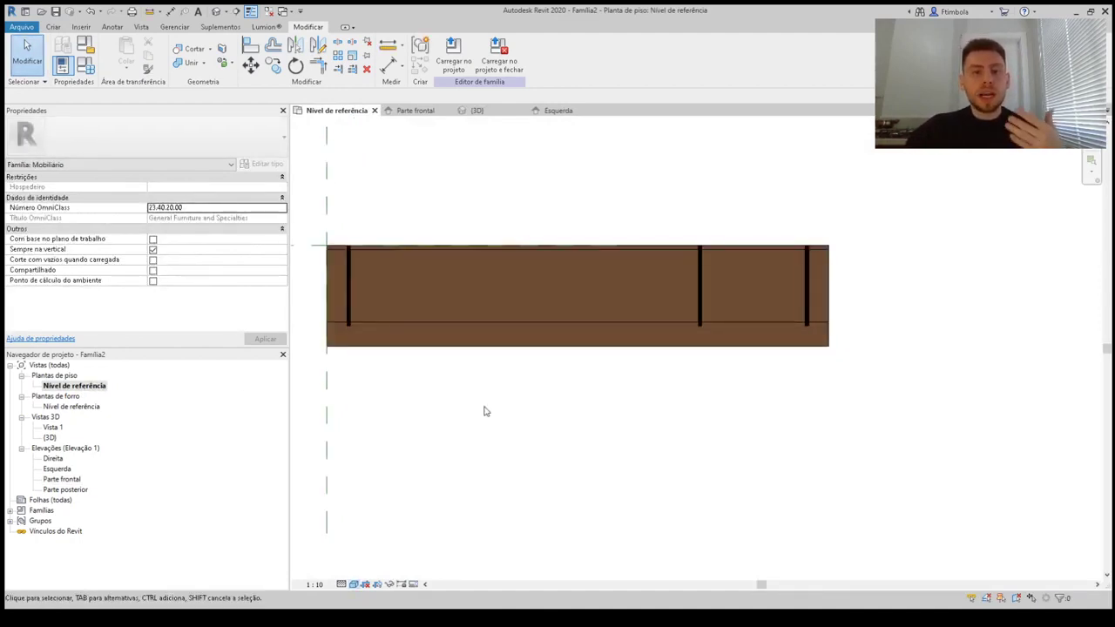
middle_click_drag(485, 411, 546, 404)
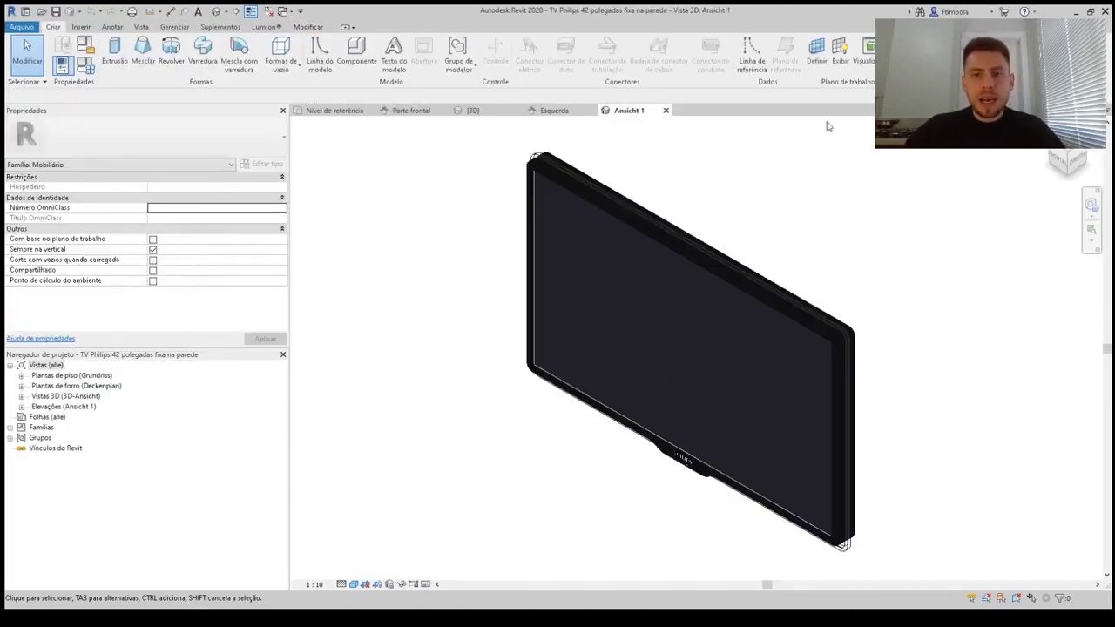
Load the TV Philips 42 polegadas fixa na parede family into Família2 and place one TV in the reference level plan
left_click(913, 54)
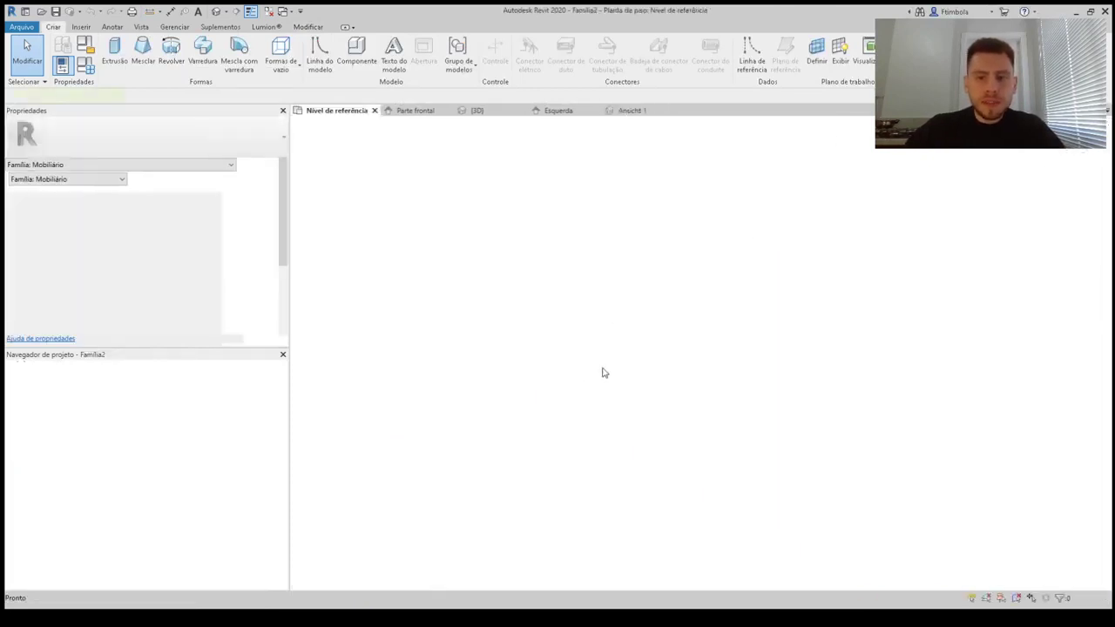
scroll(617, 286, "up", 2)
key("Escape")
key("Escape")
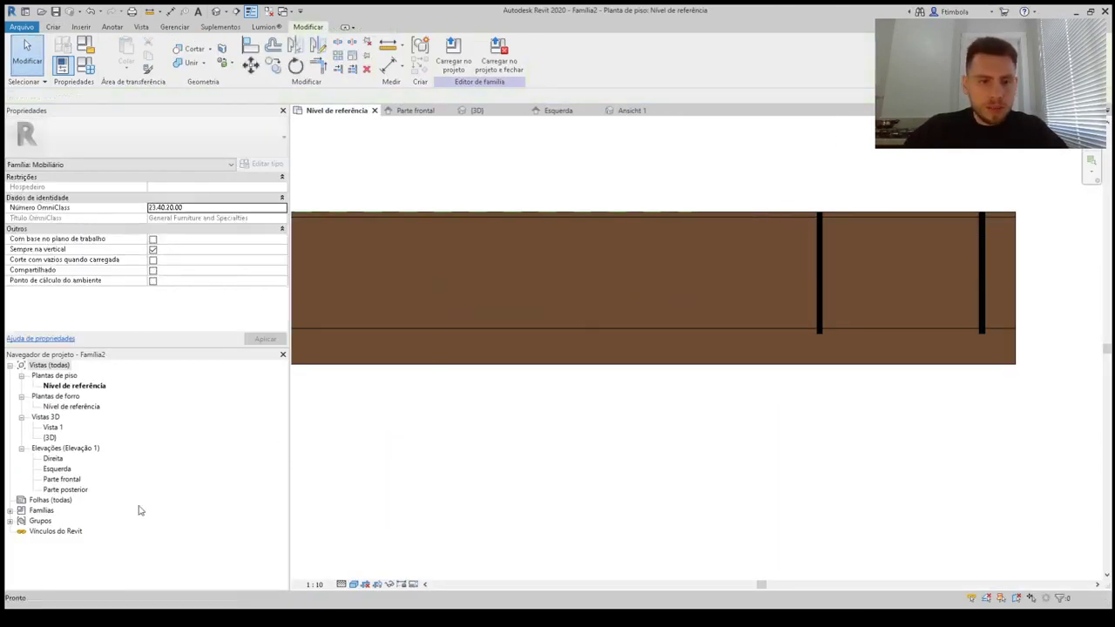
In the Parte frontal elevation, raise the TV and move it by its top midpoint to just beneath the upper shelf, between the frames
double_click(75, 481)
left_click(473, 492)
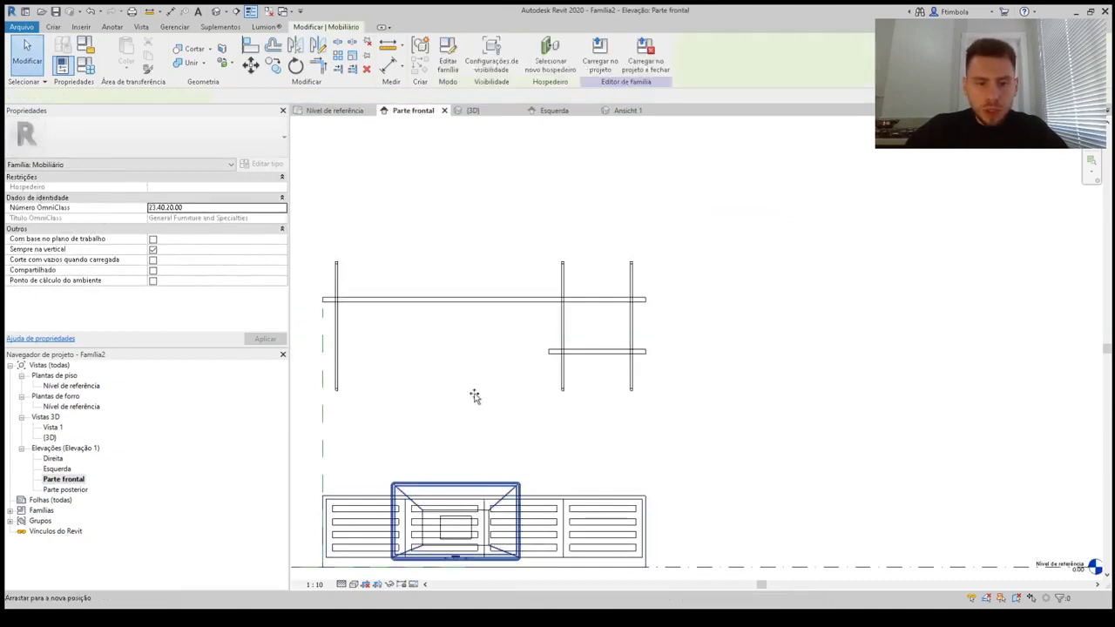
left_click_drag(473, 491, 476, 374)
scroll(454, 474, "up", 2)
key("m")
key("v")
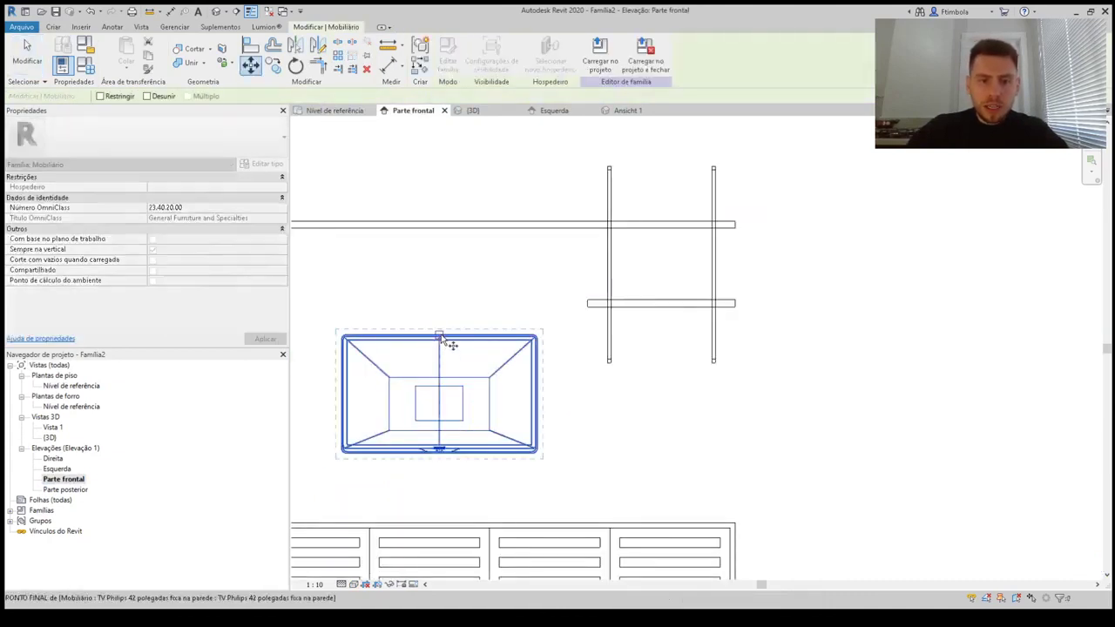
left_click(441, 334)
middle_click_drag(463, 259, 598, 271)
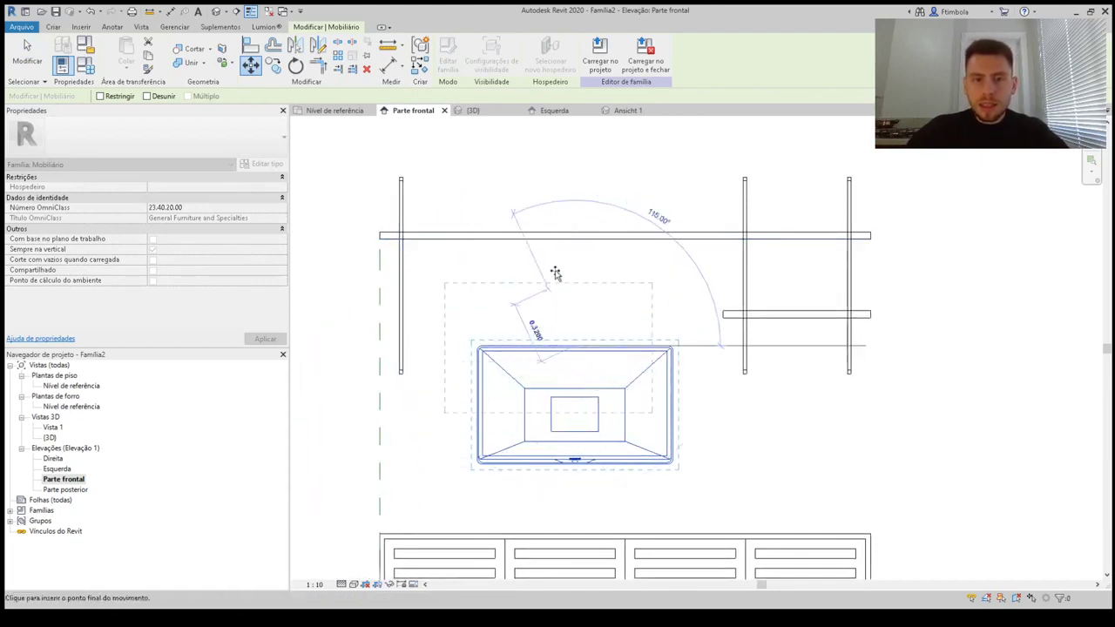
left_click(575, 255)
scroll(625, 453, "down", 1)
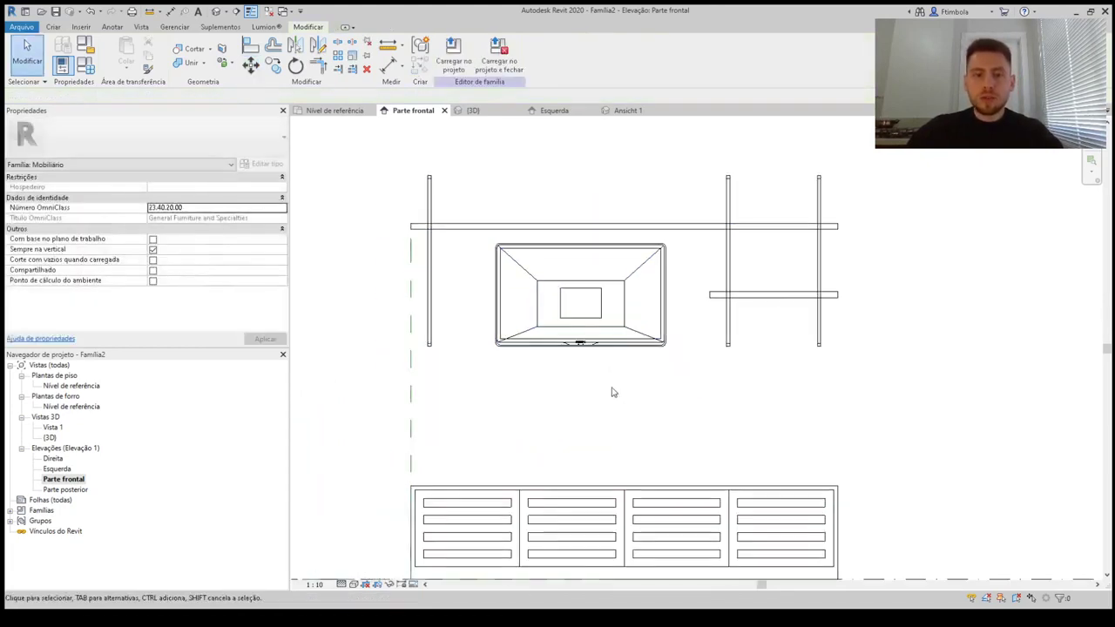
Move the TV by its bottom midpoint down to the middle of the cabinet's top edge in the Parte frontal elevation
left_click_drag(620, 345, 667, 458, "ctrl")
scroll(630, 476, "up", 3)
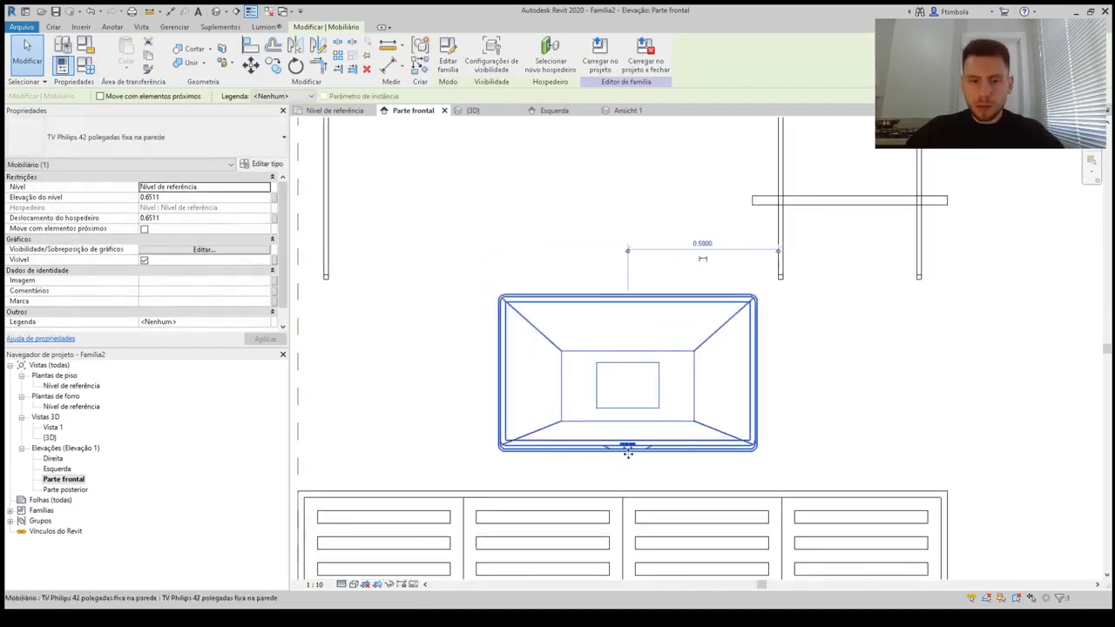
key("Escape")
scroll(630, 452, "up", 2)
left_click(633, 459)
key("m")
key("v")
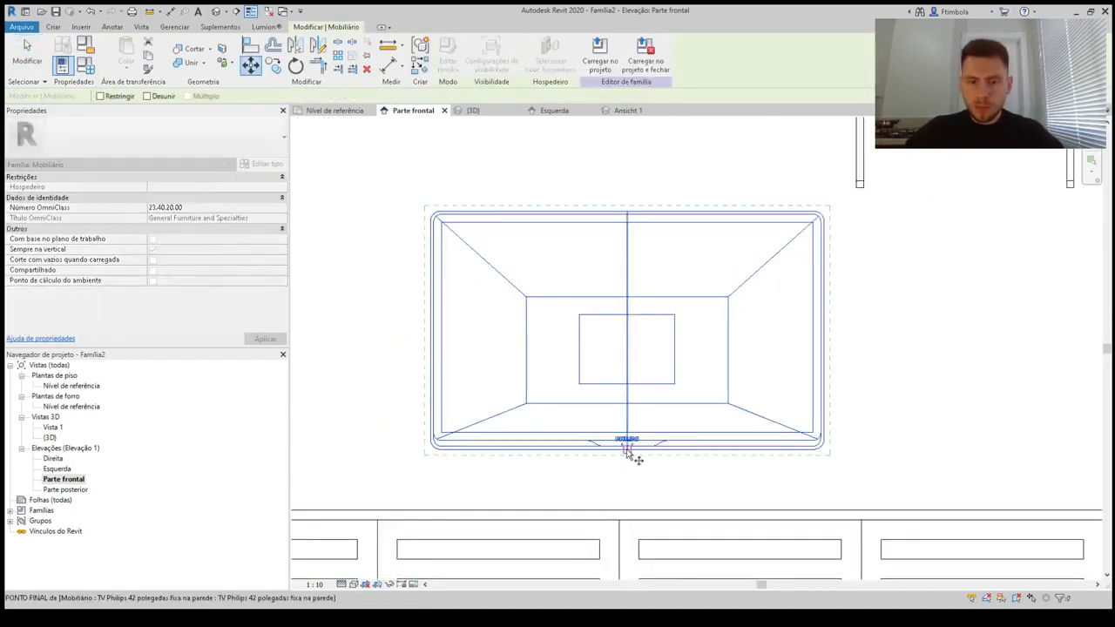
left_click(631, 455)
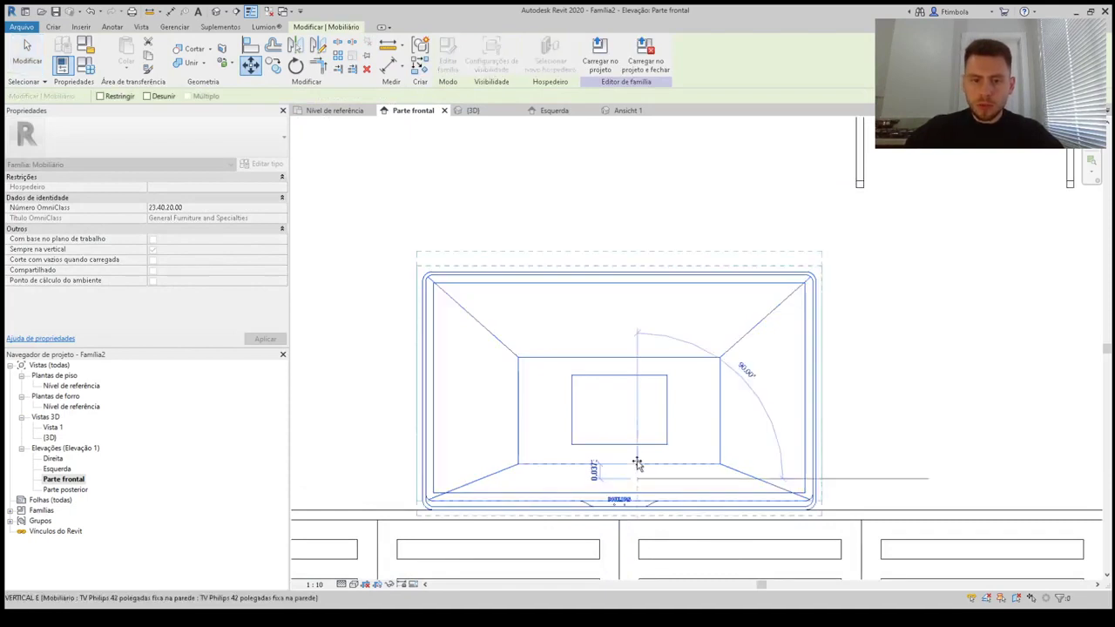
Raise the TV straight up from the cabinet top in further moves so it hangs centred above the cabinet
left_click(637, 466)
key("m")
key("v")
left_click(644, 470)
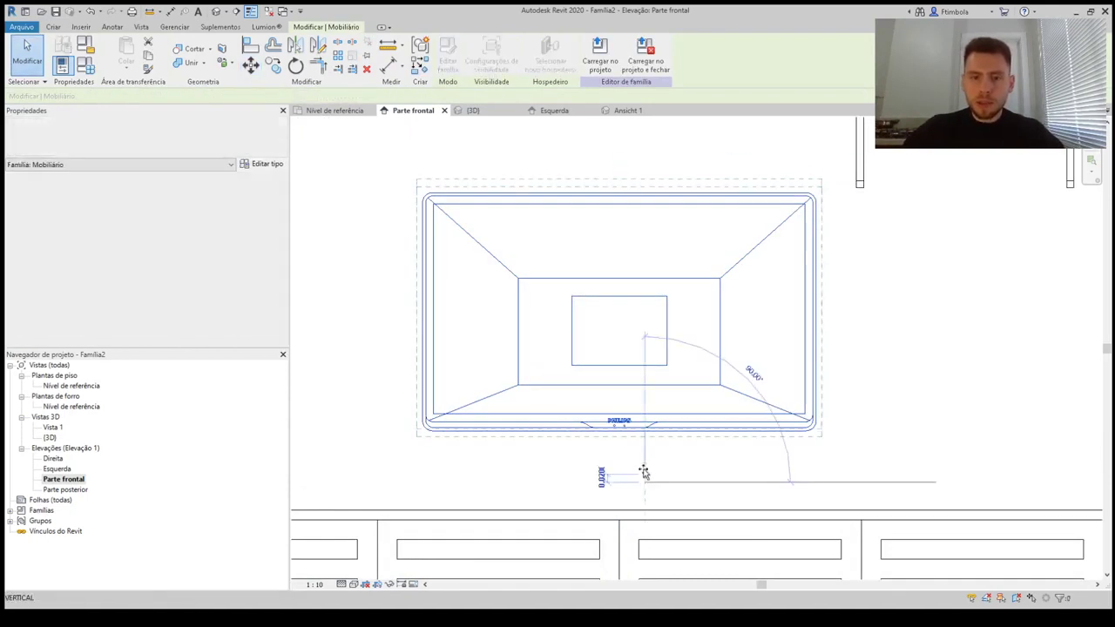
key("Escape")
key("Escape")
scroll(645, 468, "down", 6)
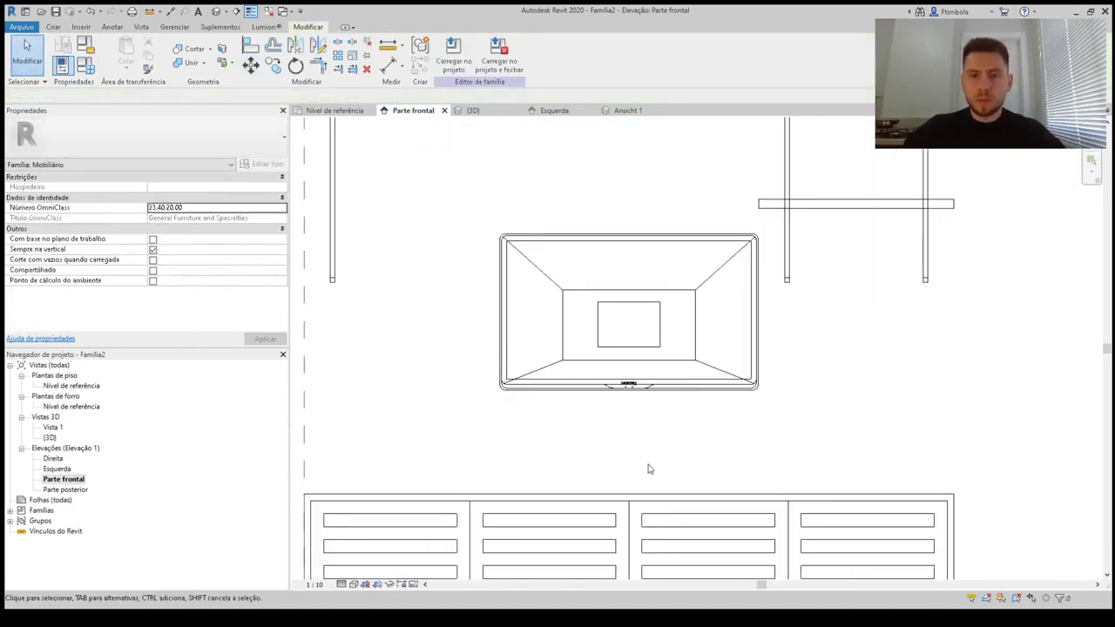
In the Esquerda elevation, move the TV's rear face back to the Centro (Frente/Trás) reference plane and check it in 3D
left_click(216, 11)
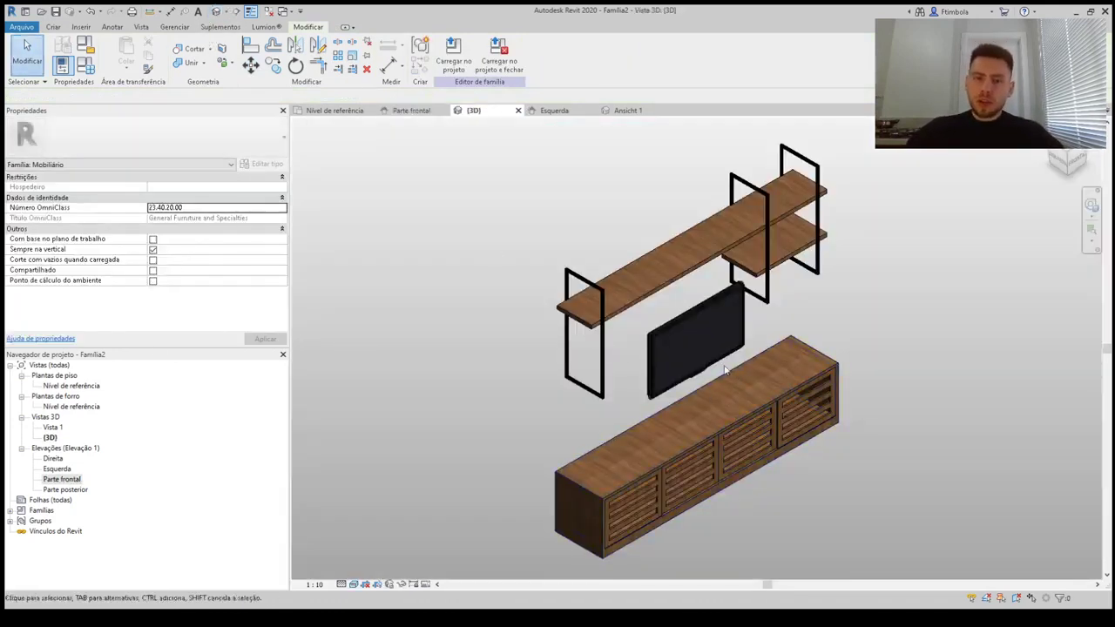
double_click(71, 385)
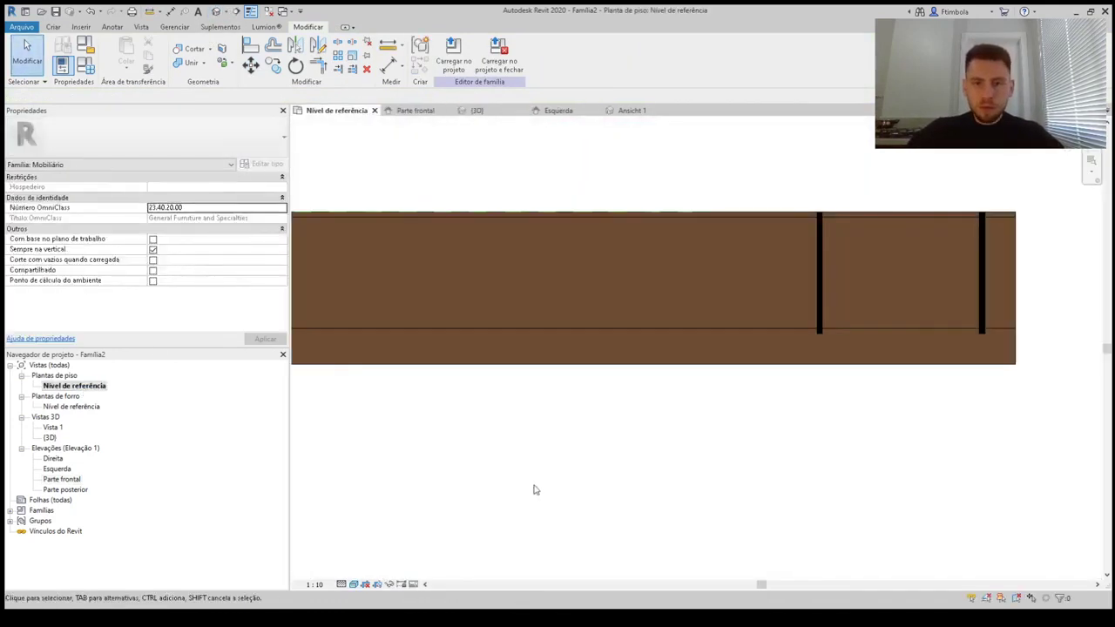
scroll(532, 488, "down", 4)
scroll(417, 485, "up", 1)
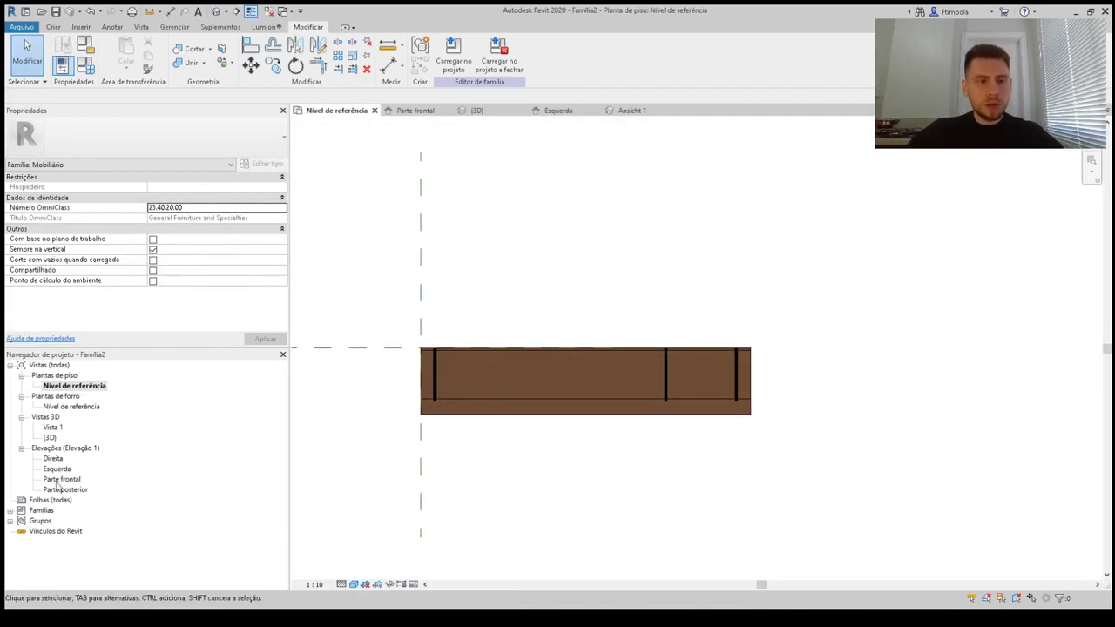
double_click(62, 479)
double_click(57, 469)
scroll(535, 456, "up", 3)
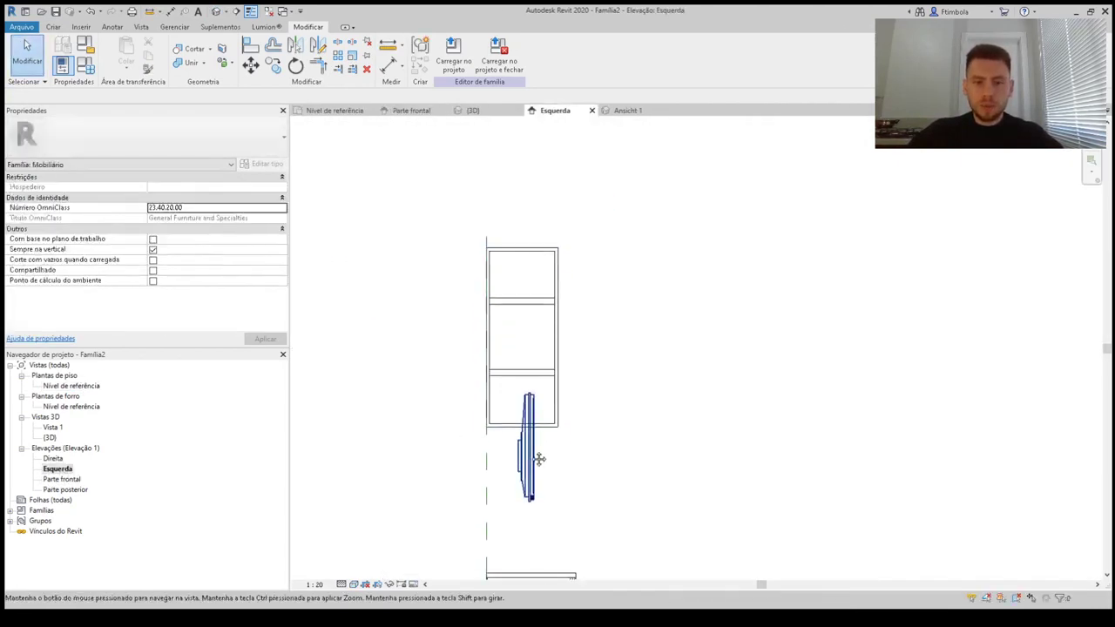
left_click(514, 462)
left_click(515, 462)
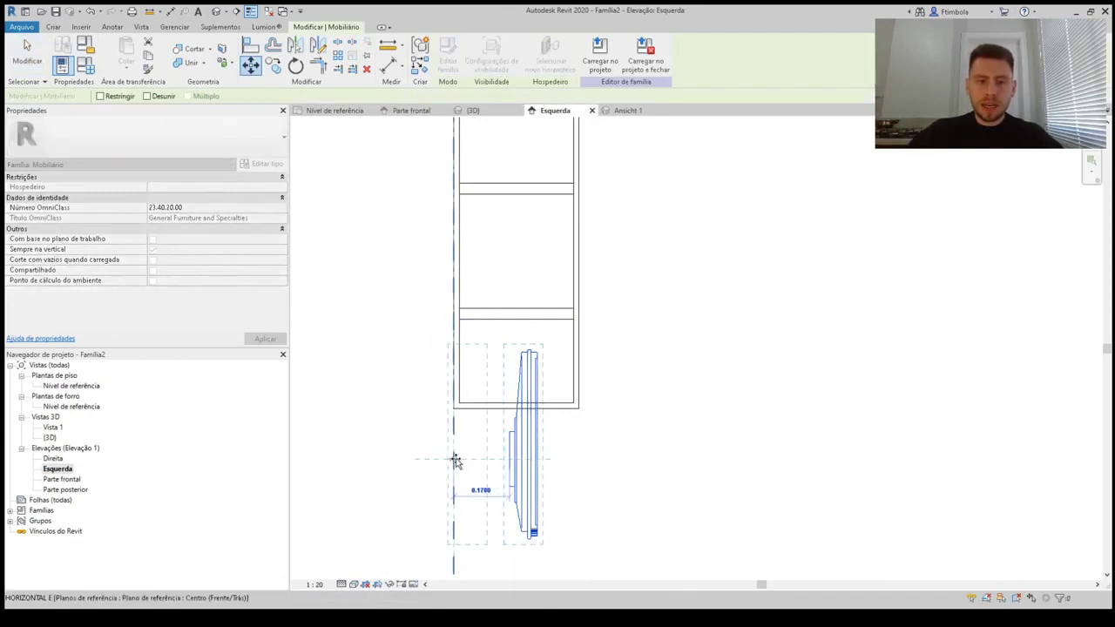
left_click(455, 456)
left_click(215, 12)
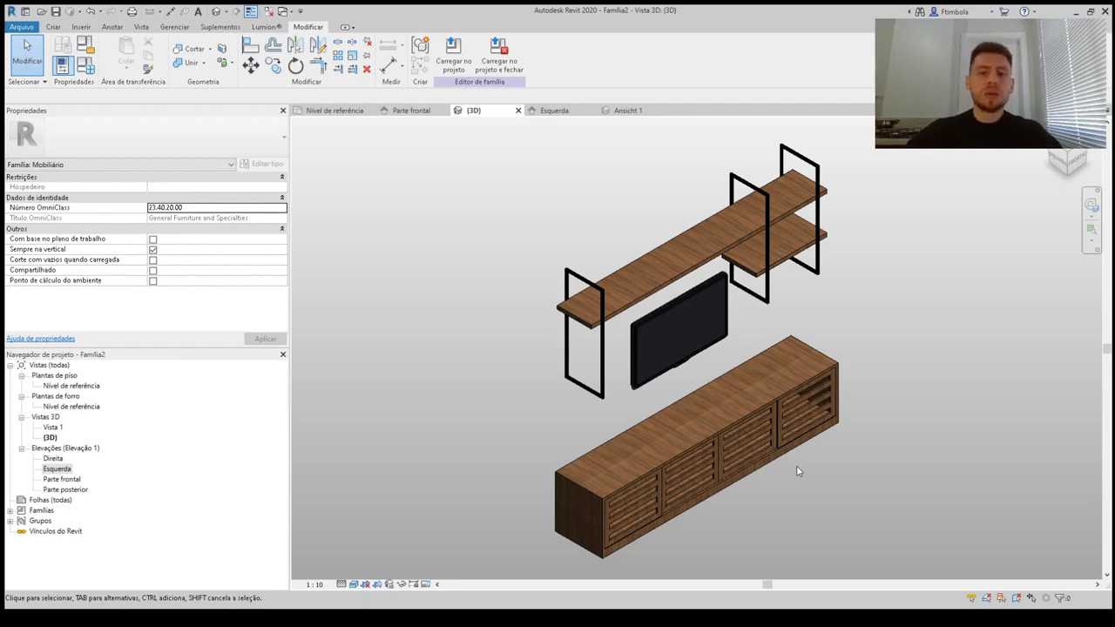
Load the iPad family into Família2 and place one in the Nível de referência plan near the cabinet's front edge
double_click(80, 386)
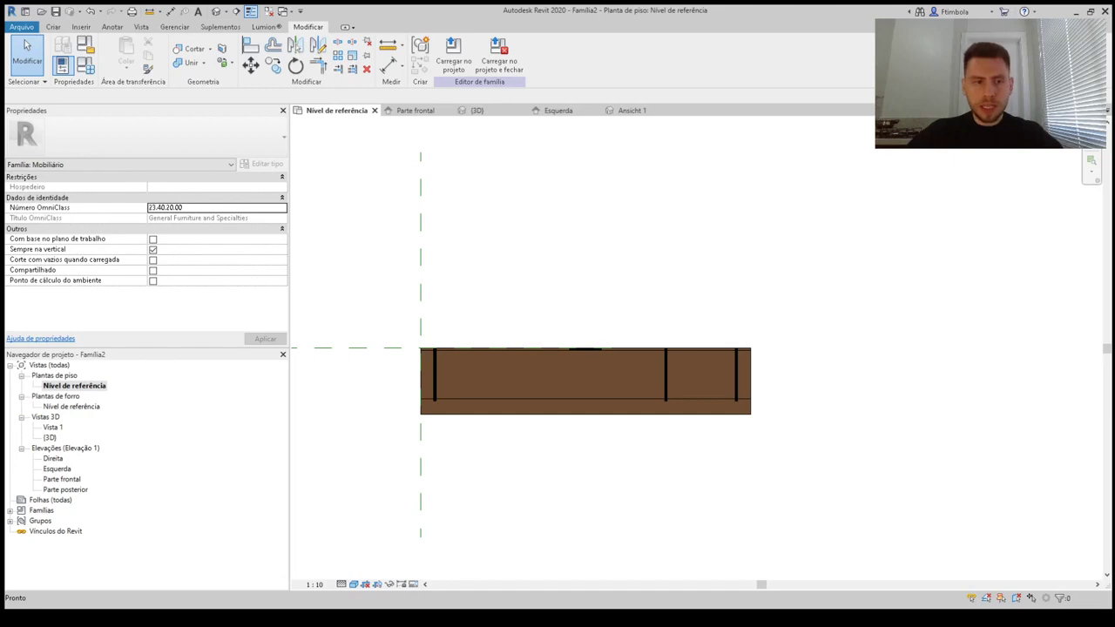
left_click(109, 70)
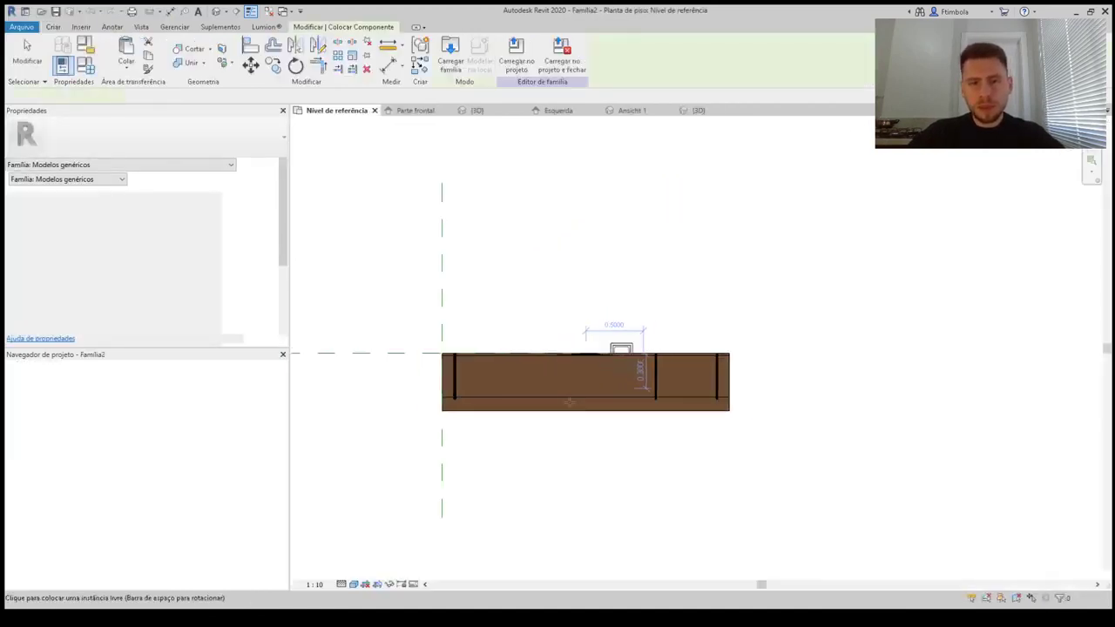
scroll(583, 392, "up", 3)
left_click(576, 444)
key("Escape")
key("Escape")
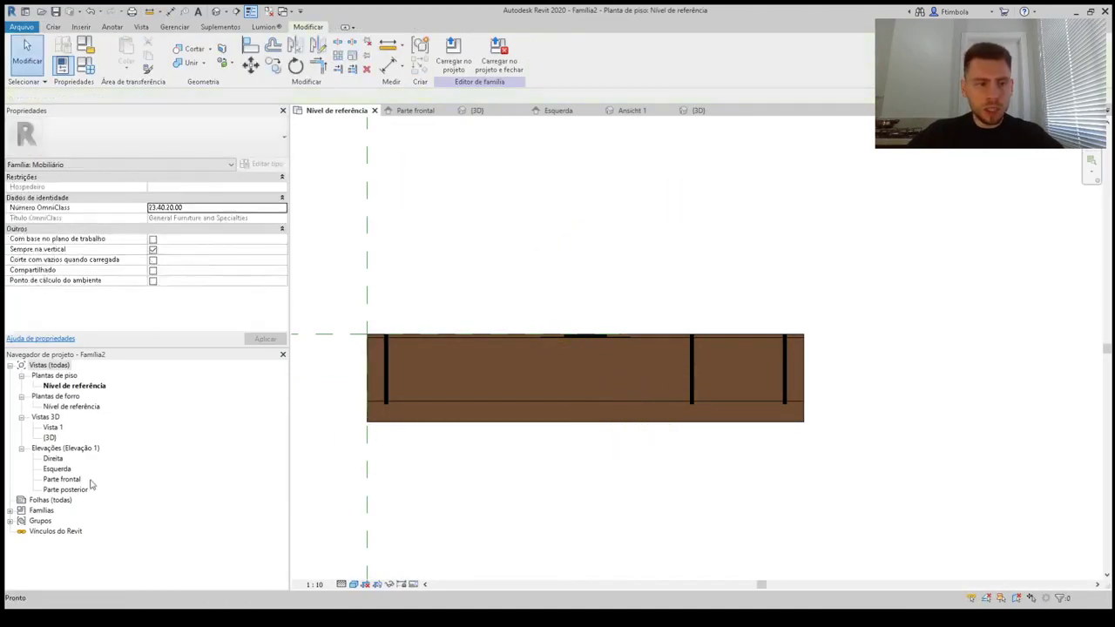
In the Parte frontal elevation, raise the iPad from the floor onto the cabinet top
double_click(75, 480)
scroll(702, 432, "up", 4)
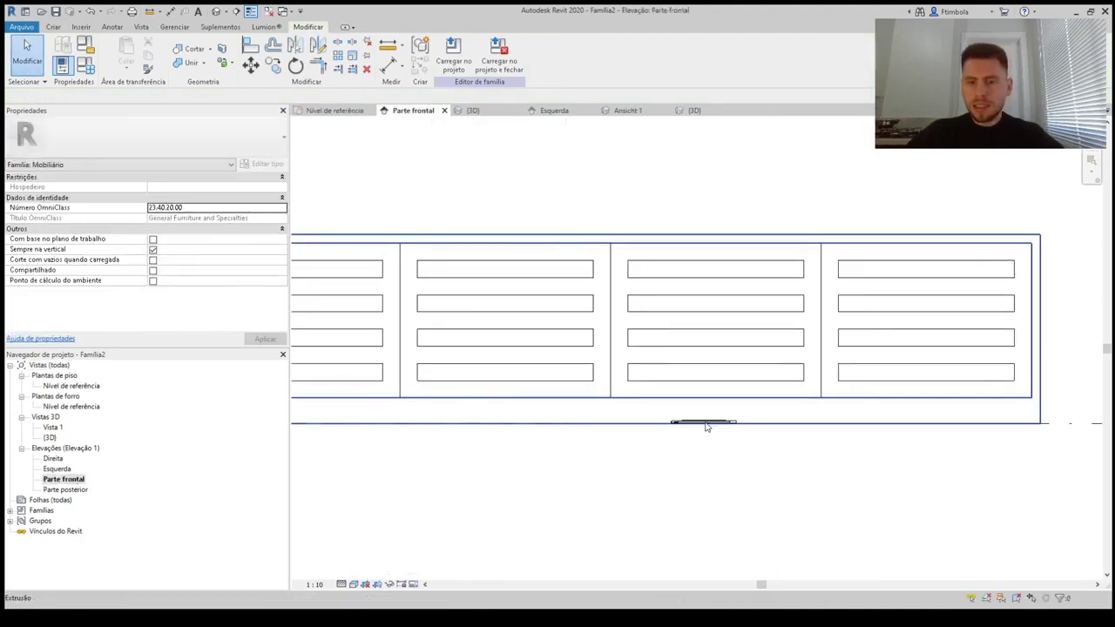
left_click_drag(708, 427, 715, 229)
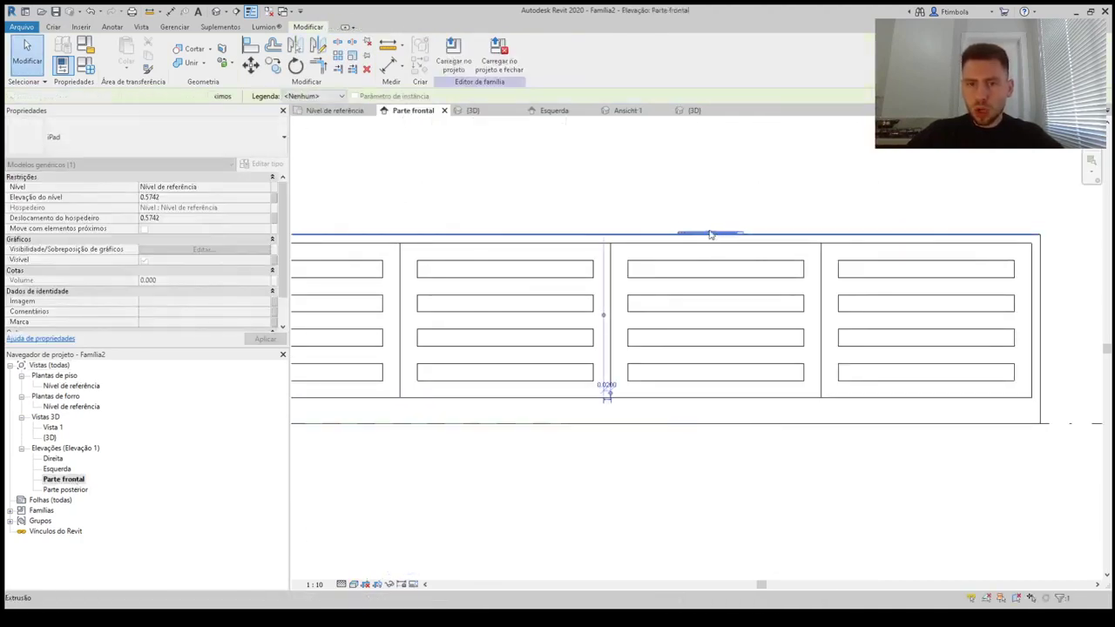
key("Escape")
In the Nível de referência plan, rotate the iPad so it lies at an angle on the cabinet
double_click(59, 386)
scroll(643, 414, "up", 2)
left_click_drag(650, 417, 691, 457)
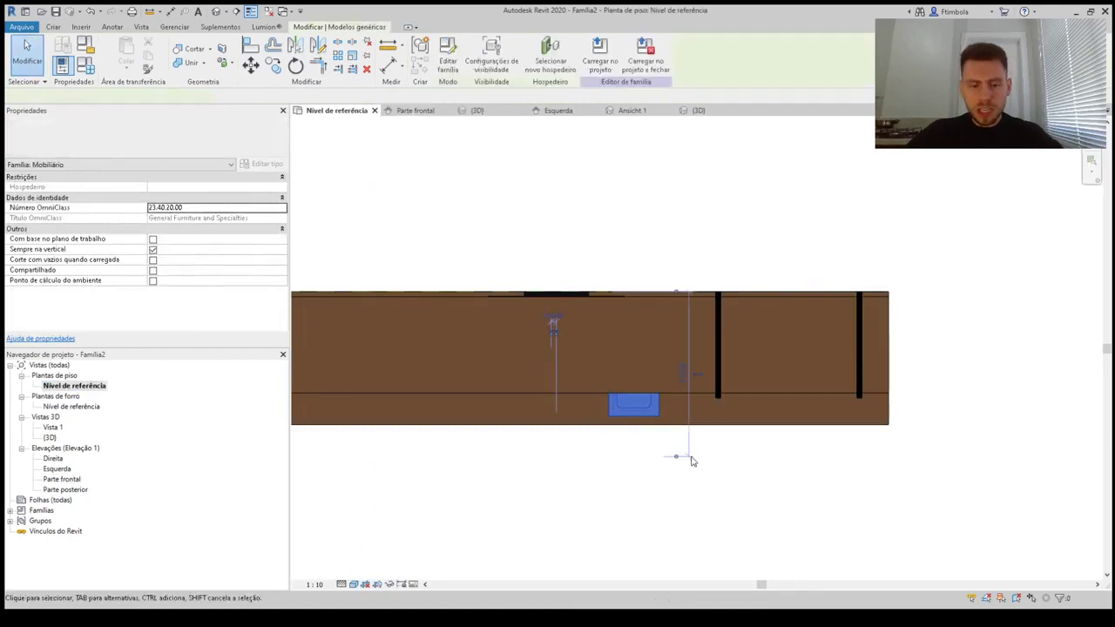
key("r")
key("o")
left_click(705, 478)
left_click(642, 497)
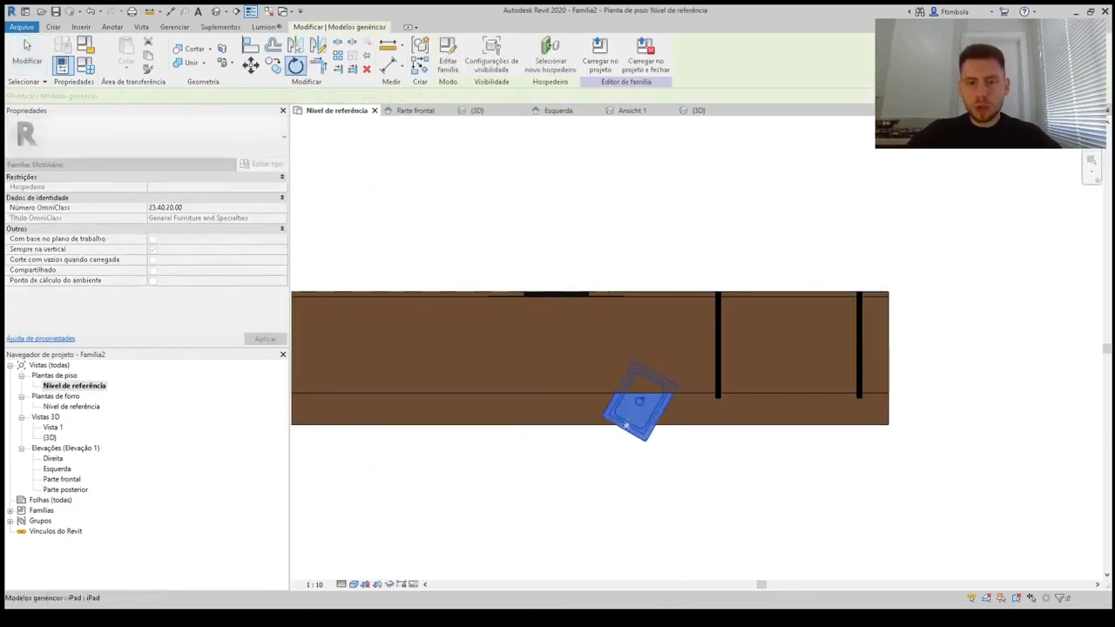
Shift the iPad slightly on the cabinet top, rotate it a little further and check it in 3D
mouse_move(634, 420)
left_mouse_down()
mouse_move(622, 391)
mouse_move(640, 401)
left_mouse_up()
key("r")
key("o")
left_click(690, 484)
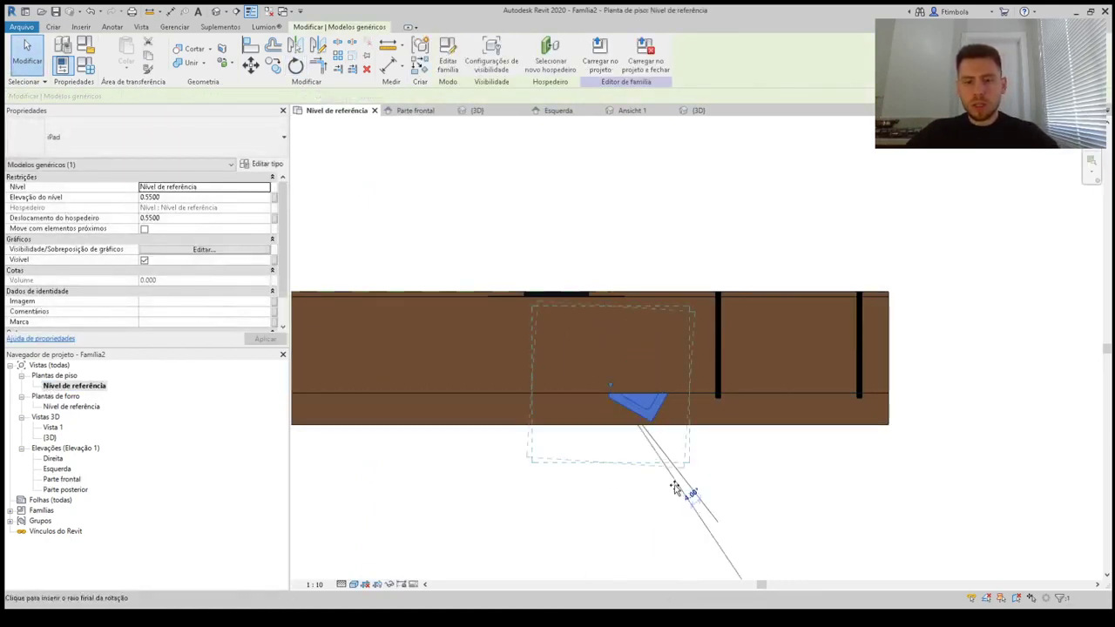
left_click(671, 489)
left_click(348, 154)
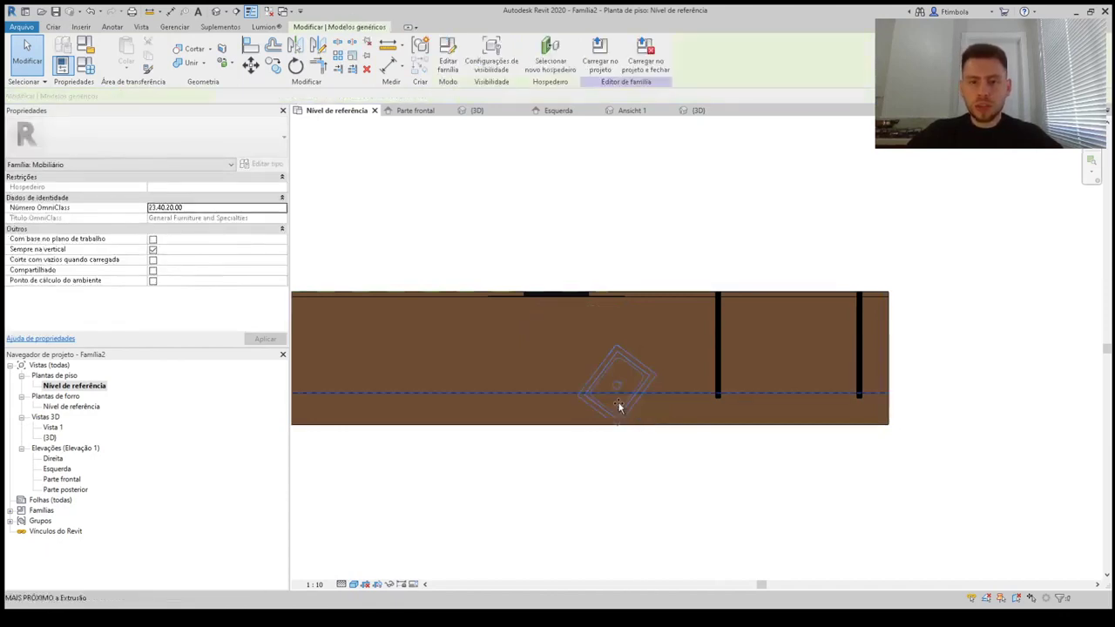
left_click(620, 407)
left_click(475, 274)
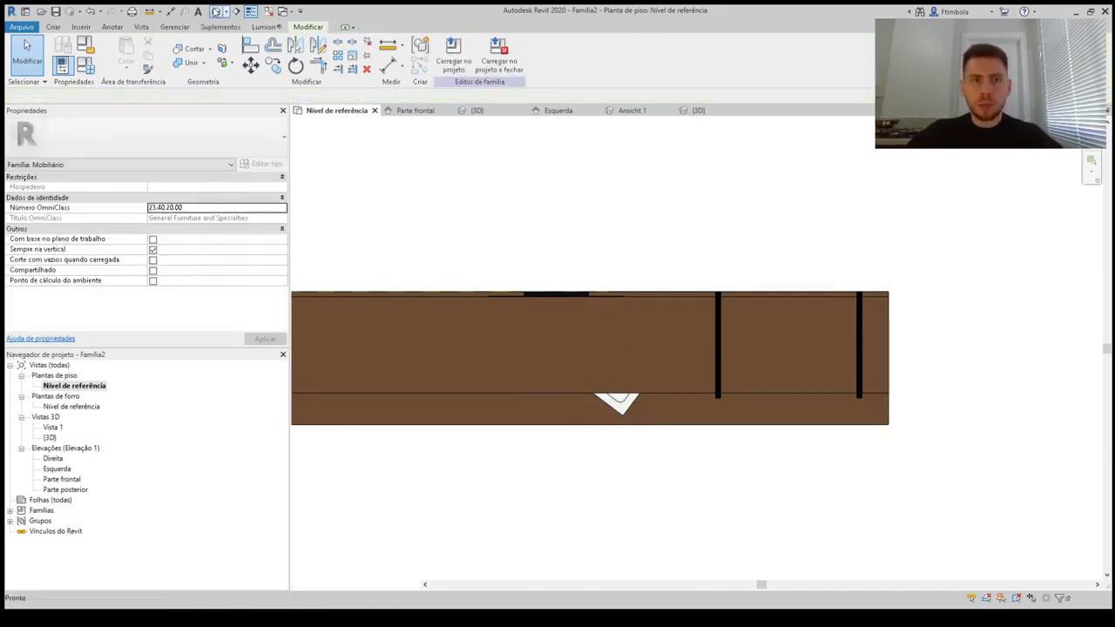
left_click(217, 12)
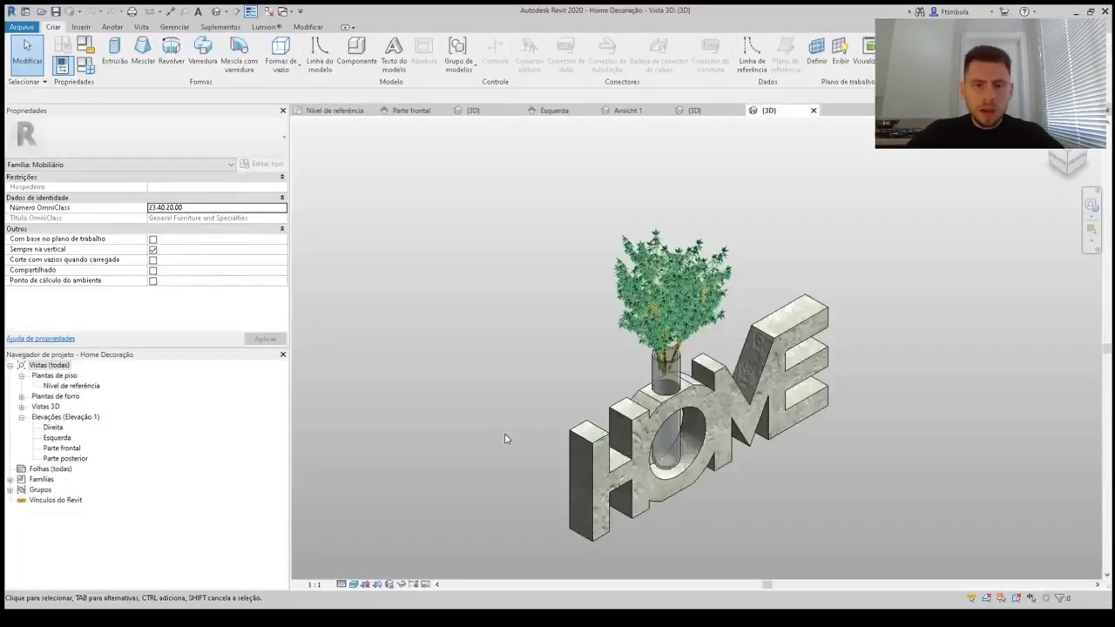
Load the Home Decoração family into Família2 and place one in the Nível de referência plan over the cabinet's left part
left_click(908, 54)
left_click(59, 185)
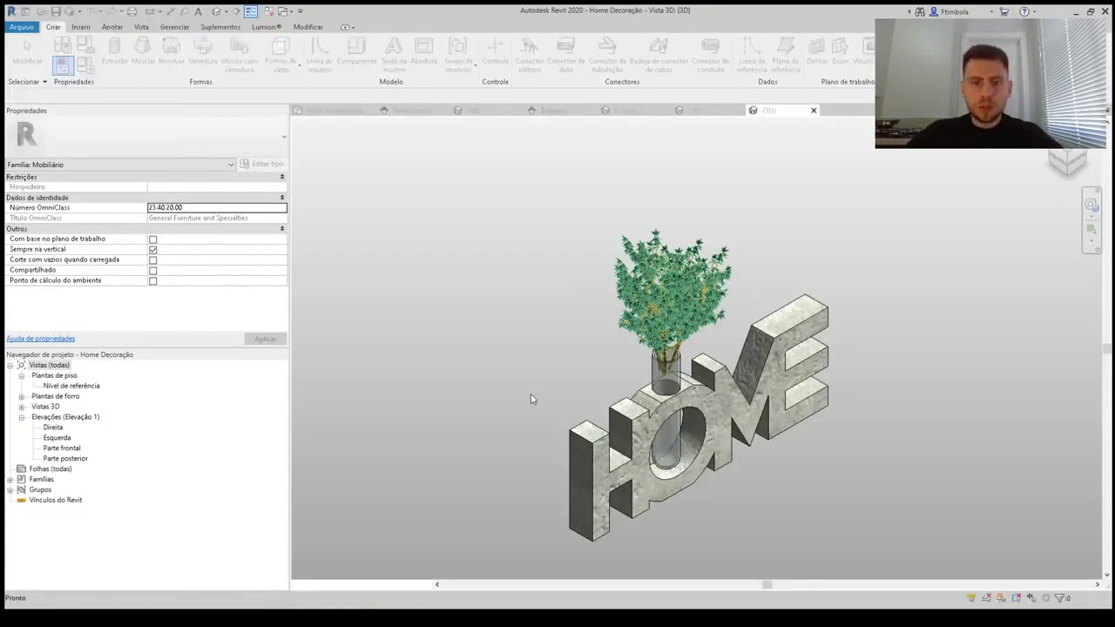
middle_click_drag(781, 335, 984, 332)
left_click(558, 352)
key("Escape")
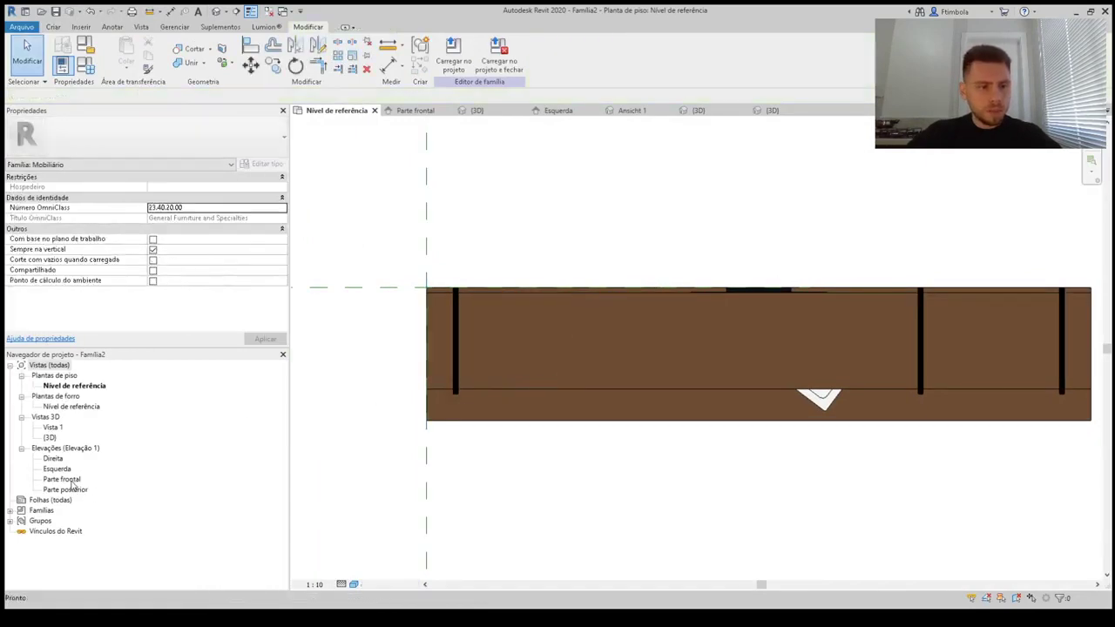
In the Parte frontal elevation, move the HOME decoration onto the short lower shelf between the two right frames and check it in 3D
double_click(67, 480)
middle_click_drag(473, 484, 604, 498)
scroll(605, 497, "down", 3)
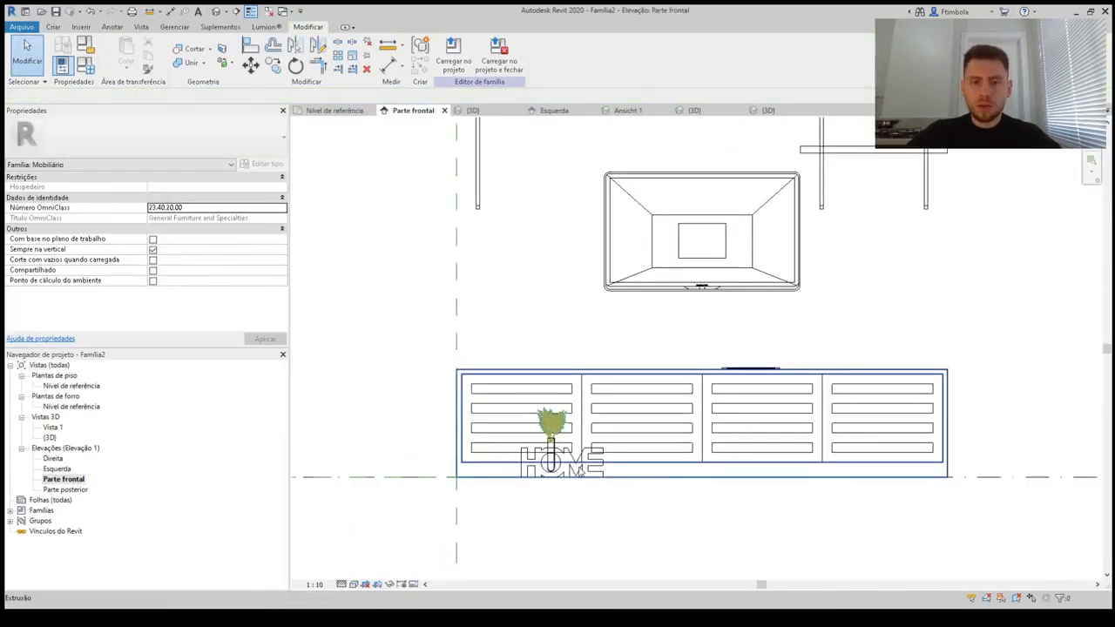
left_click_drag(579, 473, 739, 222)
scroll(543, 337, "down", 2)
left_click(759, 305)
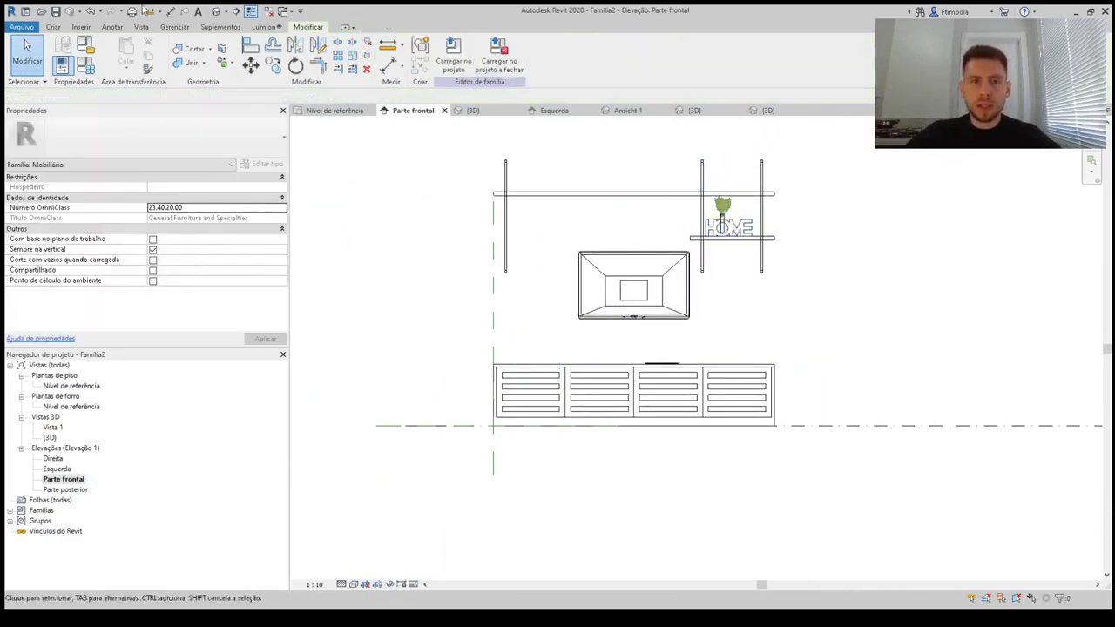
left_click(215, 13)
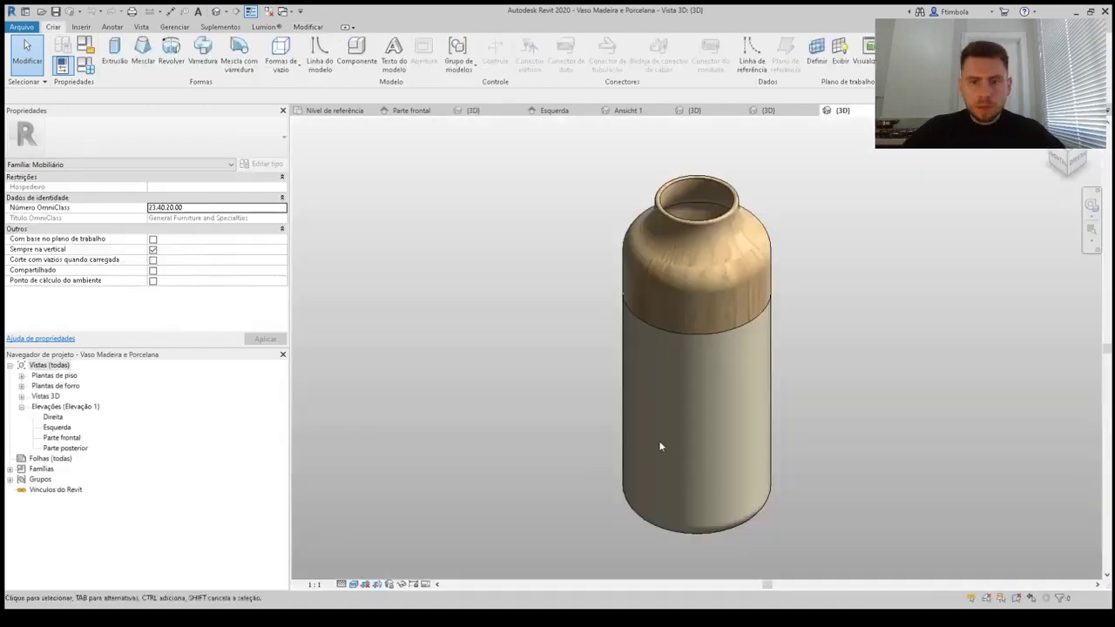
Load the Vaso Madeira e Porcelana family into Família2 and place one in the plan to the left of the cabinet
left_click(913, 54)
left_click(59, 187)
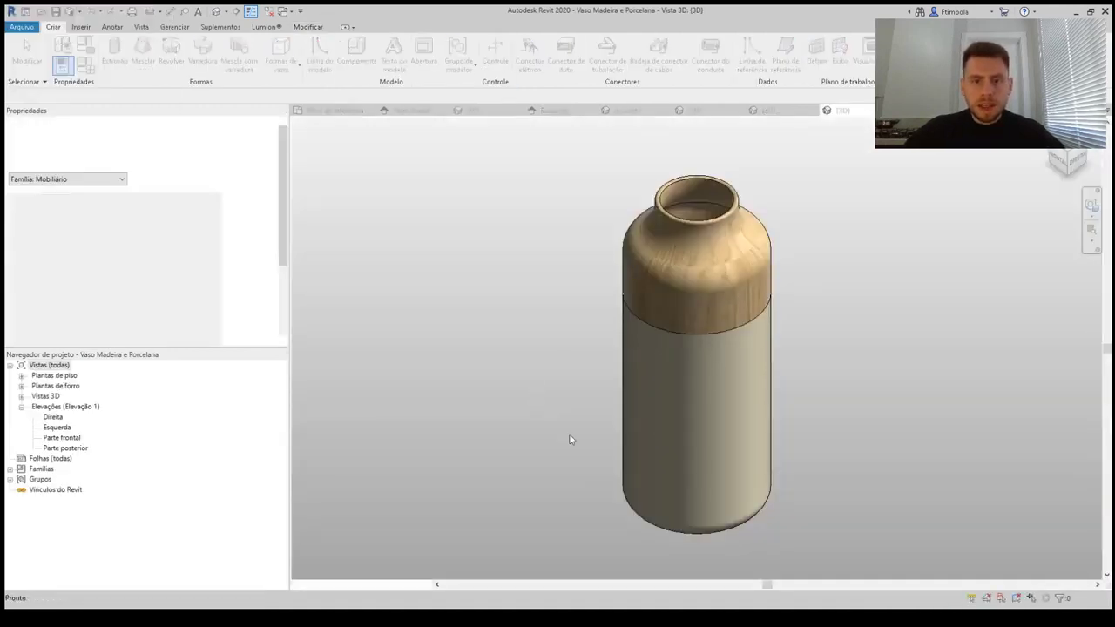
left_click(175, 148)
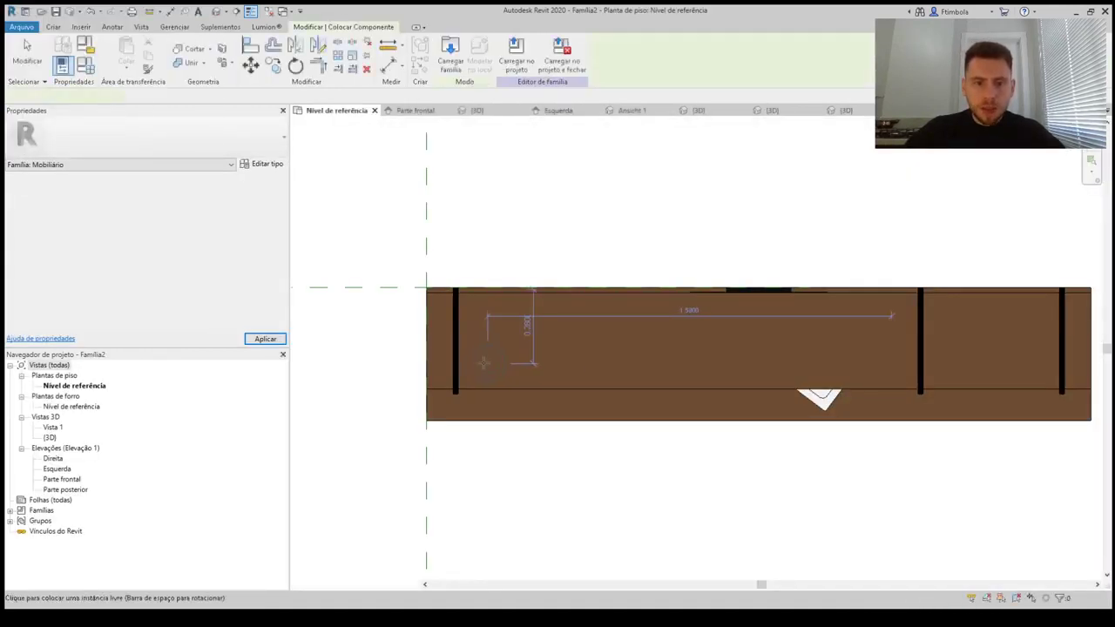
middle_click_drag(486, 363, 732, 355)
left_click(572, 359)
key("Escape")
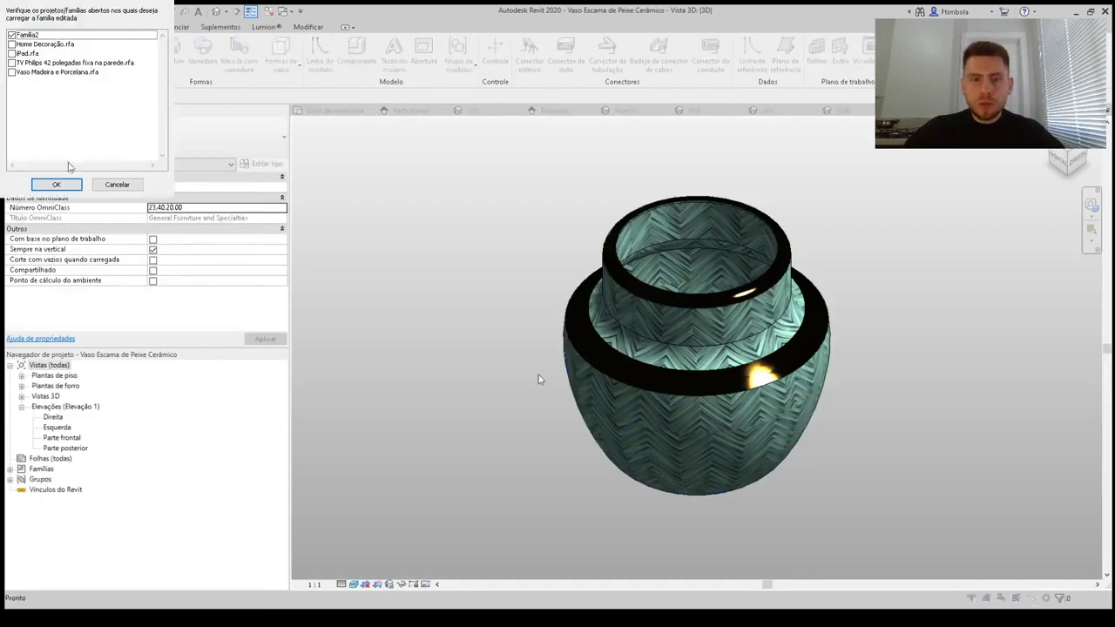
Load the Vaso Escama de Peixe Cerâmico family into Família2 and place one left of the wood and porcelain vase
key("Return")
scroll(585, 391, "down", 1)
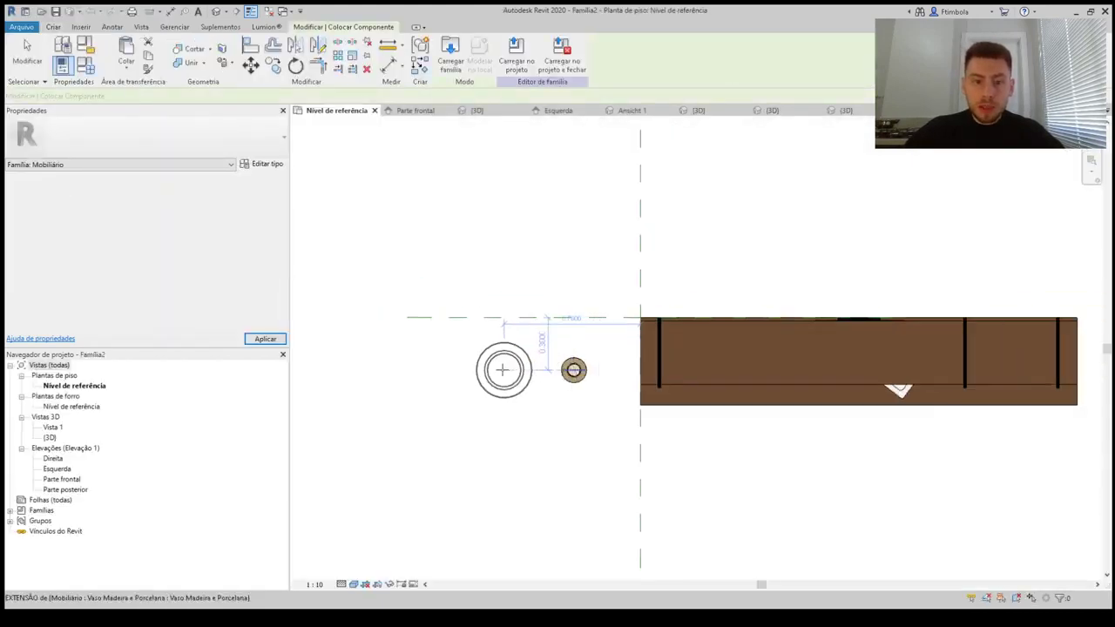
left_click(504, 370)
key("Escape")
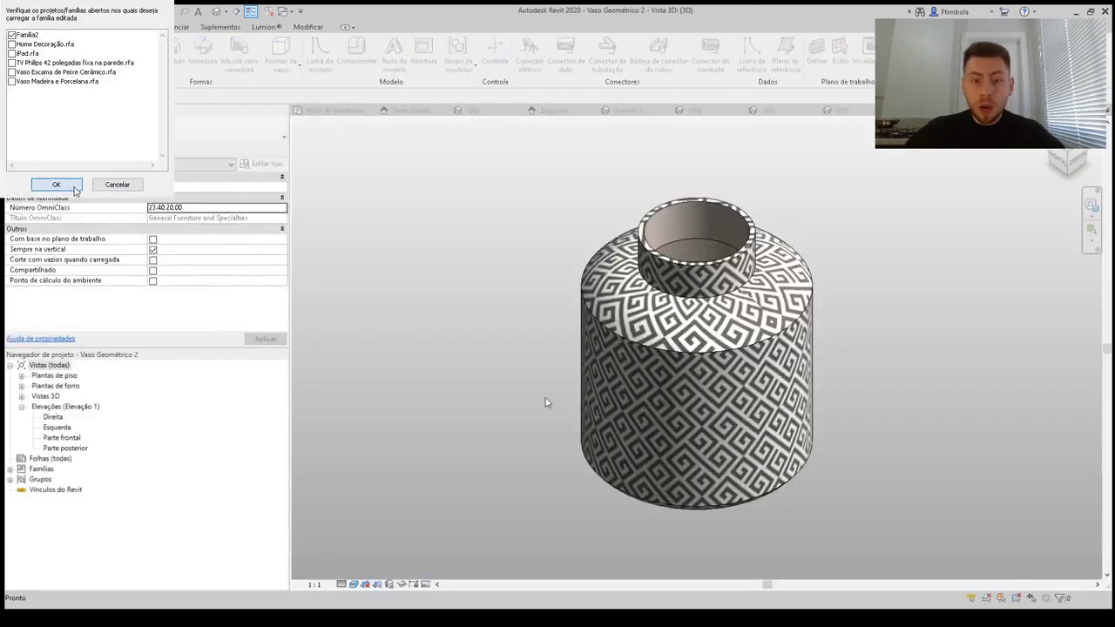
Load the Vaso Geométrico 2 family into Família2 and place one left of the fish-scale vase
key("Return")
left_click(452, 371)
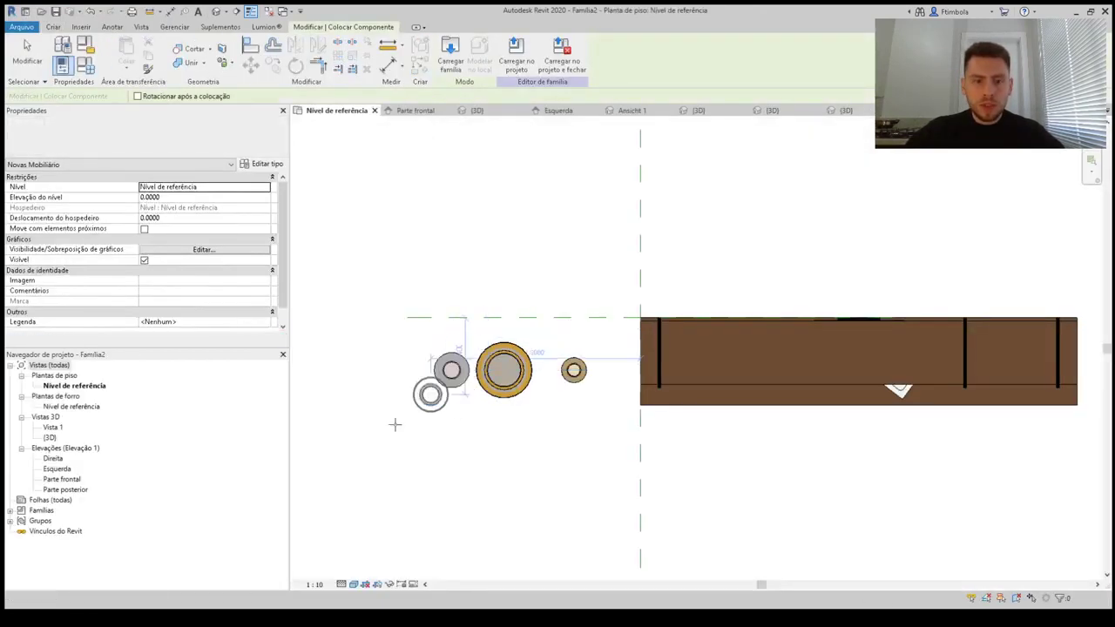
key("Escape")
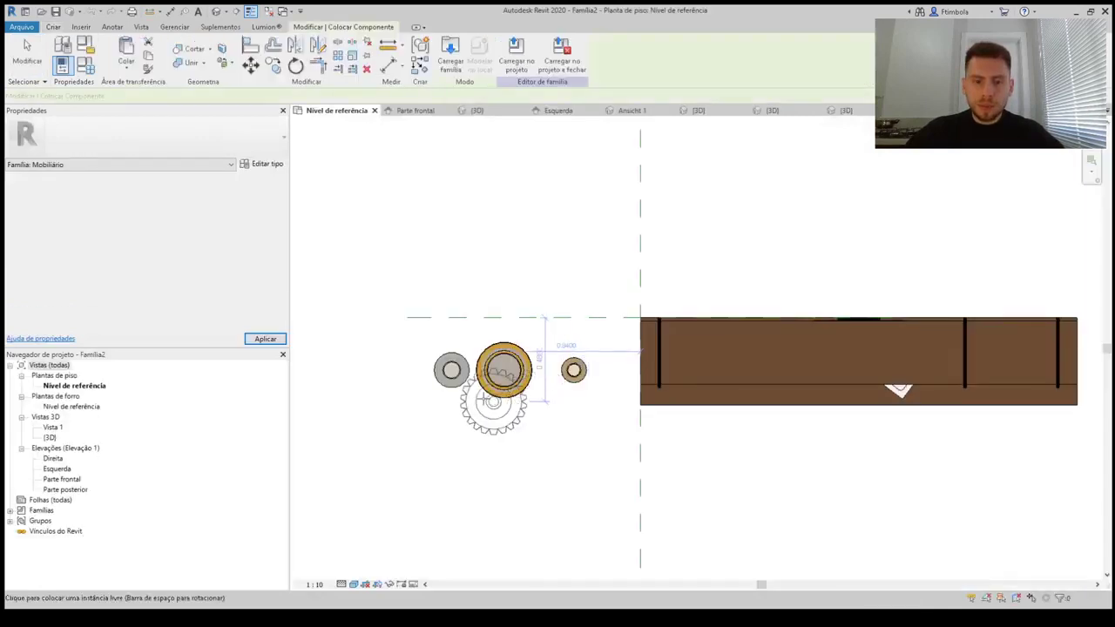
Place the component with the toothed round outline left of the other vases and open the Parte frontal elevation
left_click(381, 377)
key("Escape")
double_click(62, 479)
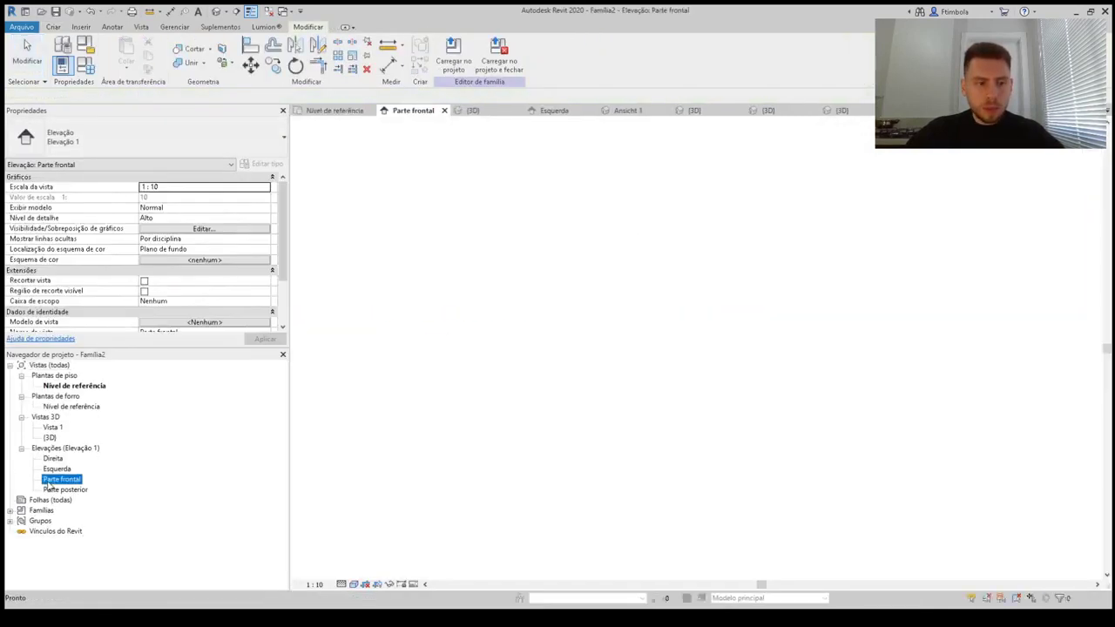
Put two Vaso Escama de Peixe Cerâmico vases on the upper shelf's left part and move the Vaso Decorativo onto the cabinet's left end
scroll(471, 373, "up", 3)
scroll(435, 401, "down", 1)
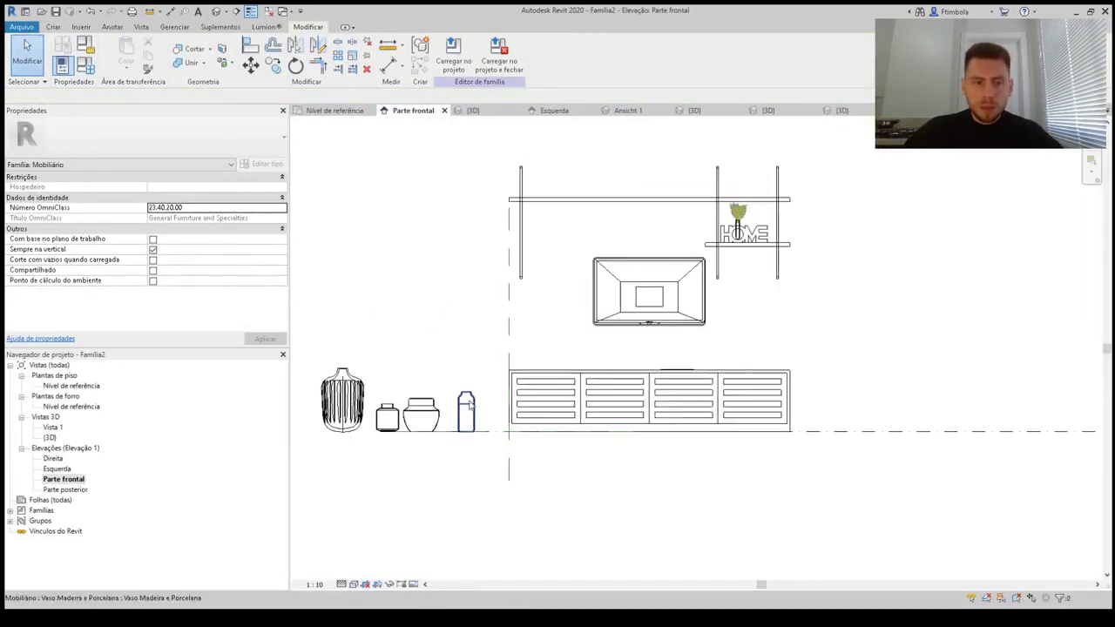
left_click_drag(426, 412, 612, 165)
scroll(554, 171, "up", 2)
scroll(358, 482, "down", 1)
middle_click_drag(324, 488, 401, 483)
left_click_drag(383, 468, 595, 401)
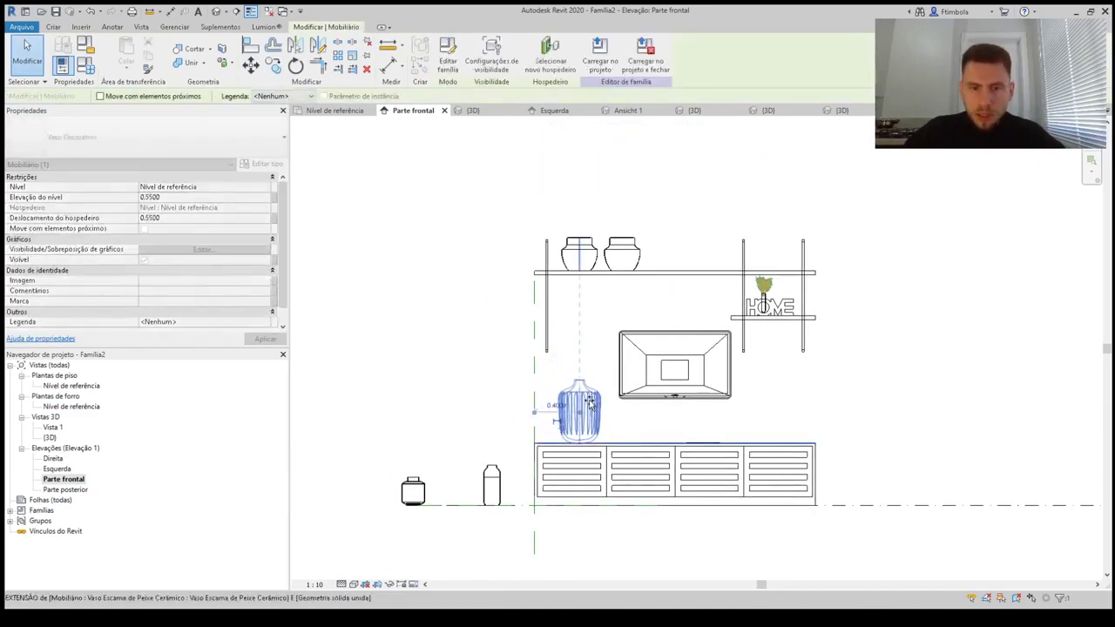
left_click(511, 416)
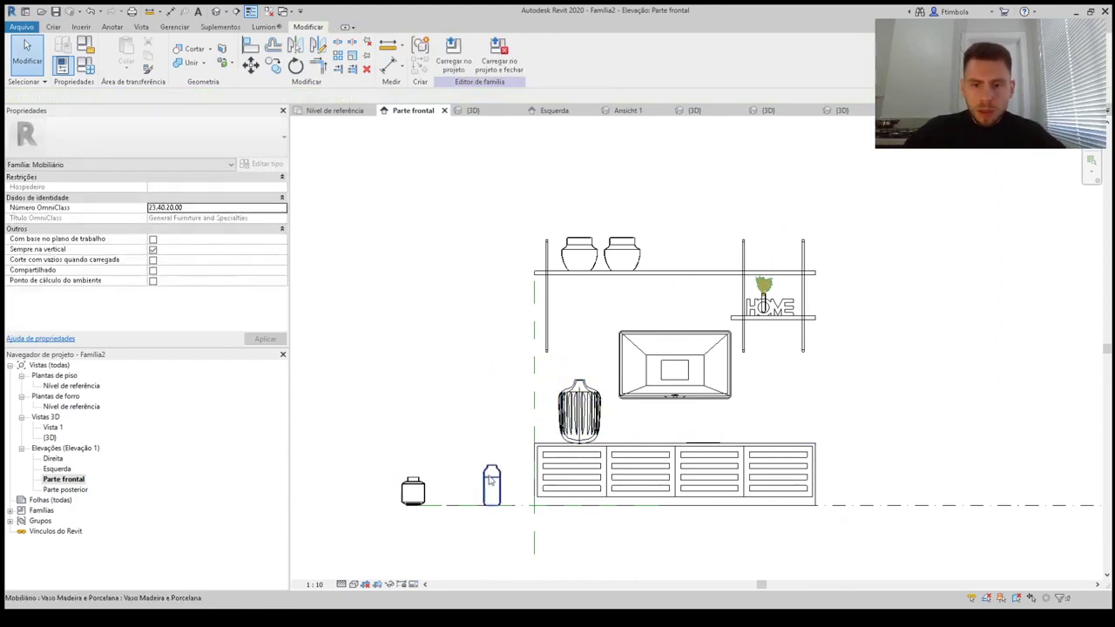
Move the wood and porcelain vase and the small geometric vase onto the right end of the cabinet top, side by side
left_click_drag(491, 478, 793, 412)
left_click(492, 436)
left_click_drag(414, 478, 771, 414)
left_click(486, 248)
Delete the left one of the two fish-scale vases on the upper shelf
left_click(217, 13)
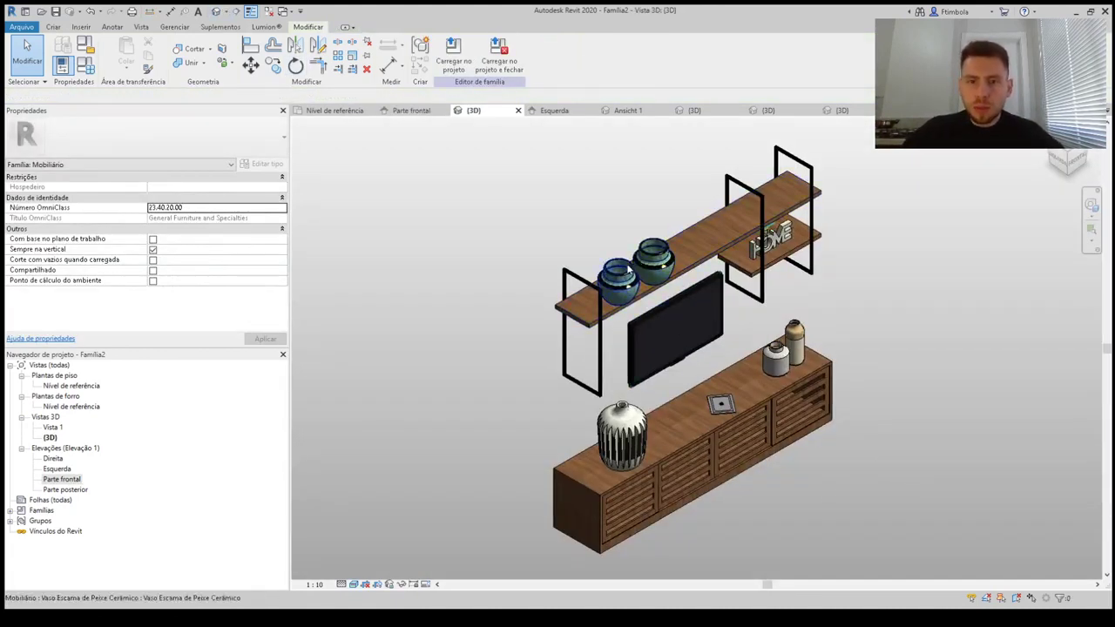
left_click(627, 270)
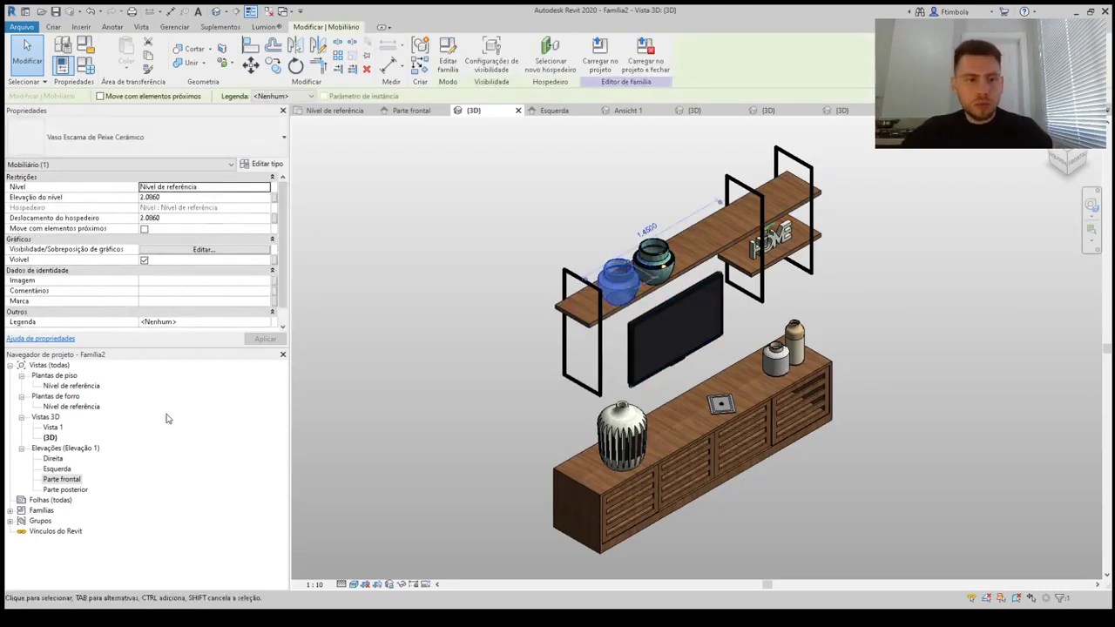
key("Escape")
In the Esquerda elevation, nudge the remaining fish-scale vase back towards the wall so it sits within the upper shelf's depth
double_click(71, 385)
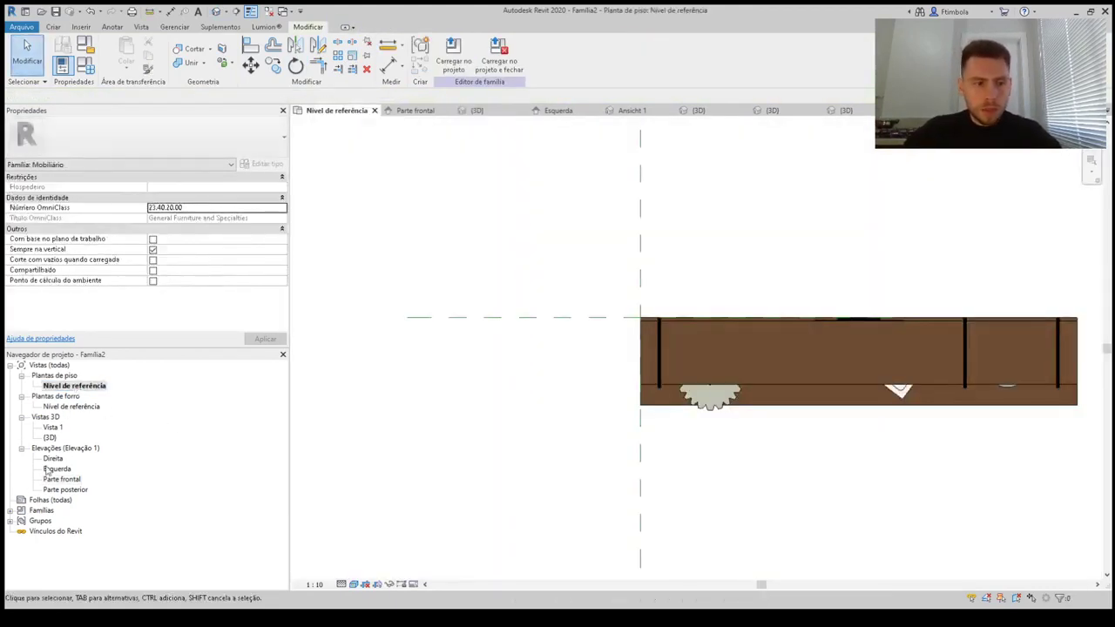
double_click(52, 480)
double_click(50, 469)
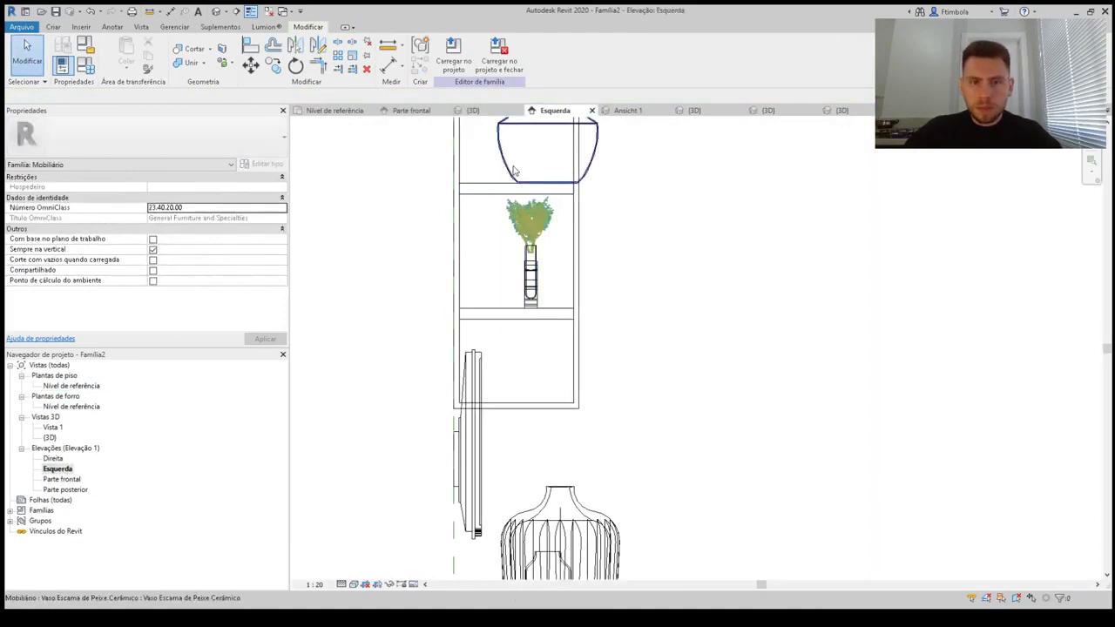
left_click(514, 171)
key("Left")
key("Left")
key("Left")
key("Left")
key("Left")
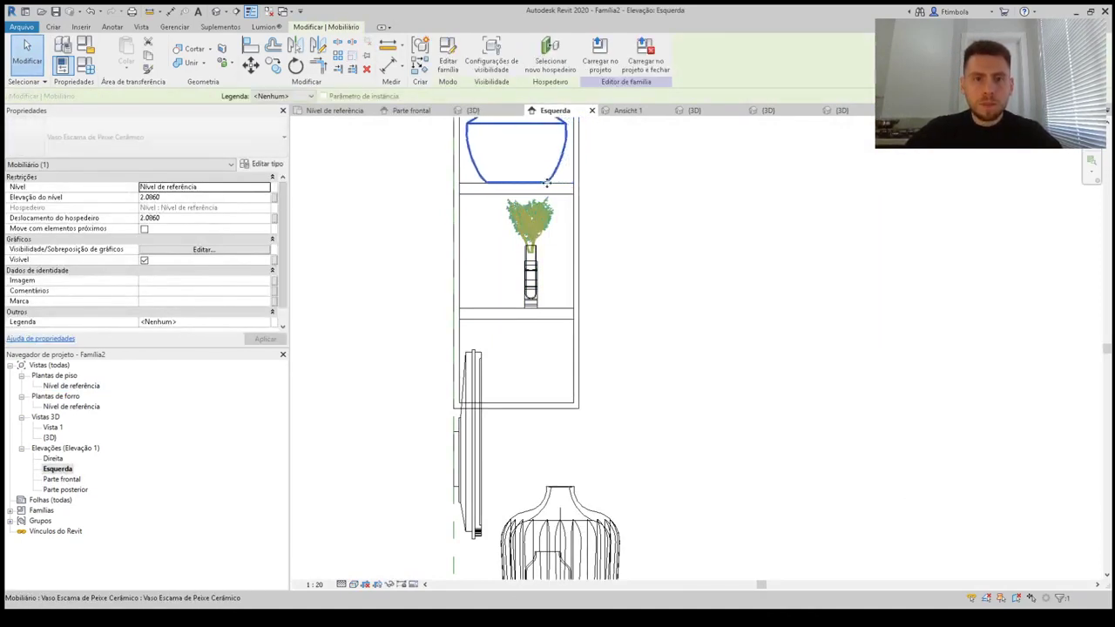
key("Escape")
left_click(216, 11)
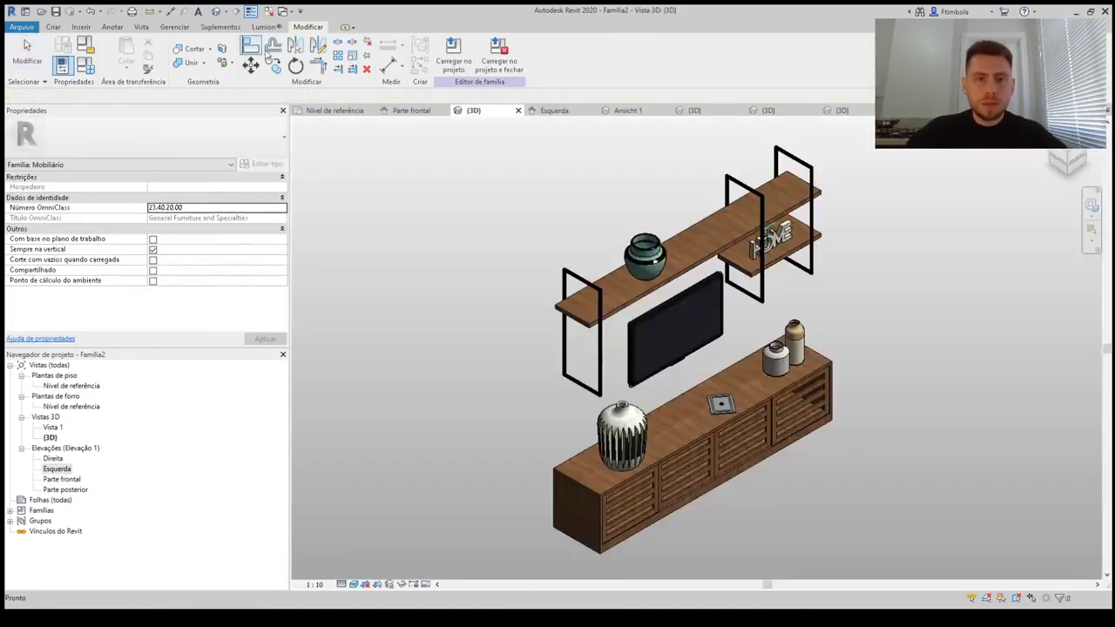
In the Parte frontal elevation, move the fish-scale vase along the upper shelf beside the middle frame and shift the Vaso Decorativo slightly left
double_click(61, 479)
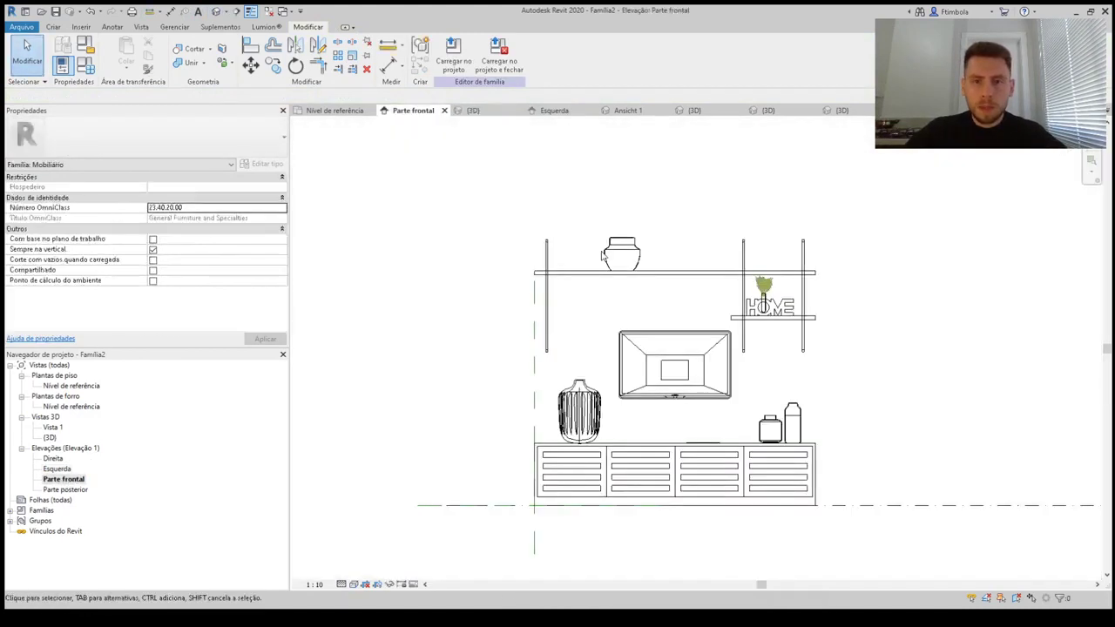
left_click(635, 255)
left_click_drag(697, 252, 732, 253)
left_click(468, 398)
left_click(597, 411)
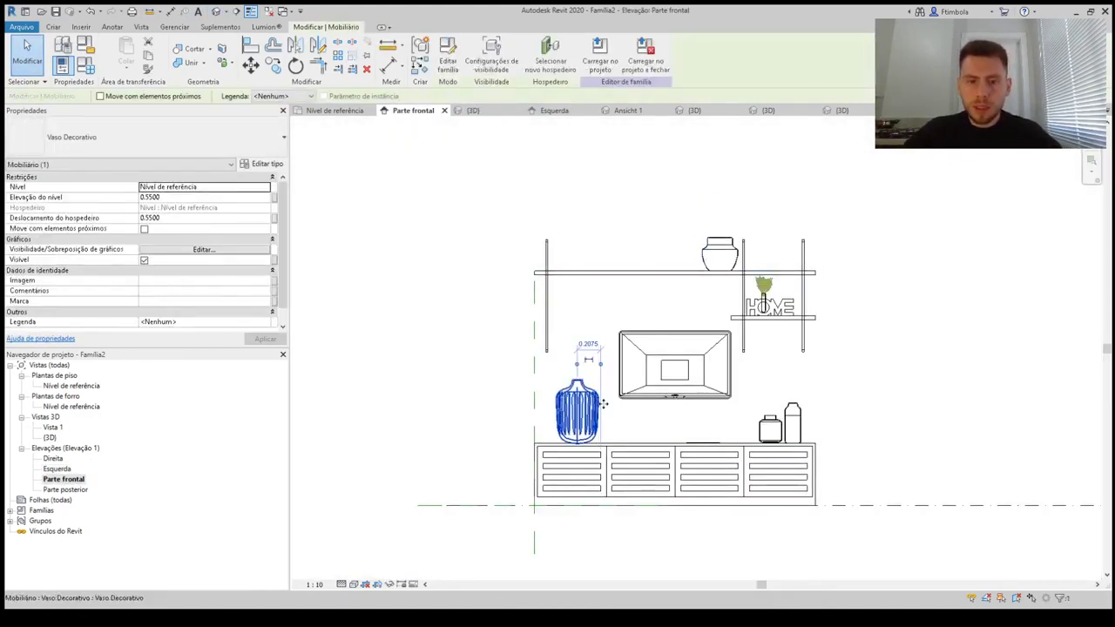
Move the wood and porcelain vase to the upper shelf's left end and delete the geometric vase from the cabinet top
left_click_drag(794, 413, 570, 238)
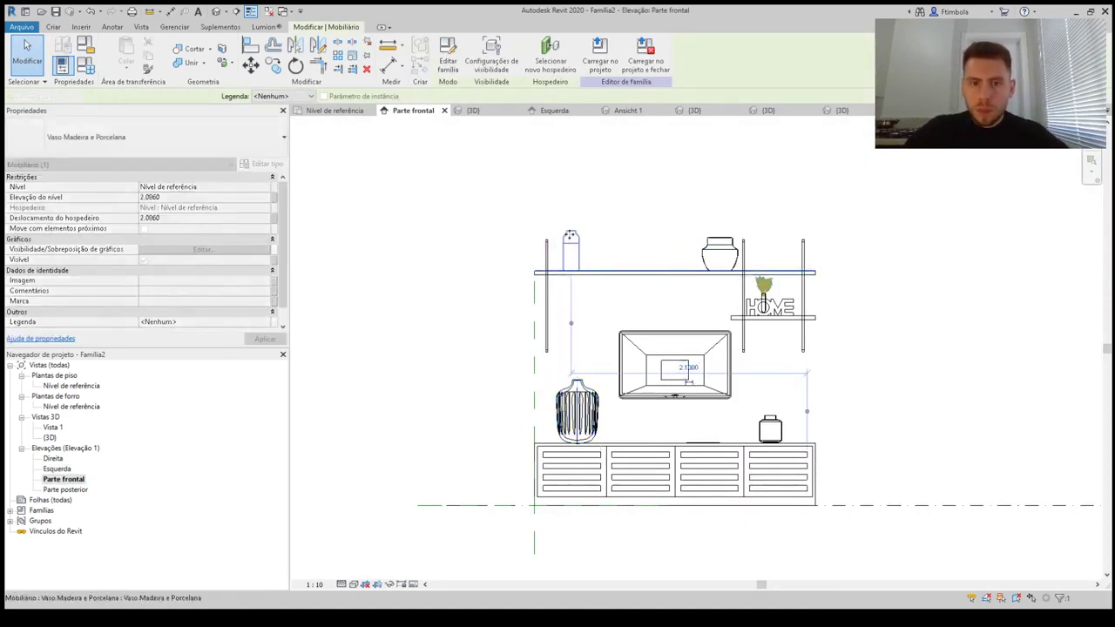
left_click(781, 432)
key("Delete")
Copy the Vaso Madeira e Porcelana about 0.20 m to the right along the upper shelf
scroll(622, 237, "up", 2)
left_click(552, 244)
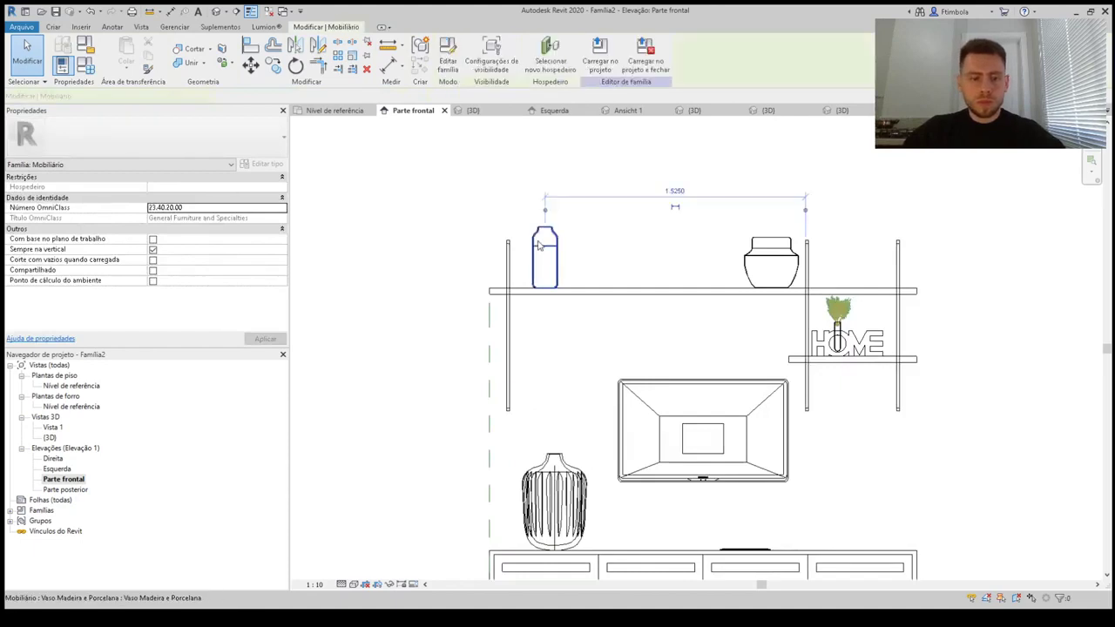
scroll(552, 244, "up", 2)
left_click_drag(562, 231, 588, 227)
left_click(594, 225)
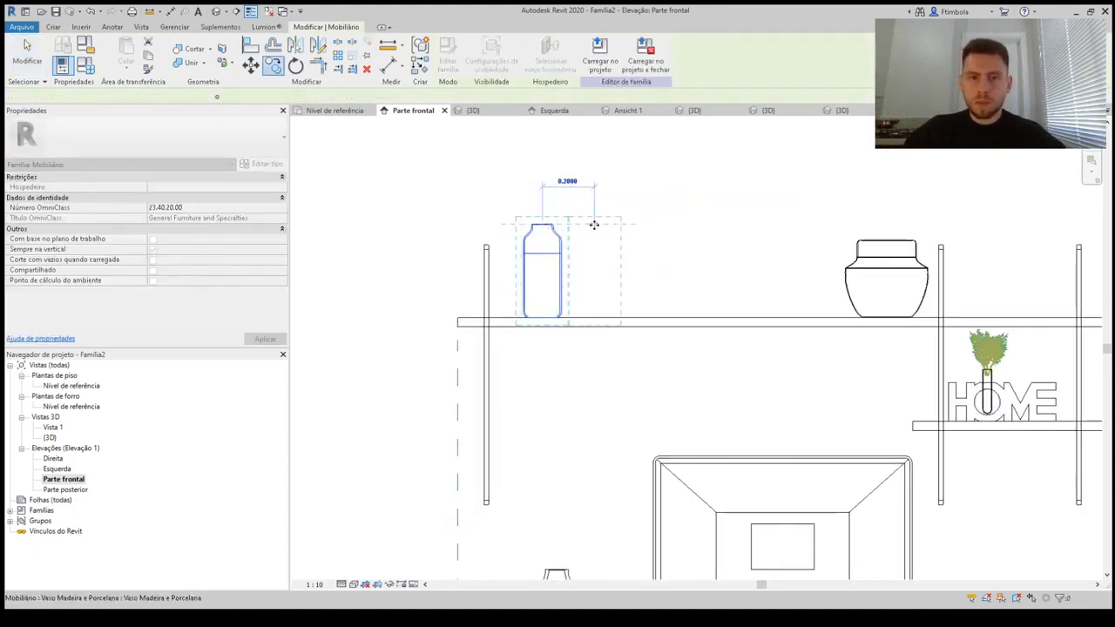
double_click(50, 438)
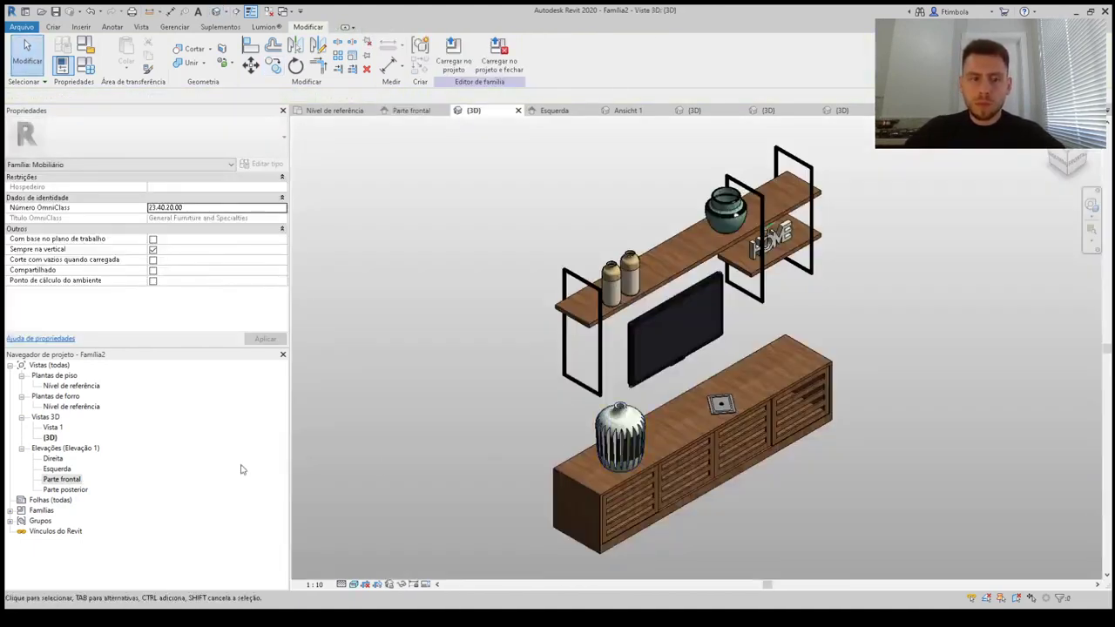
In the Esquerda elevation, shift both wood and porcelain vases towards the wall to centre them on the shelf's depth
double_click(56, 468)
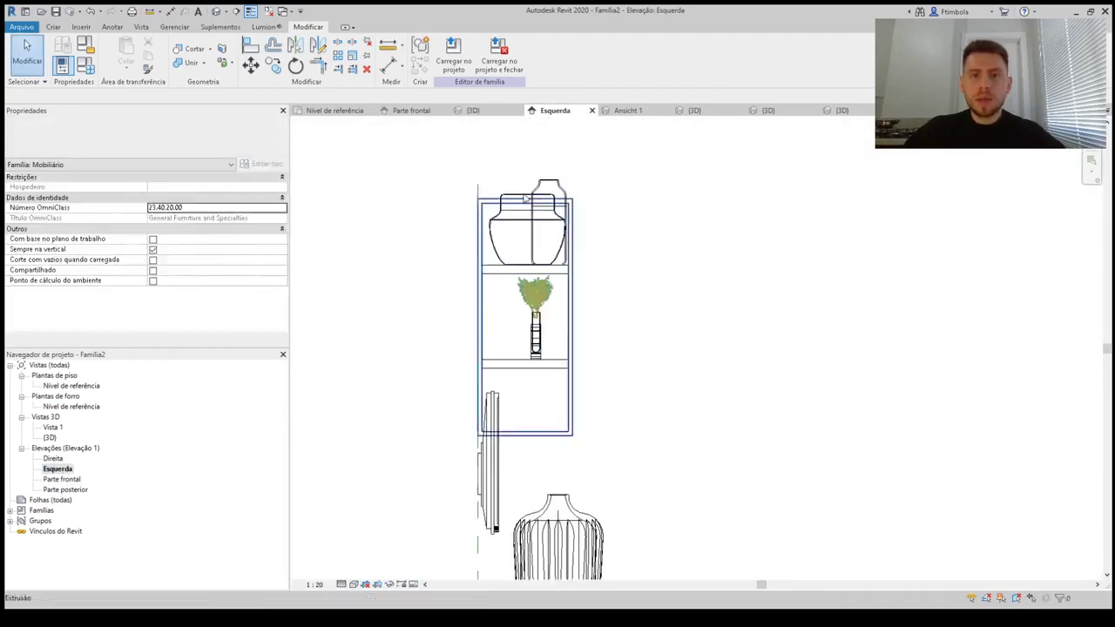
left_click_drag(599, 283, 601, 285)
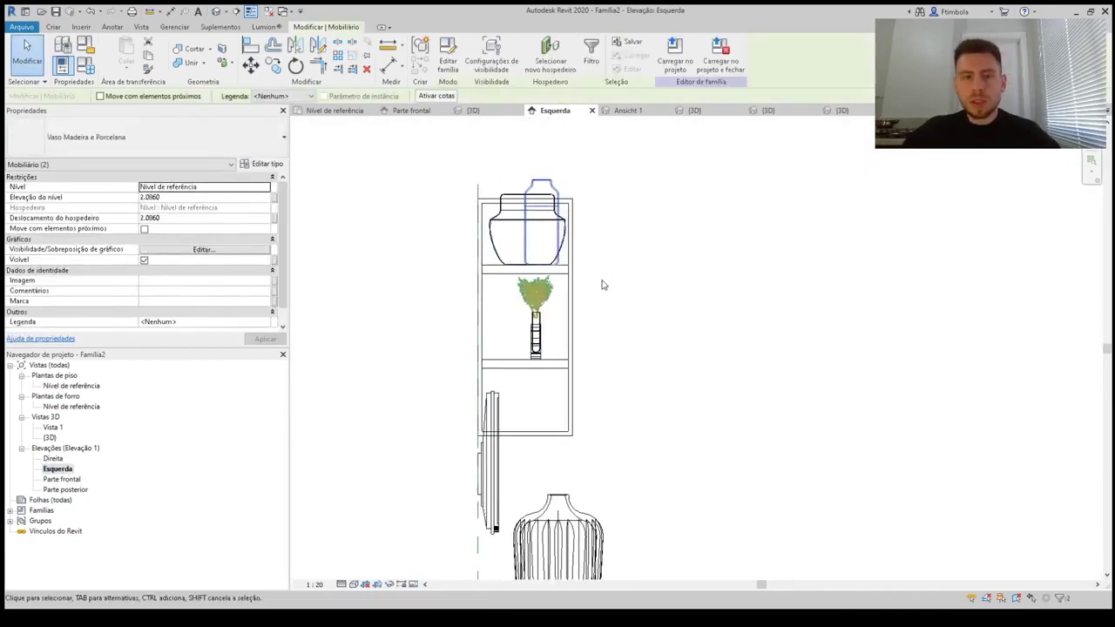
left_click(601, 285)
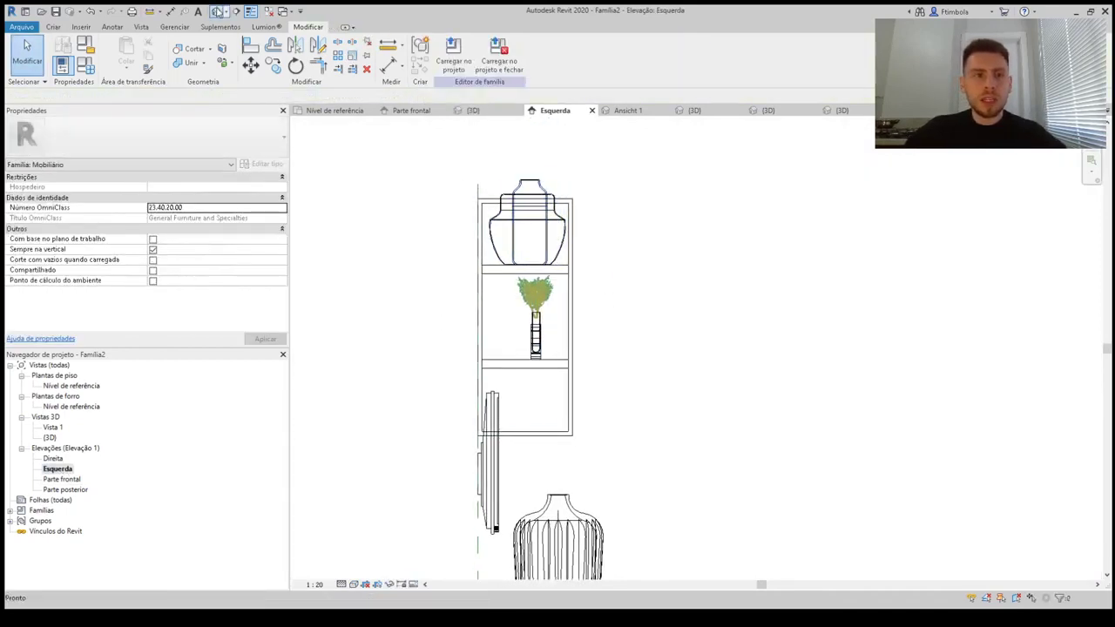
left_click(218, 11)
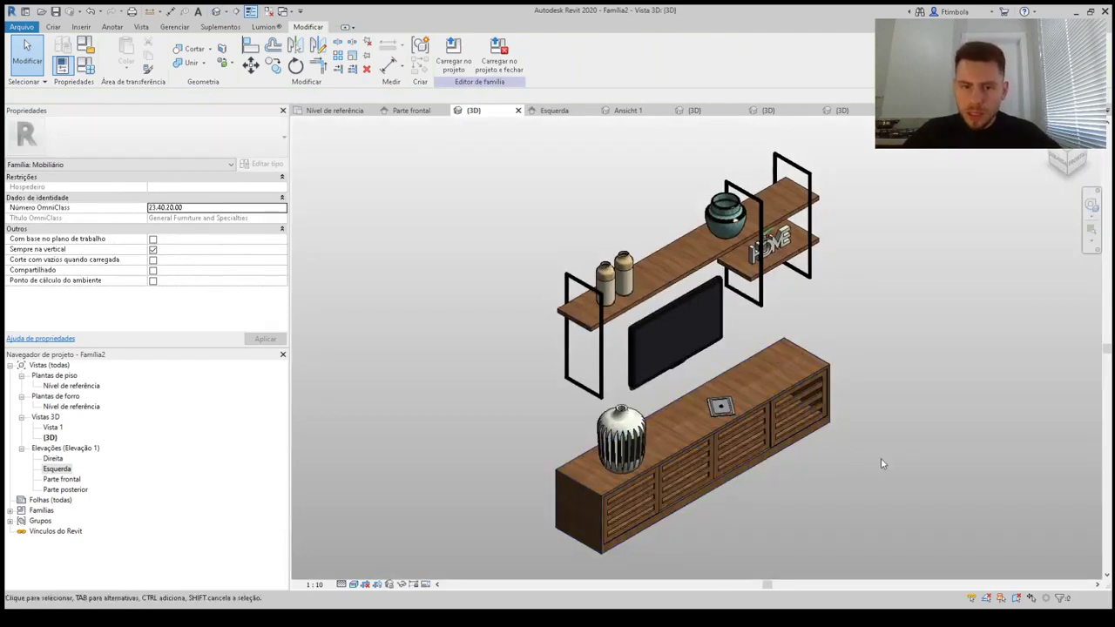
Delete the Vaso Decorativo from the cabinet top
left_click(623, 440)
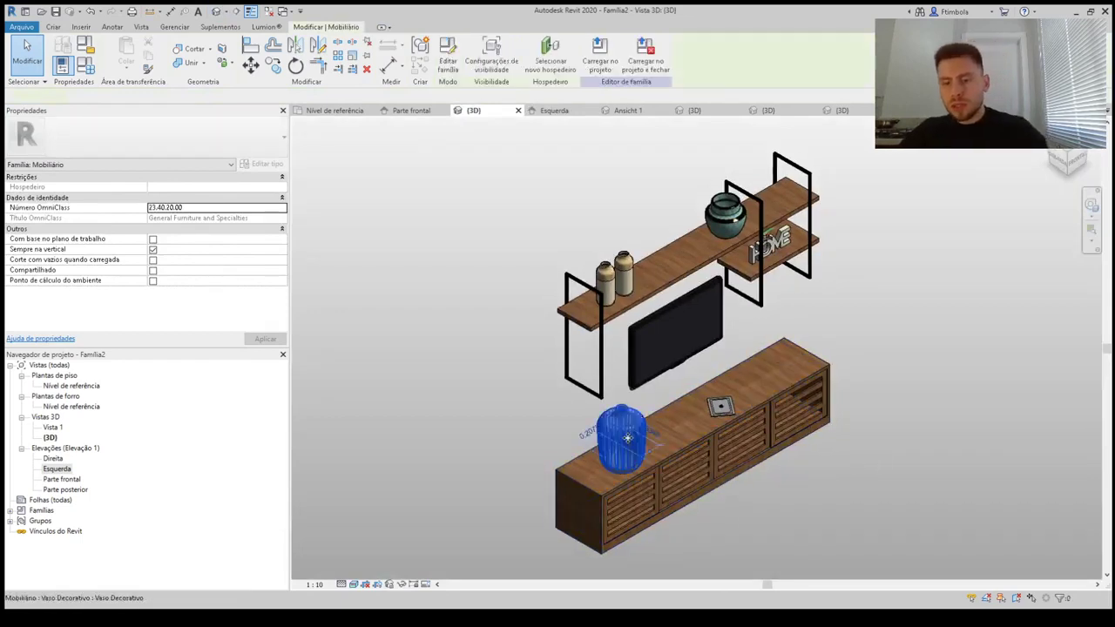
key("Delete")
middle_click_drag(861, 457, 435, 528, "shift")
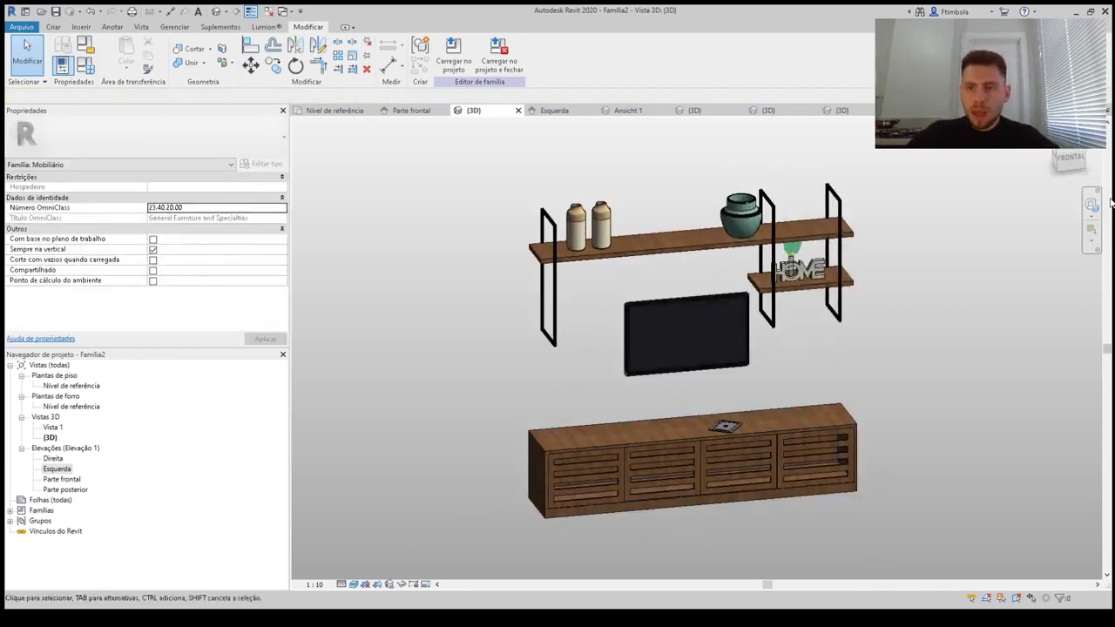
left_click(1057, 152)
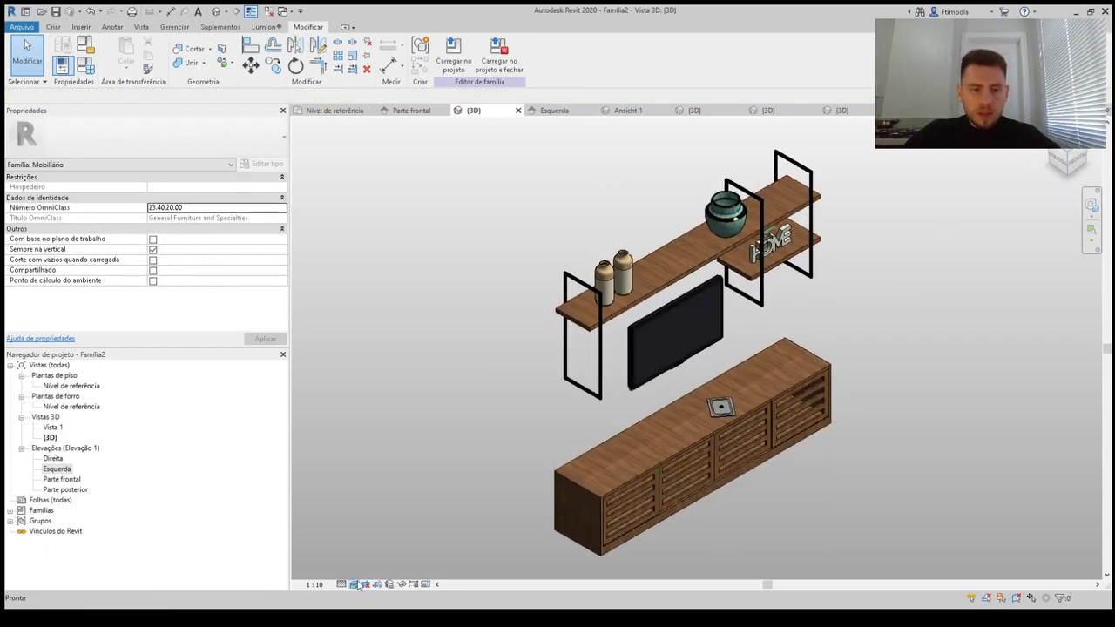
middle_click_drag(368, 555, 435, 401, "shift")
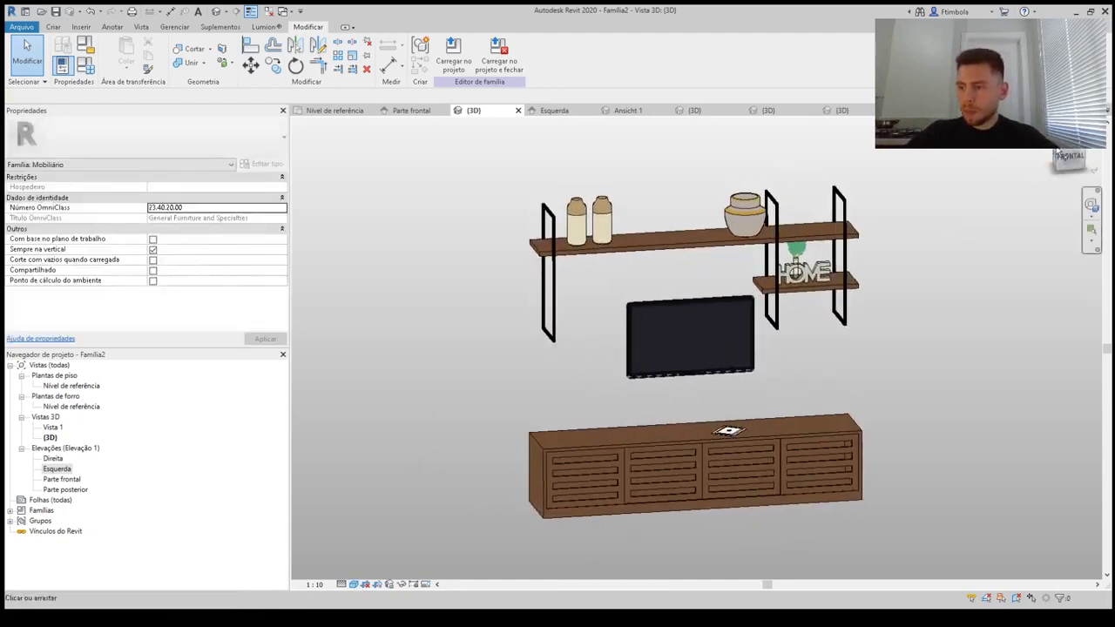
left_click(1059, 153)
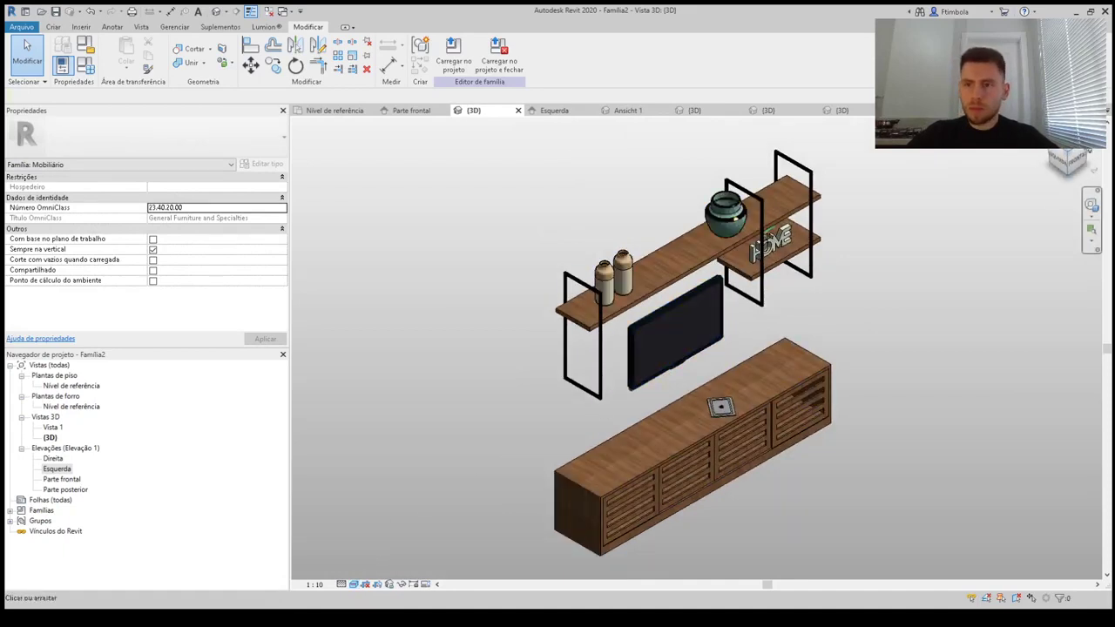
left_click(1090, 152)
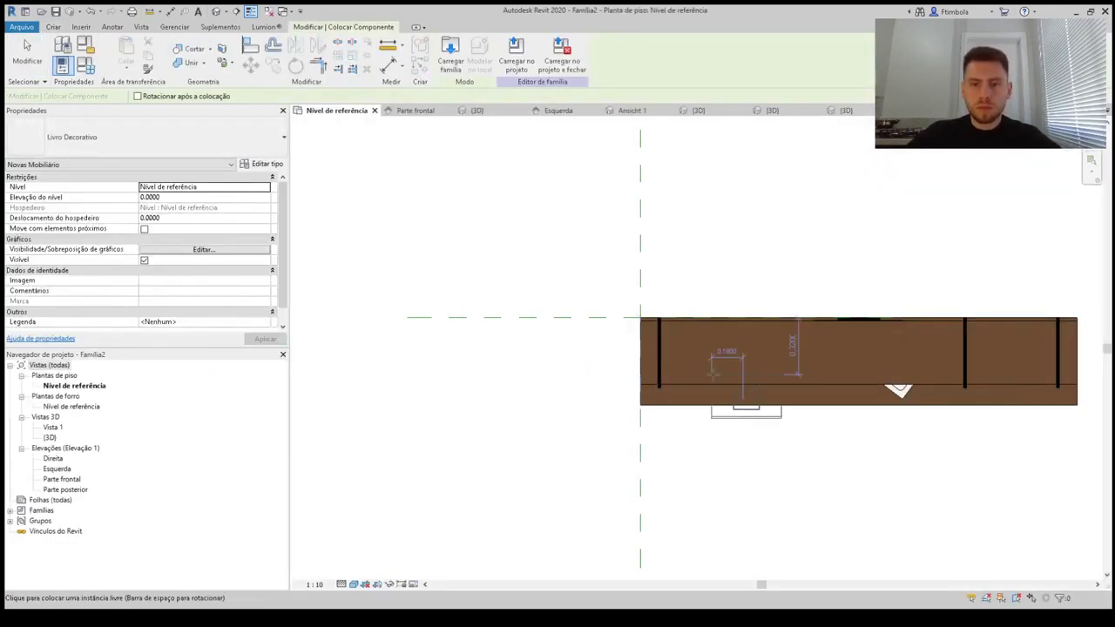
Finish placing the Livro Decorativo and raise it in the Parte frontal elevation onto the cabinet top, left of the iPad
key("Escape")
key("Escape")
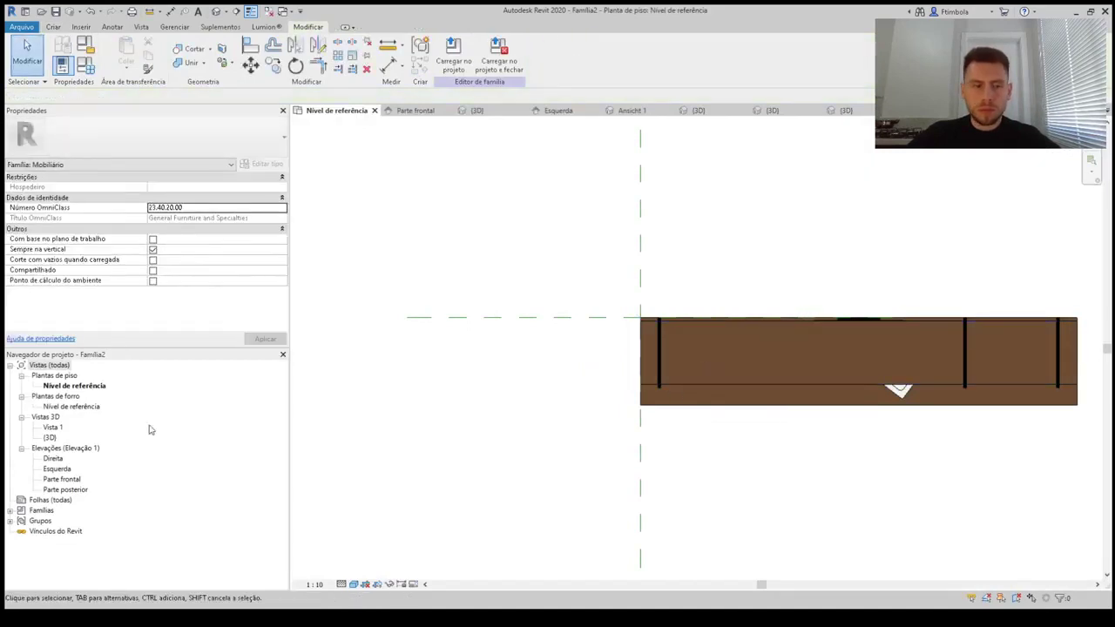
left_click(61, 479)
double_click(63, 480)
scroll(554, 462, "down", 3)
middle_click_drag(566, 408, 546, 258)
scroll(590, 514, "up", 2)
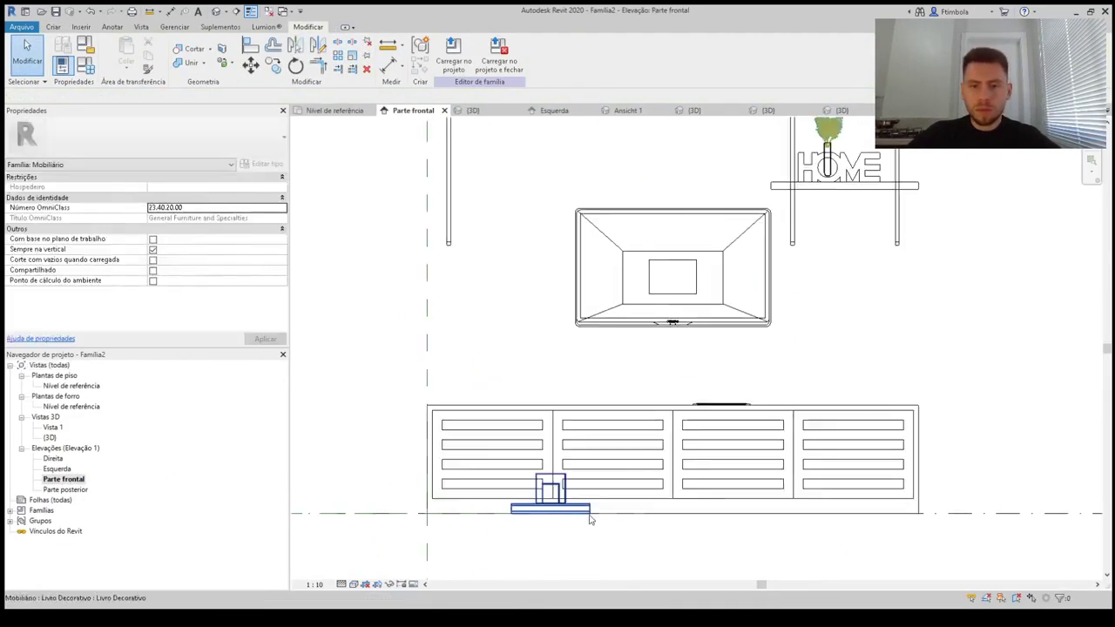
left_click_drag(579, 511, 655, 401)
key("Escape")
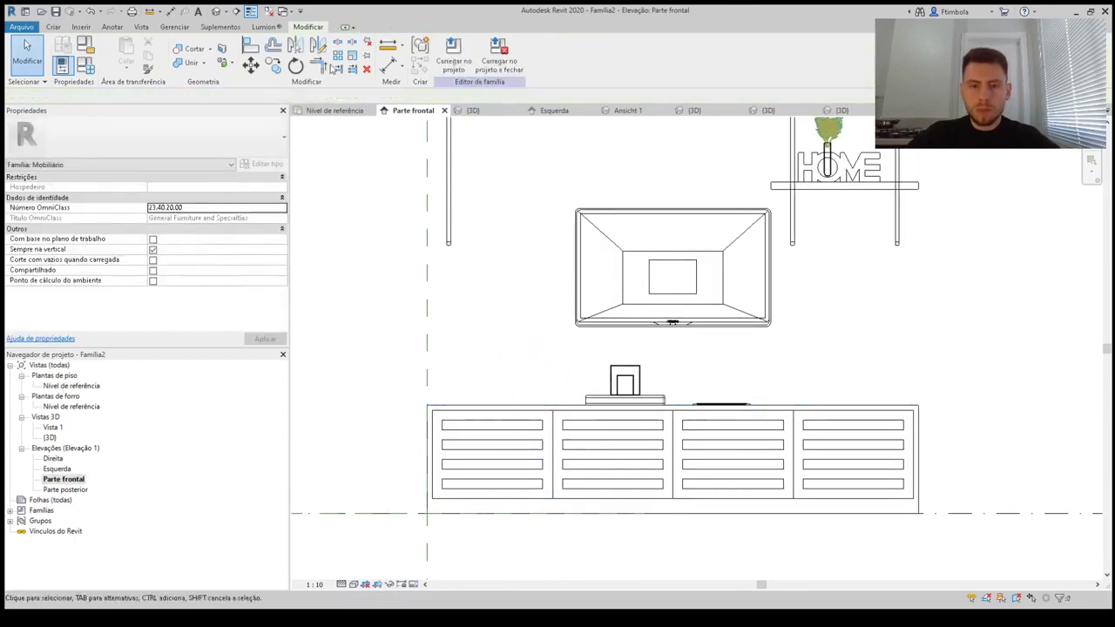
left_click(249, 13)
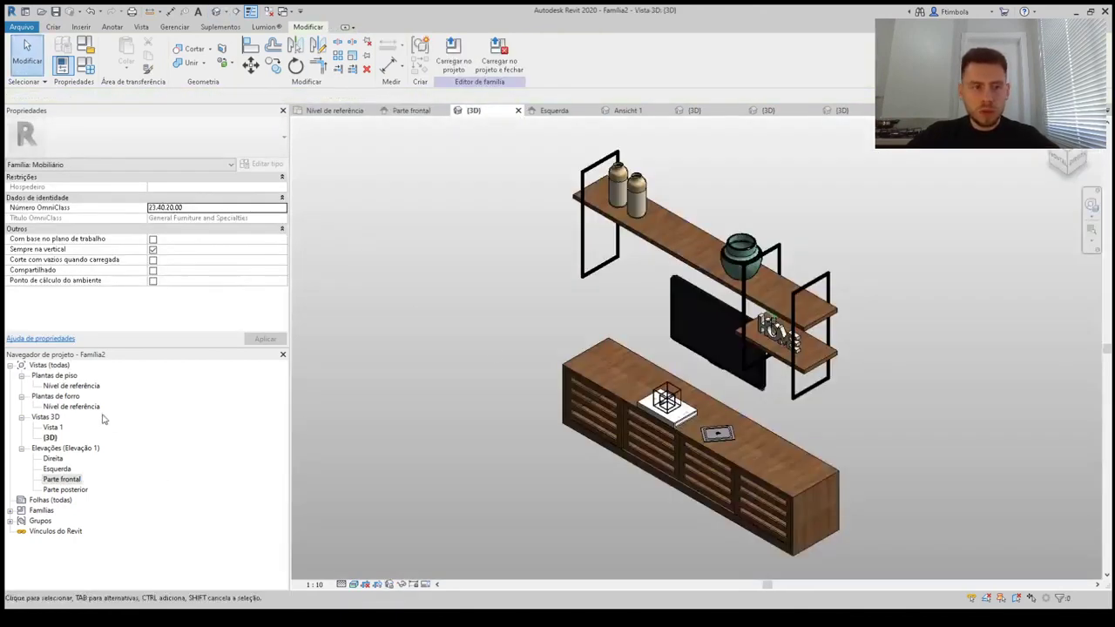
In the Nível de referência plan, shift the Livro Decorativo back towards the wall and slightly towards the iPad
double_click(72, 386)
left_click(830, 399)
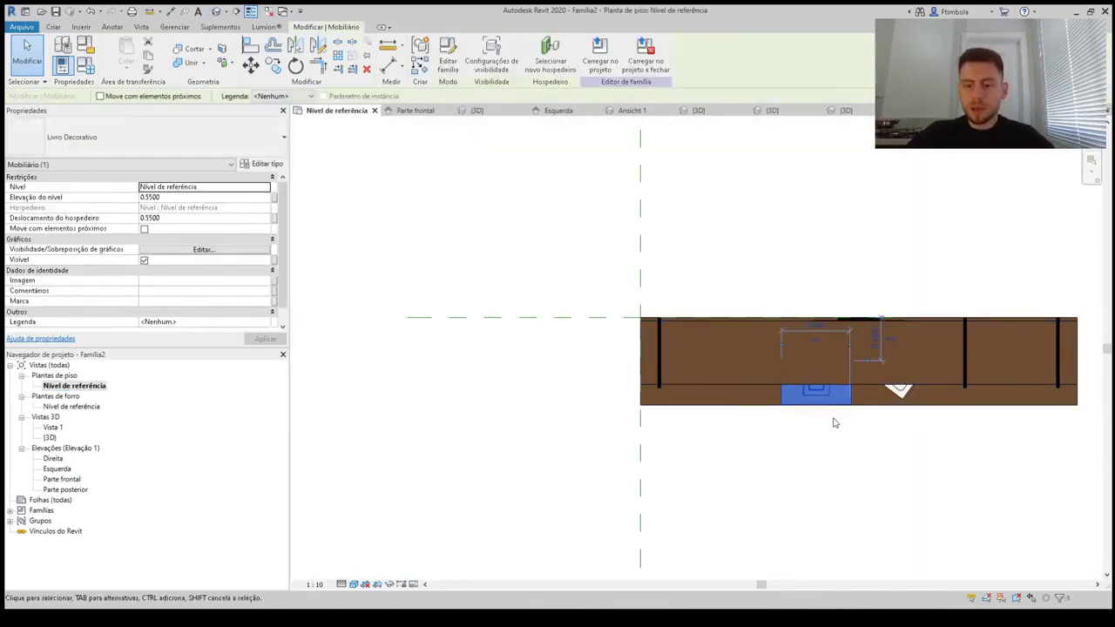
key("Escape")
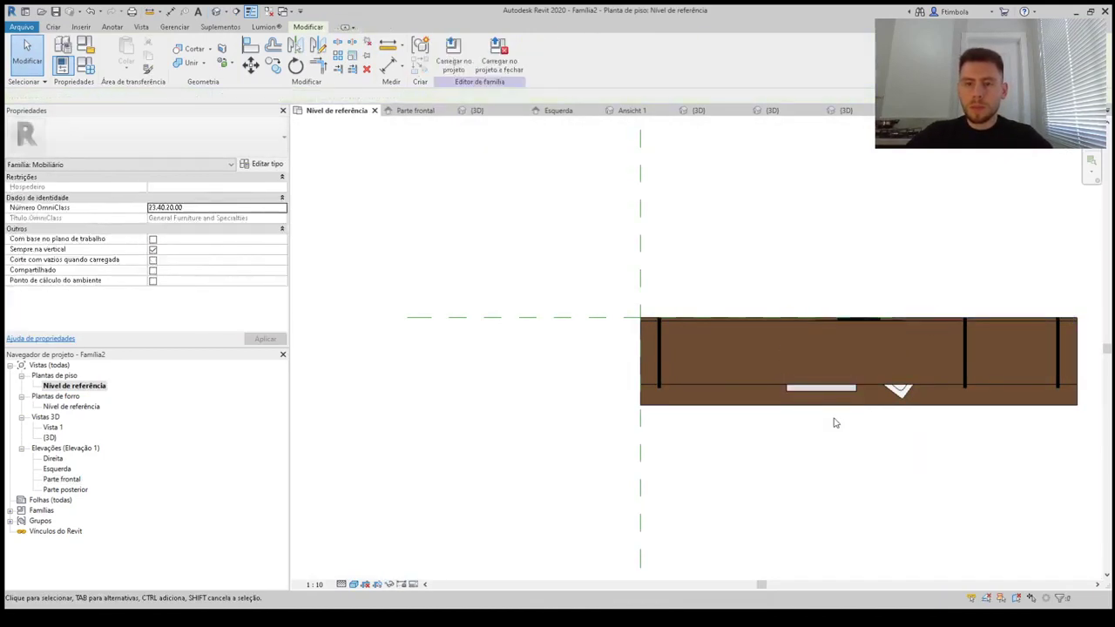
left_click(217, 12)
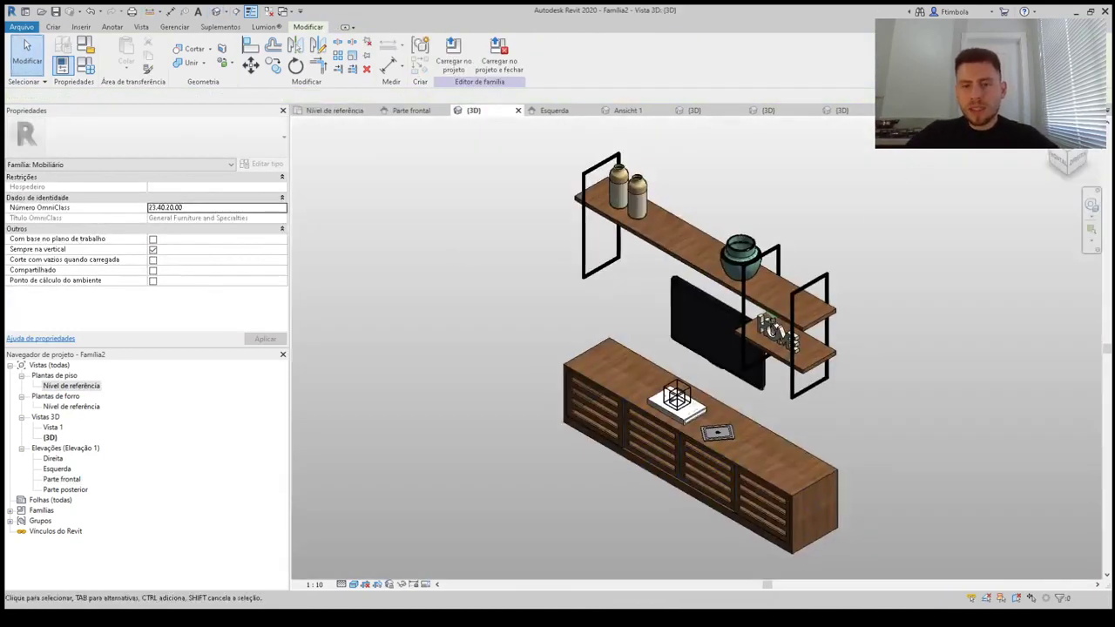
left_click(1058, 159)
left_click(1054, 161)
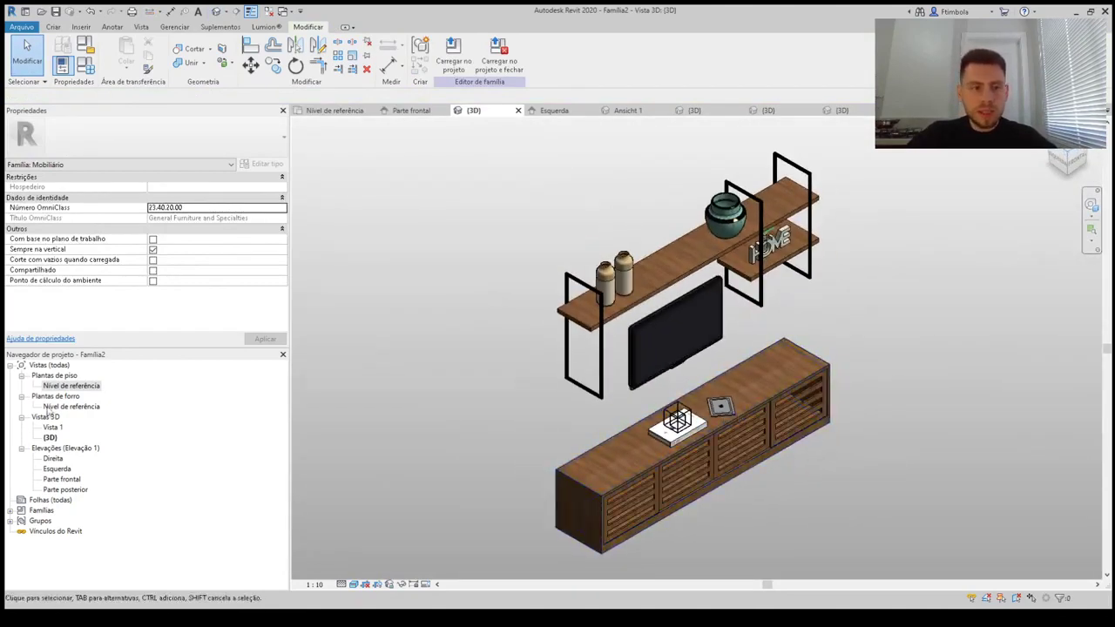
Rotate the iPad on the cabinet top slightly in the Nível de referência plan
double_click(74, 386)
scroll(905, 389, "up", 1)
left_click(922, 397)
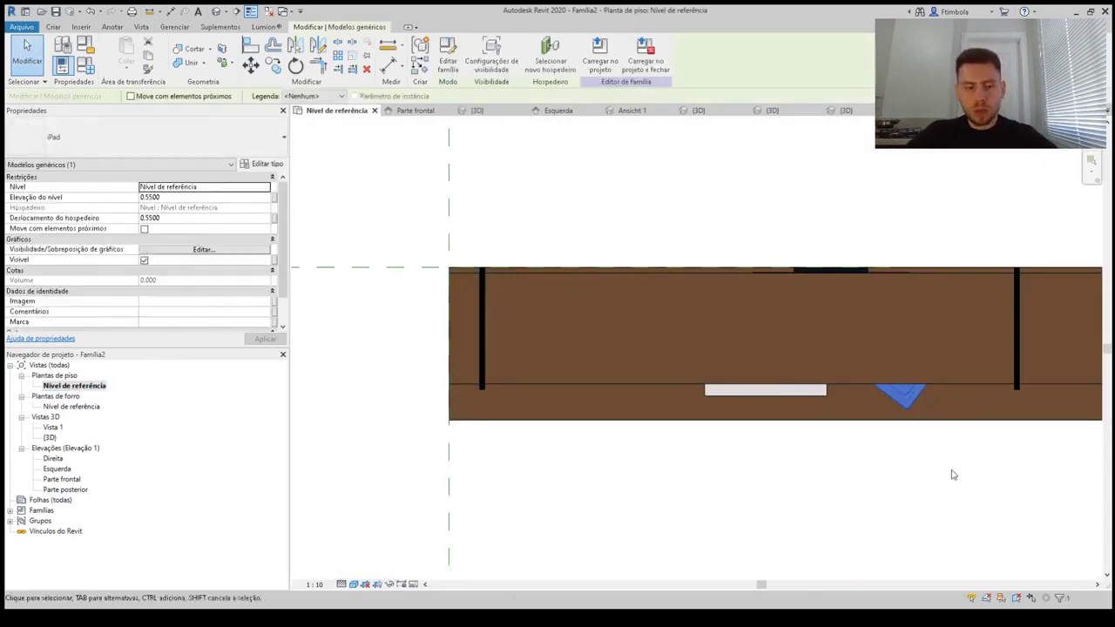
key("r")
key("o")
left_click(953, 475)
left_click(915, 497)
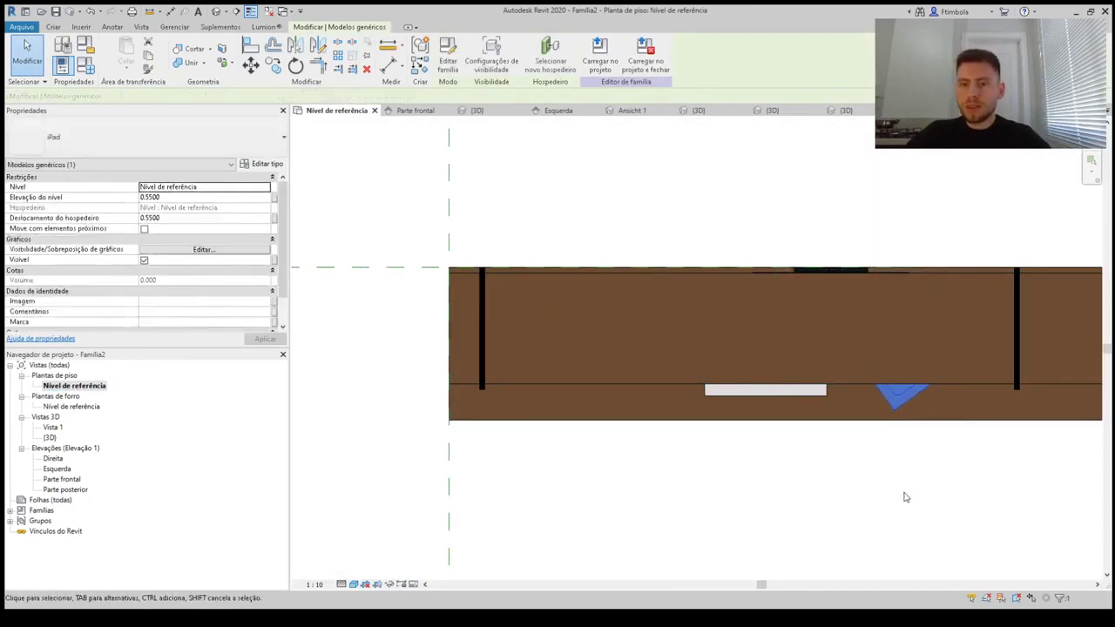
Examine the furnished TV unit in the 3D view, looking at the book and iPad on the cabinet top from the front
left_click(904, 498)
left_click(215, 12)
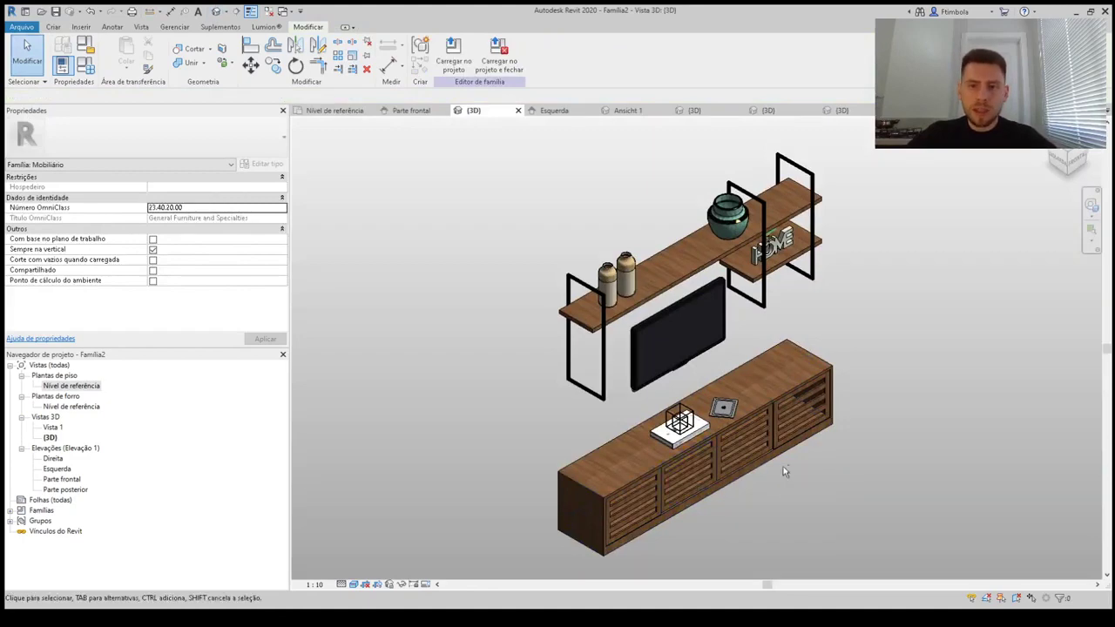
middle_click_drag(783, 472, 850, 487, "shift")
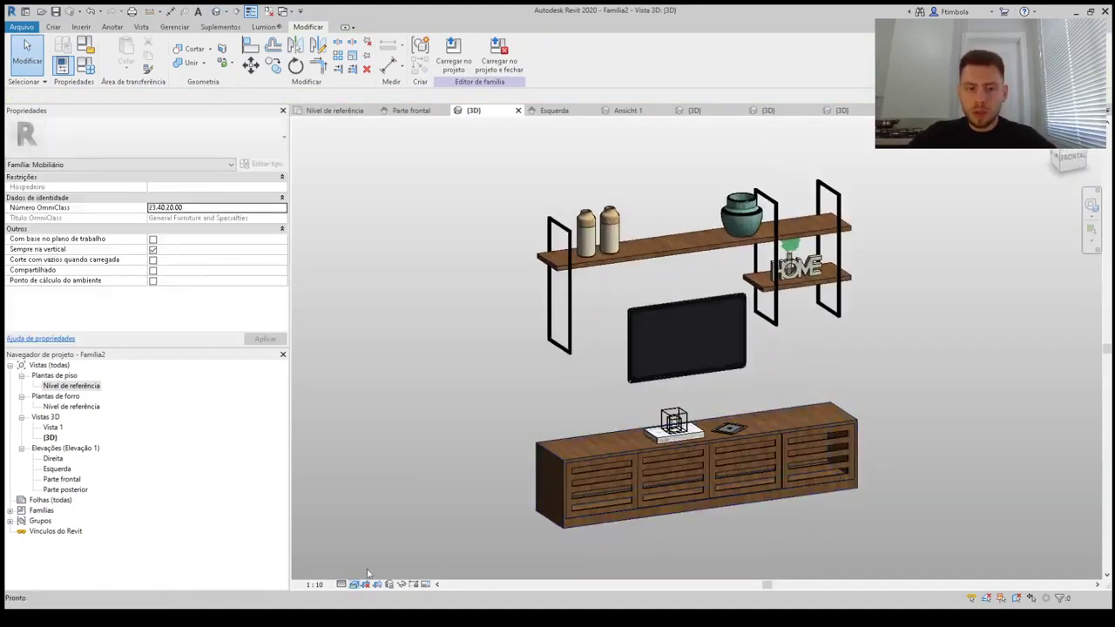
scroll(687, 332, "up", 2)
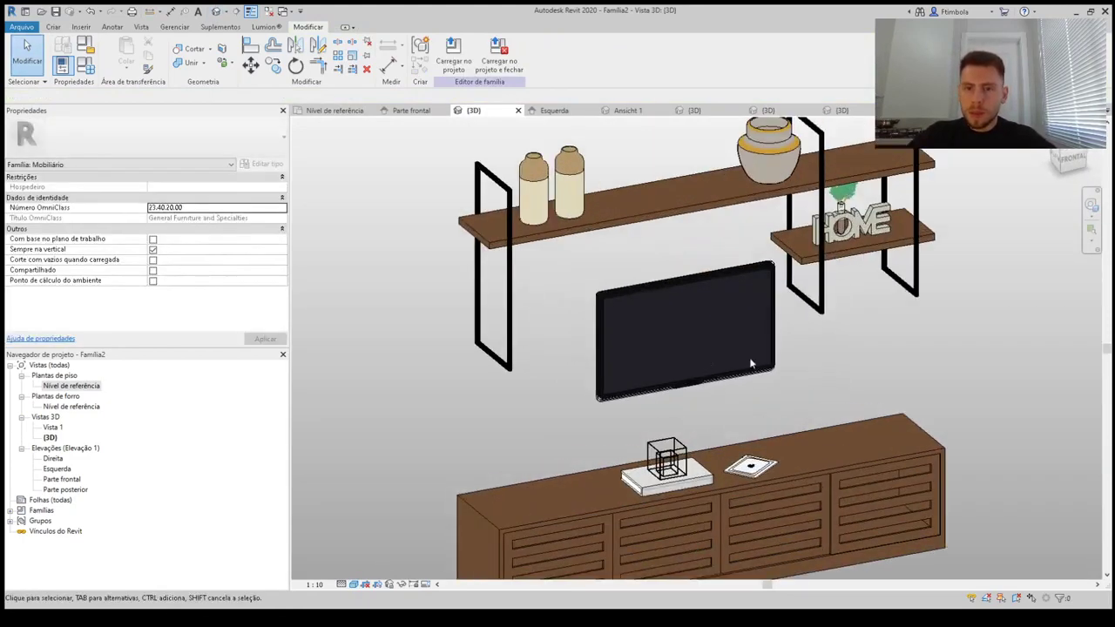
middle_click_drag(751, 364, 785, 371, "shift")
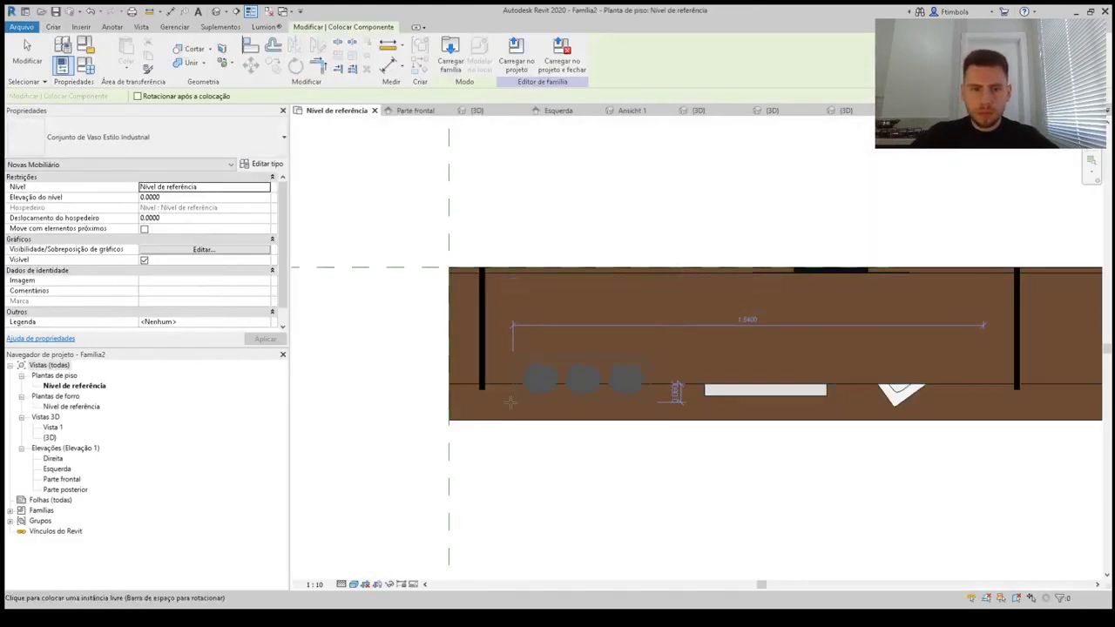
Place the Conjunto de Vaso Estilo Industrial and raise it in the Parte frontal elevation onto the cabinet top, left of the book
double_click(61, 479)
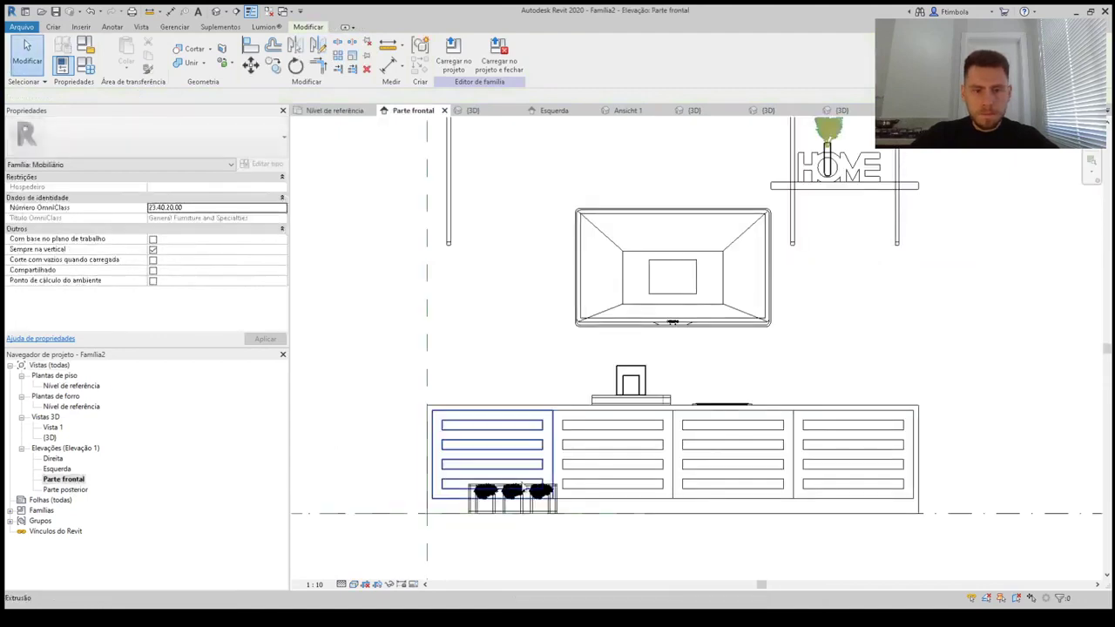
left_click(523, 499)
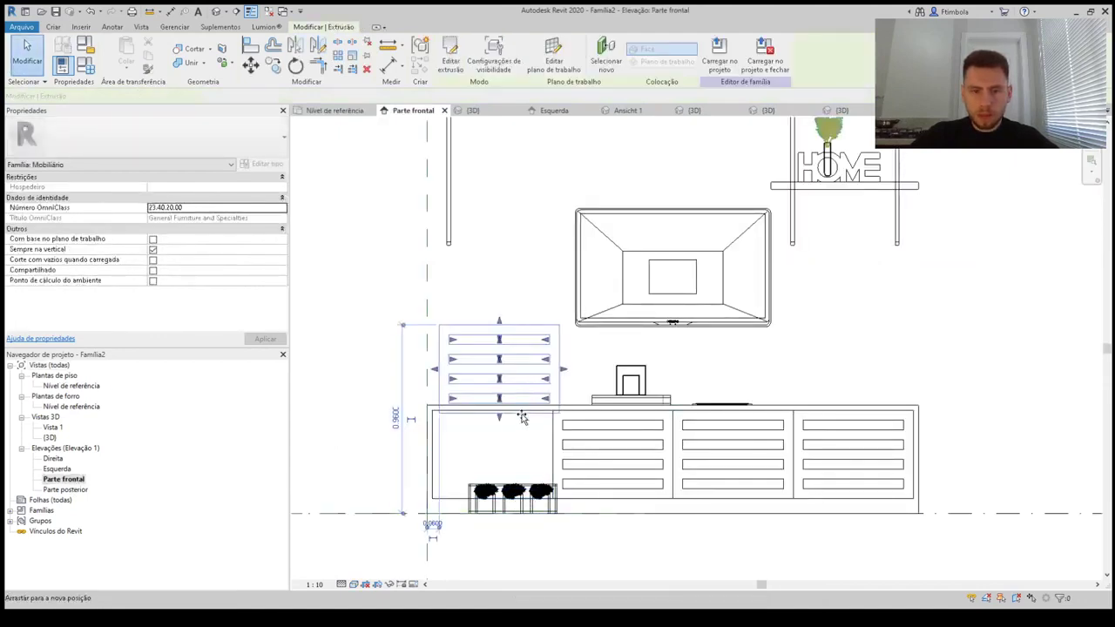
key("Escape")
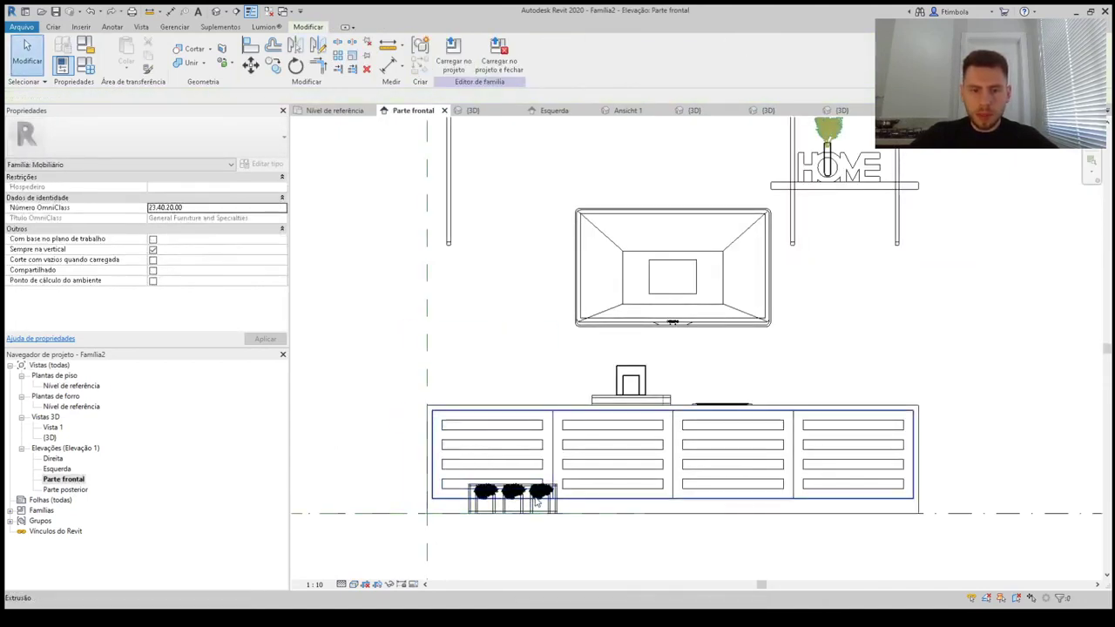
left_click_drag(537, 503, 553, 399)
key("Escape")
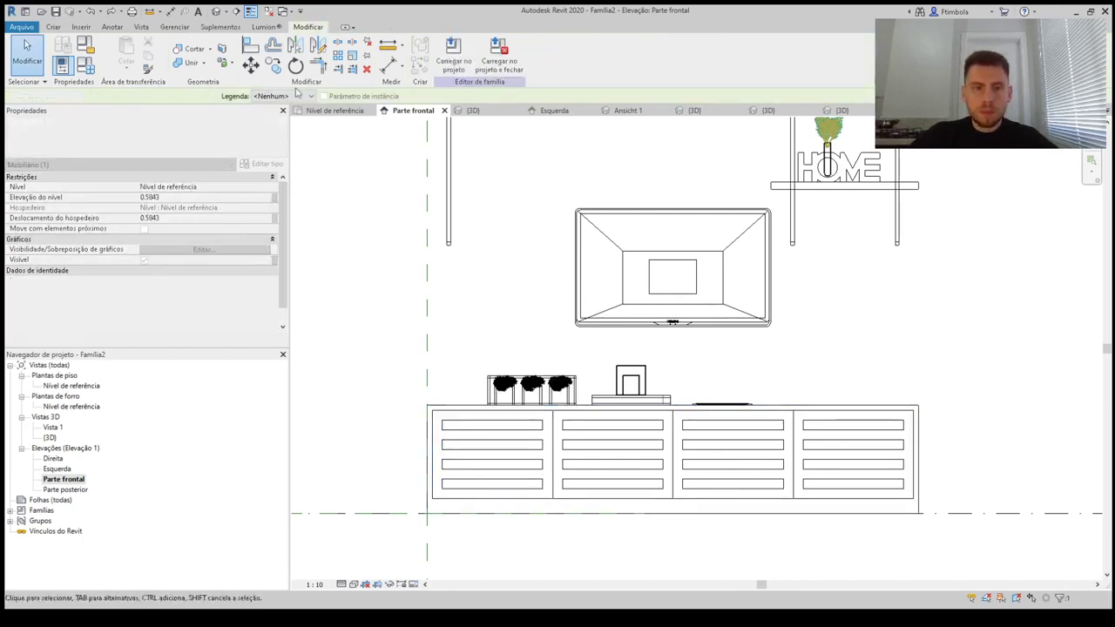
left_click(216, 12)
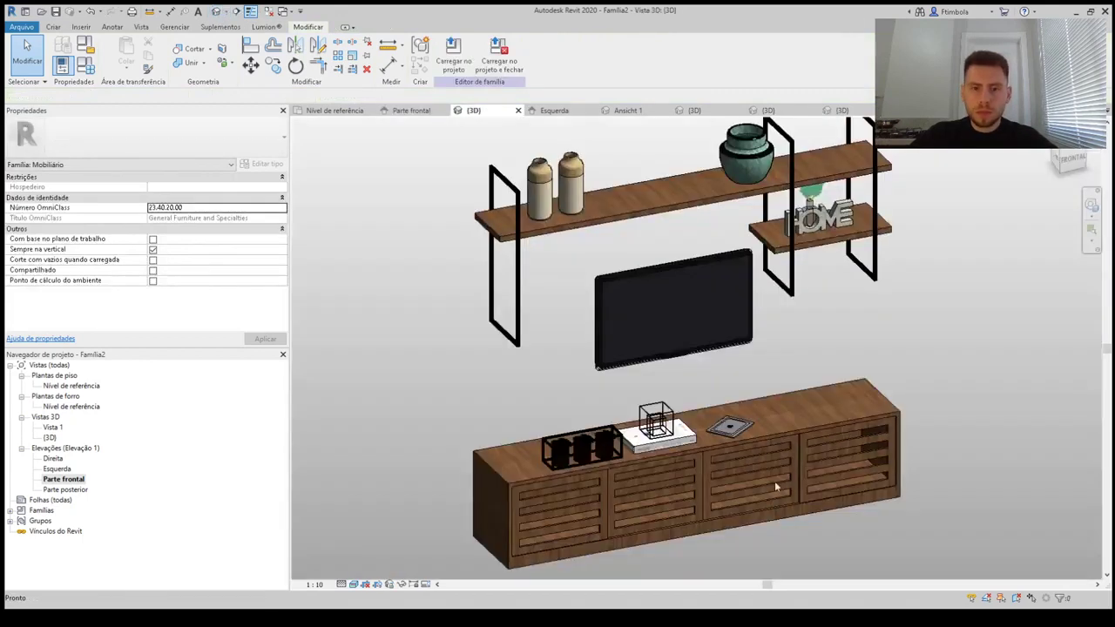
In the Nível de referência plan, shift the Conjunto de Vaso Estilo Industrial back towards the wall and slightly away from the book
double_click(87, 386)
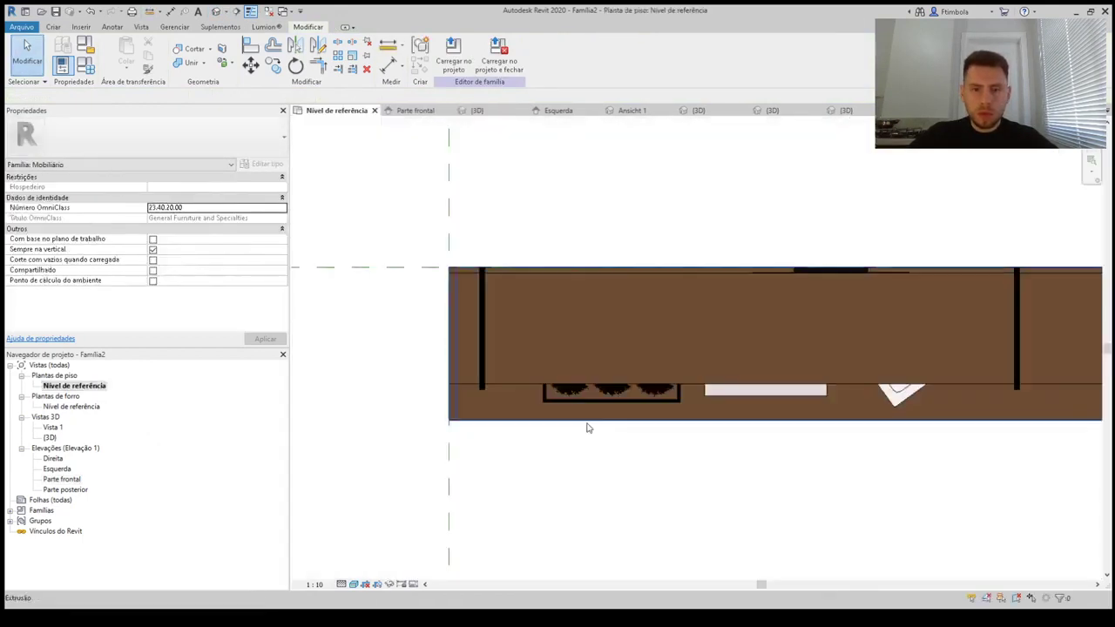
left_click(572, 380)
left_click_drag(573, 376, 565, 368)
key("Delete")
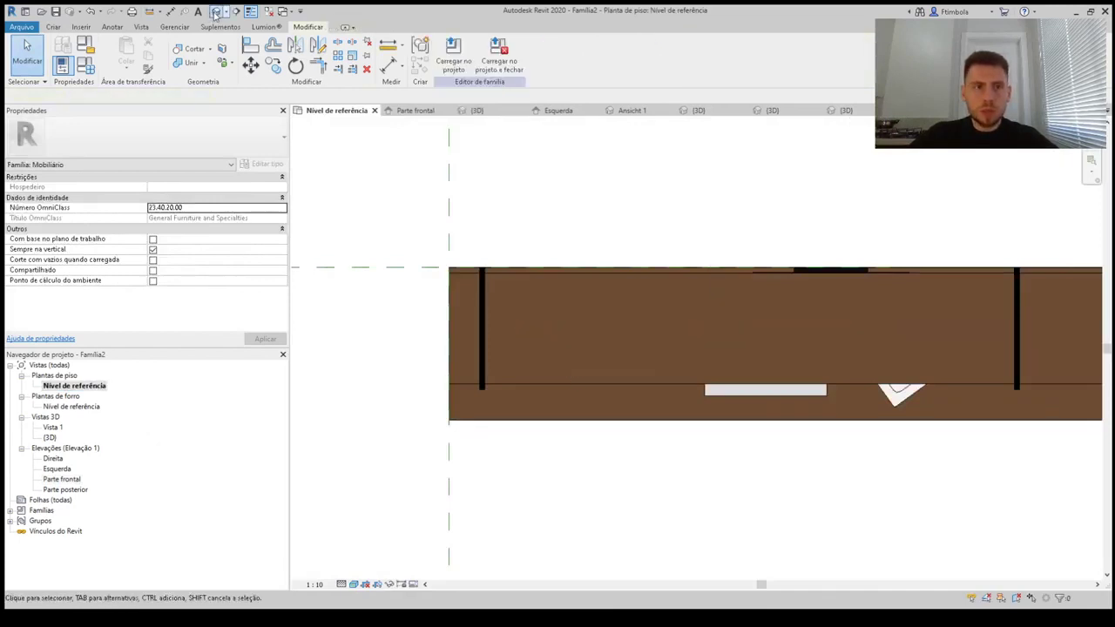
Inspect the decorated cabinet in the 3D view, displayed in shaded colours without material textures
left_click(216, 14)
scroll(781, 528, "down", 1)
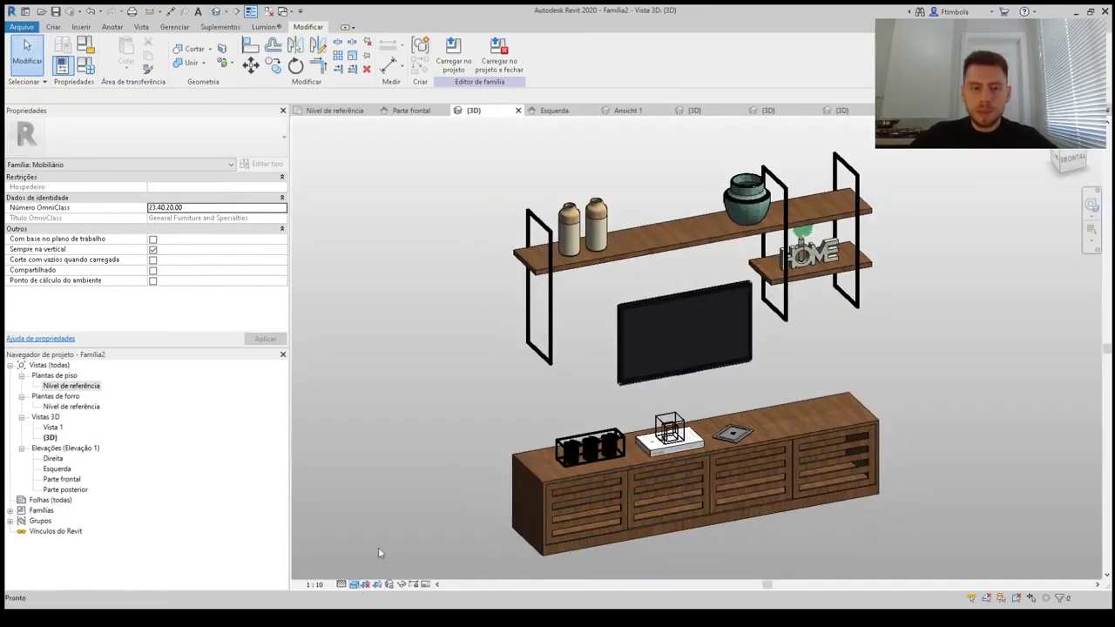
left_click(378, 548)
middle_click_drag(841, 535, 848, 514, "shift")
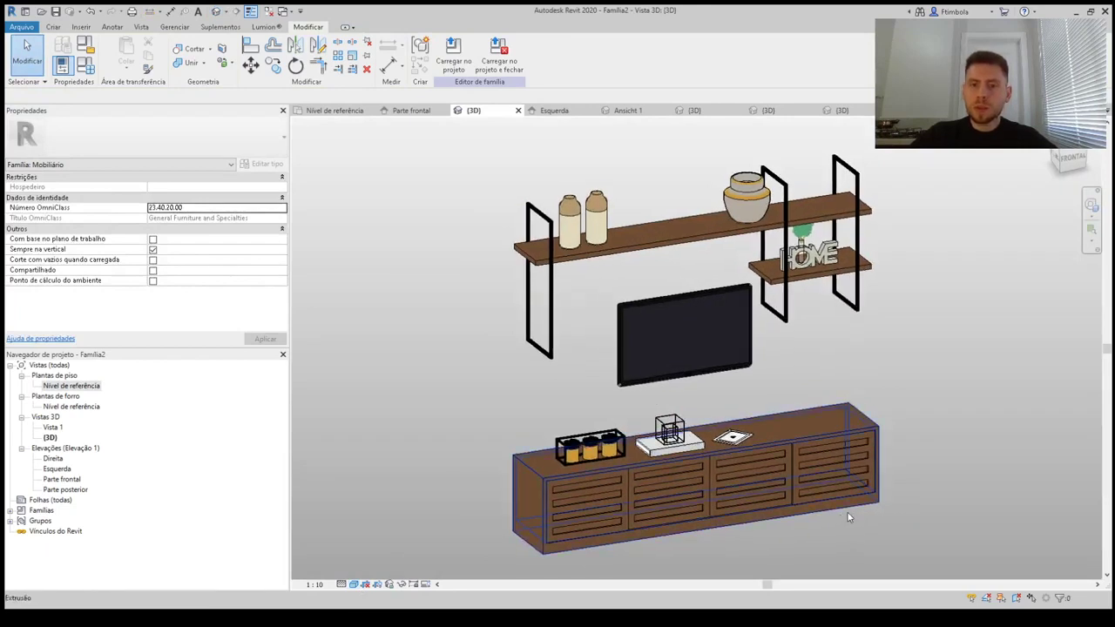
key("a")
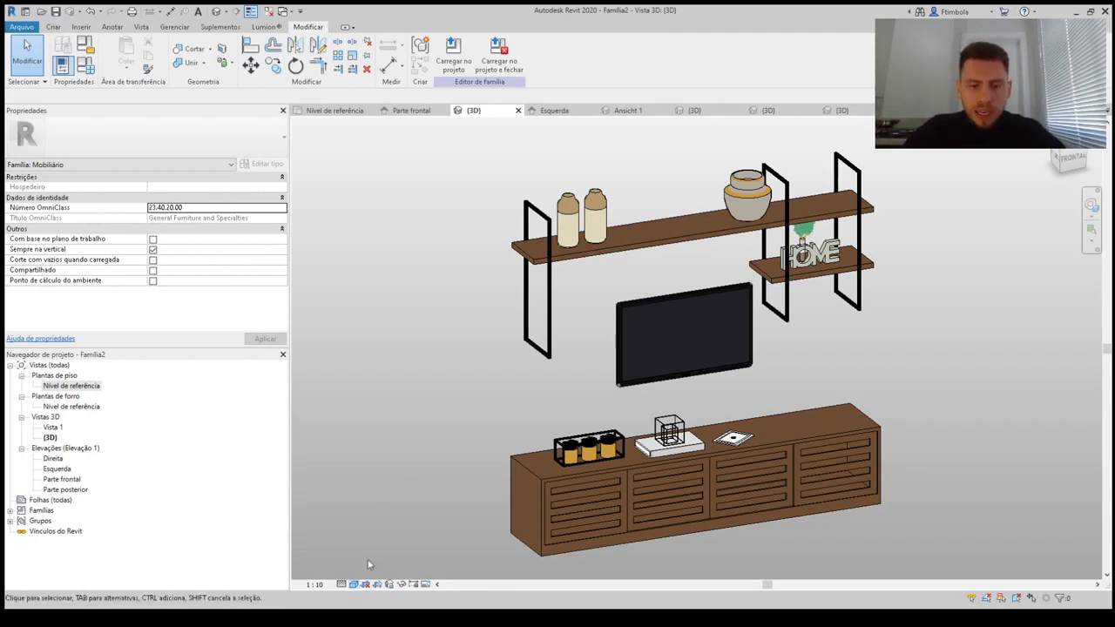
Check the material of the cabinet body in the material browser and leave it without changes
scroll(533, 527, "up", 5)
left_click(534, 518)
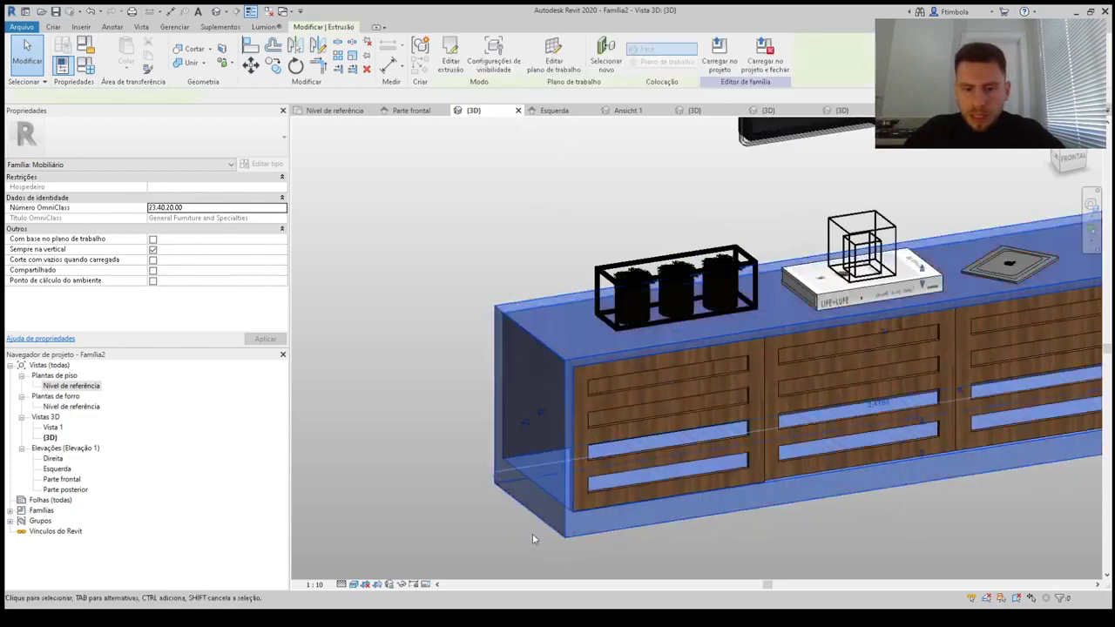
left_click(608, 491)
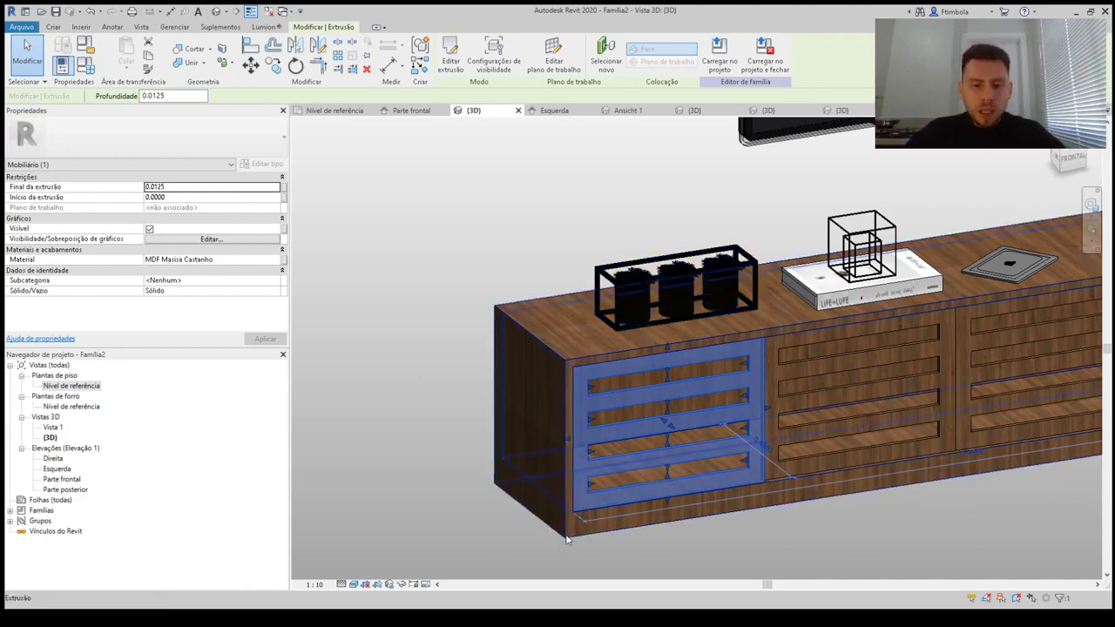
left_click(566, 540)
left_click(277, 262)
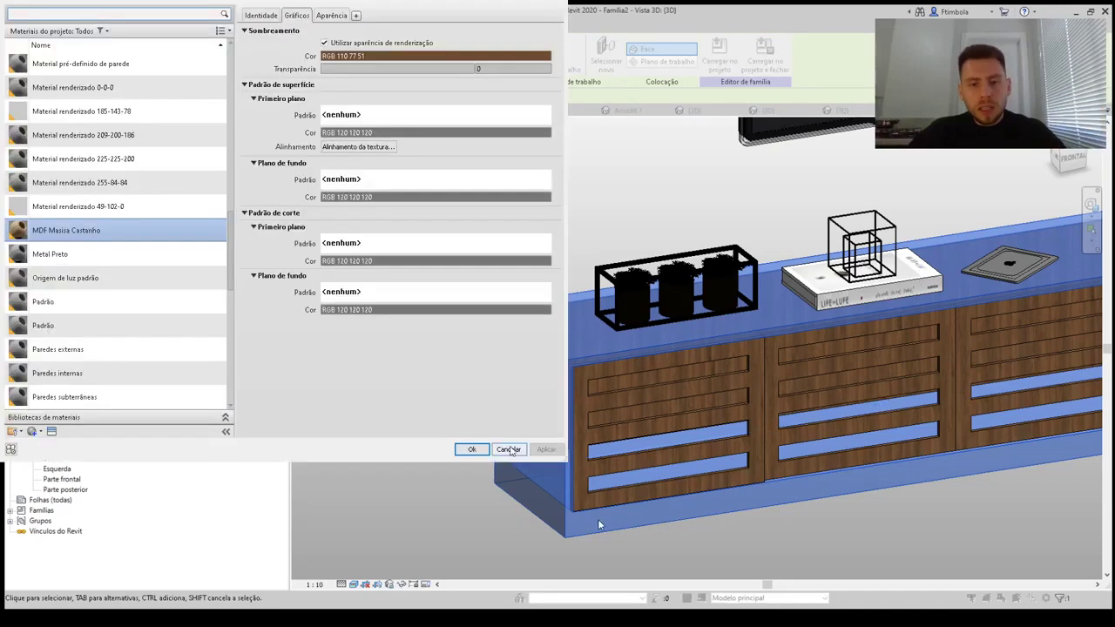
left_click(511, 453)
left_click(233, 259)
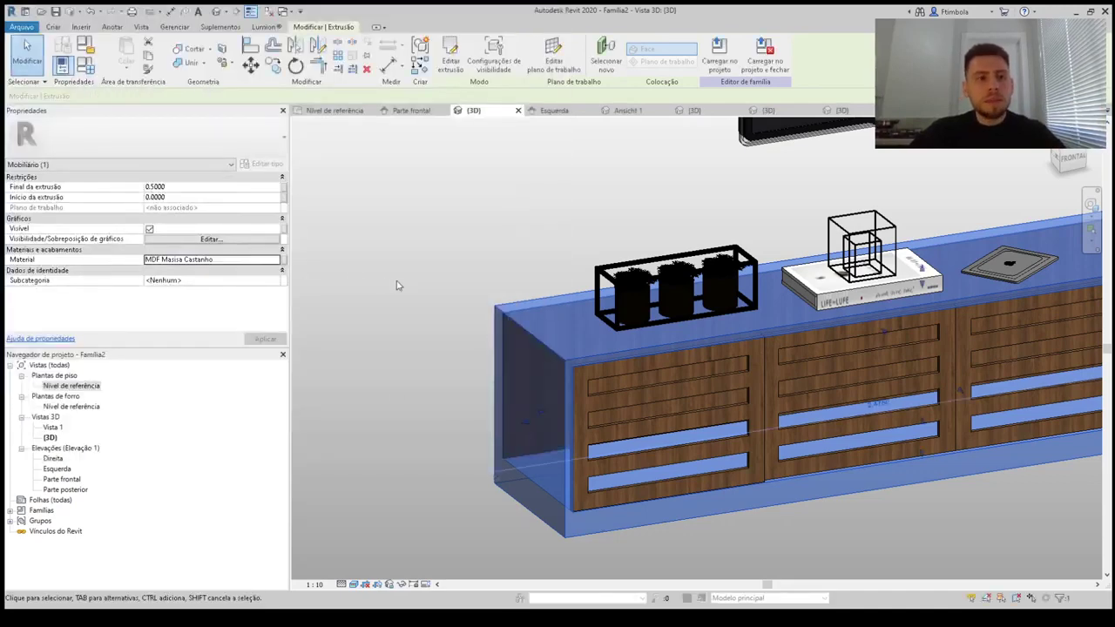
Check the material assigned to the first slatted cabinet door in the material browser
left_click(411, 357)
left_click(591, 449)
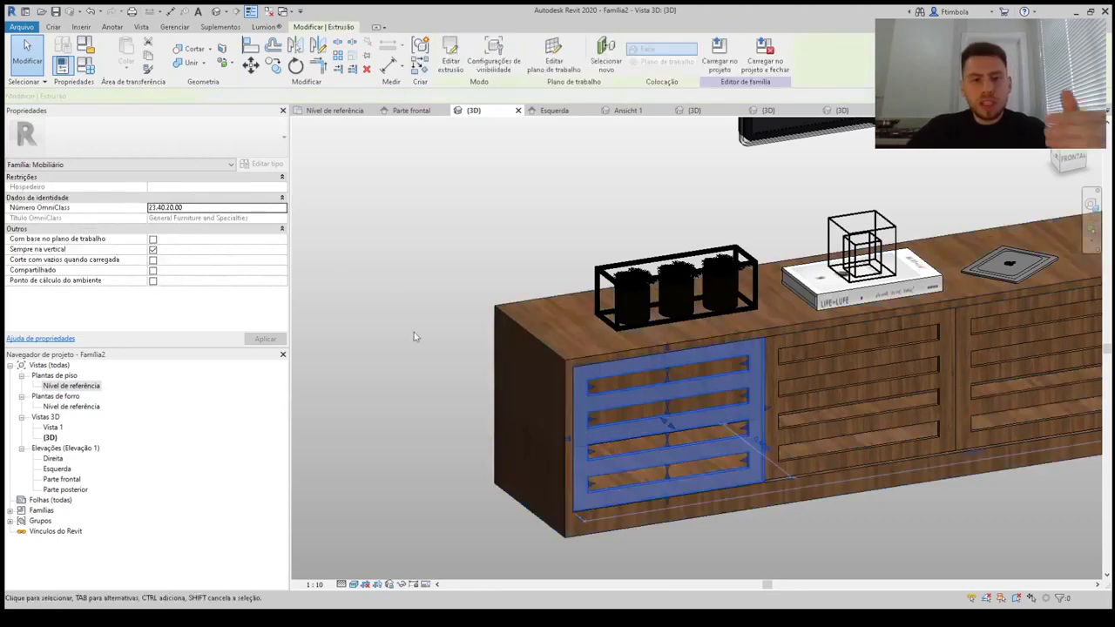
left_click(276, 259)
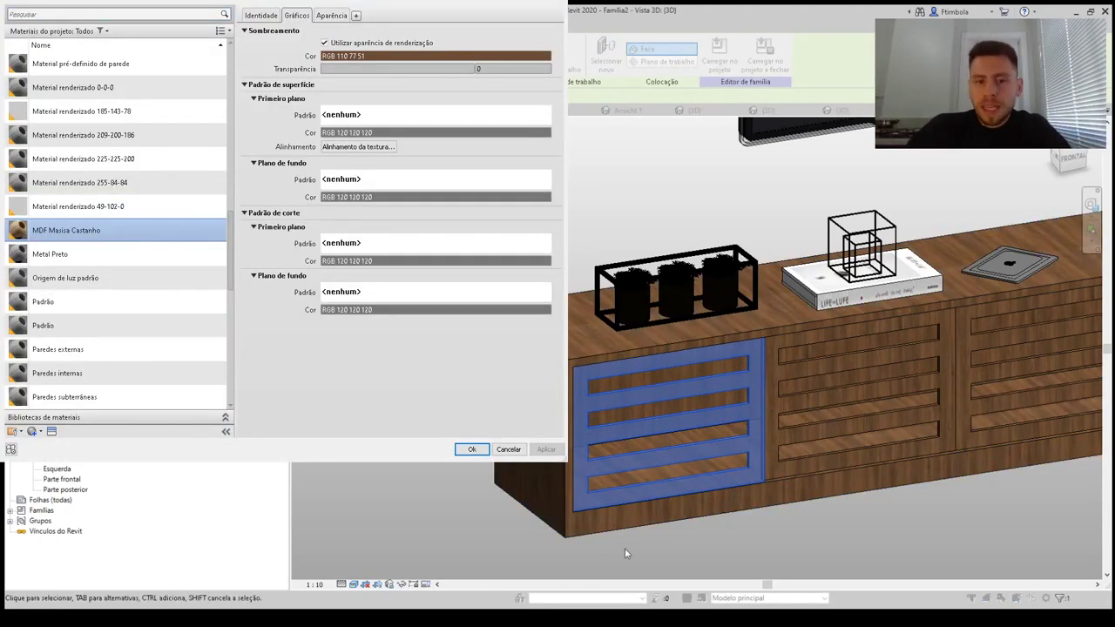
left_click(471, 448)
left_click(476, 517)
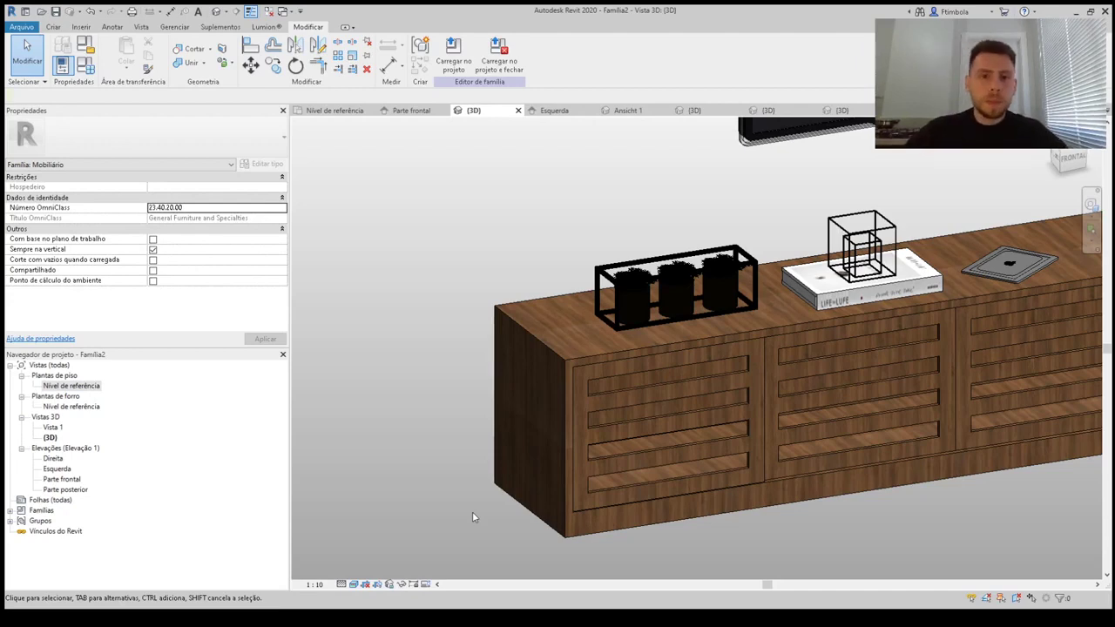
Load the Conjunto de Elementos Decorativos into Família2 and place it in the Nível de referência plan at the cabinet's right end
scroll(472, 518, "down", 4)
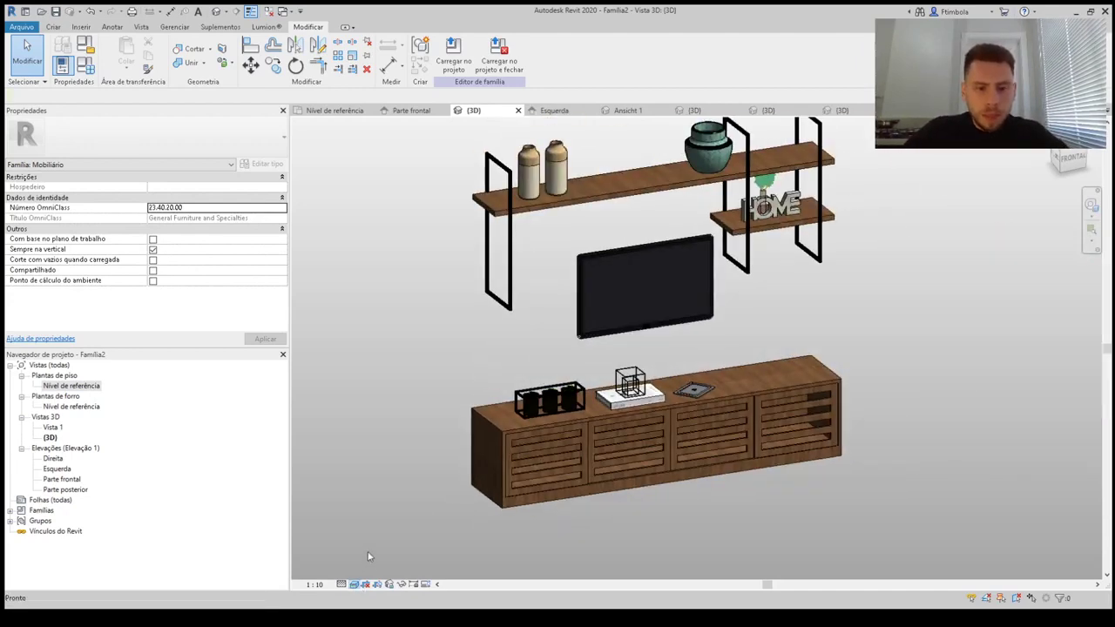
middle_click_drag(702, 523, 709, 533, "shift")
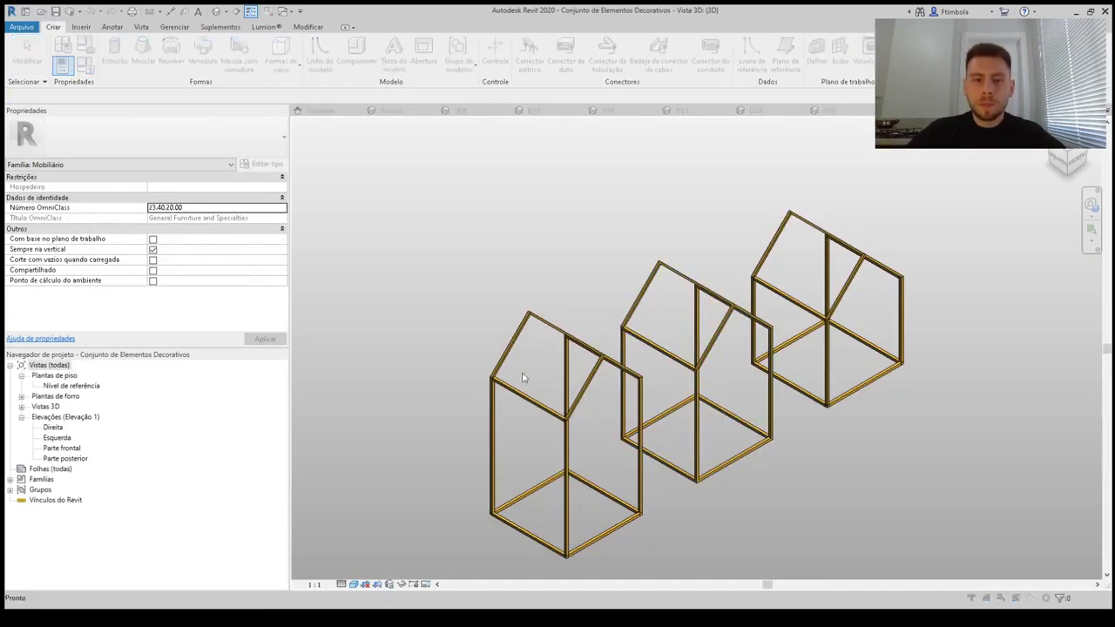
left_click(512, 402)
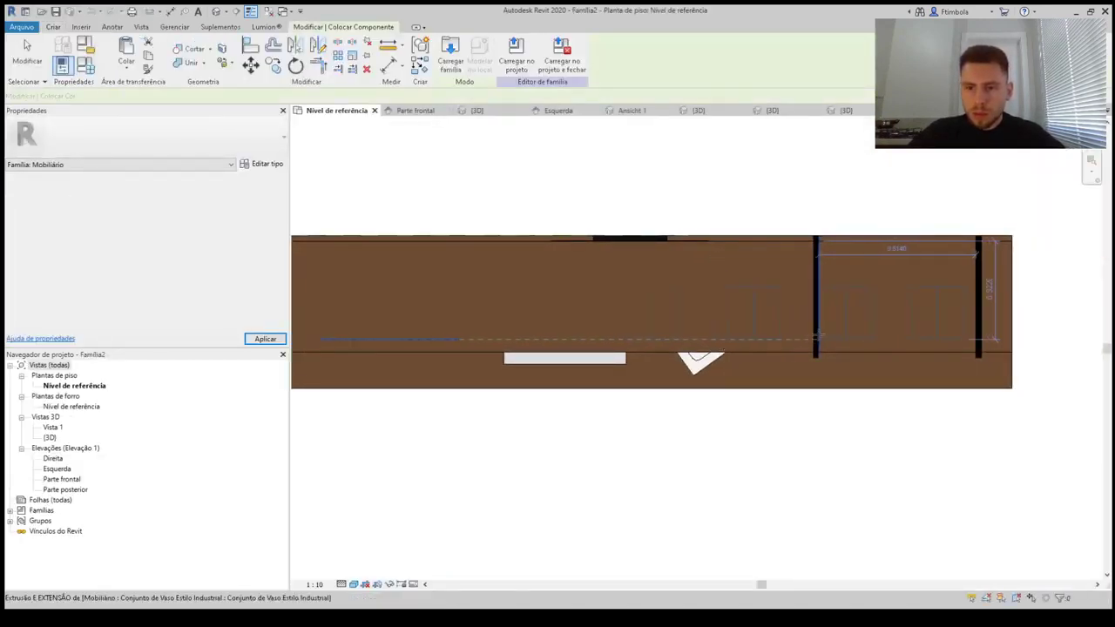
left_click(839, 331)
key("Escape")
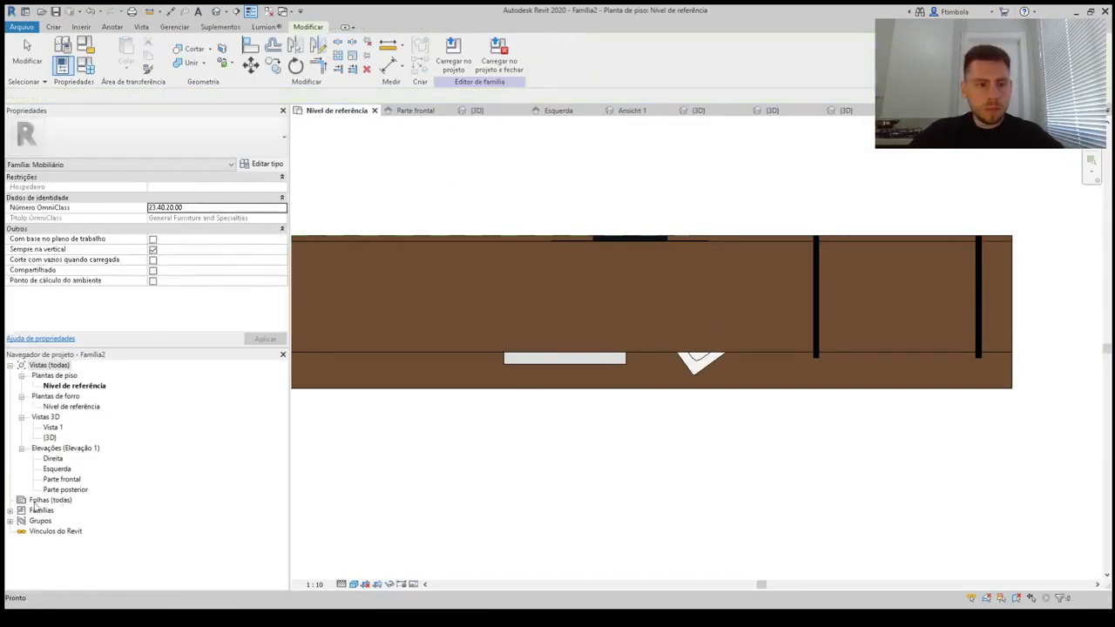
In the Parte frontal elevation, raise the Conjunto de Elementos Decorativos onto the cabinet top and rotate it so the tallest house stands outermost
double_click(63, 480)
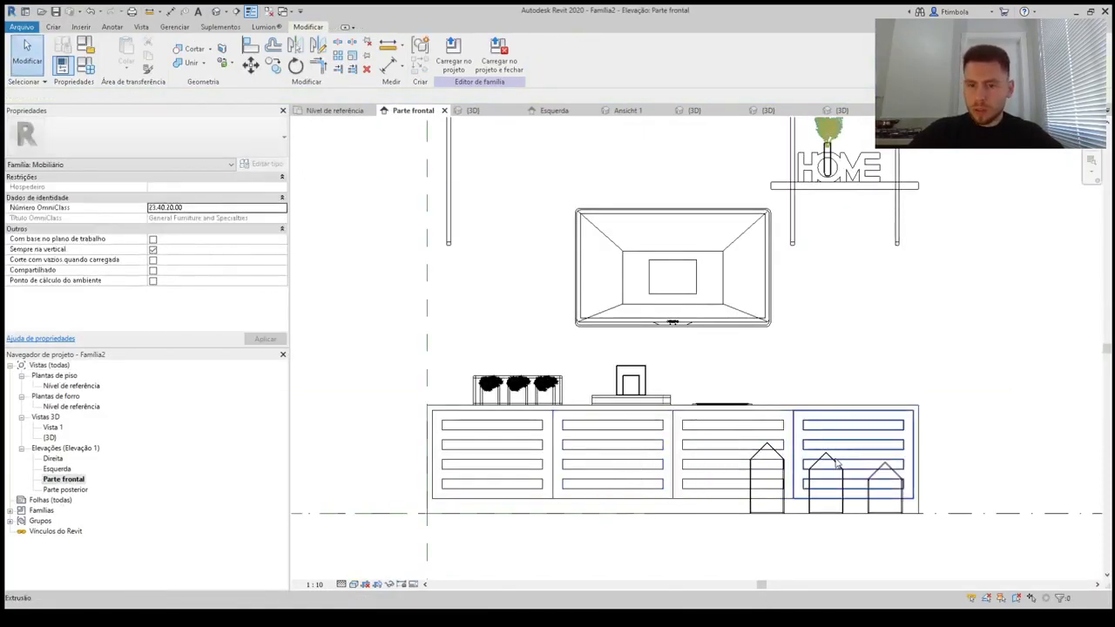
left_click(839, 470)
left_click_drag(839, 471, 878, 353)
key("space")
key("space")
key("Escape")
left_click(843, 352)
left_click(405, 427)
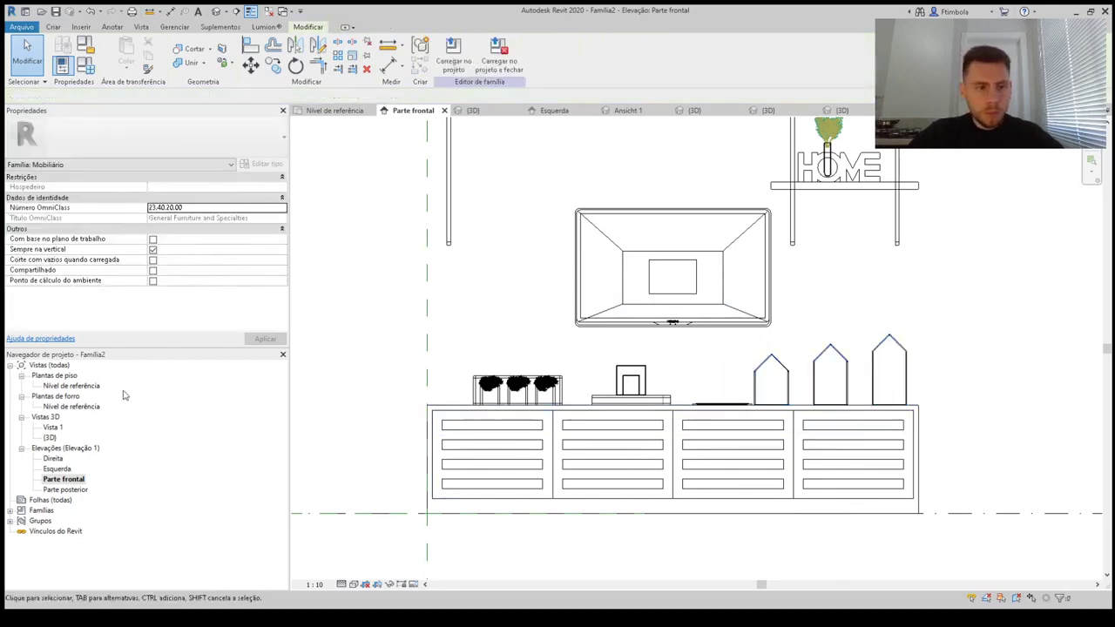
Shift the Conjunto de Elementos Decorativos back towards the wall in the Nível de referência plan and review the unit in an isometric 3D view
double_click(72, 386)
left_click_drag(794, 386, 792, 326)
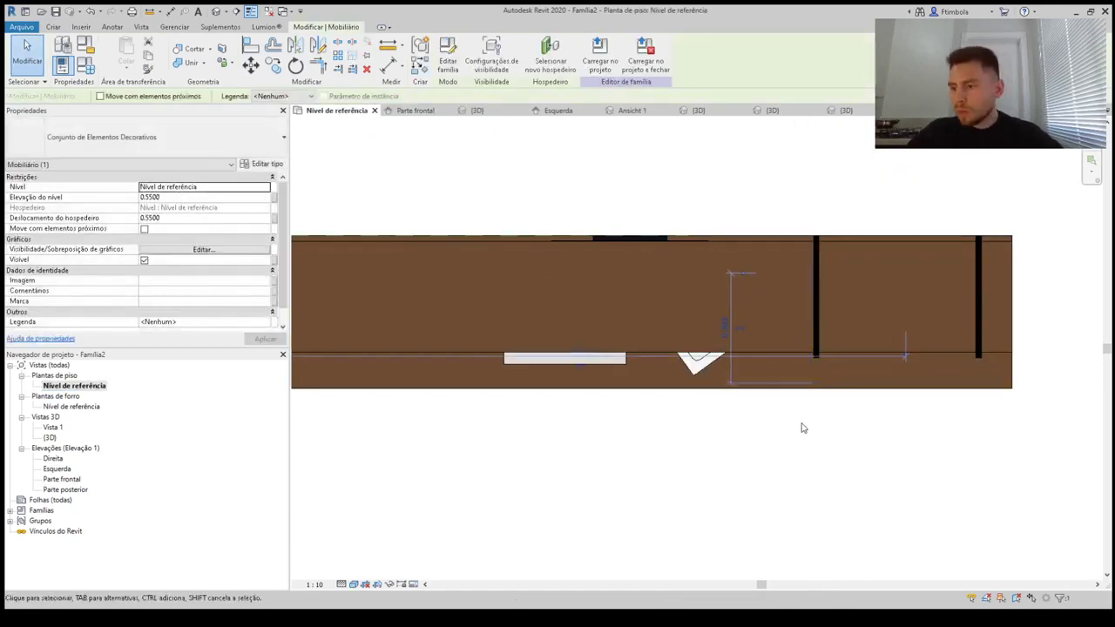
left_click(778, 471)
left_click(216, 12)
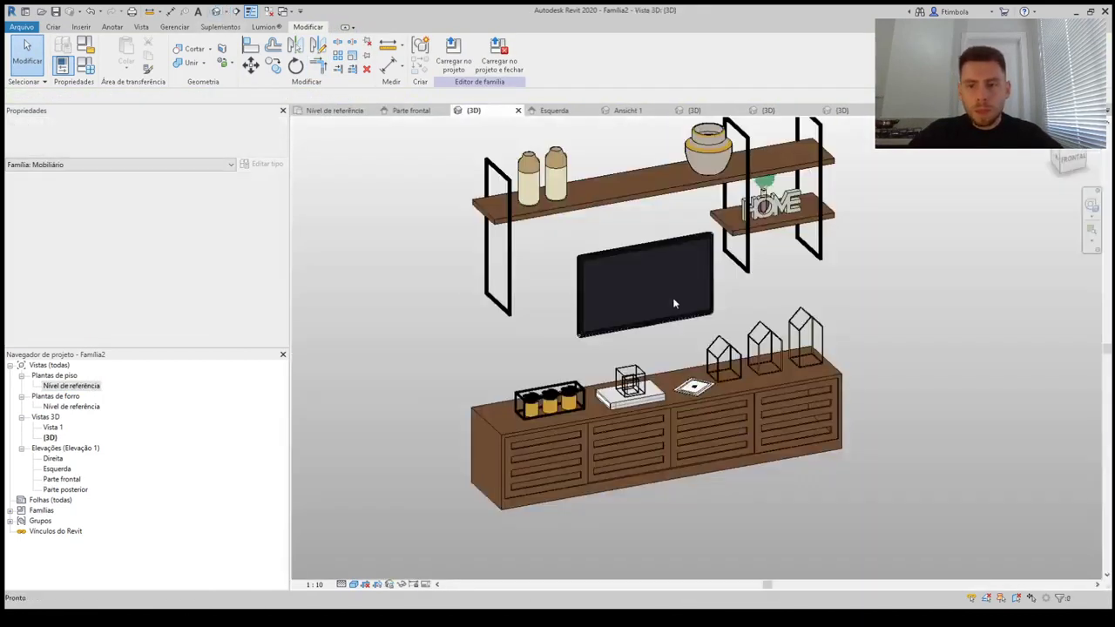
middle_click_drag(877, 426, 917, 470)
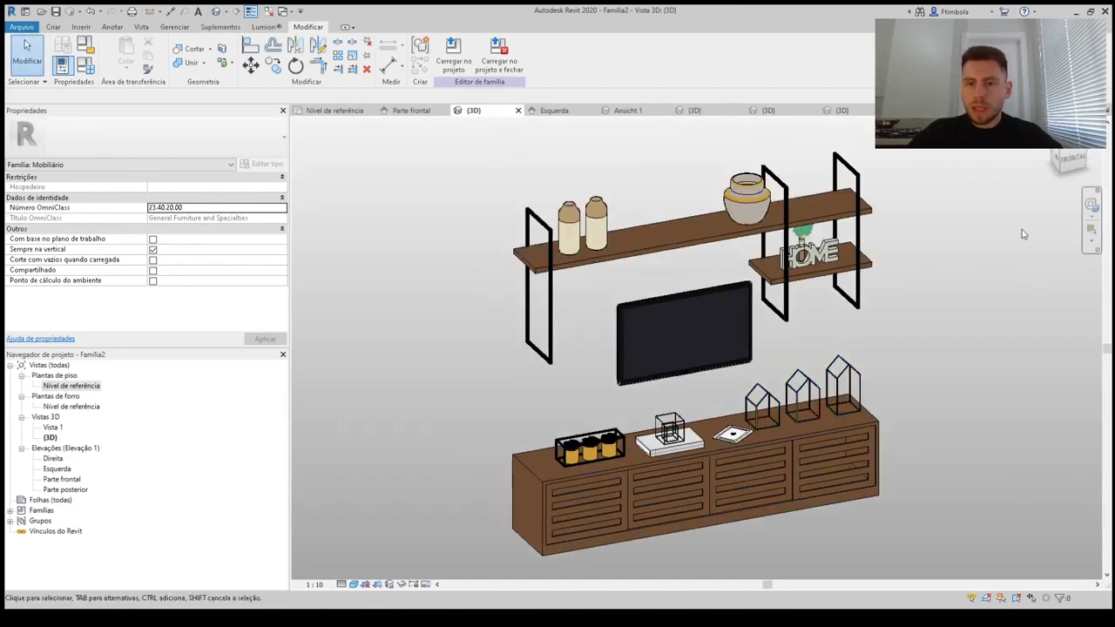
left_click(1061, 155)
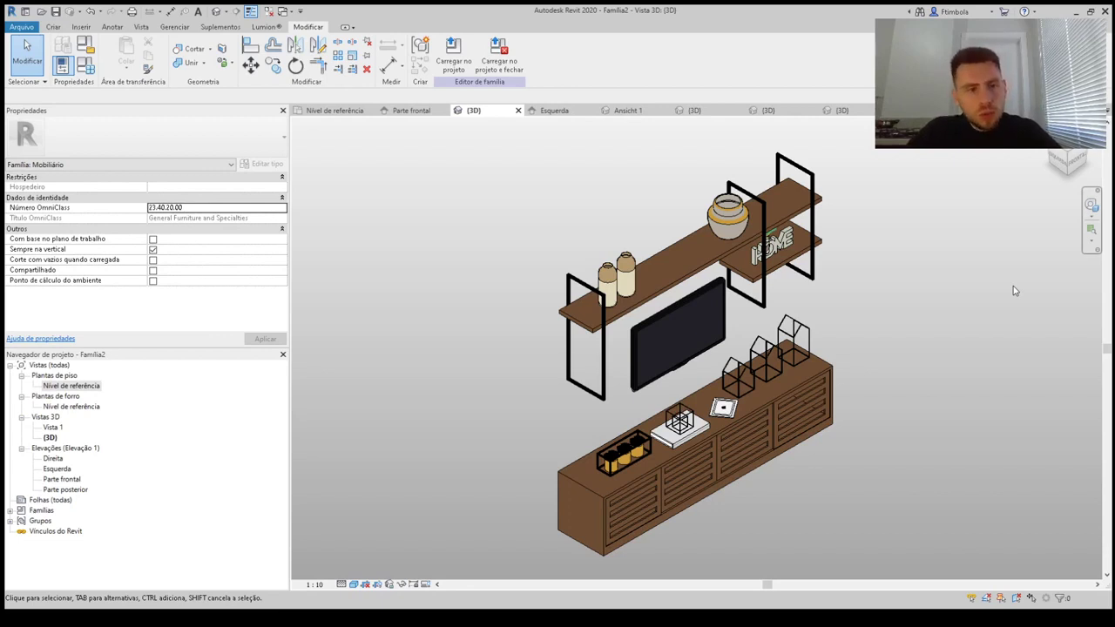
Leave the TV unit family and bring up the empty 3D view of Projeto1
left_click(26, 27)
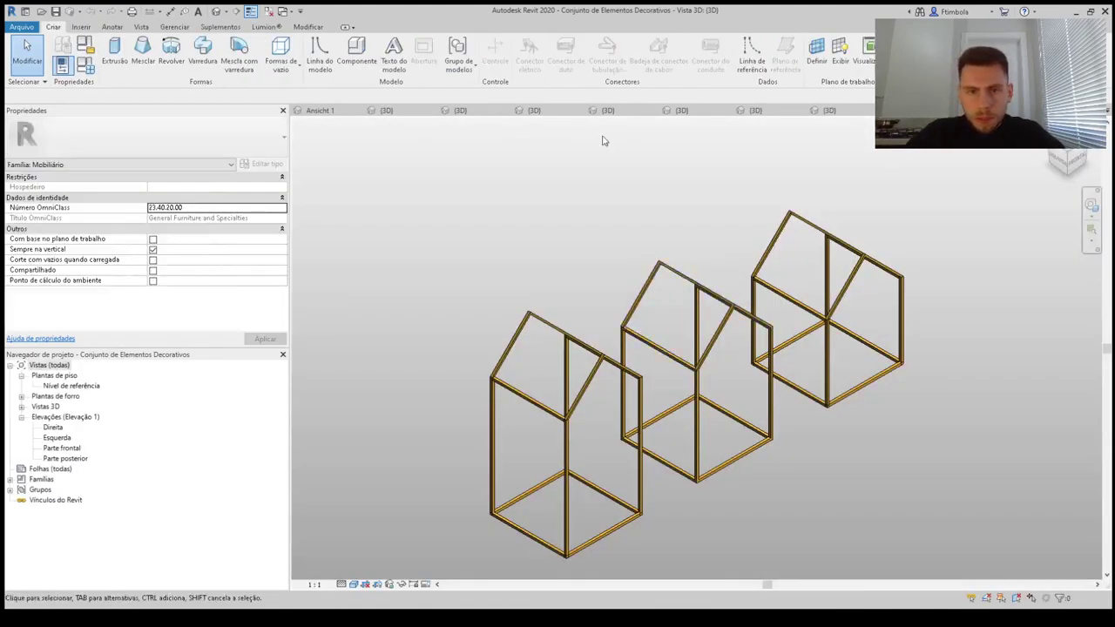
left_click(579, 111)
left_click(580, 111)
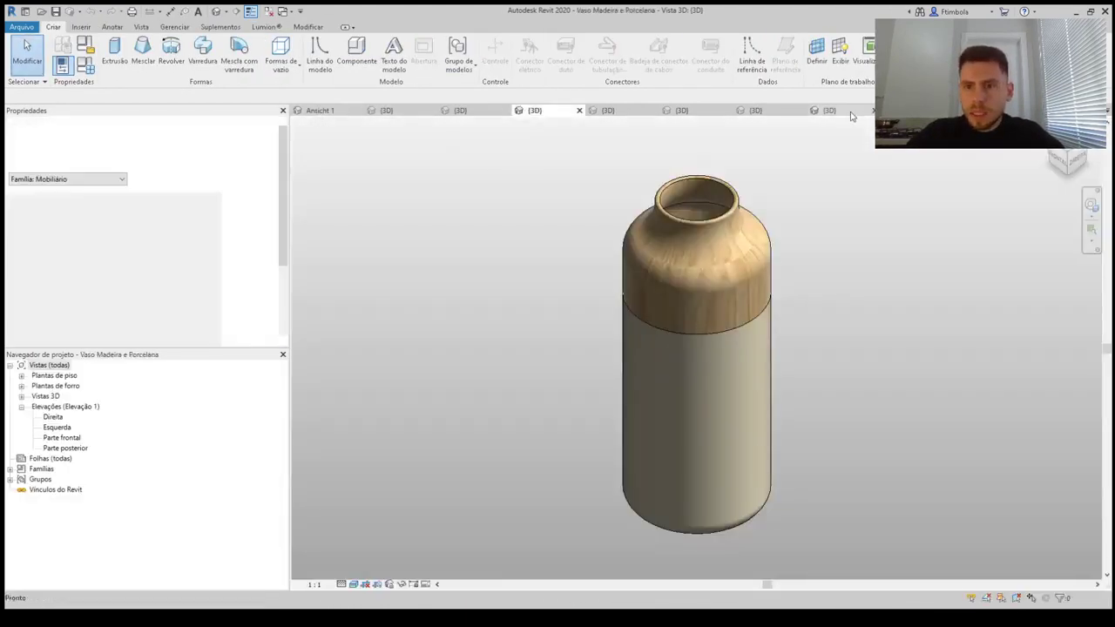
left_click(332, 114)
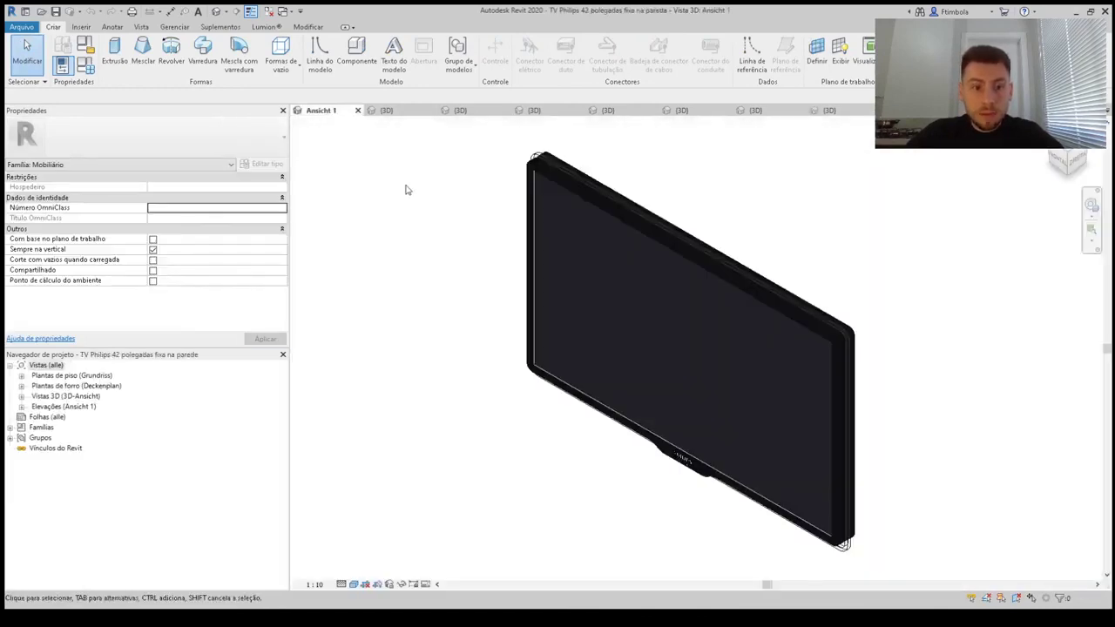
left_click(1051, 111)
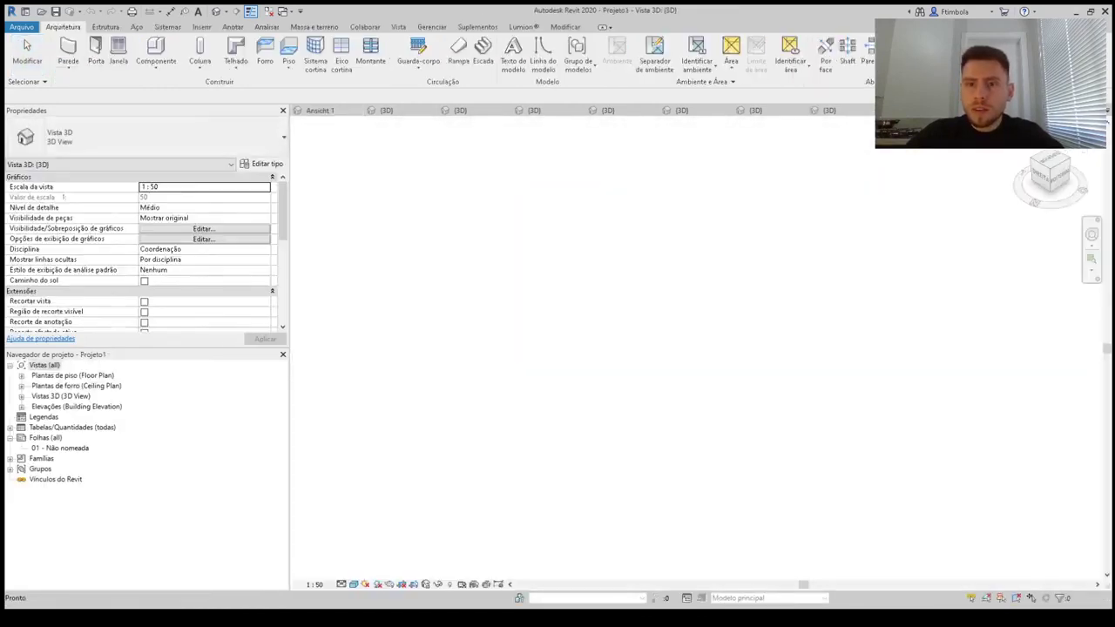
Close the extra open views to return to Família2's Esquerda elevation and load the TV unit family into Projeto1 only
left_click(358, 112)
left_click(358, 112)
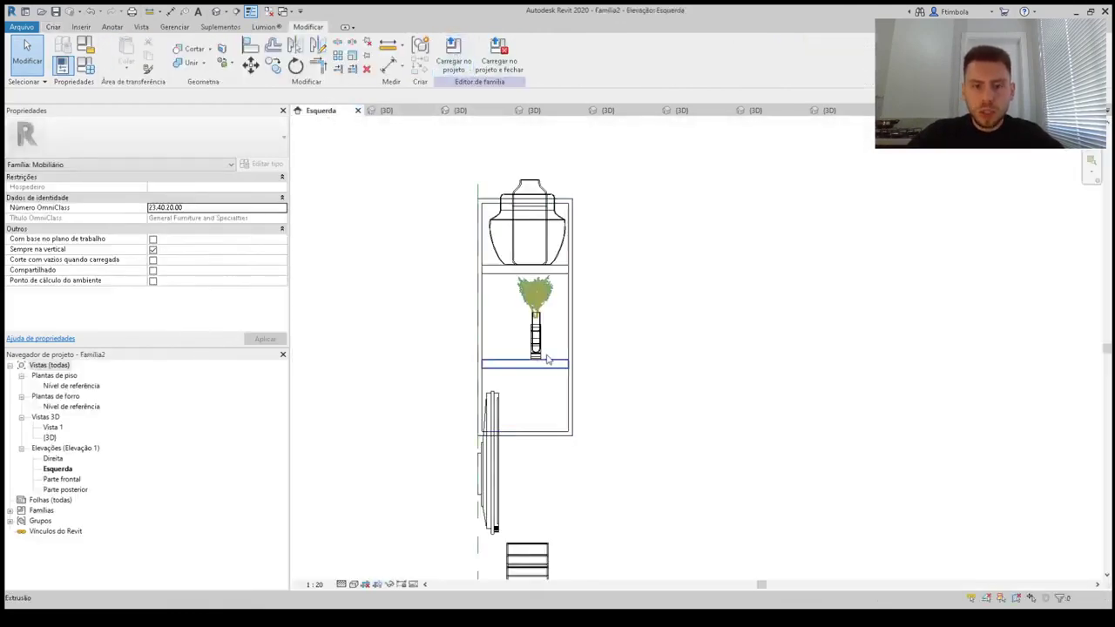
scroll(567, 374, "down", 2)
middle_click_drag(623, 416, 628, 330)
left_click(454, 57)
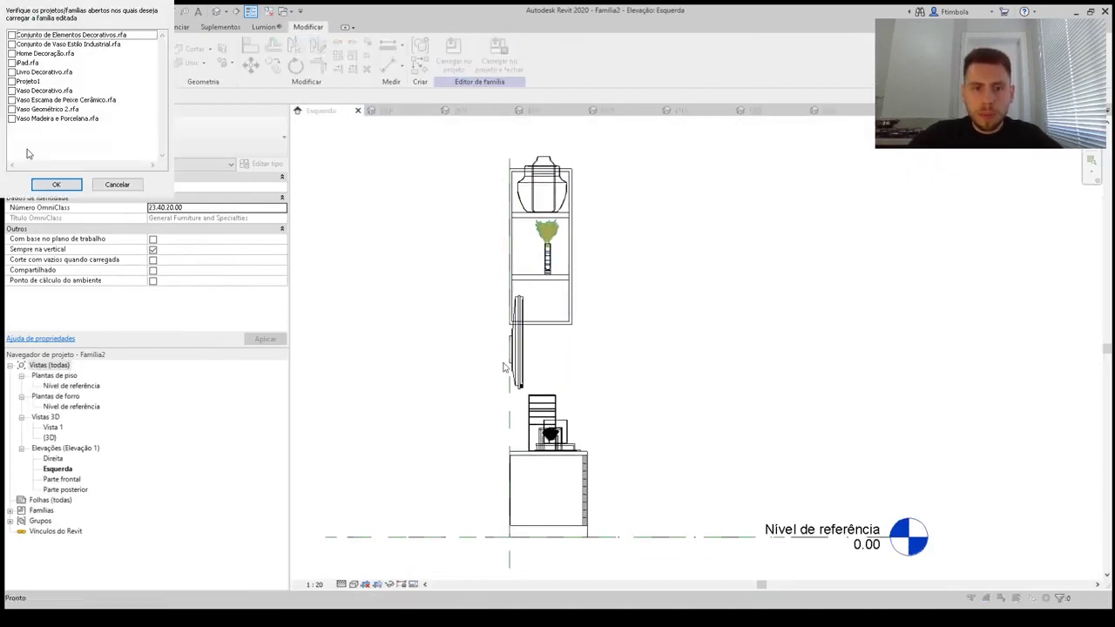
left_click(11, 81)
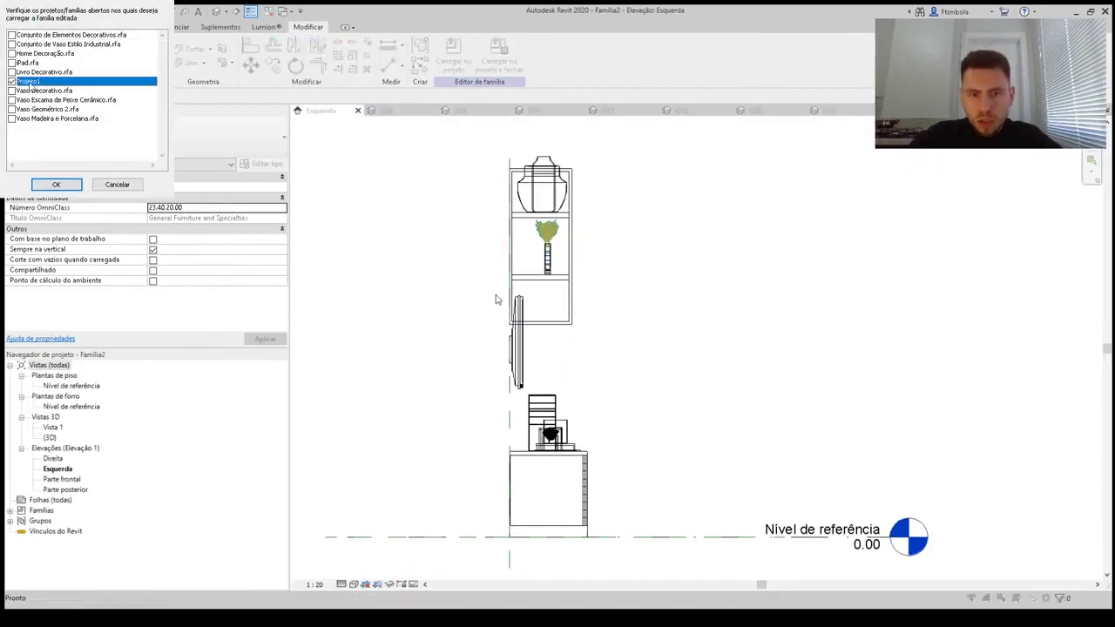
left_click(56, 184)
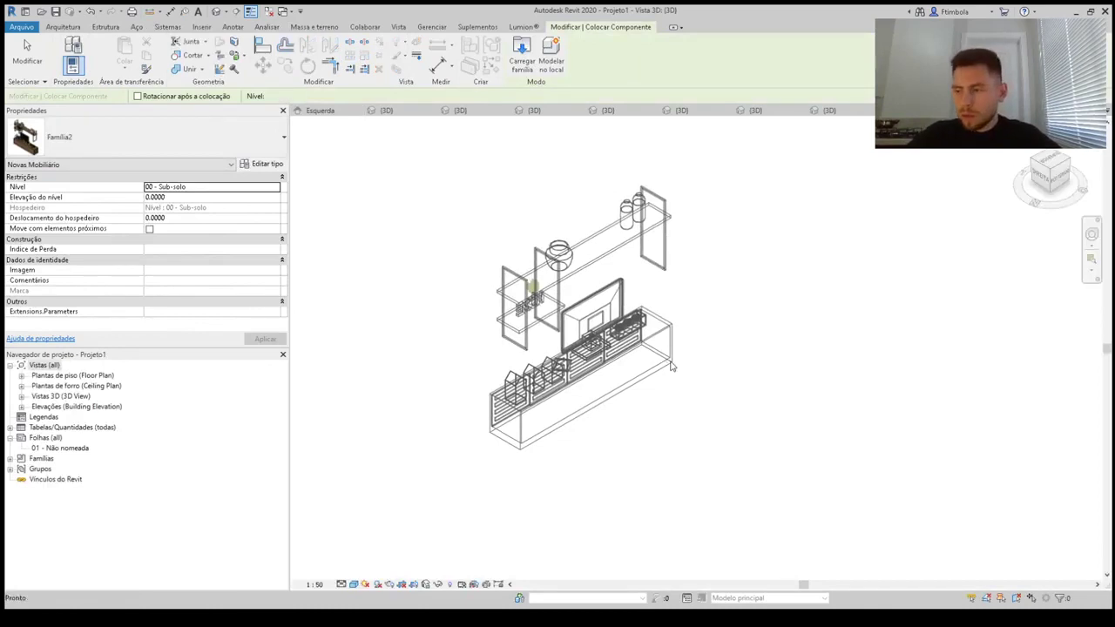
Place the Família2 TV unit in Projeto1's 3D view and rotate it 180° so the slatted cabinet fronts face the viewer
left_click(671, 361)
key("Escape")
key("Escape")
left_click(620, 344)
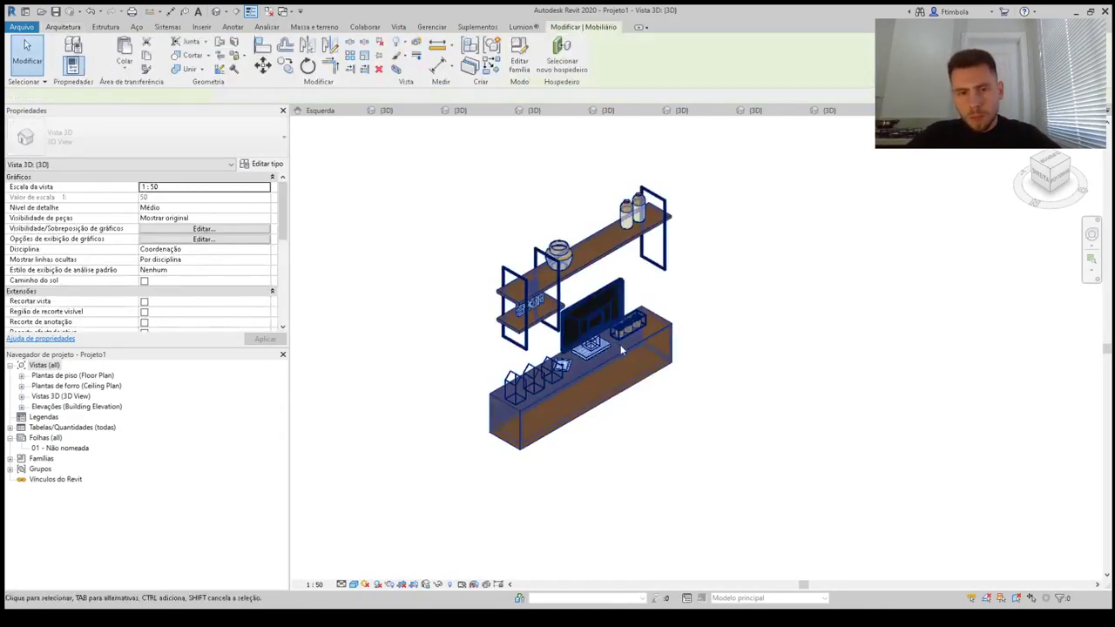
key("space")
key("space")
left_click(772, 444)
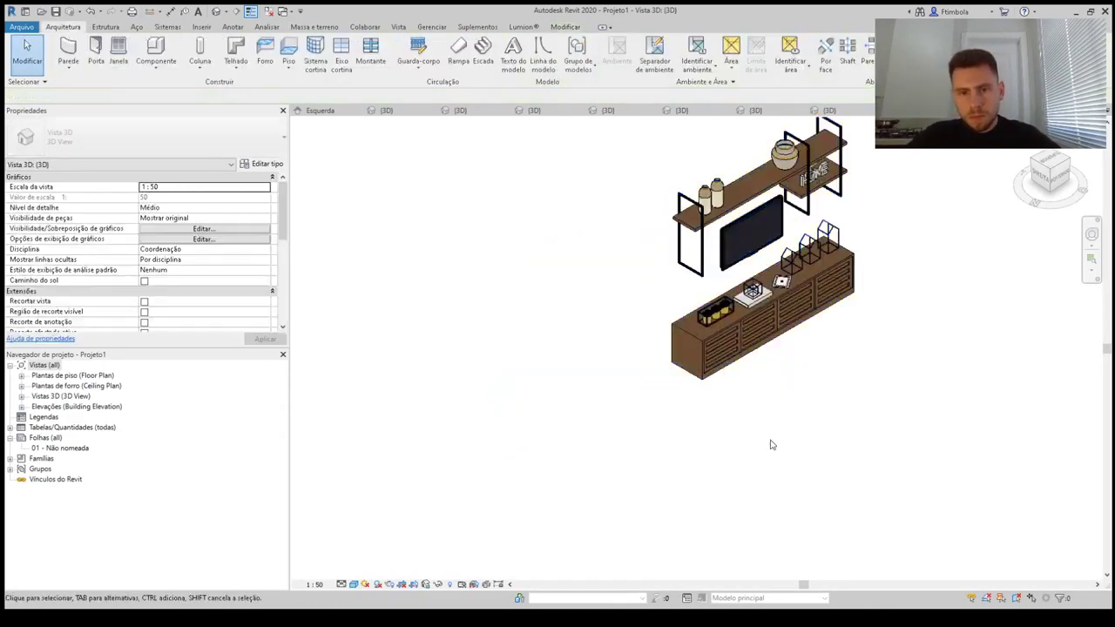
Set the 3D view's detail level to Alto and start rendering the TV unit at Alta quality with screen resolution
scroll(772, 216, "up", 2)
middle_click_drag(772, 215, 709, 306)
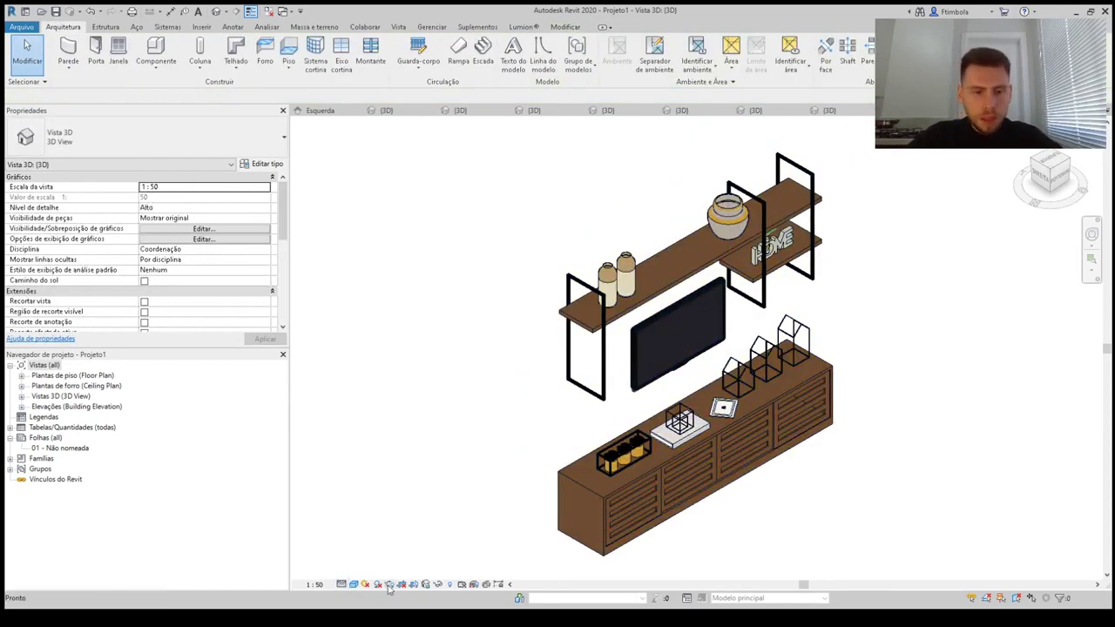
left_click(388, 585)
left_click(104, 72)
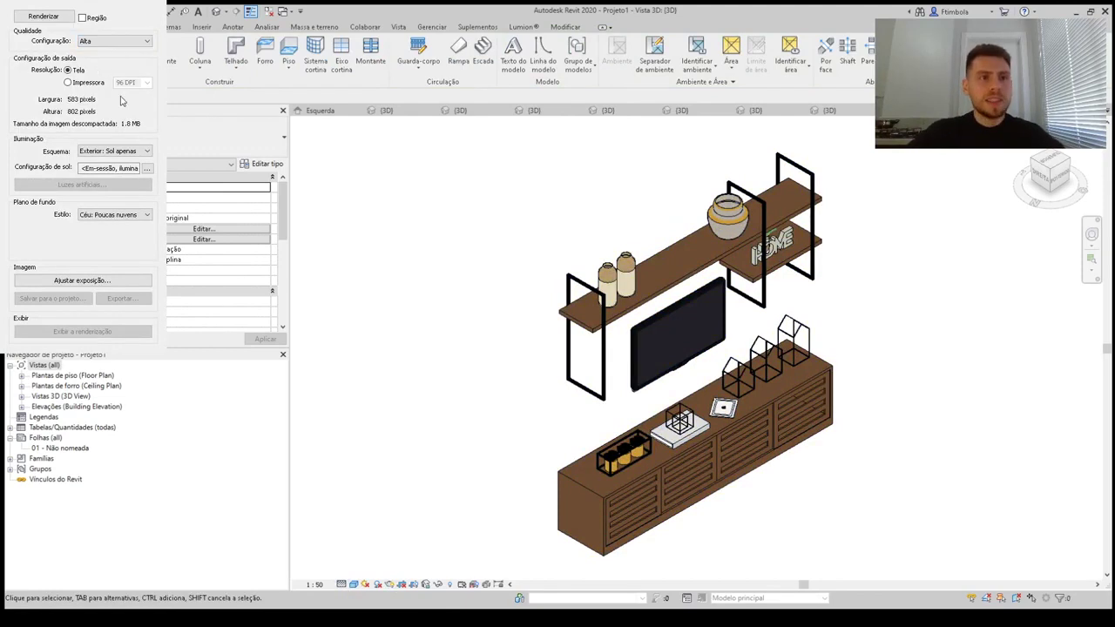
left_click(52, 19)
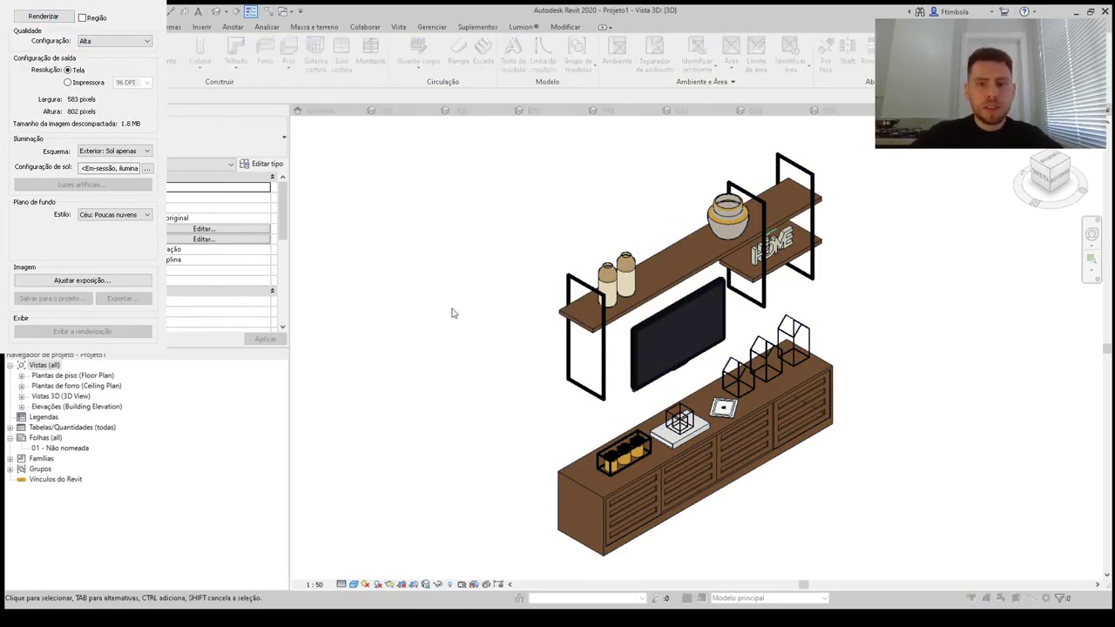